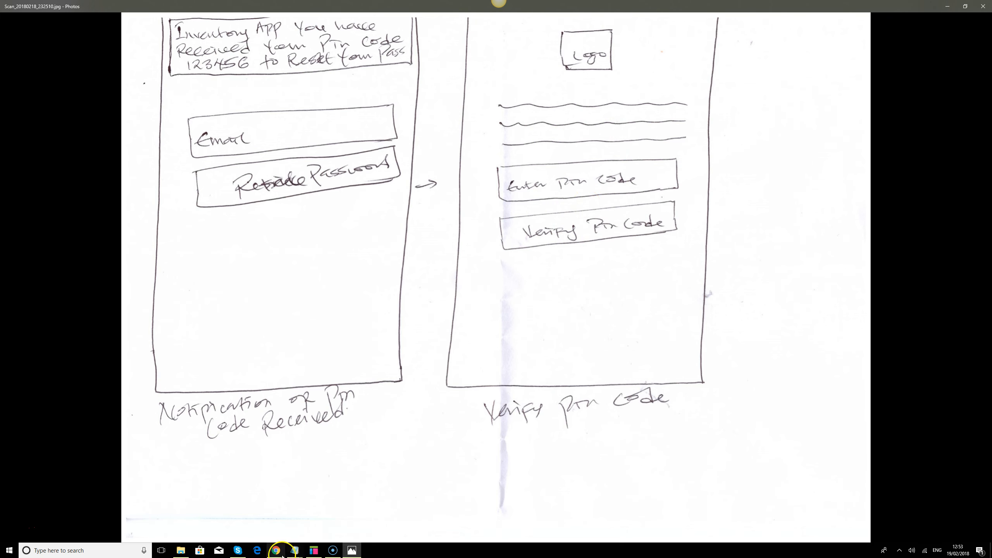
Review the password process notes, marking the PIN CODE verification lines
click(295, 551)
click(316, 515)
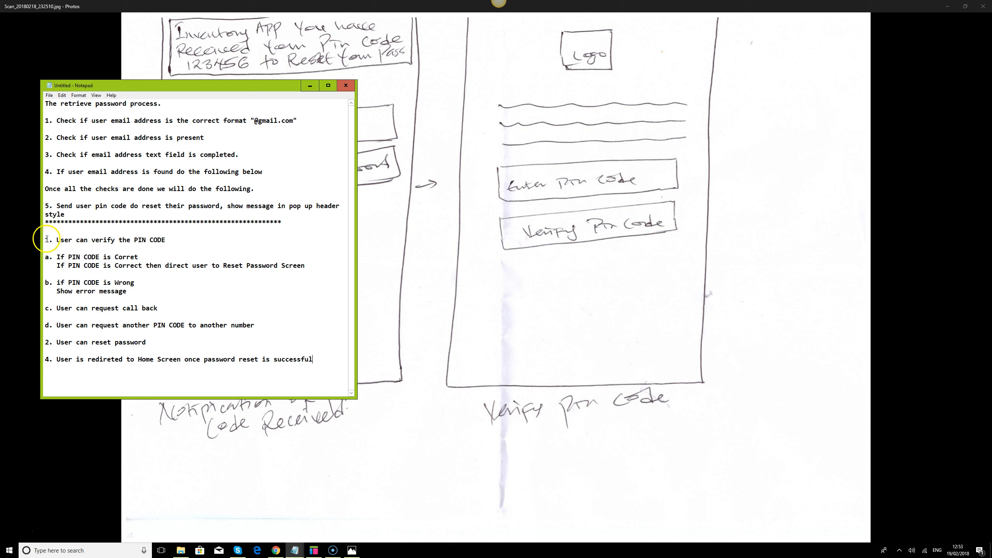
drag(46, 243, 171, 244)
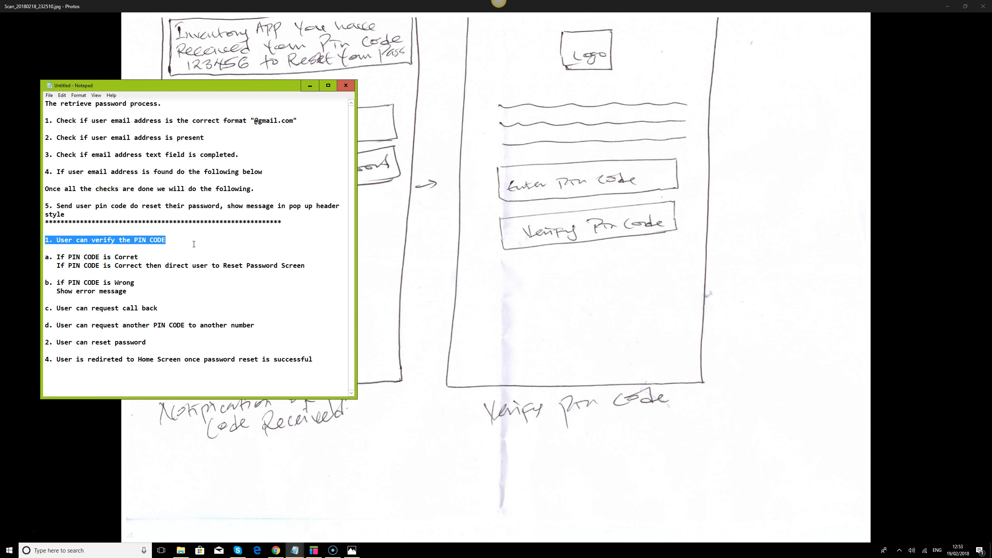
click(175, 244)
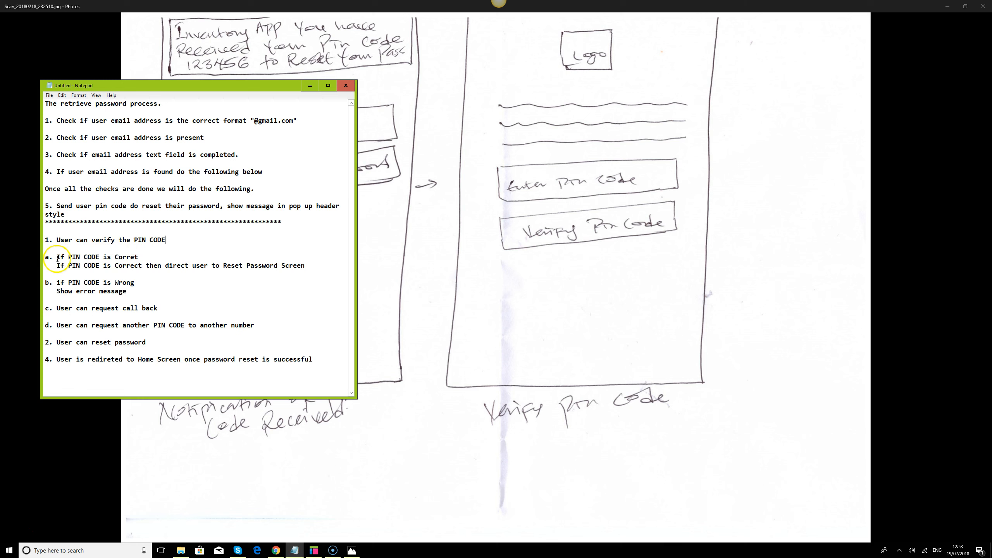
click(137, 258)
click(309, 86)
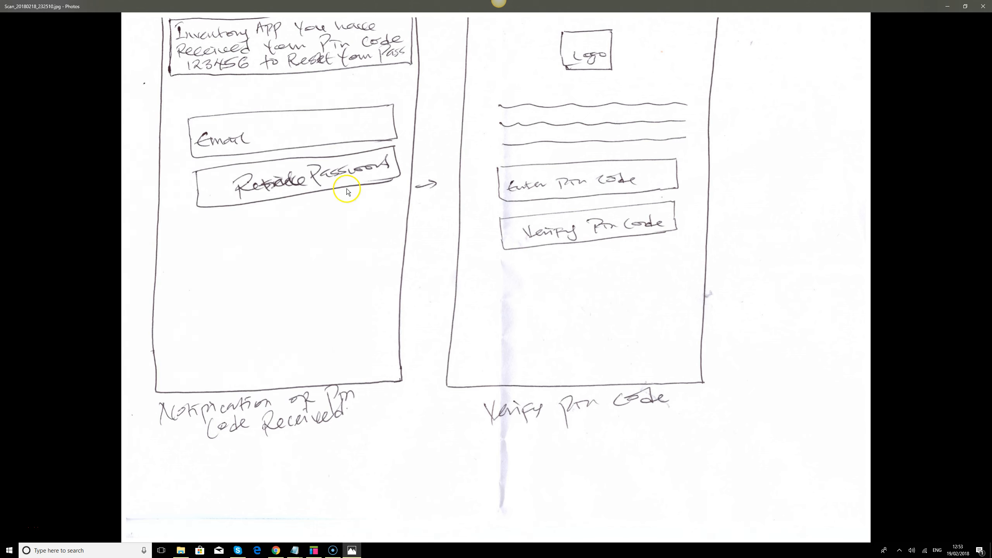
Back in Axure, give the panel state a dark grey background
click(947, 7)
click(314, 550)
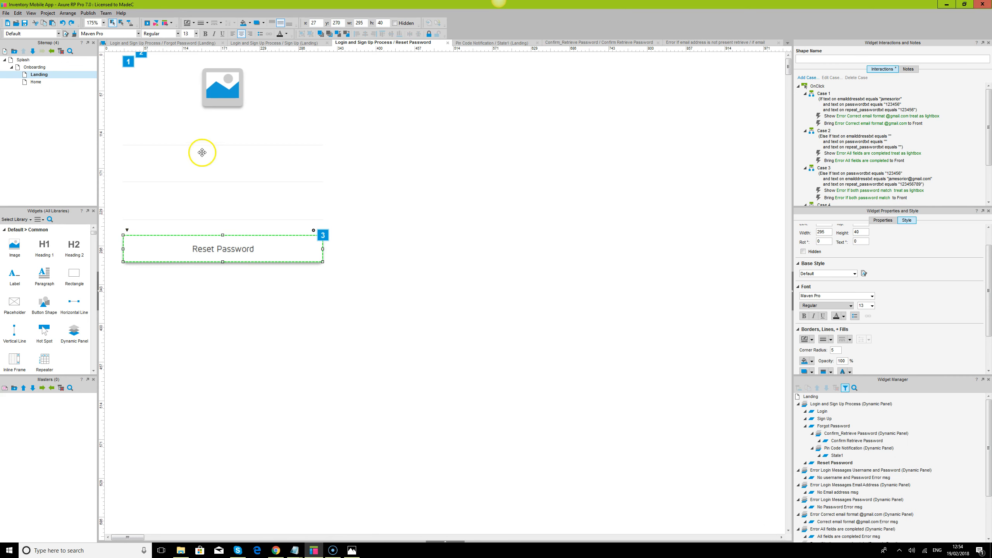
click(551, 170)
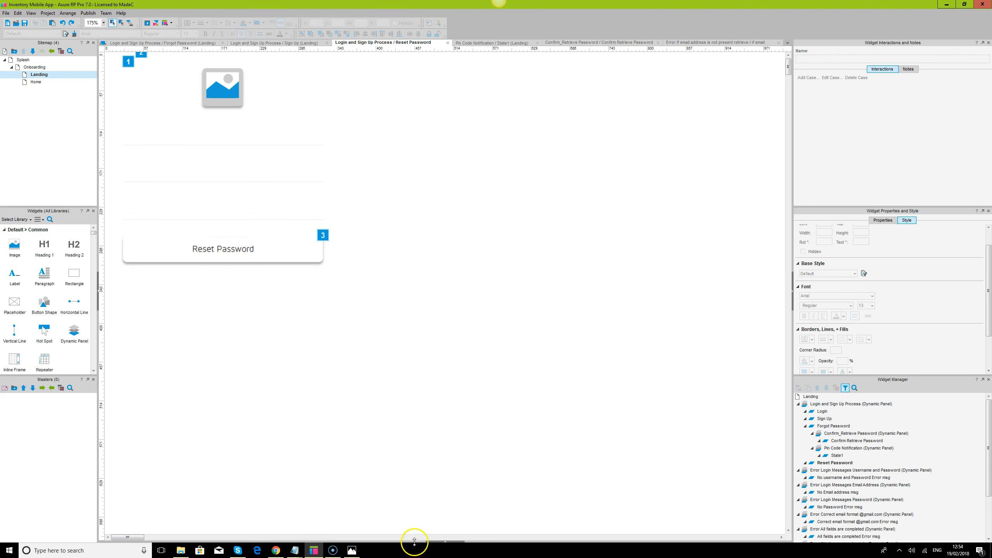
click(439, 542)
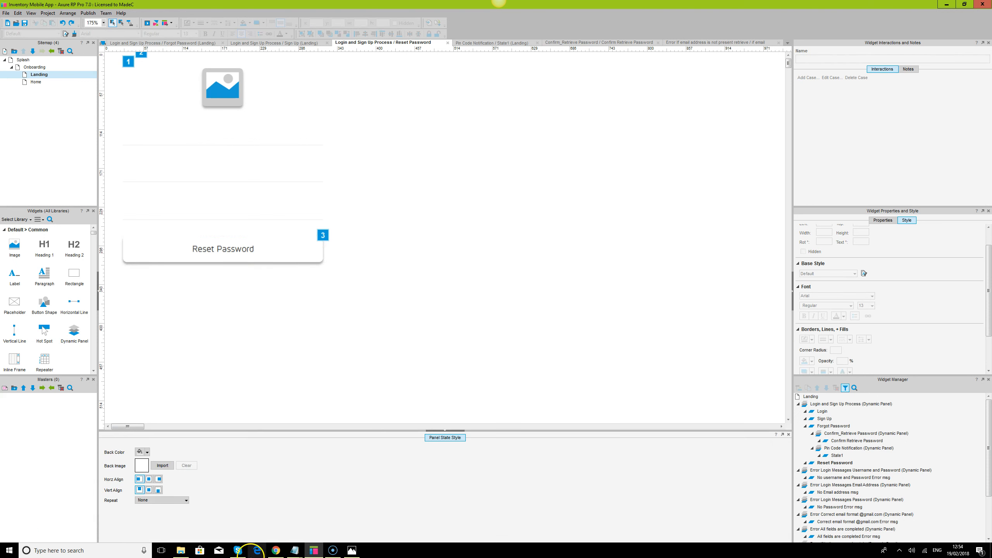
mouse_move(277, 549)
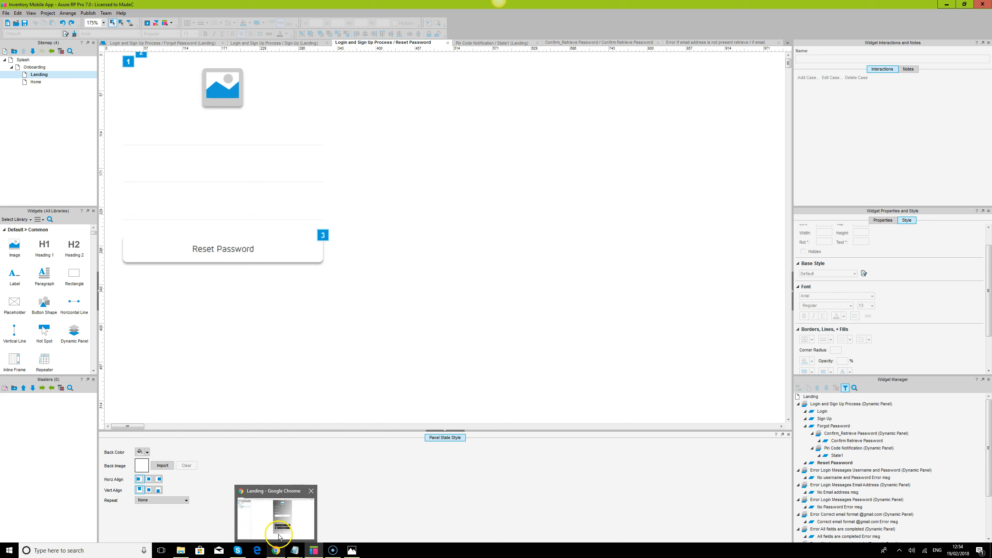
click(143, 453)
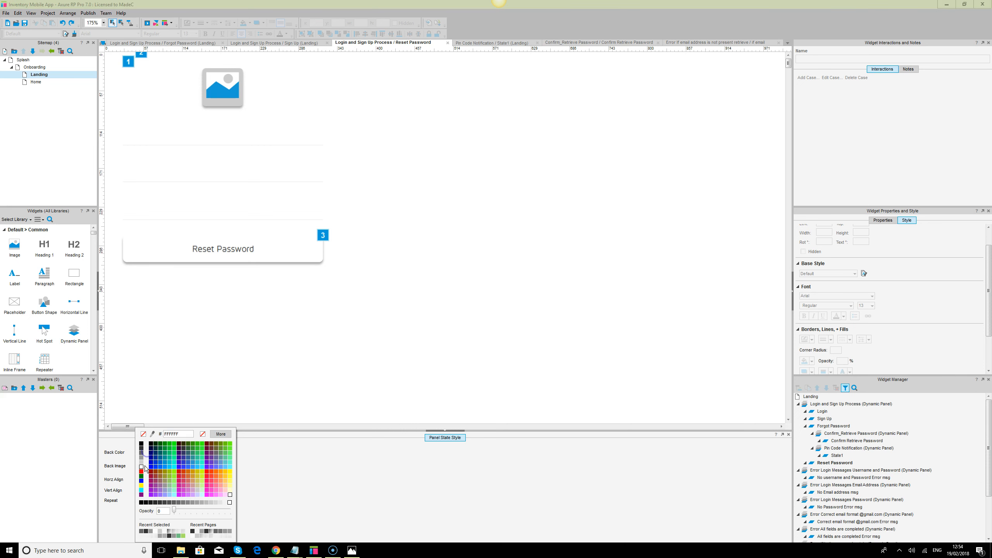
click(141, 457)
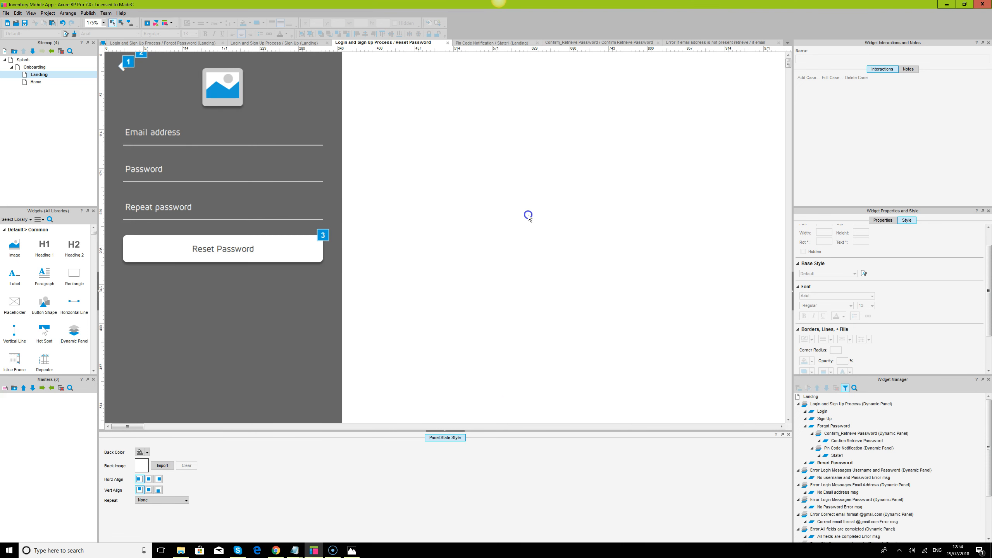
click(458, 438)
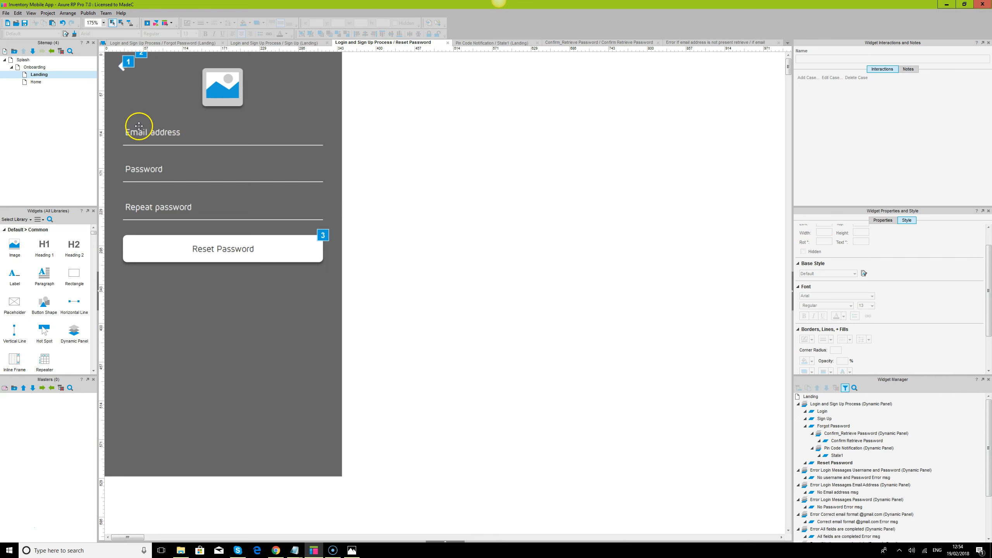
Add a rectangle sized about 341 × 306 covering the form fields and Reset Password button
click(148, 136)
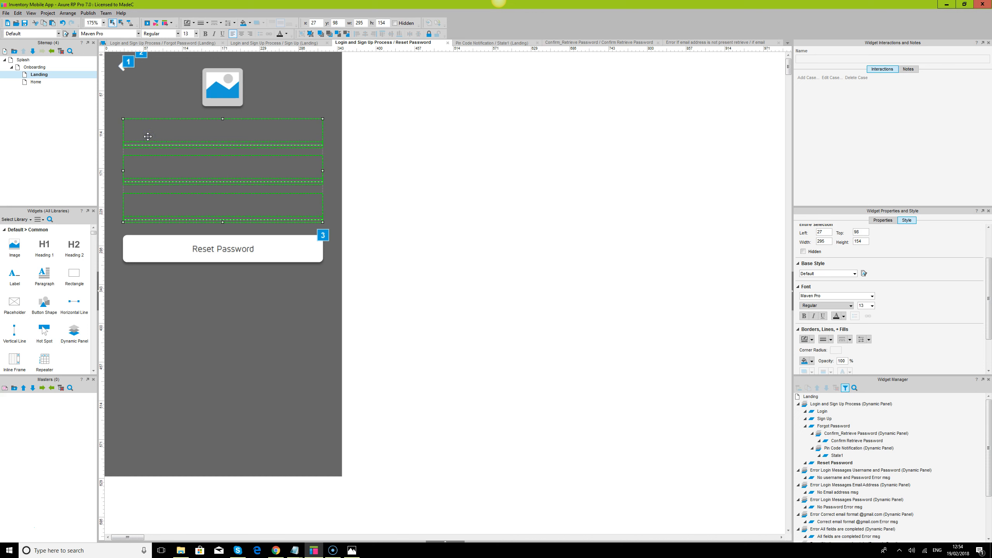
click(548, 312)
click(233, 251)
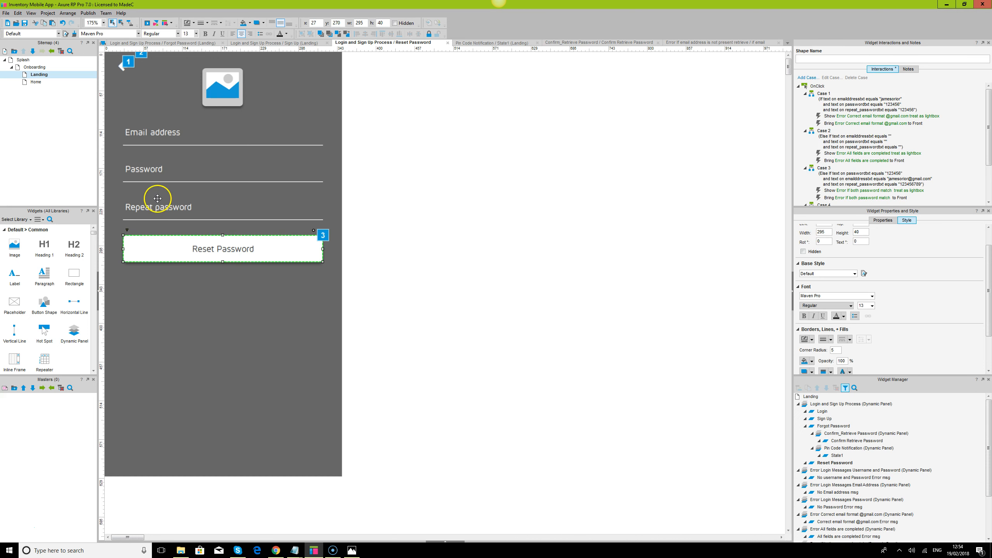
ctrl+click(156, 206)
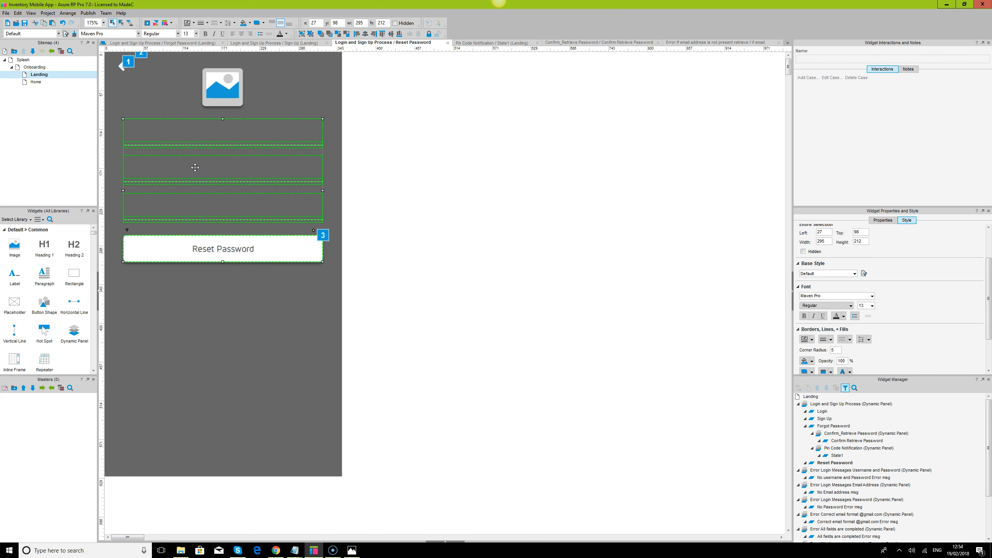
click(536, 294)
drag(74, 276, 112, 119)
drag(247, 187, 339, 327)
drag(112, 223, 109, 223)
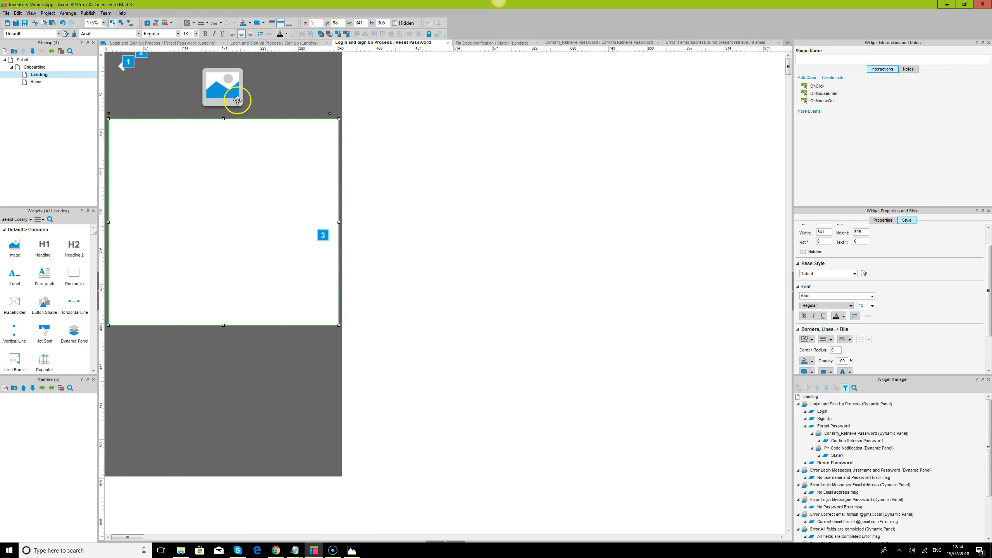
Align the rectangle's top edge just below the image, undoing an accidental move
drag(225, 118, 225, 117)
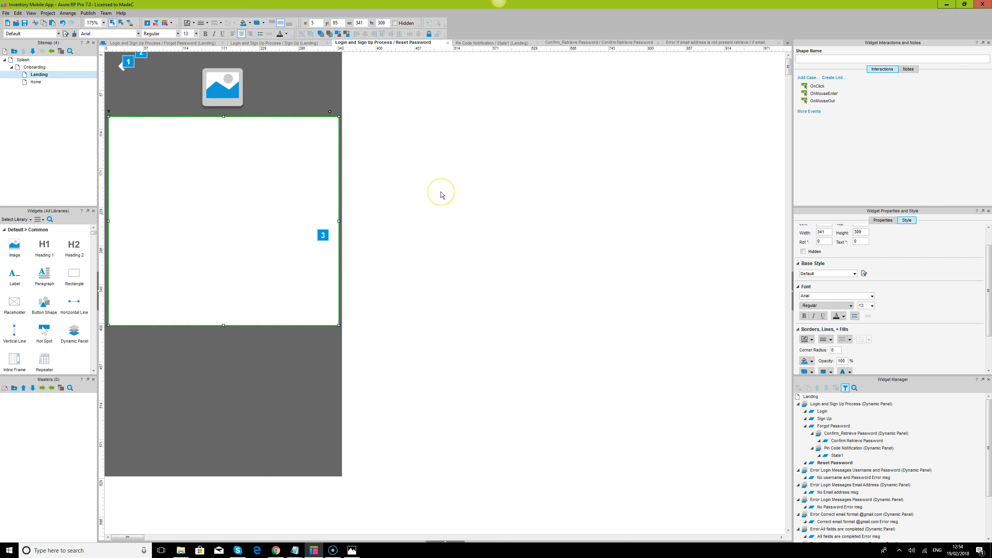
click(440, 192)
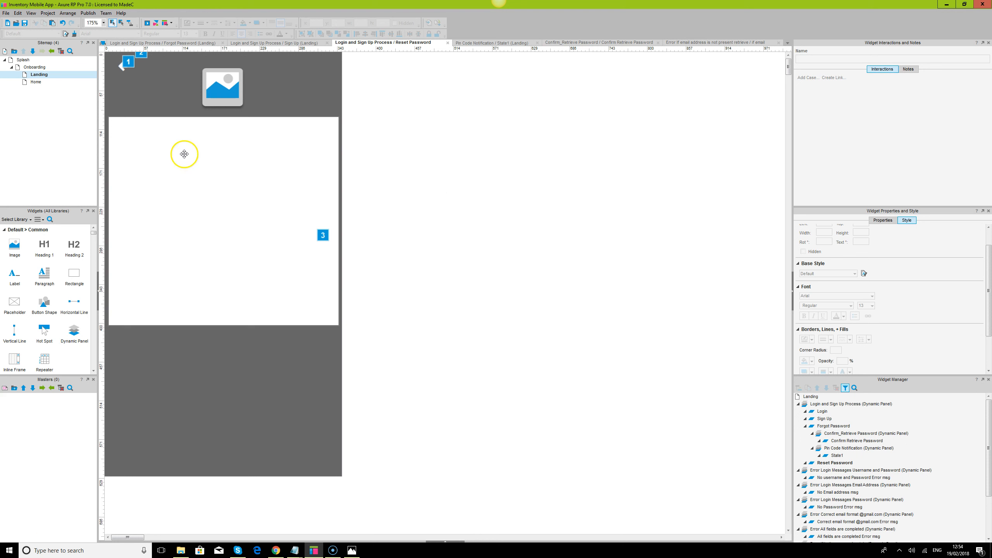
click(235, 156)
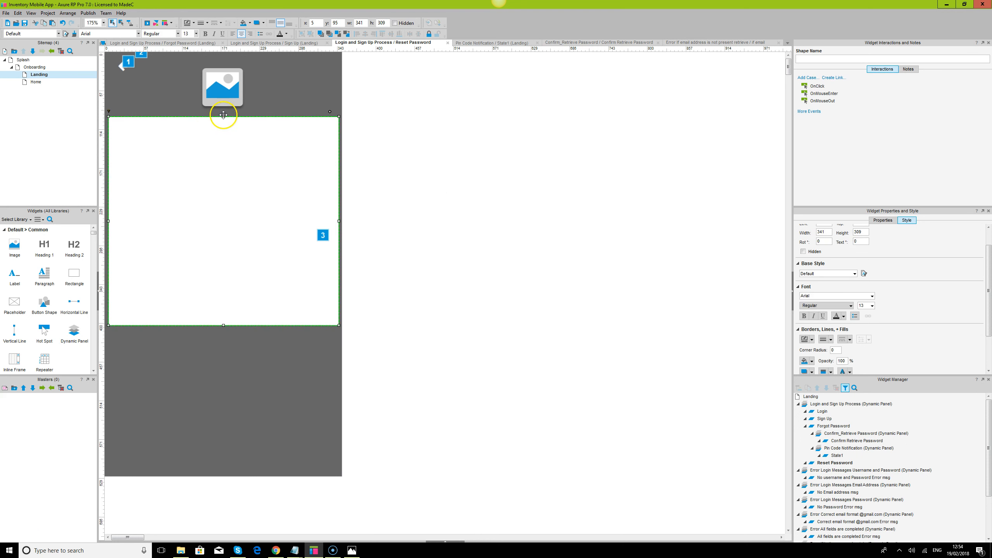
mouse_move(224, 115)
mouse_down()
mouse_move(219, 62)
mouse_move(225, 125)
mouse_move(225, 116)
mouse_up()
drag(250, 228, 551, 235)
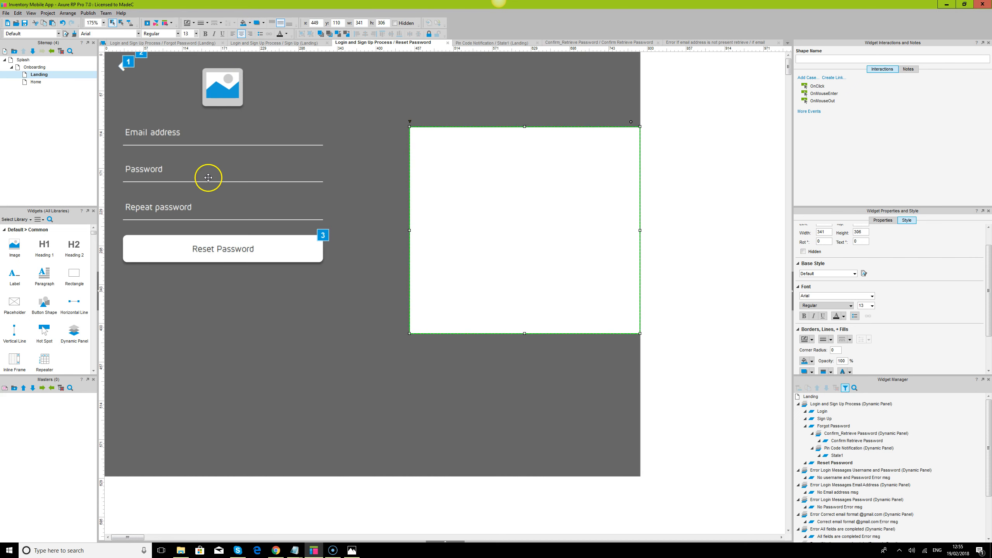
key(ctrl+z)
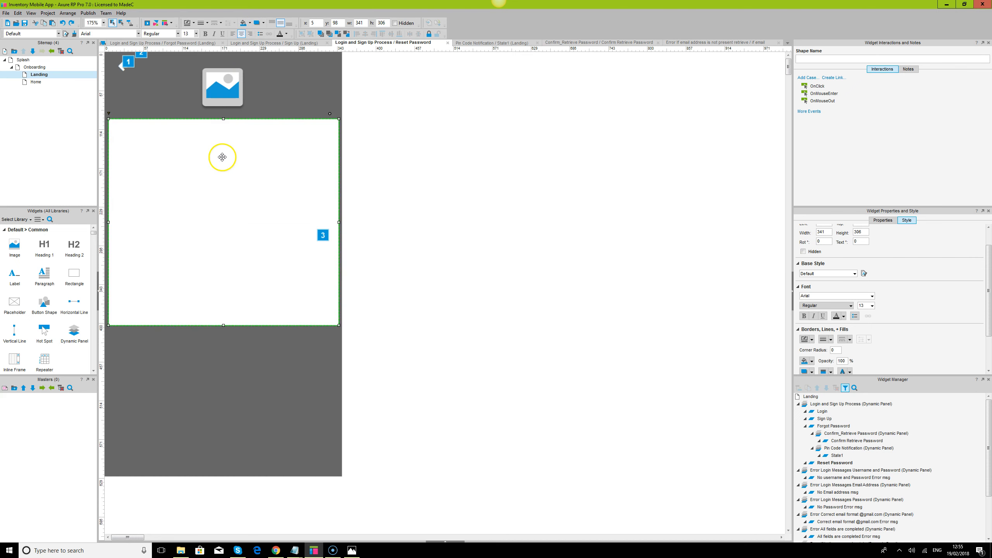
Set the rectangle's fill to No Fill so the form shows through
click(193, 22)
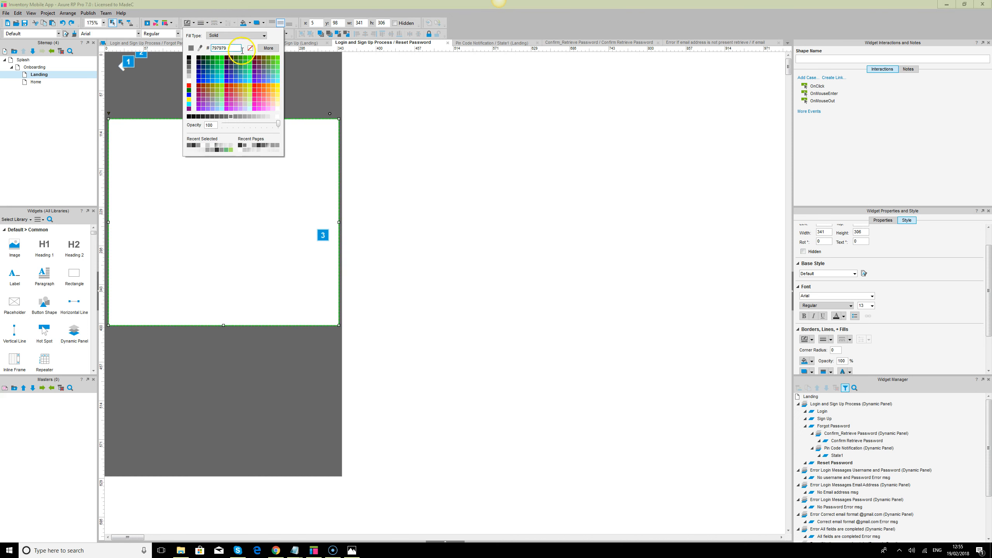
click(485, 169)
click(265, 222)
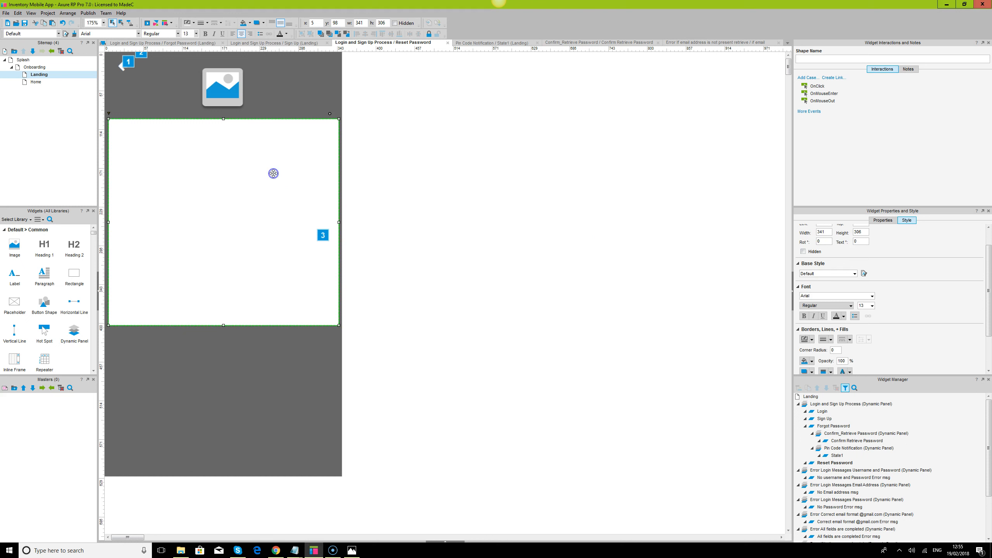
click(207, 24)
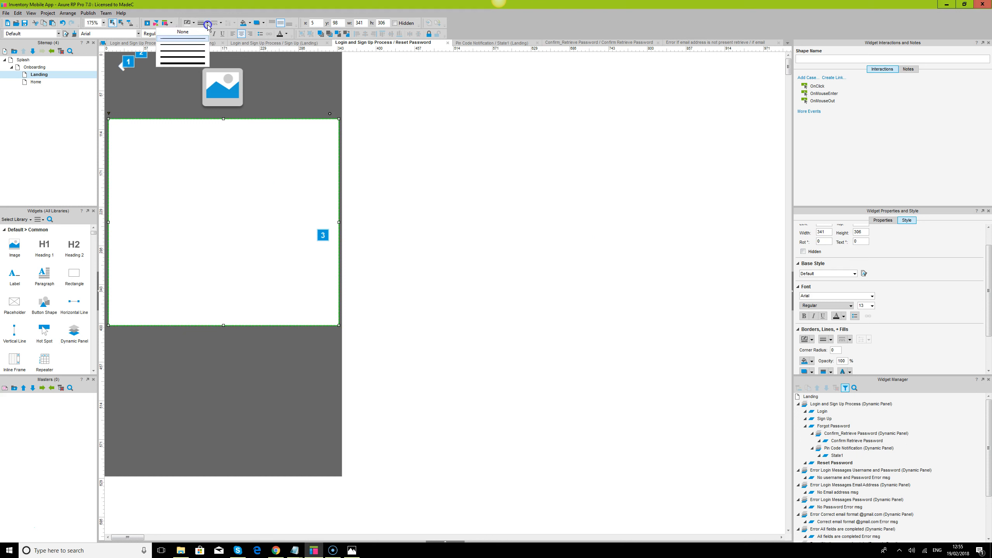
click(250, 23)
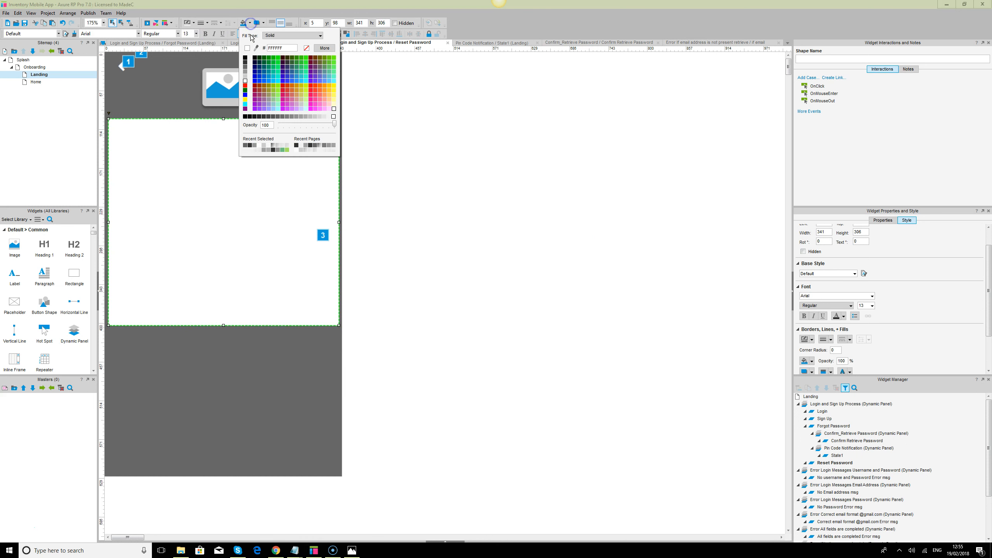
click(306, 47)
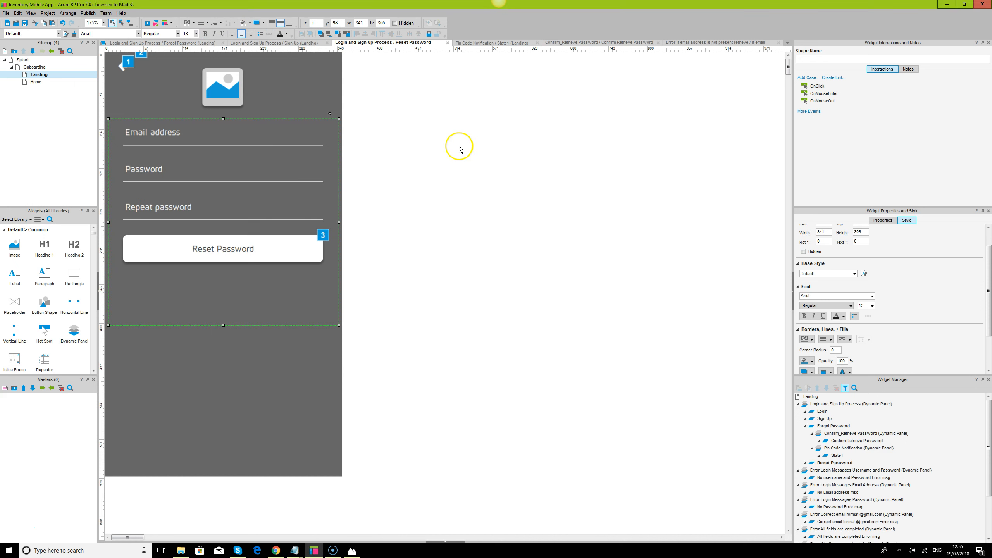
Convert the rectangle to a dynamic panel named 'Pin Code Verify and Password Reset'
right_click(284, 133)
click(355, 326)
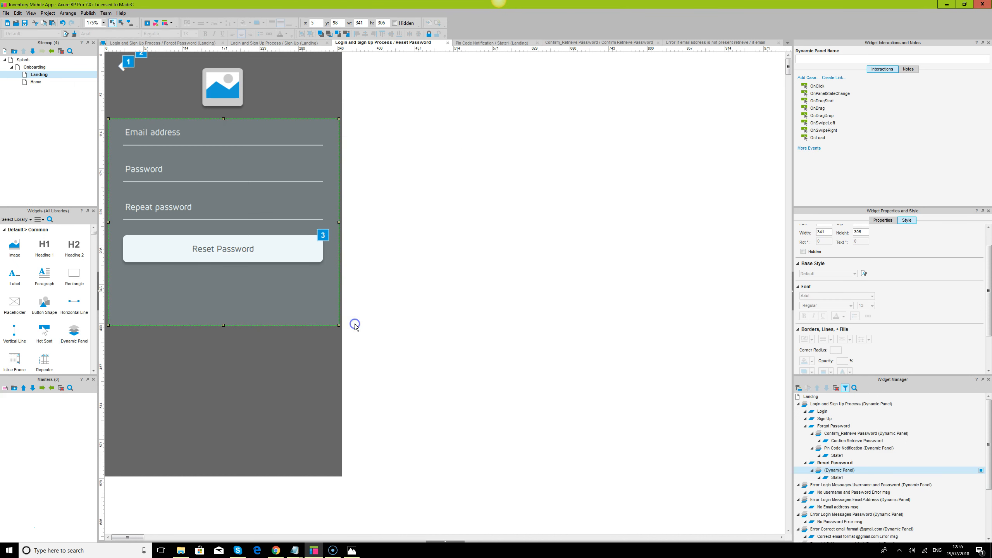
mouse_move(831, 473)
mouse_move(38, 78)
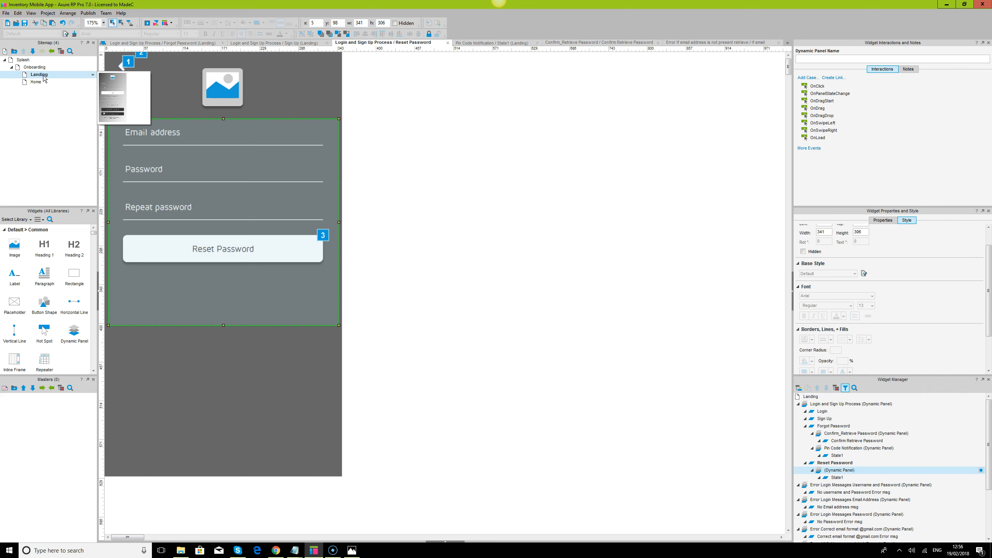
click(843, 472)
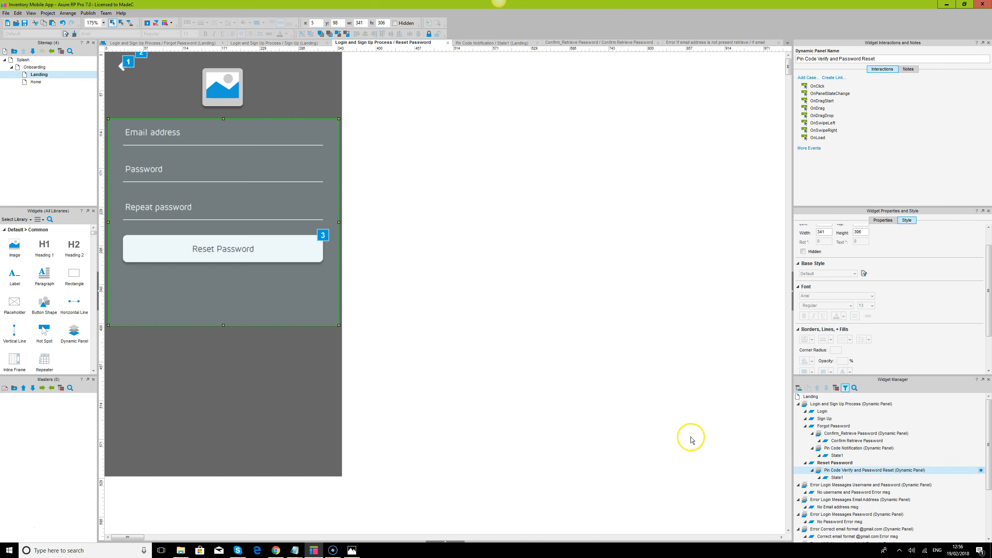
click(825, 477)
click(268, 167)
Cut the three input fields and the Reset Password button from the page
drag(239, 154, 413, 169)
click(138, 137)
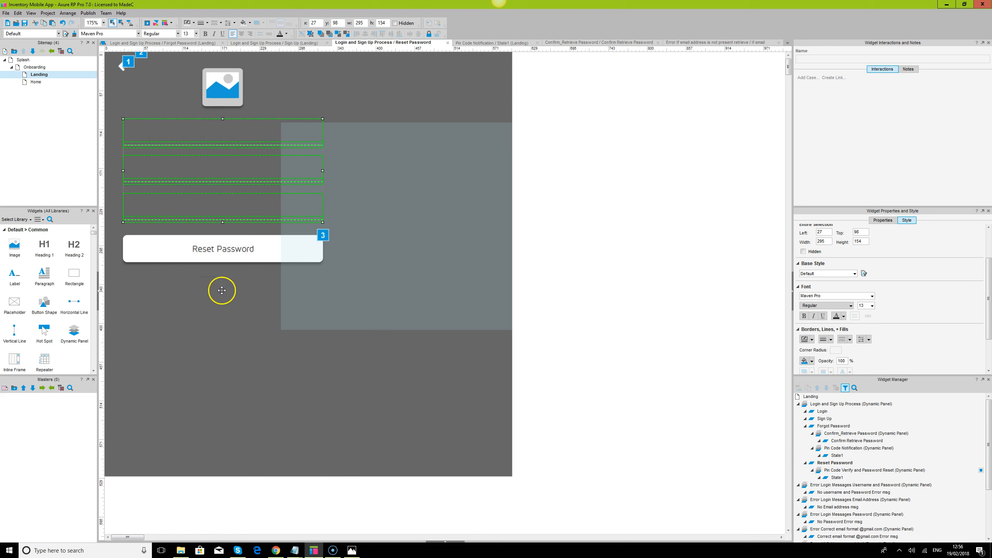
ctrl+click(222, 246)
key(ctrl+x)
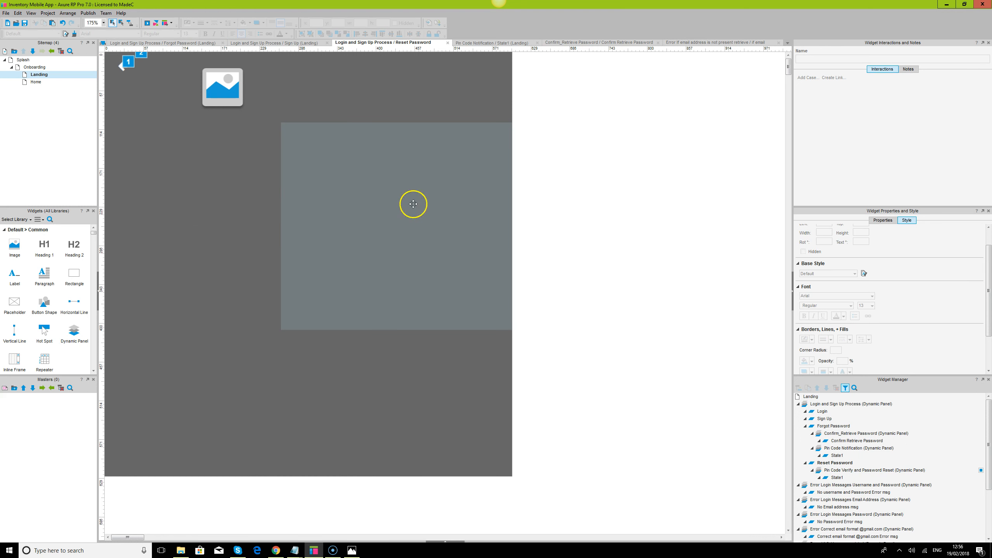
Move the Pin Code Verify panel to x 0 at the phone screen's left edge
click(415, 201)
double_click(317, 23)
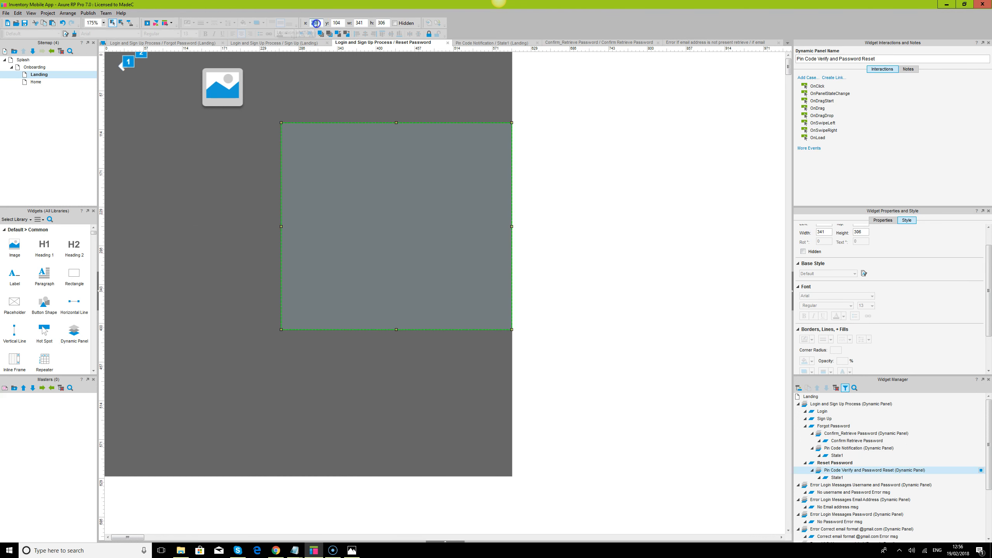
key(Return)
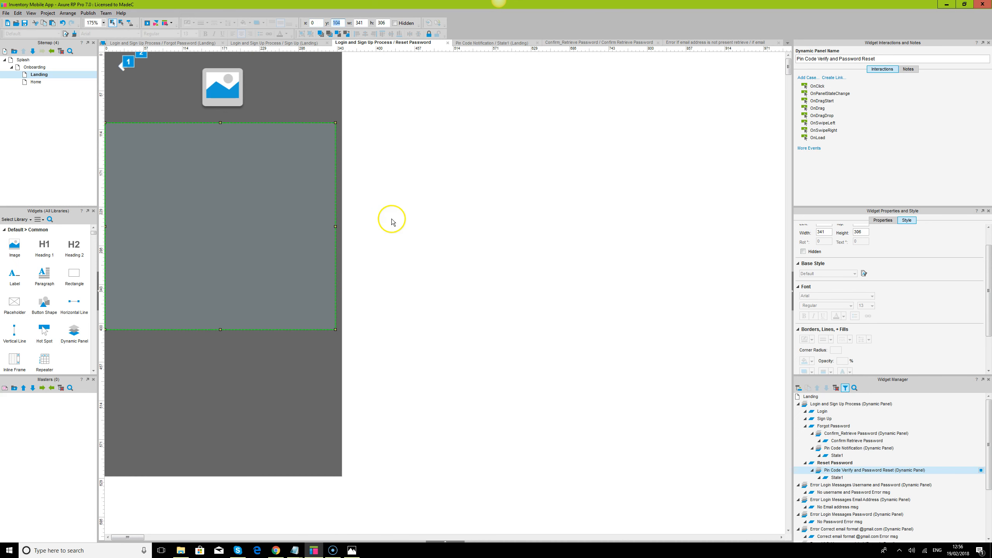
click(282, 73)
click(274, 232)
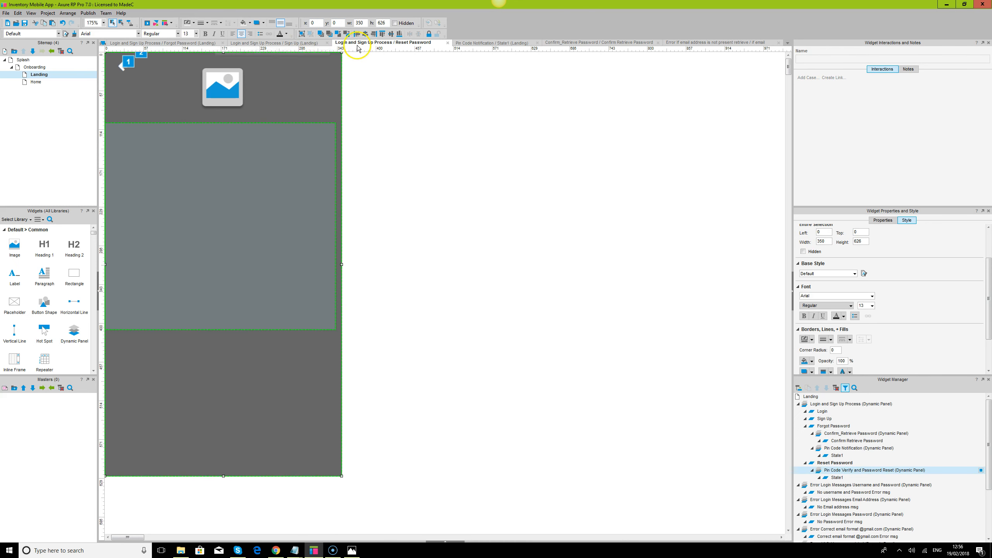
click(608, 378)
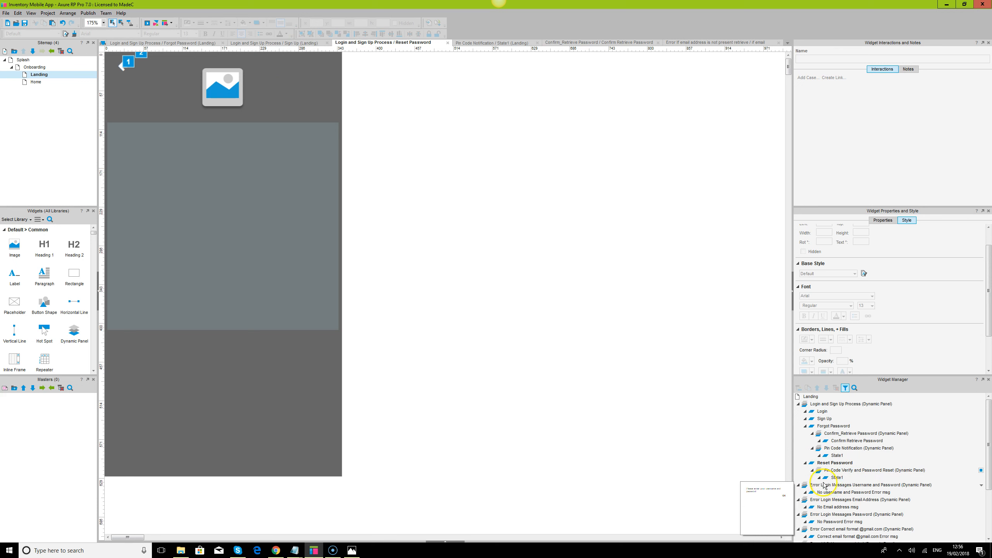
Open the panel's State1 for editing and zoom the canvas to 175%
double_click(838, 478)
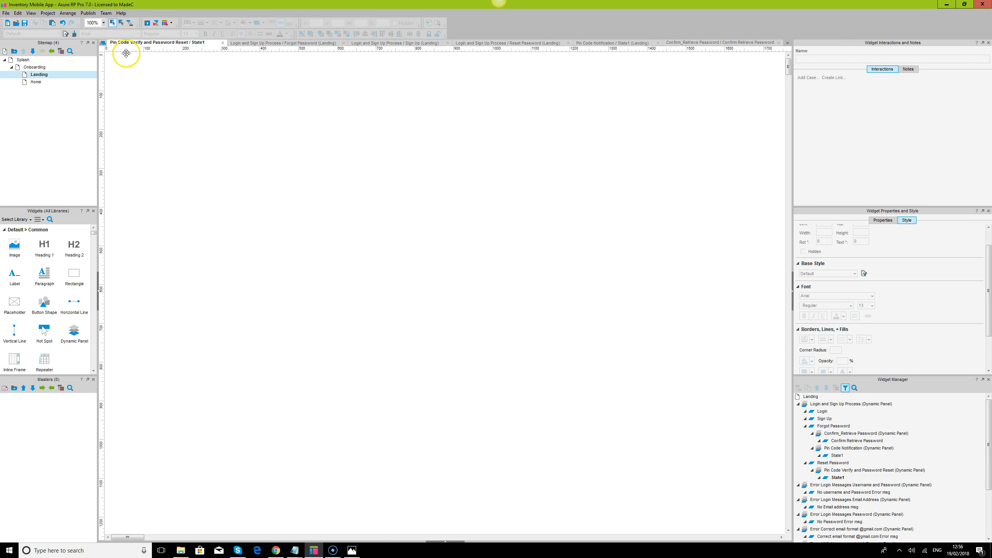
click(208, 146)
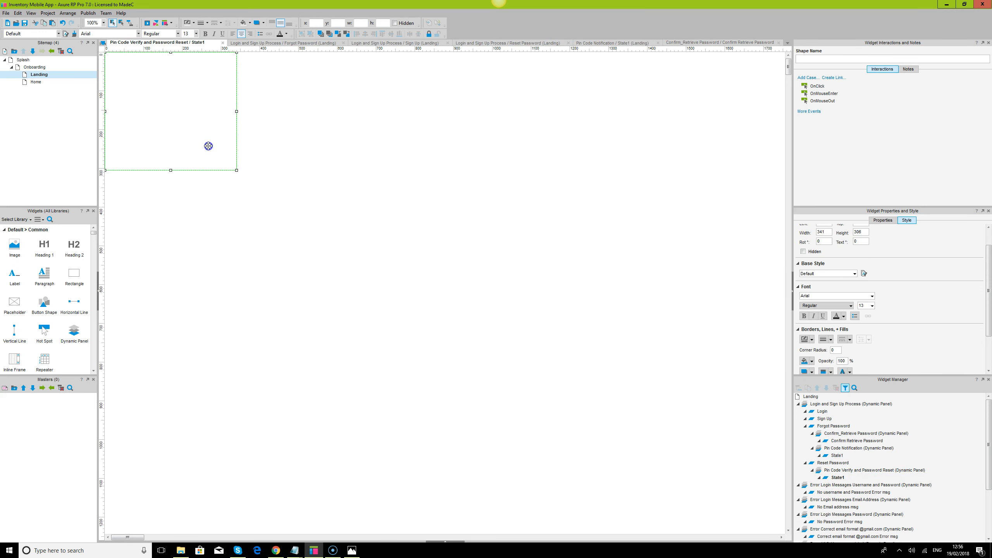
click(459, 542)
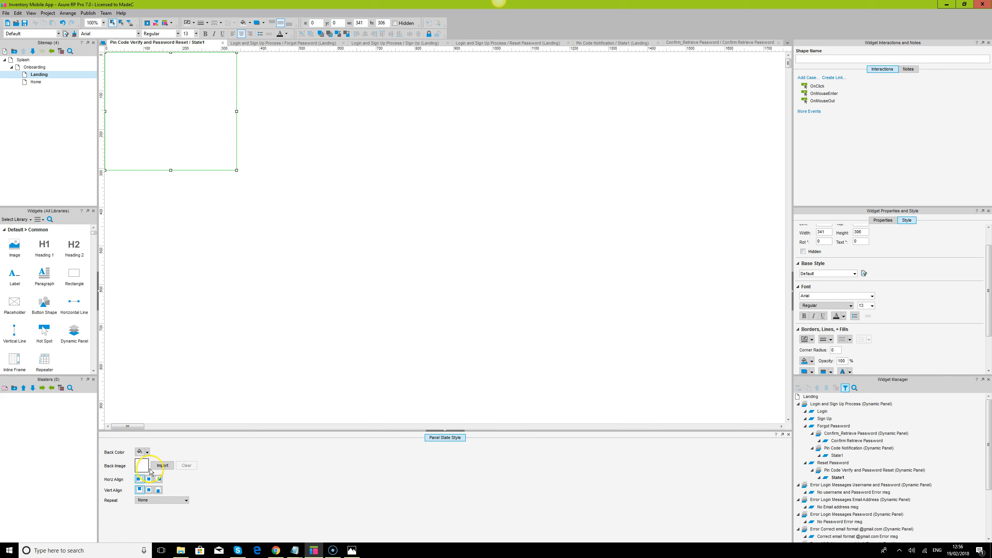
click(97, 24)
text(175)
key(Return)
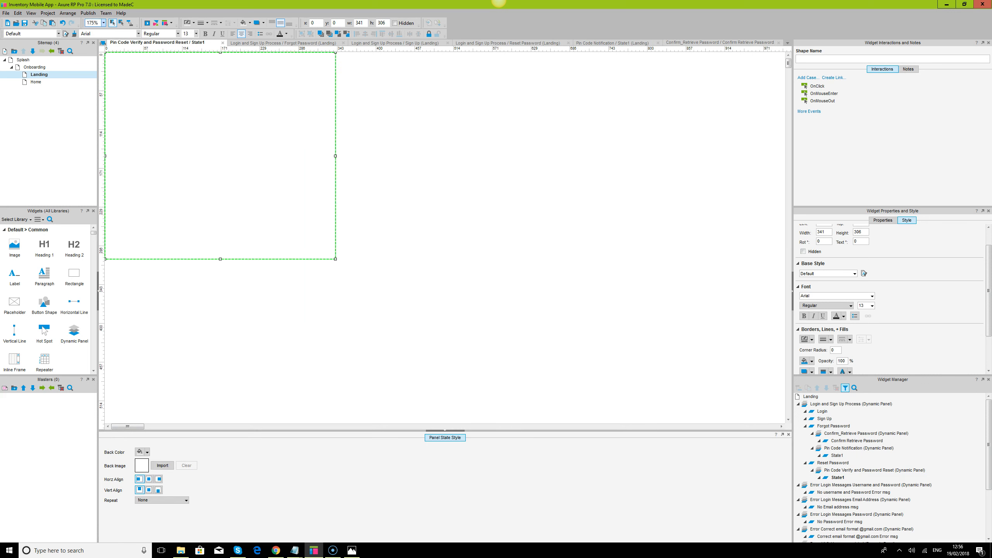
Centre the form fields and Reset Password button horizontally and vertically on the background rectangle
click(548, 312)
key(ctrl+a)
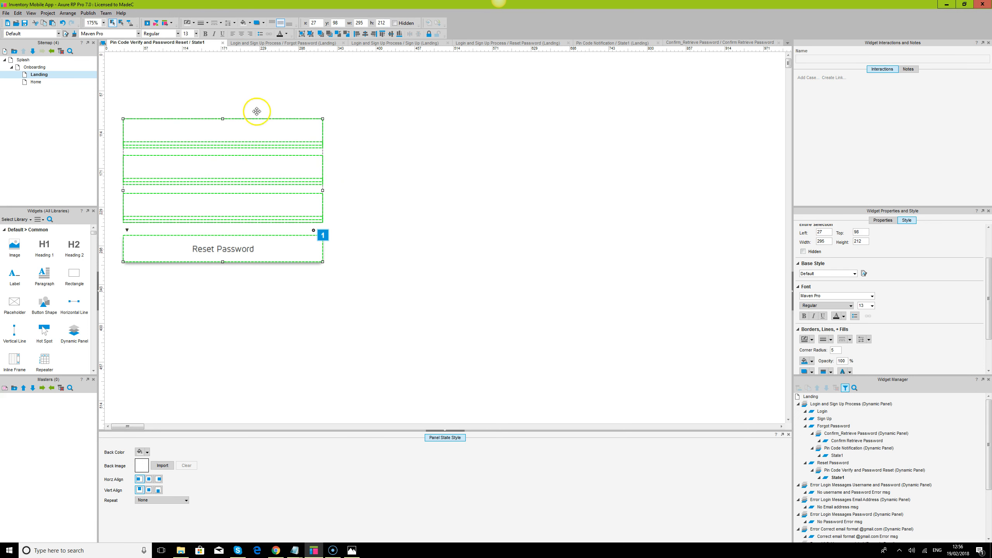
click(218, 75)
click(233, 150)
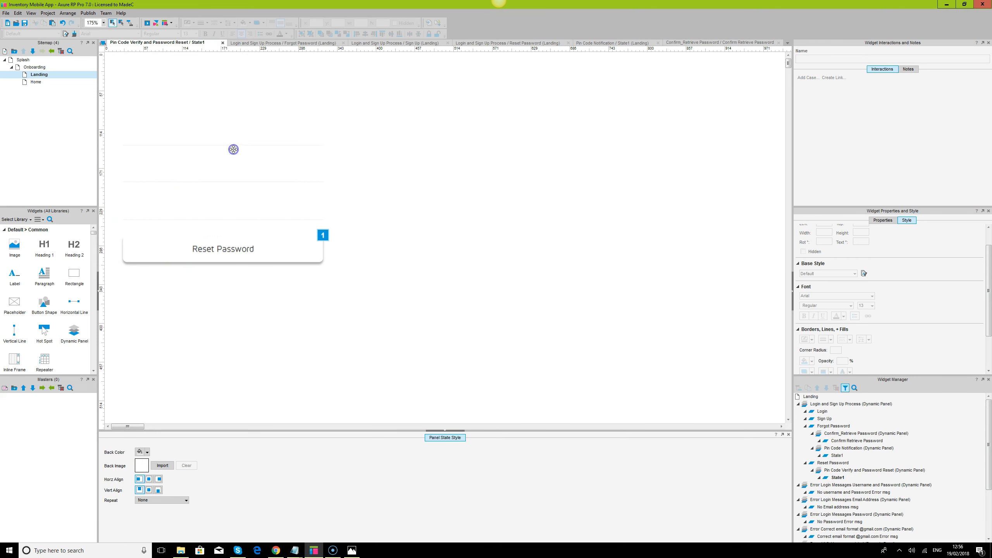
click(217, 67)
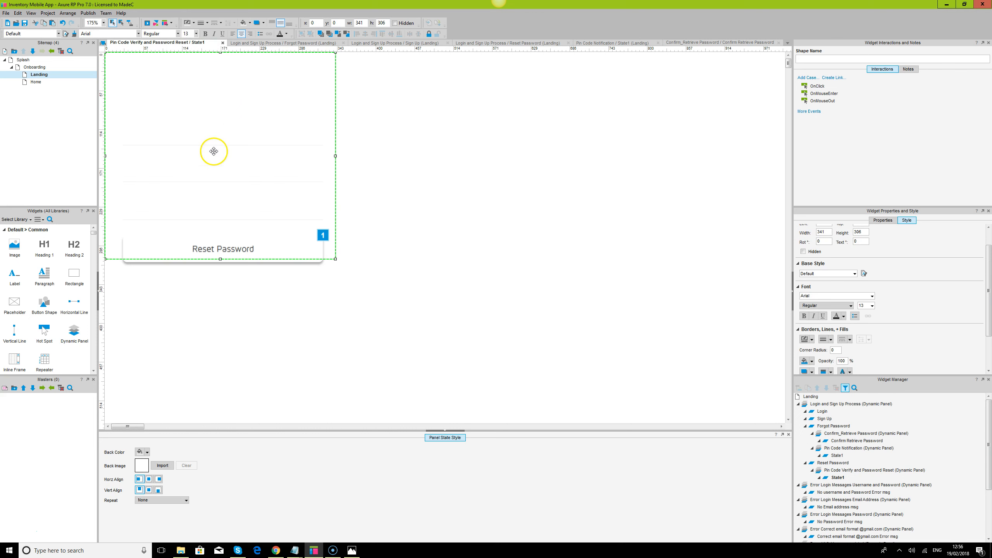
click(200, 184)
ctrl+click(204, 251)
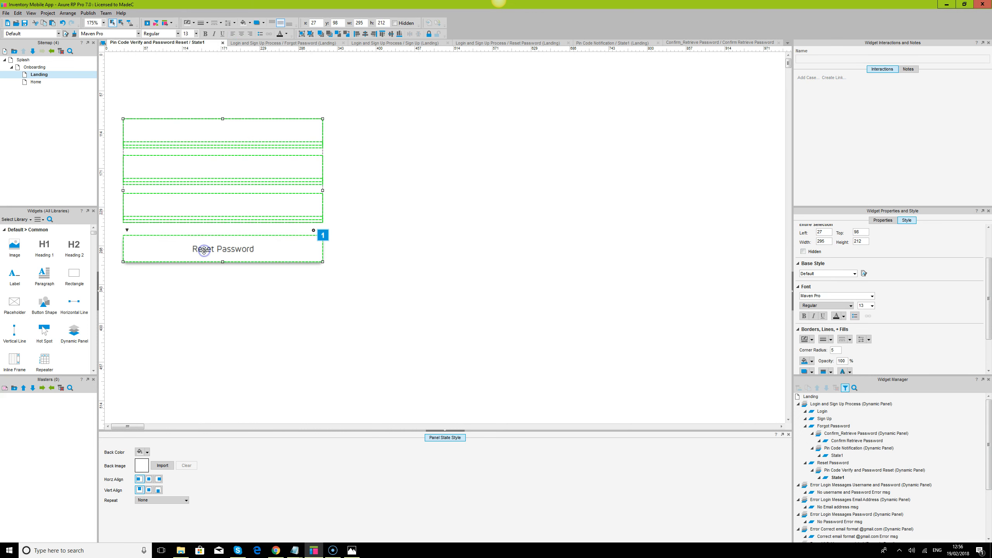
ctrl+click(186, 88)
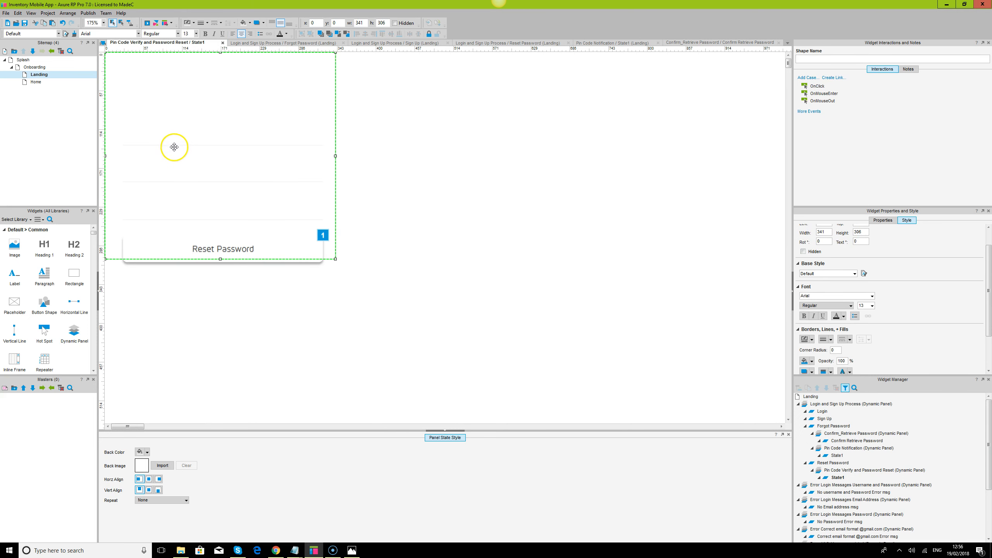
click(366, 34)
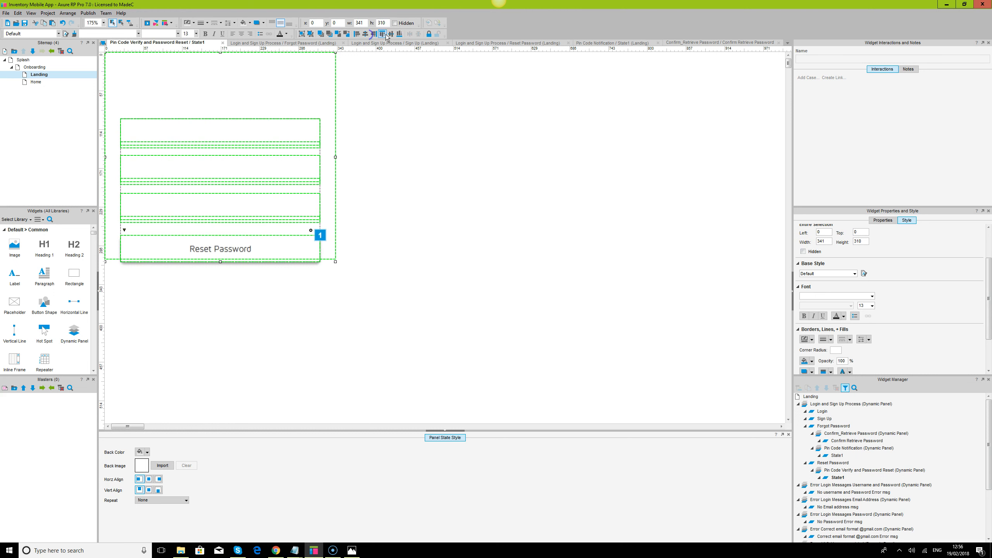
click(391, 34)
click(445, 158)
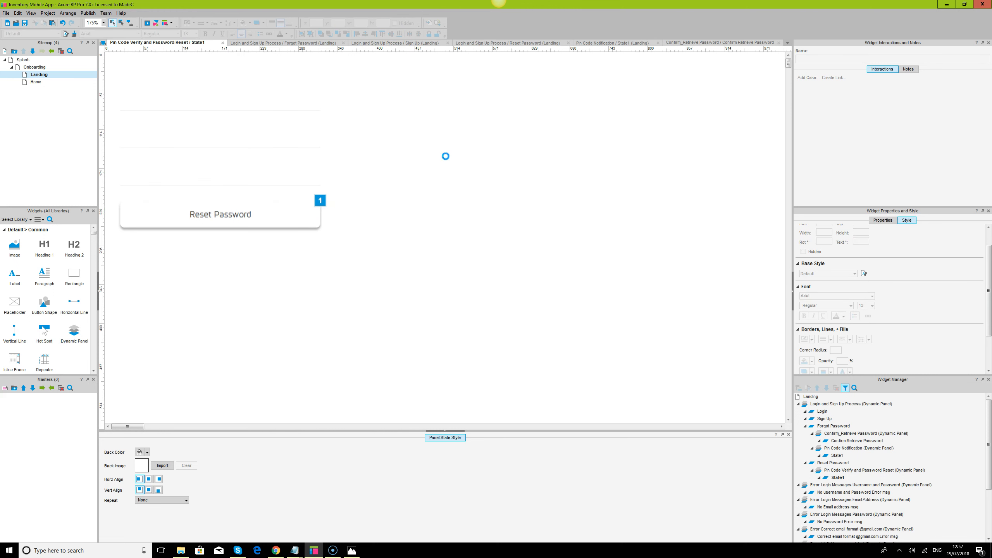
click(259, 78)
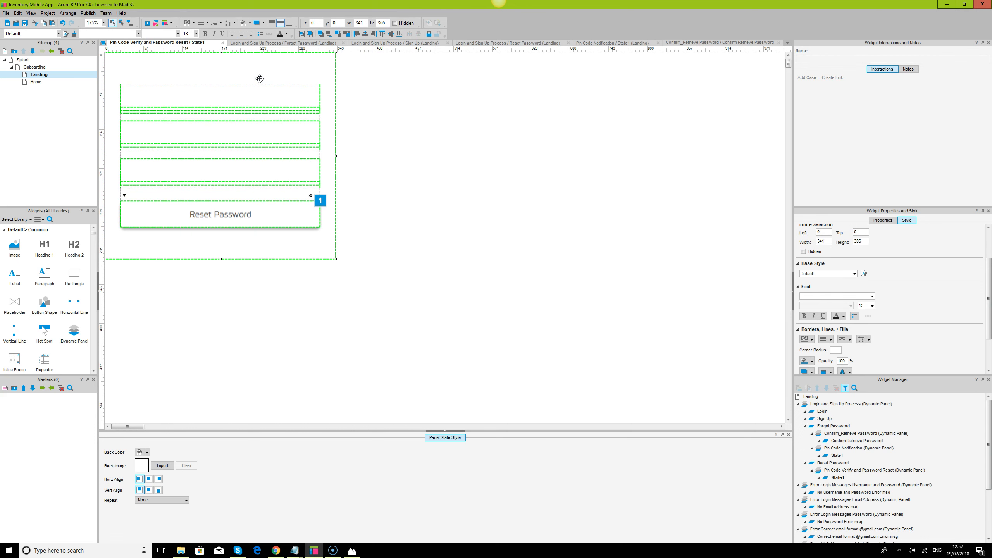
double_click(834, 471)
Add a first state named PIN CODE Verify and rename State1 to Password Reset
click(431, 233)
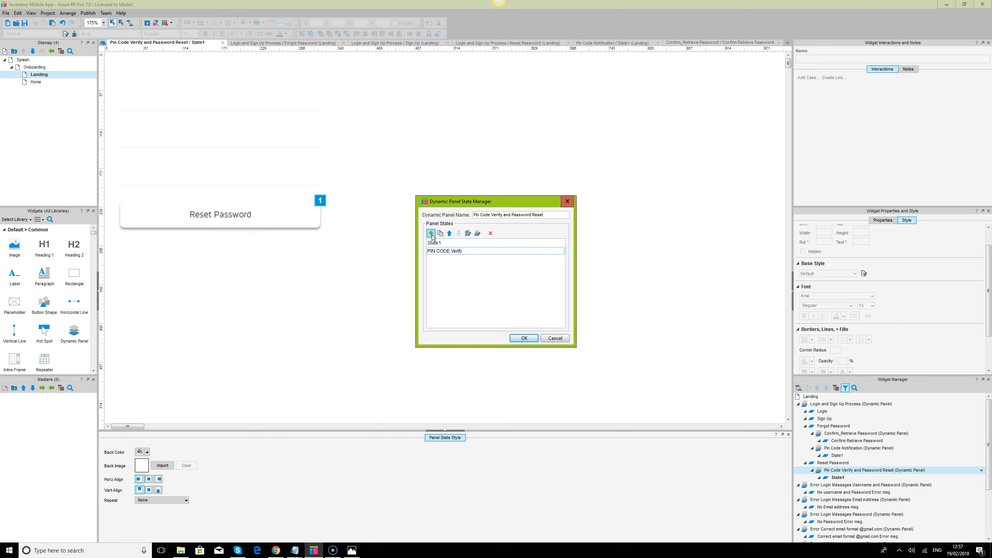
click(435, 243)
click(436, 243)
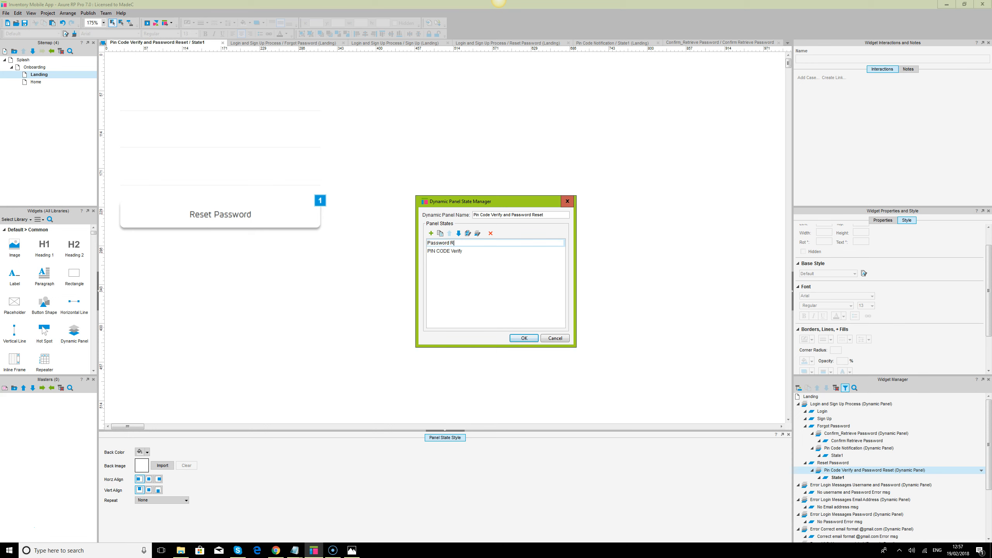
click(446, 252)
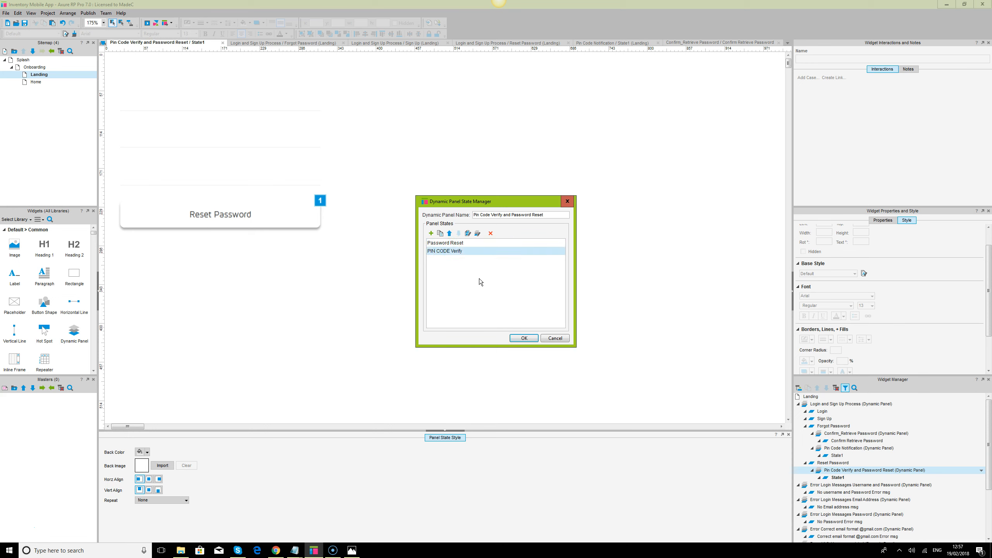
click(450, 234)
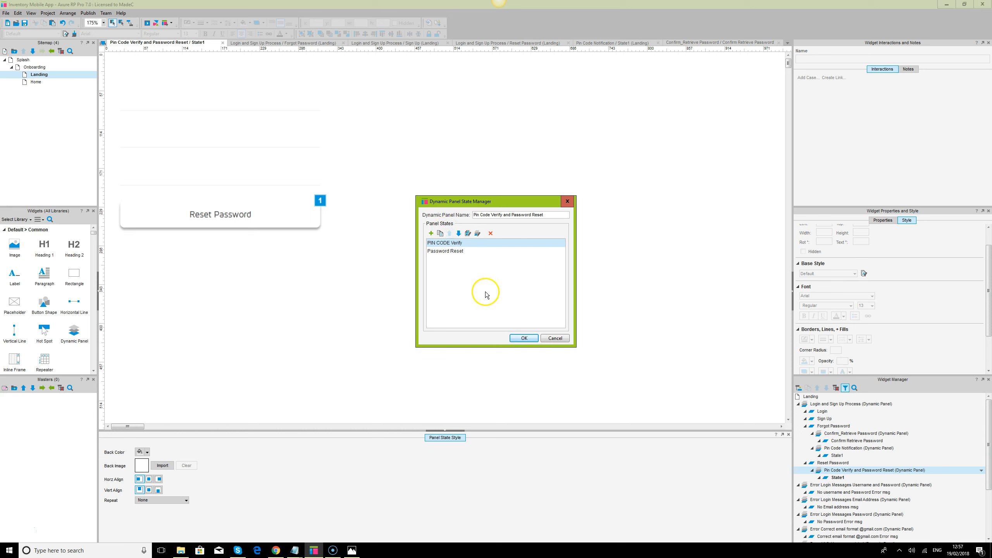
click(524, 338)
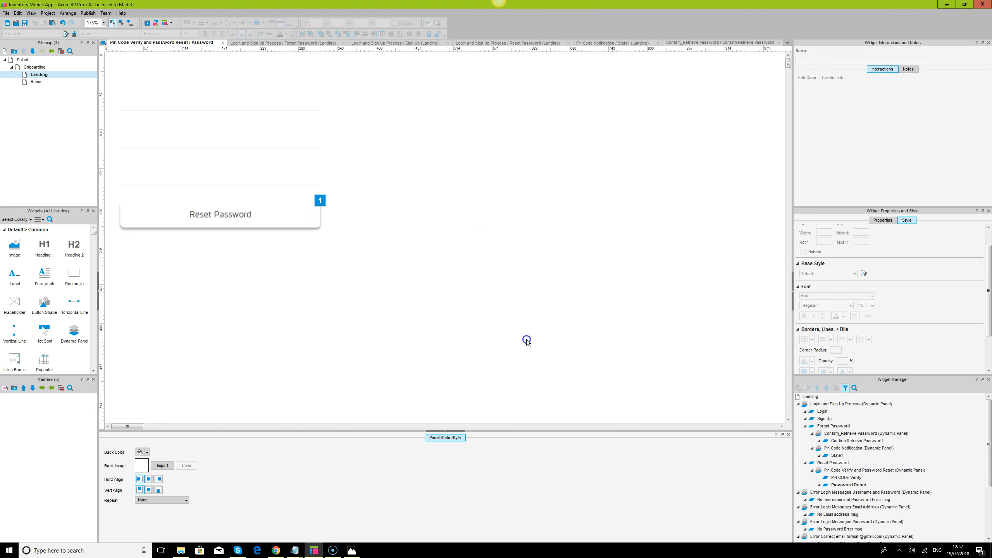
Paste the copied form into the PIN CODE Verify state
double_click(856, 477)
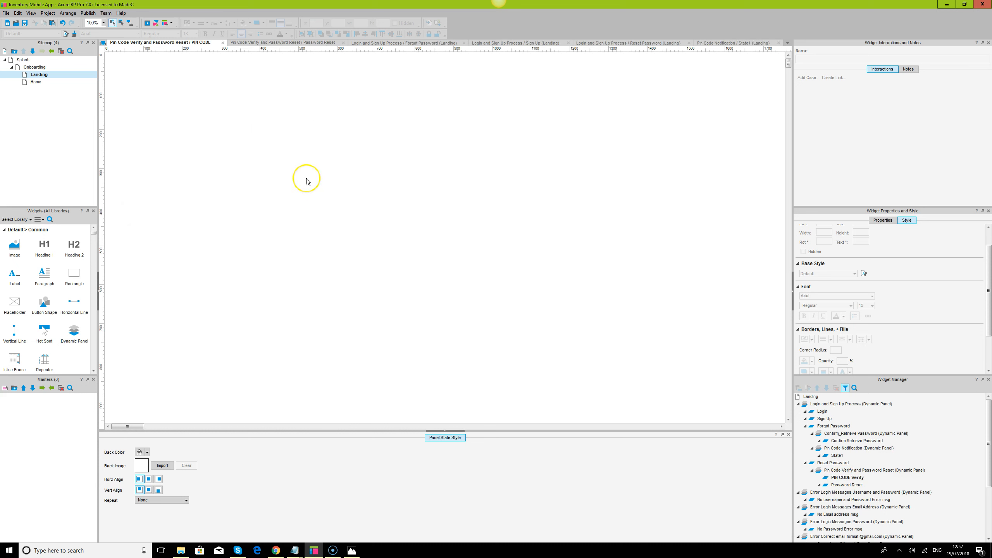
key(ctrl+v)
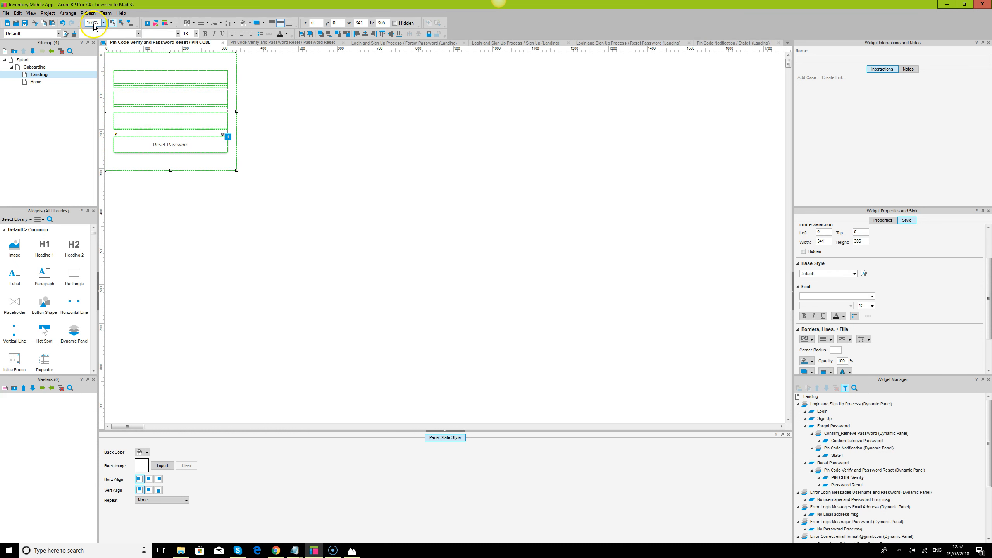
key(Return)
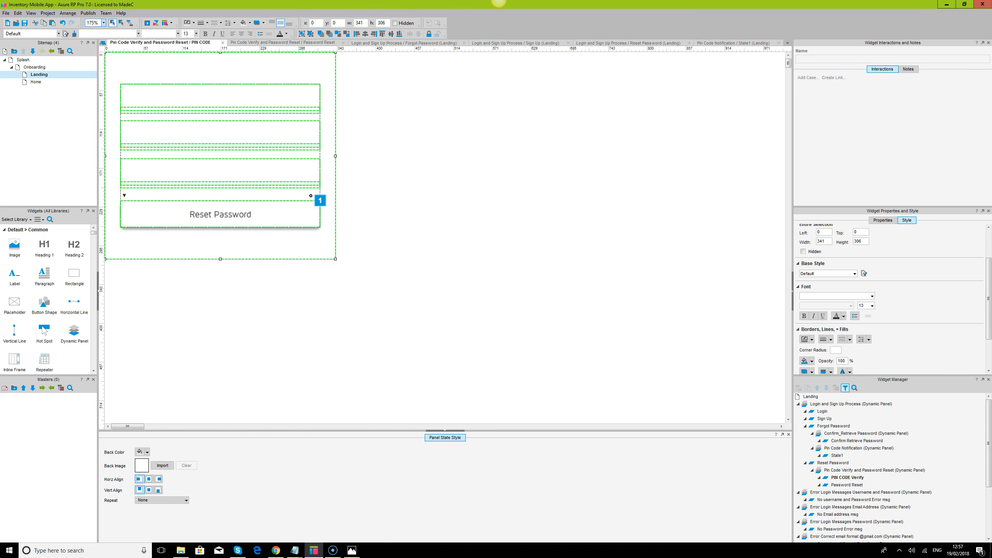
click(353, 550)
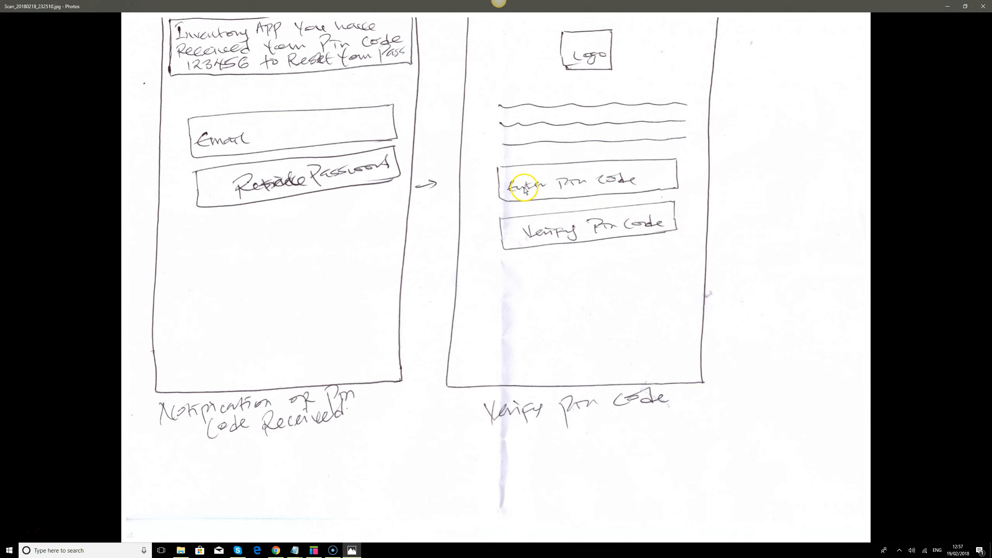
click(352, 551)
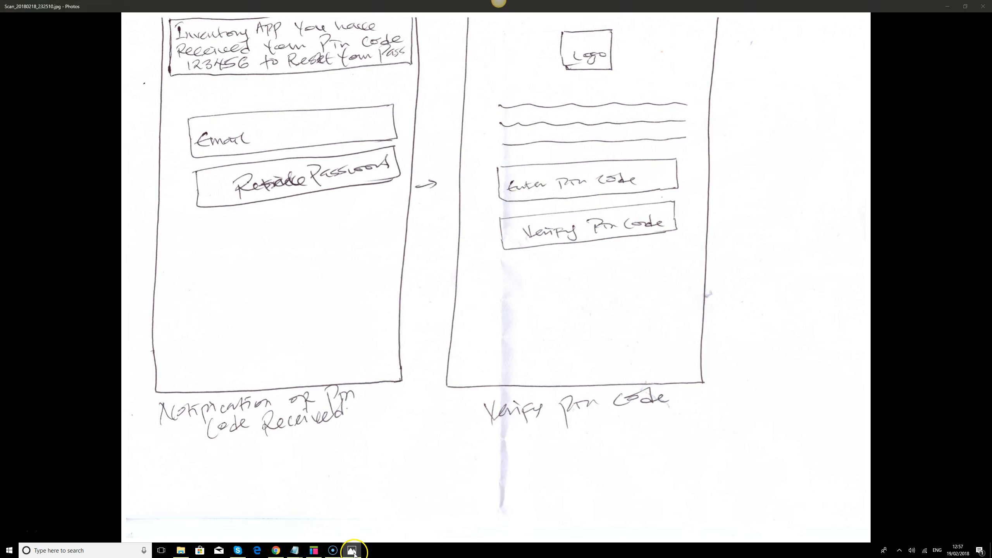
click(611, 295)
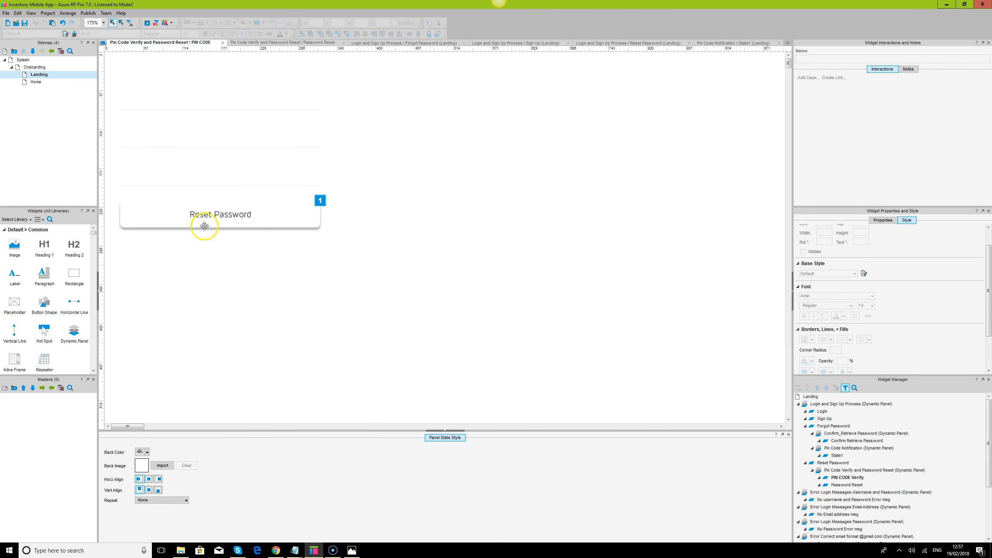
Change the button label from Reset Password to 'Verify PIN CODE'
double_click(245, 214)
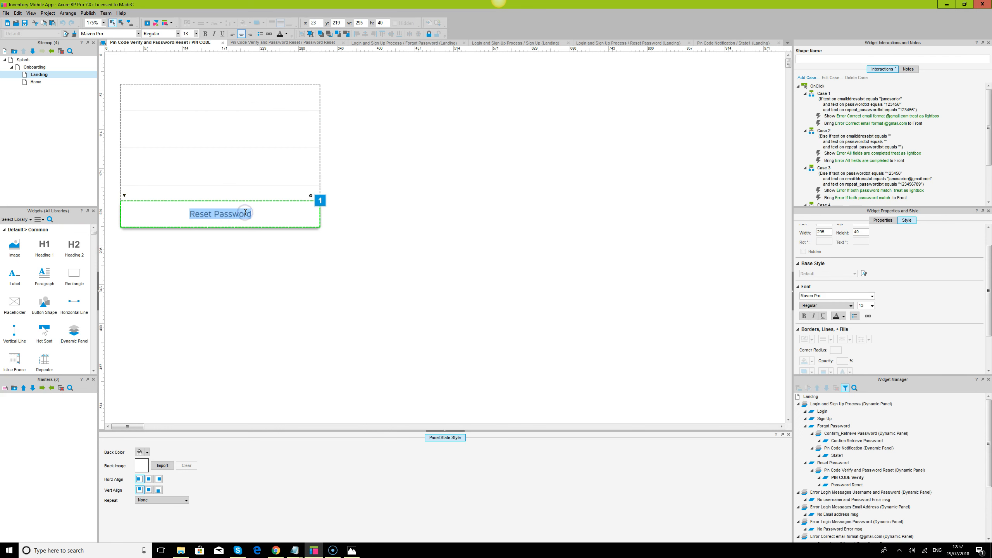
text(V)
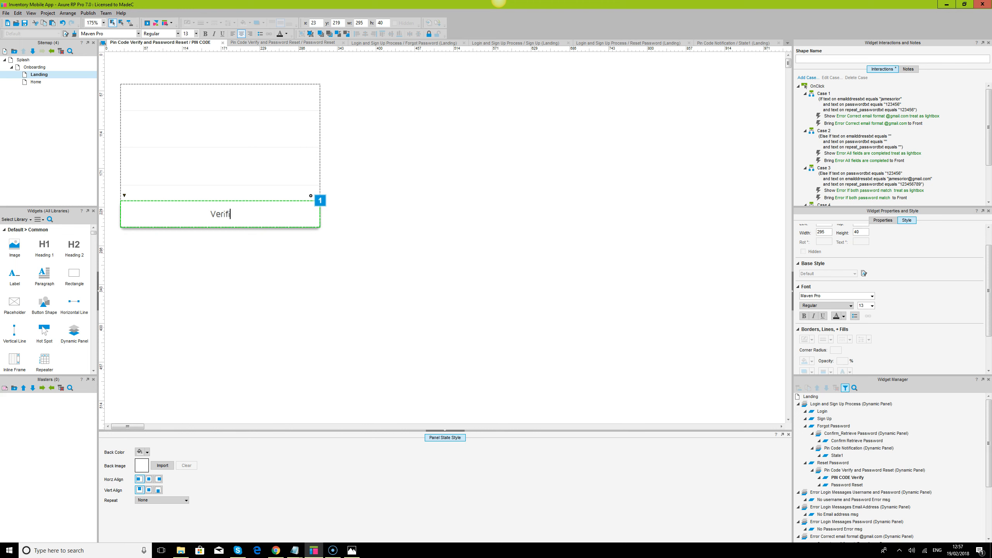
text(erify PIN CODE)
click(355, 335)
click(238, 107)
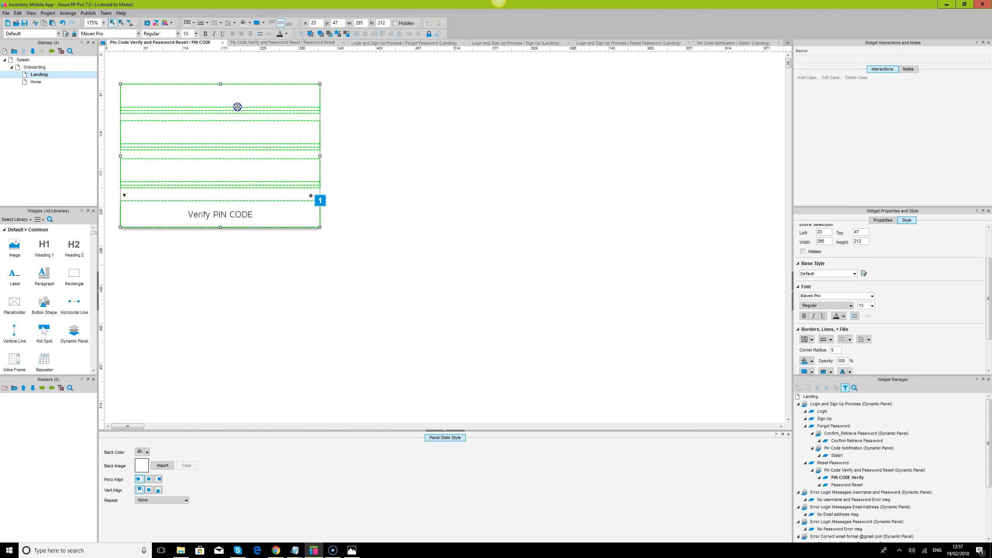
click(224, 98)
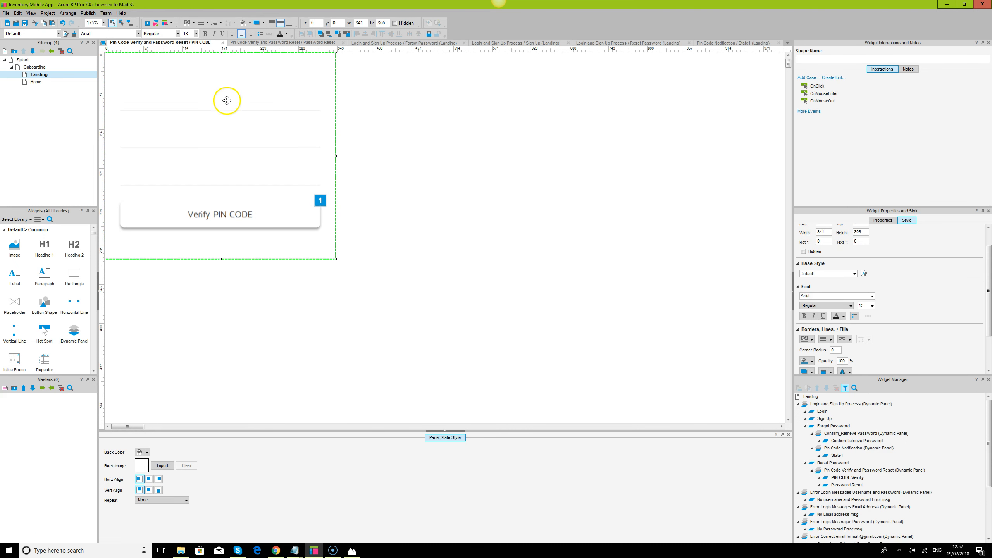
Give the PIN CODE Verify state a dark grey background
click(148, 453)
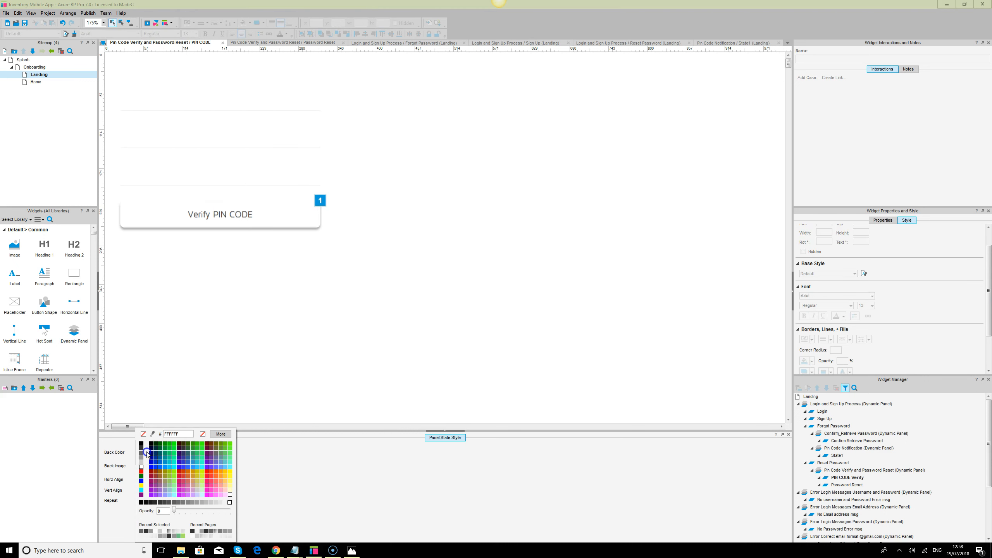
click(141, 453)
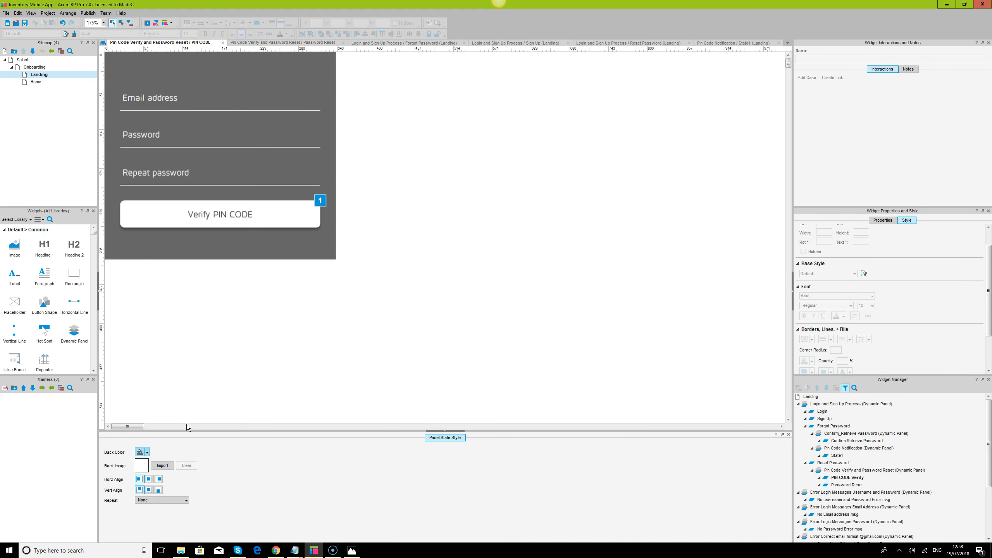
click(168, 99)
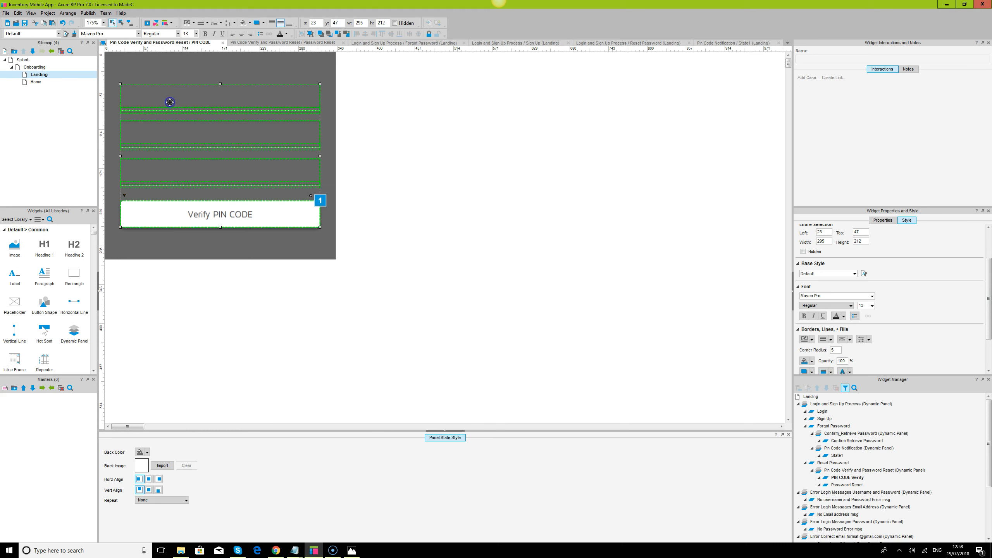
click(524, 182)
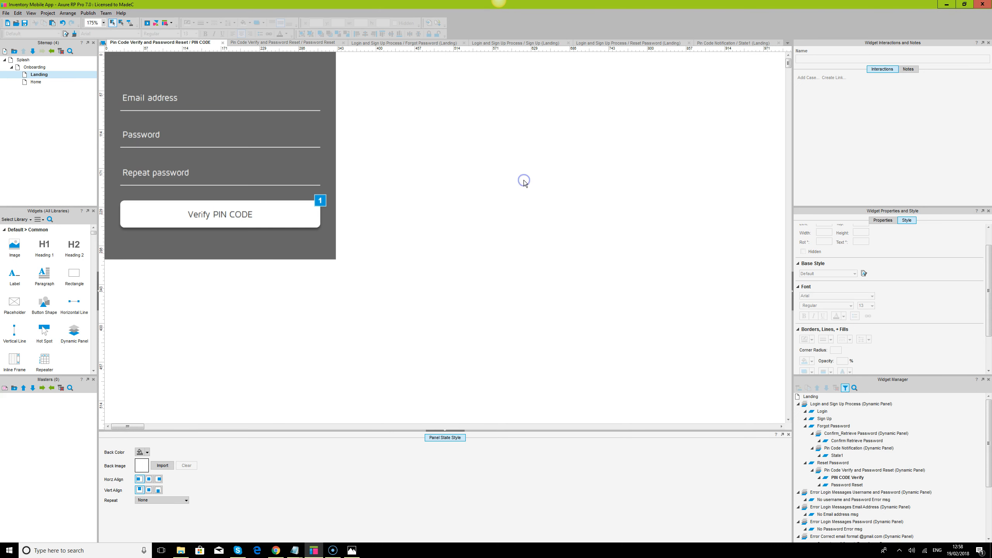
Rename the email text field to pincodetxt
click(165, 95)
click(167, 96)
double_click(841, 59)
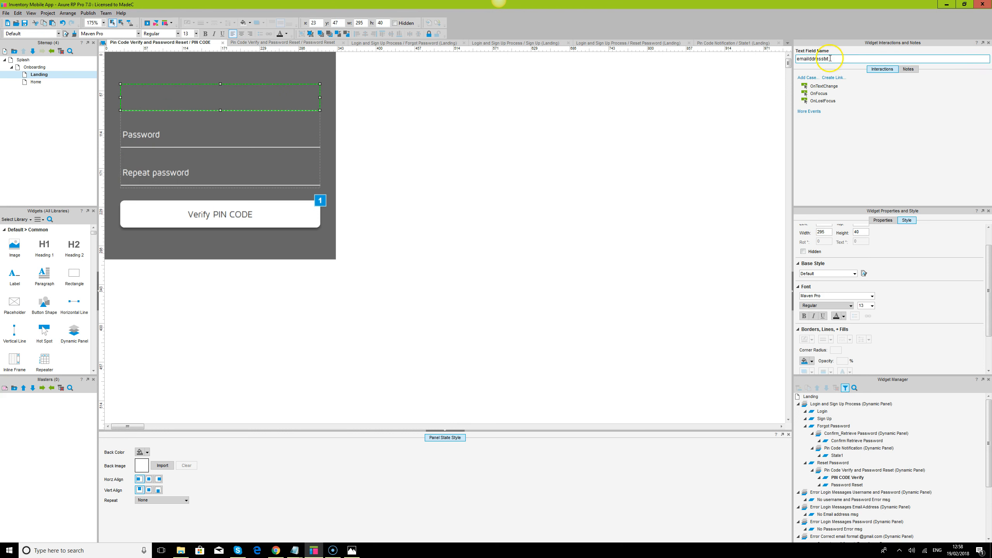
text(pincodetxt)
Delete the password and repeat password fields
click(191, 139)
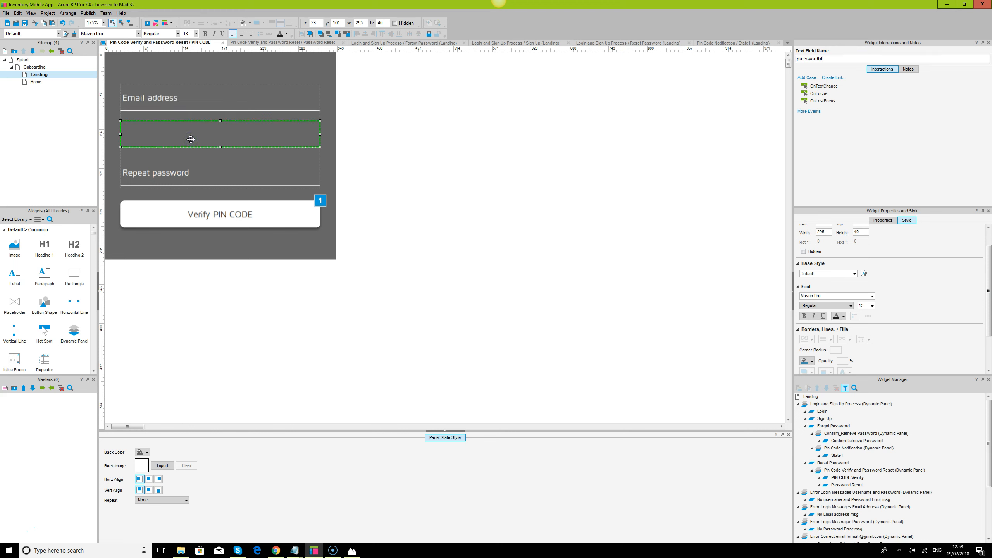
click(166, 142)
click(176, 184)
double_click(172, 176)
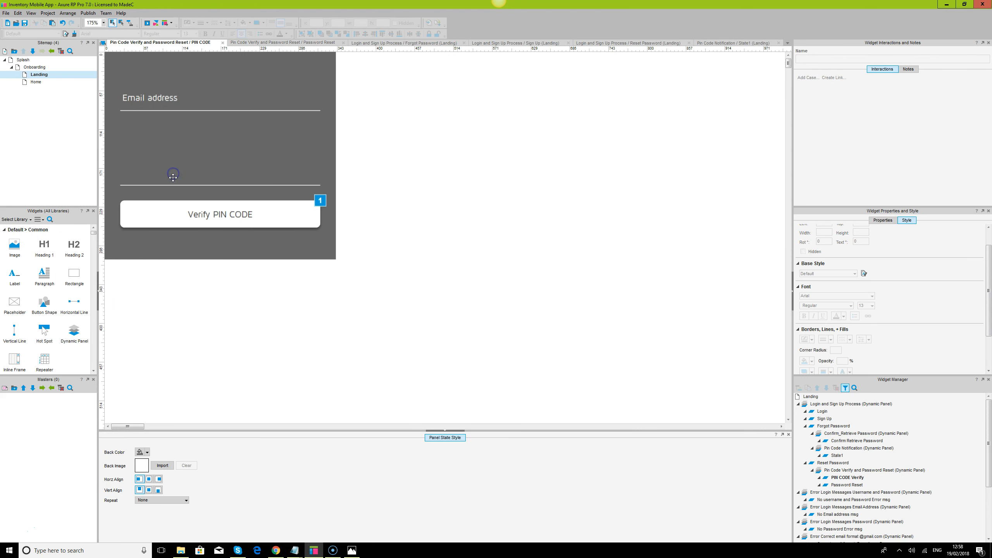
click(172, 186)
key(Delete)
click(226, 218)
click(438, 257)
Move the email field down to y 140 and place a paragraph at the panel's top
click(17, 279)
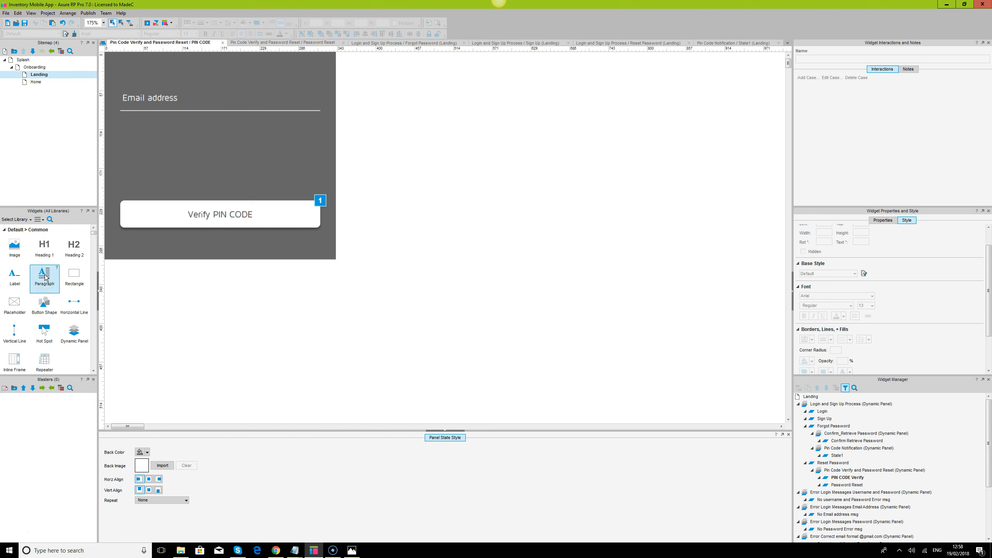
click(167, 99)
drag(175, 97, 174, 160)
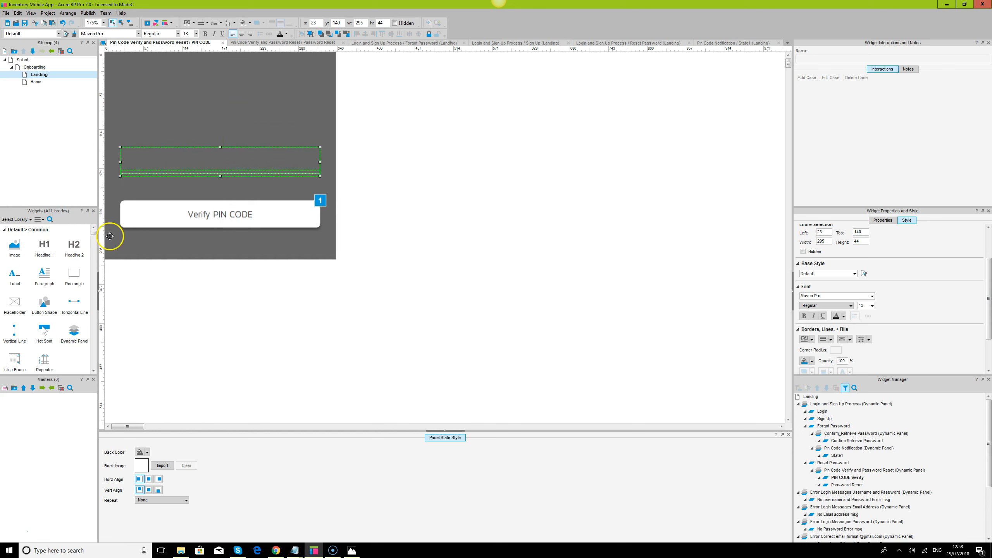
drag(92, 237, 313, 174)
Replace the Lorem ipsum paragraph text with 'Enter the PIN CODE sent to you via text message'
double_click(177, 105)
key(Delete)
click(459, 125)
double_click(198, 90)
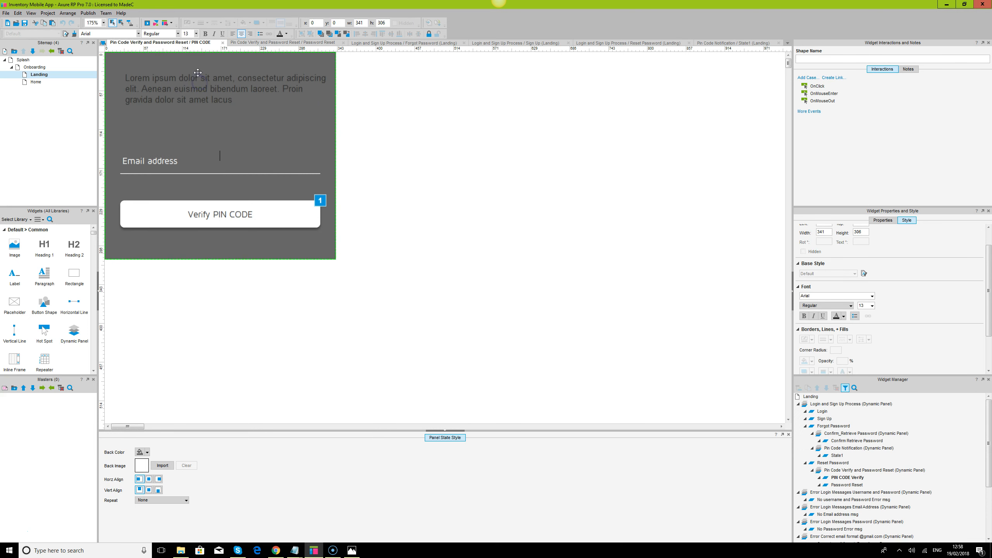
click(198, 72)
double_click(167, 95)
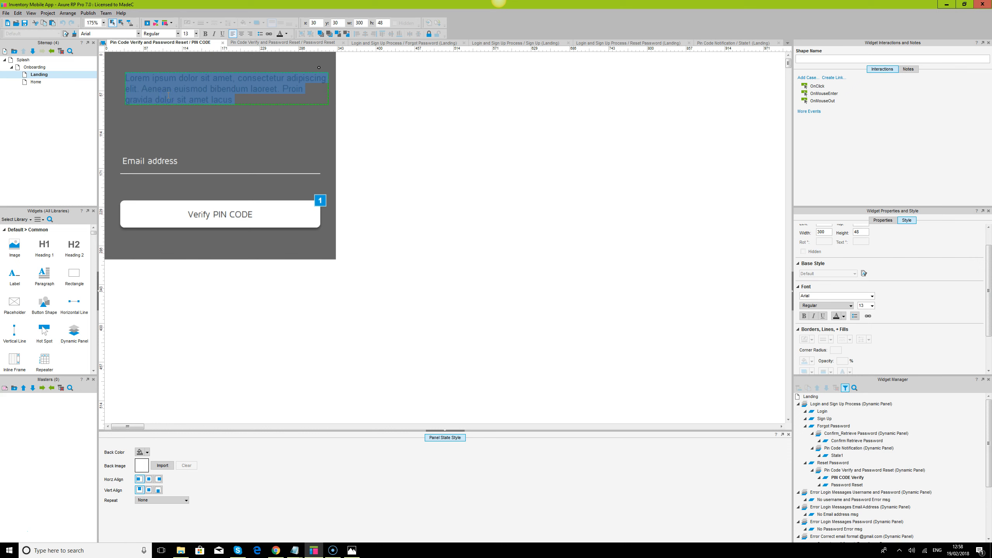
text(E)
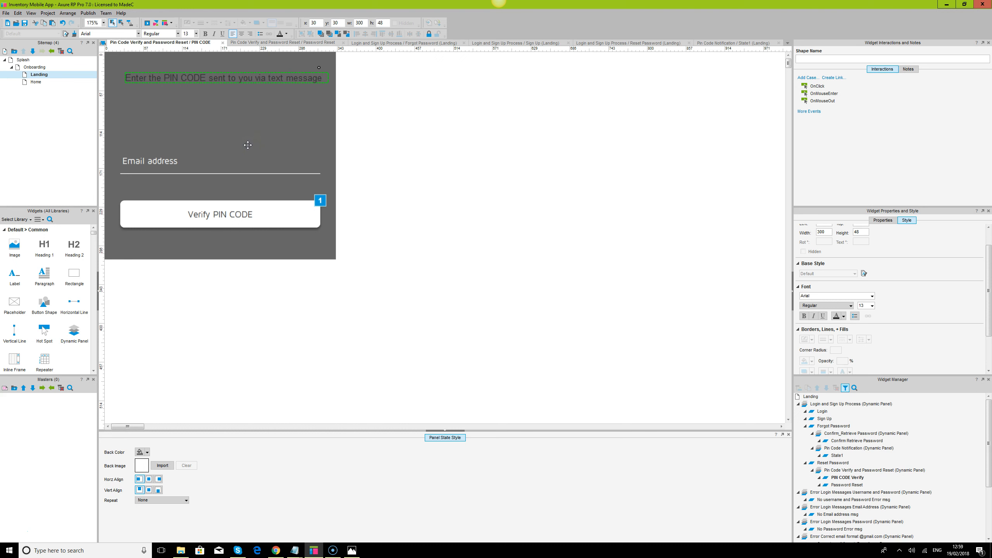
Set the instruction label to Maven Pro, about 288 × 56, centred horizontally and vertically
click(623, 220)
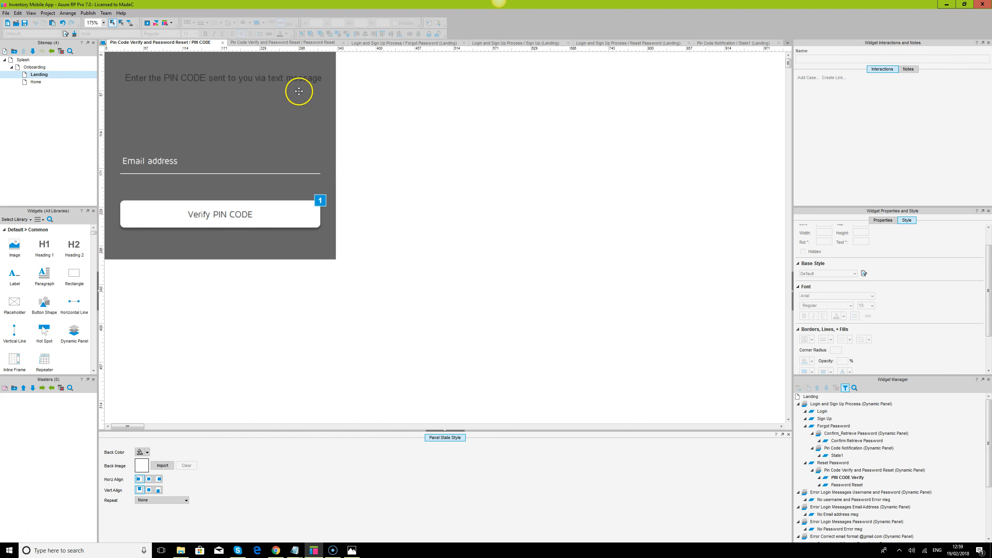
click(290, 78)
text(Maven Pro)
key(Return)
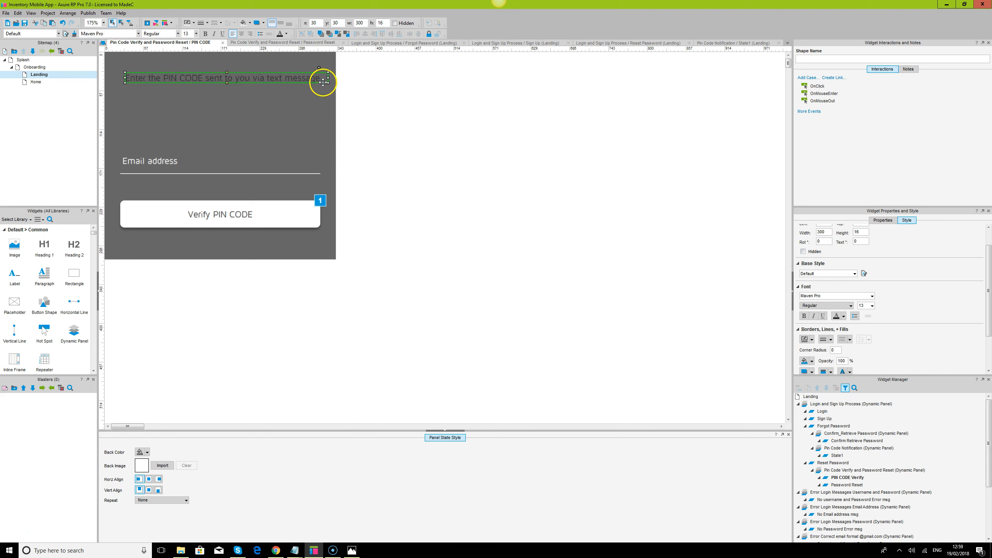
drag(328, 82, 320, 110)
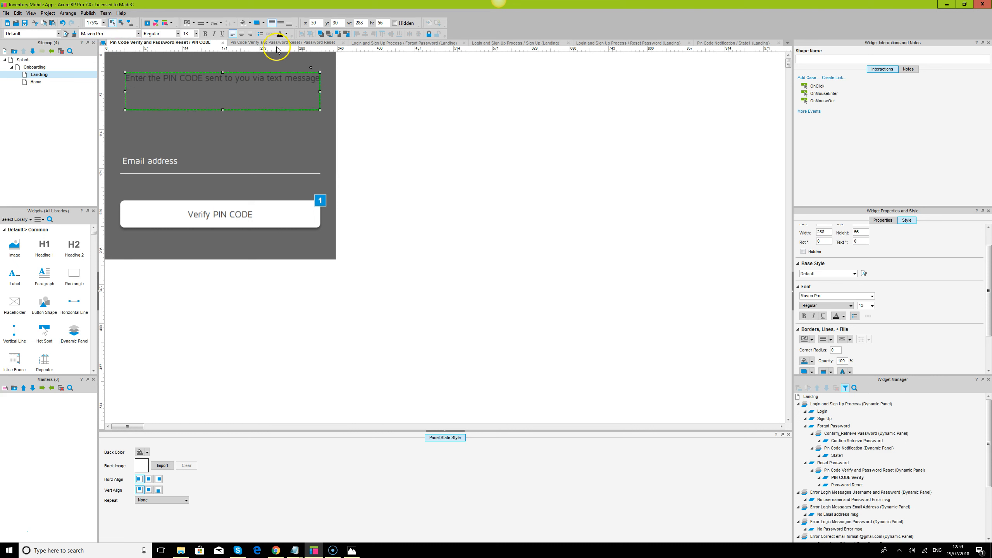
click(280, 23)
click(245, 35)
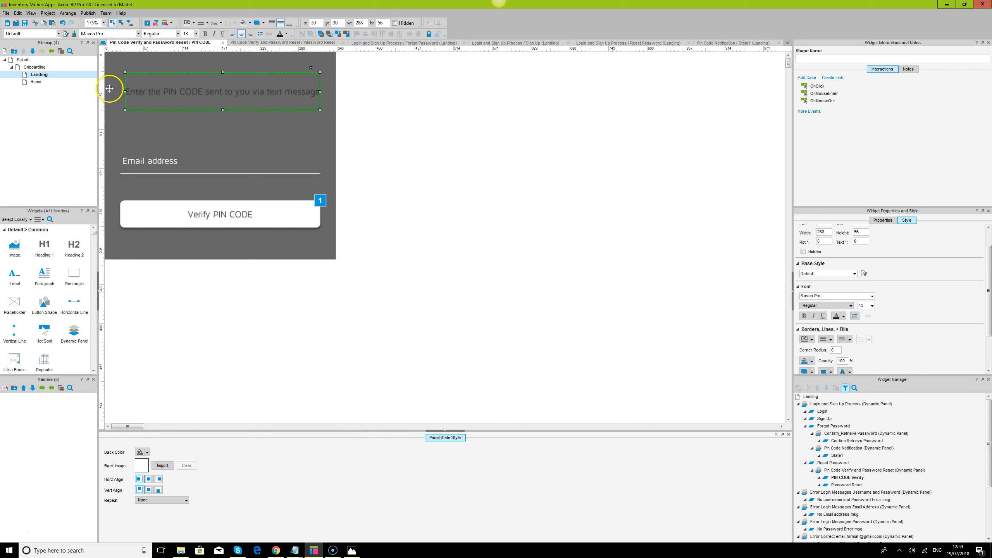
drag(125, 91, 120, 90)
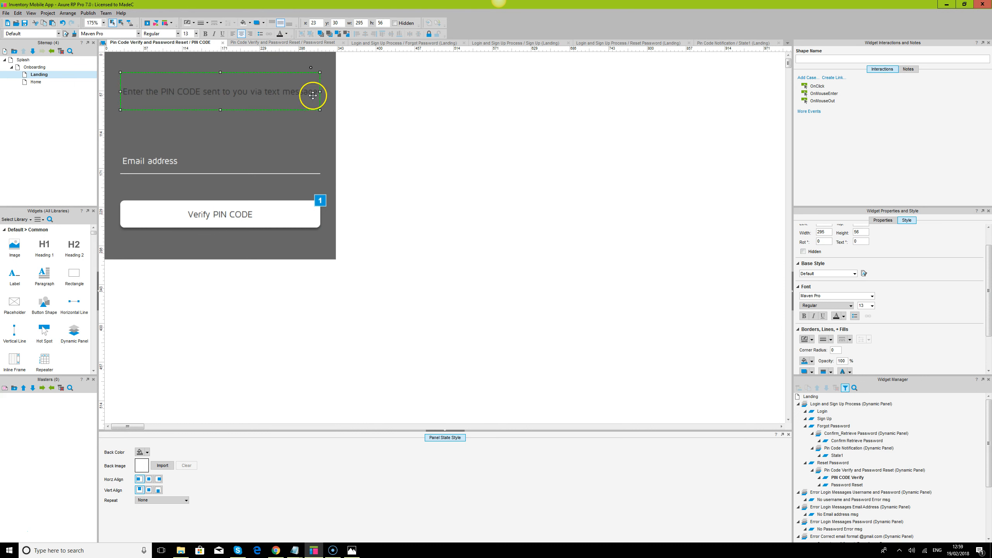
drag(320, 92, 320, 92)
Make the instruction text white
click(452, 181)
click(231, 97)
click(286, 35)
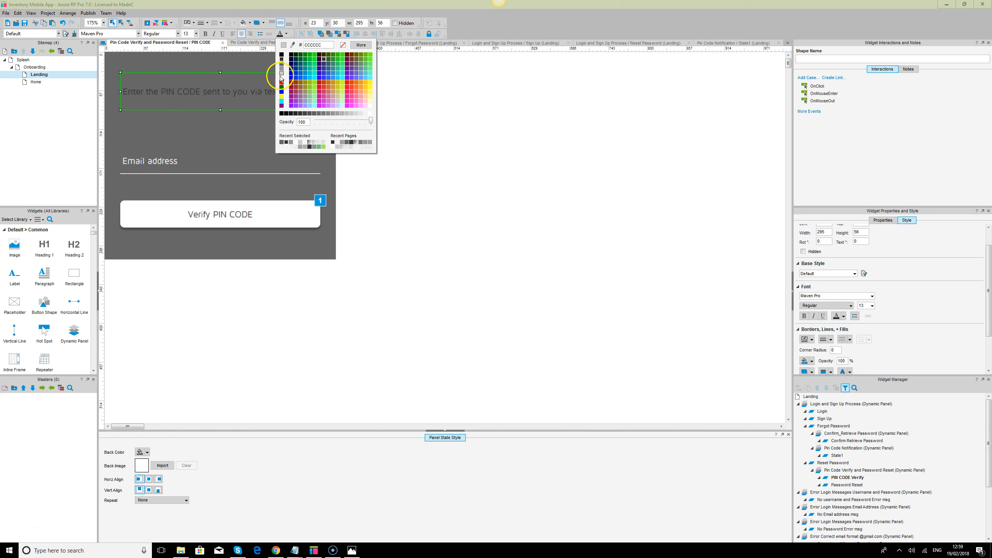
click(282, 74)
click(515, 179)
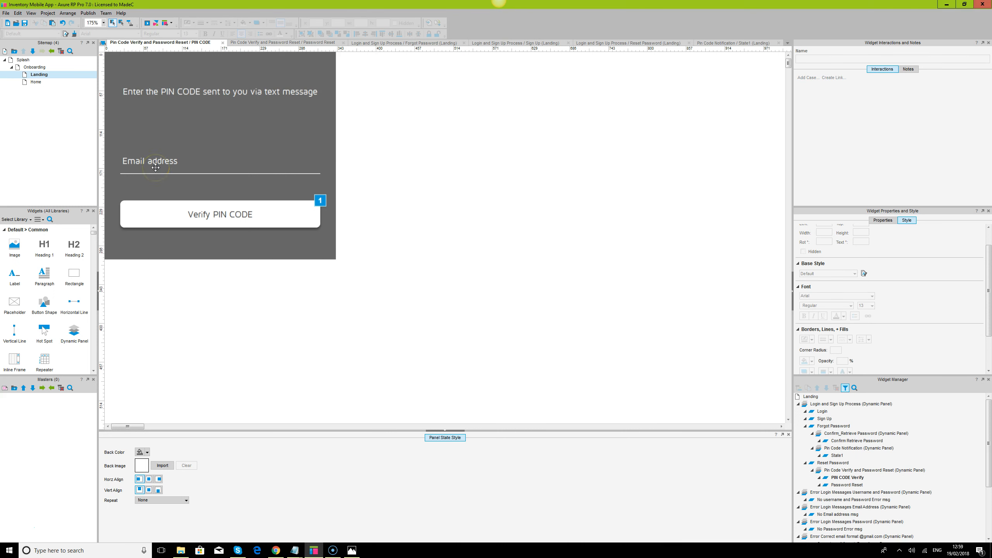
Raise the email field and Verify PIN CODE button, then copy the instruction below the button
double_click(260, 92)
click(489, 149)
drag(164, 160, 162, 136)
click(203, 217)
drag(224, 221, 213, 179)
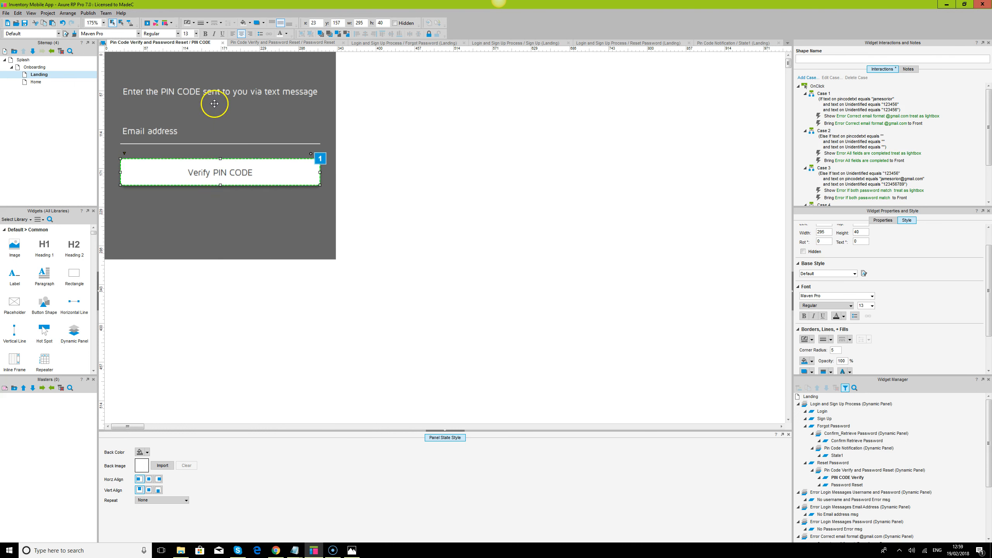
click(217, 91)
drag(217, 90, 215, 216)
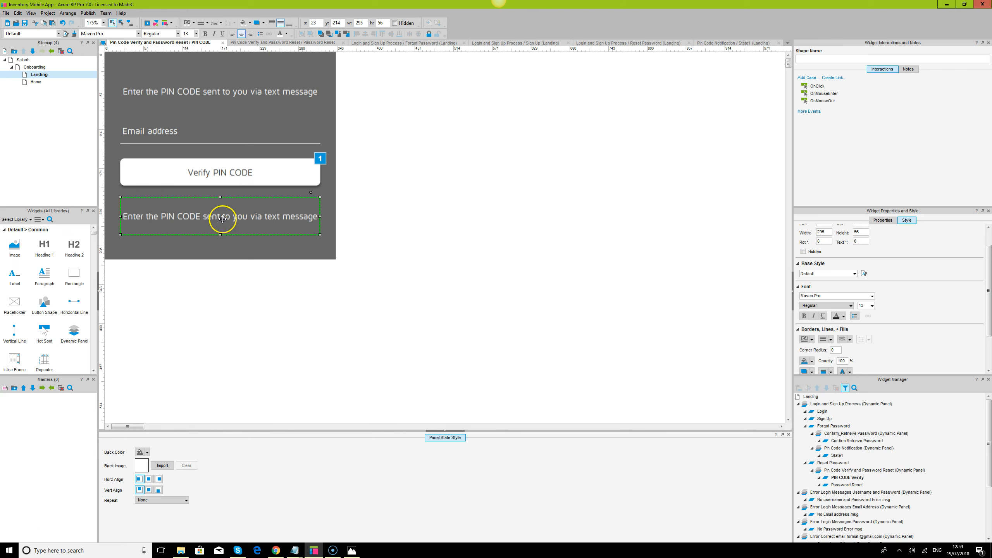
Reword the copied lower text to 'Change your number OR Want us to call you Instead'
double_click(223, 220)
text(Change)
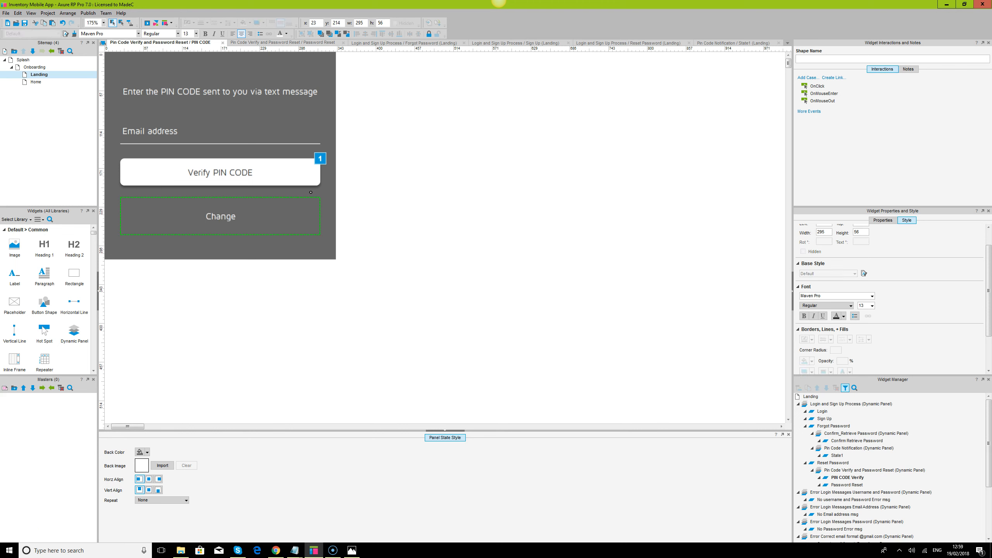
key(BackSpace)
text(the)
text( number)
key(BackSpace)
key(BackSpace)
key(BackSpace)
key(BackSpace)
key(BackSpace)
key(BackSpace)
key(BackSpace)
key(BackSpace)
text(your number OR Want us to call you Instead)
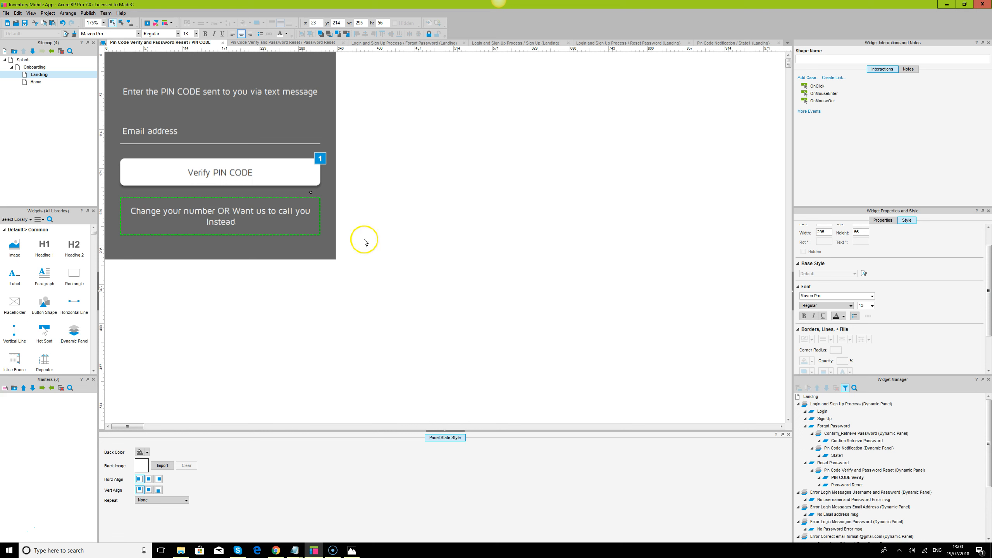
click(339, 235)
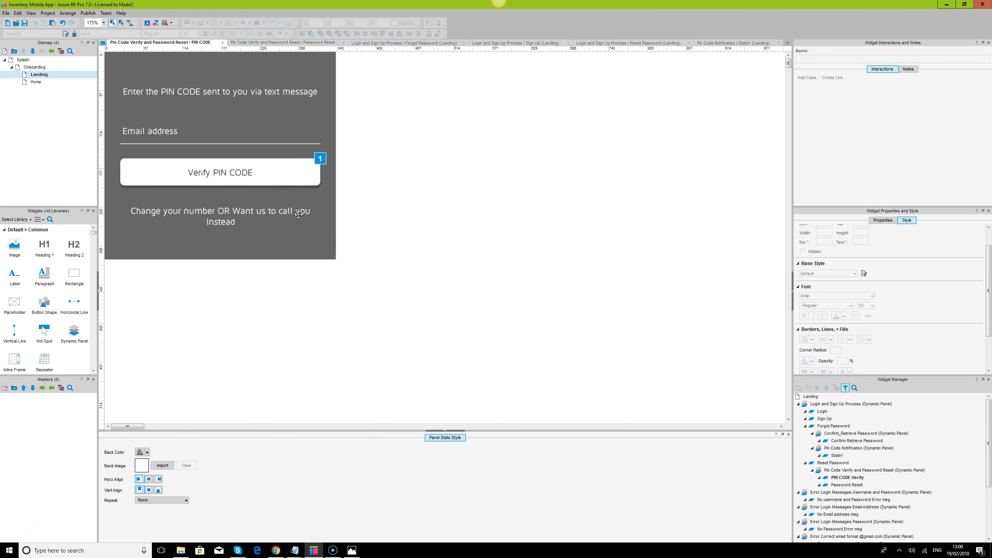
Stretch the grey background panel downward to a height of 360
click(300, 214)
drag(319, 216, 320, 217)
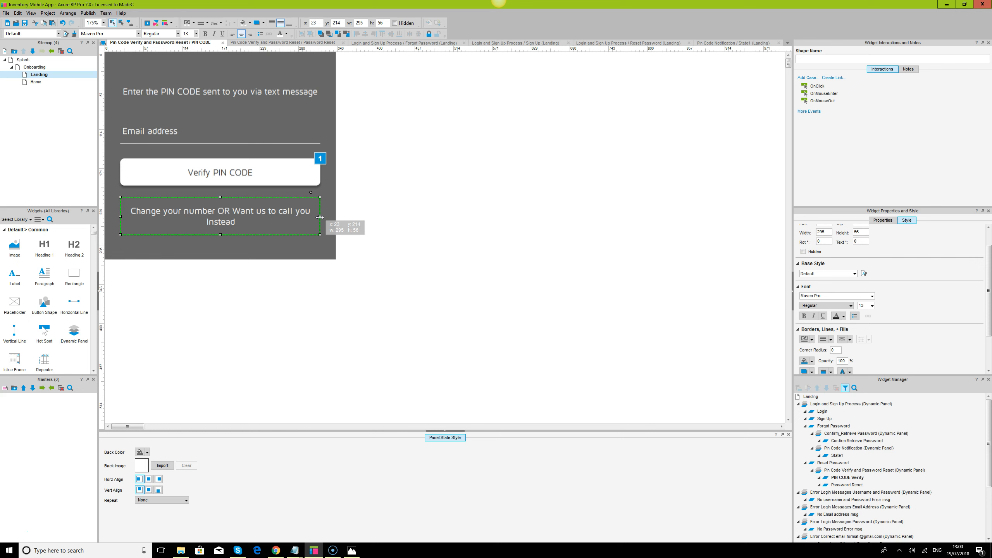
click(244, 253)
drag(220, 259, 221, 259)
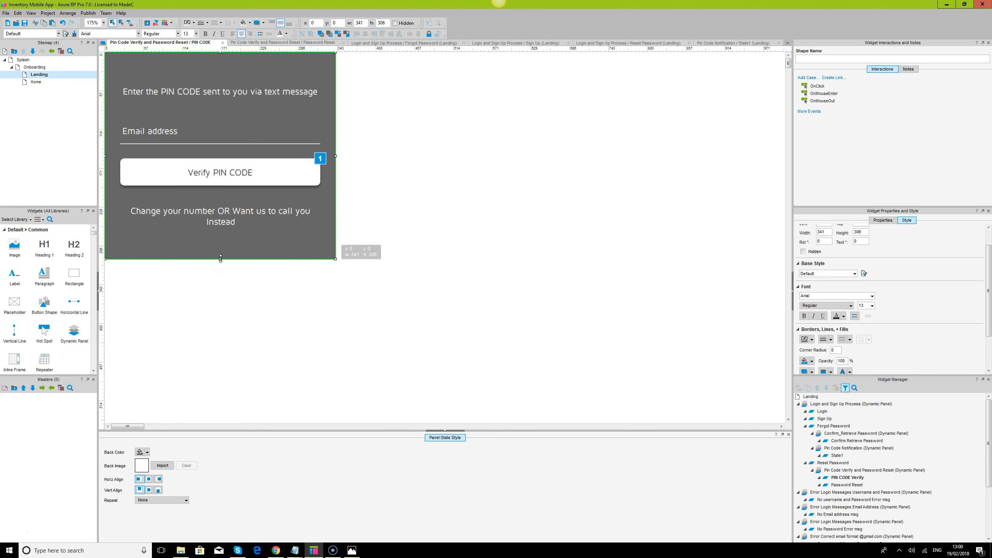
drag(221, 259, 222, 296)
Duplicate the Verify PIN CODE button below the lower text and relabel the copy 'Call Me'
click(231, 173)
click(231, 174)
drag(232, 174, 226, 249)
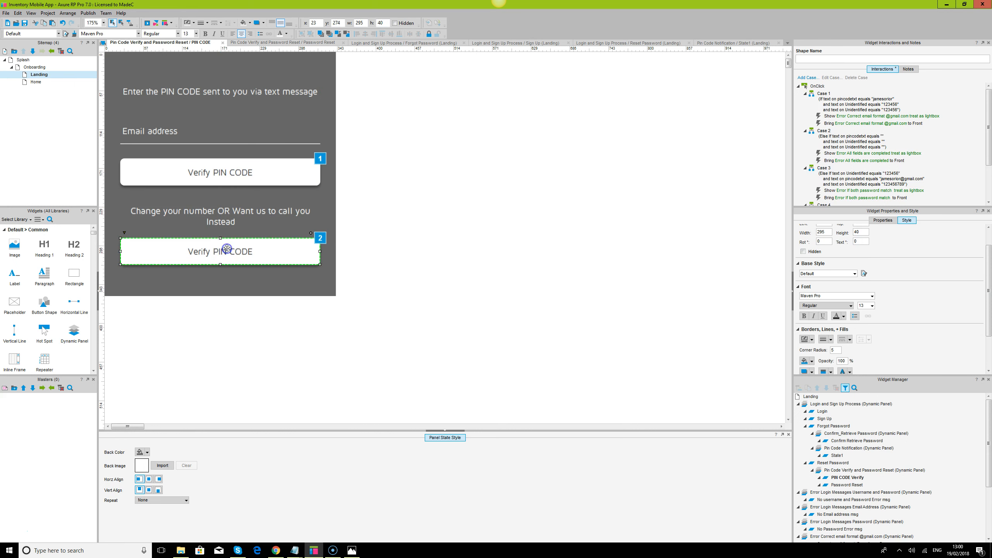
double_click(227, 249)
text(q)
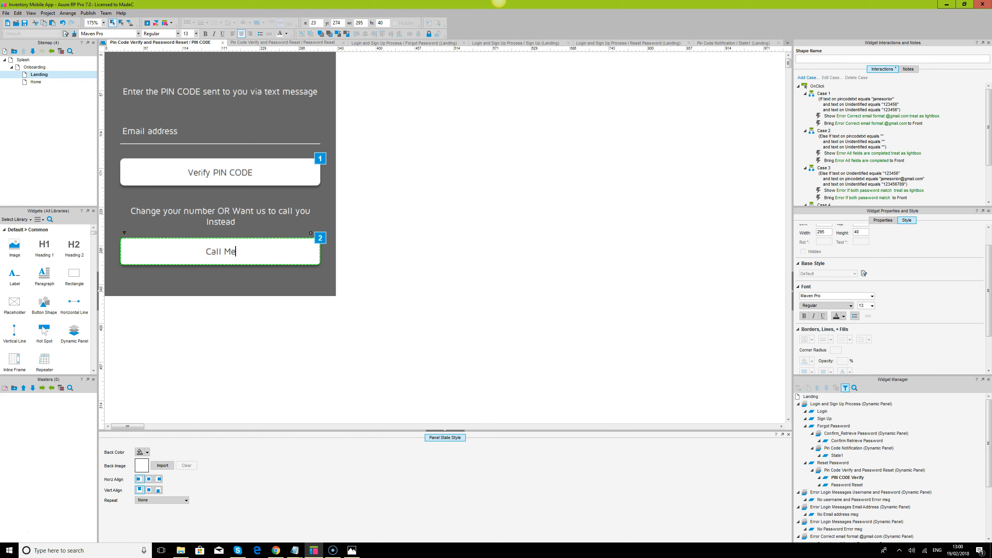
key(BackSpace)
key(BackSpace)
text(me)
key(BackSpace)
key(BackSpace)
text(Me)
click(405, 303)
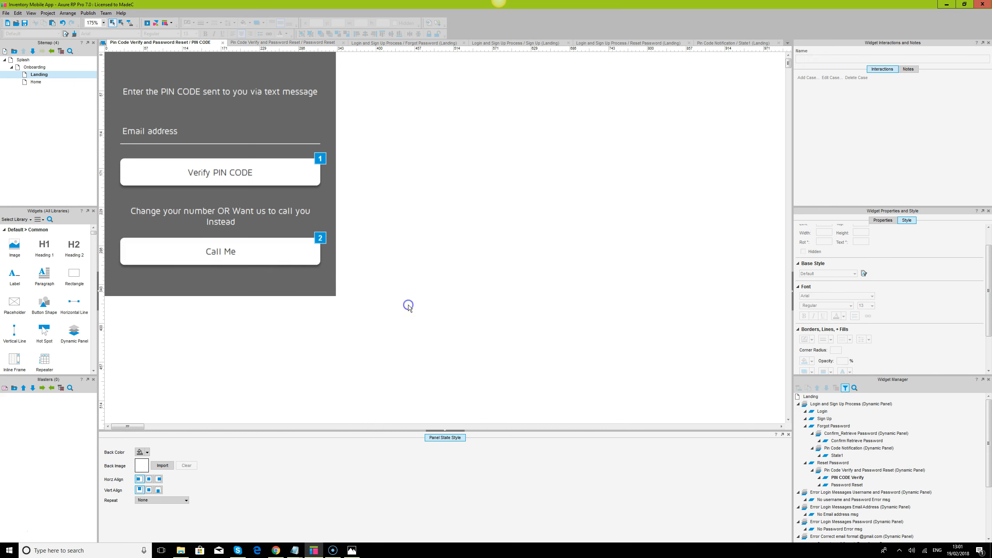
Remove the Call Me button's white fill and give it a thin, light-coloured outline
click(255, 245)
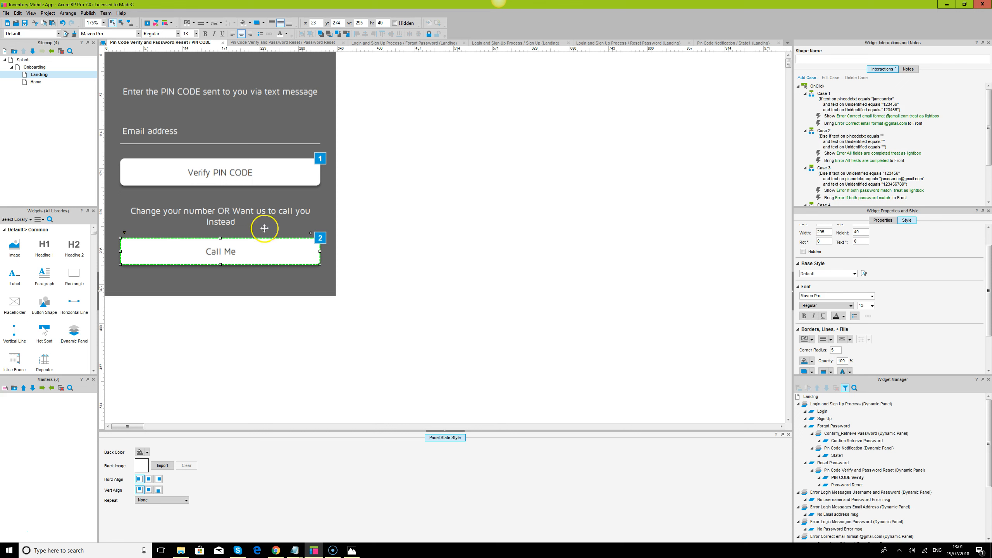
click(250, 22)
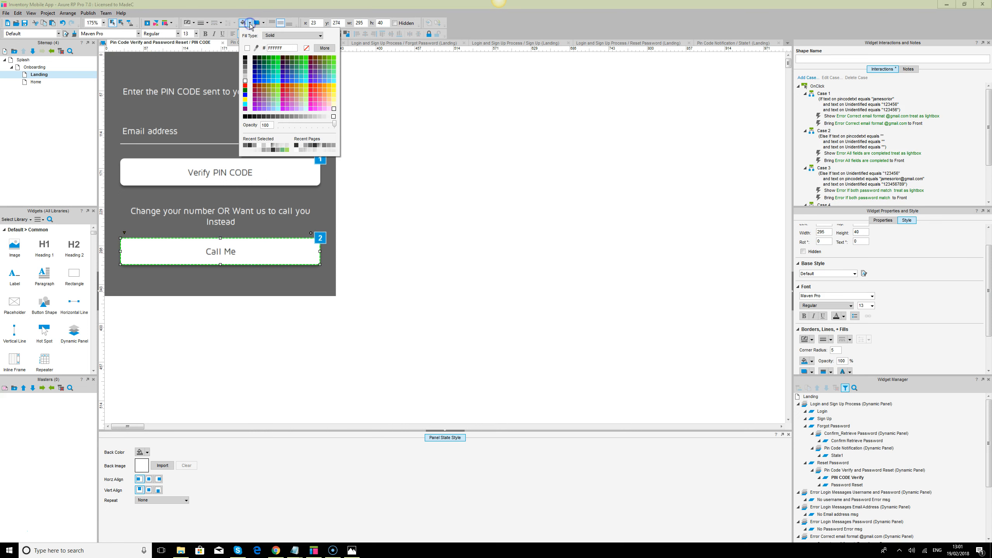
click(307, 48)
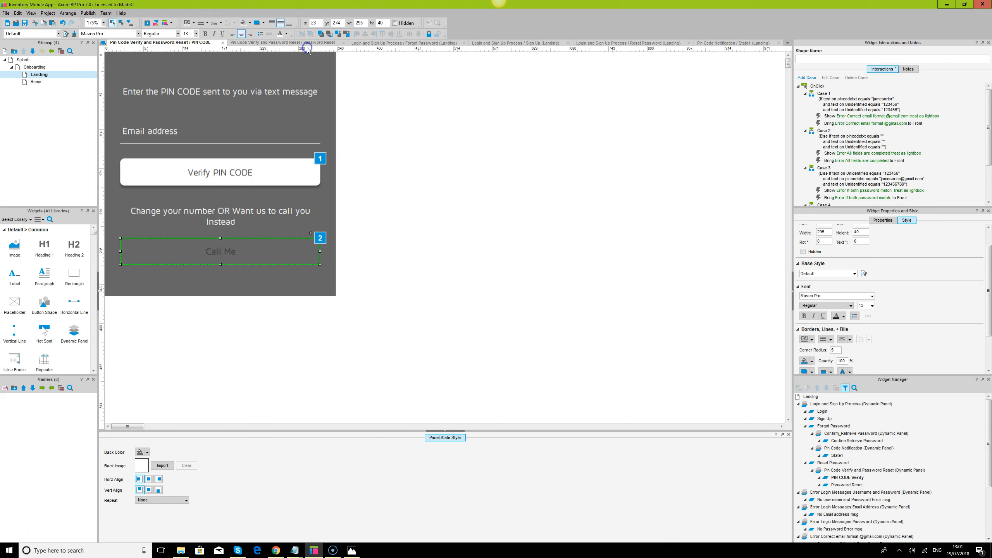
click(206, 23)
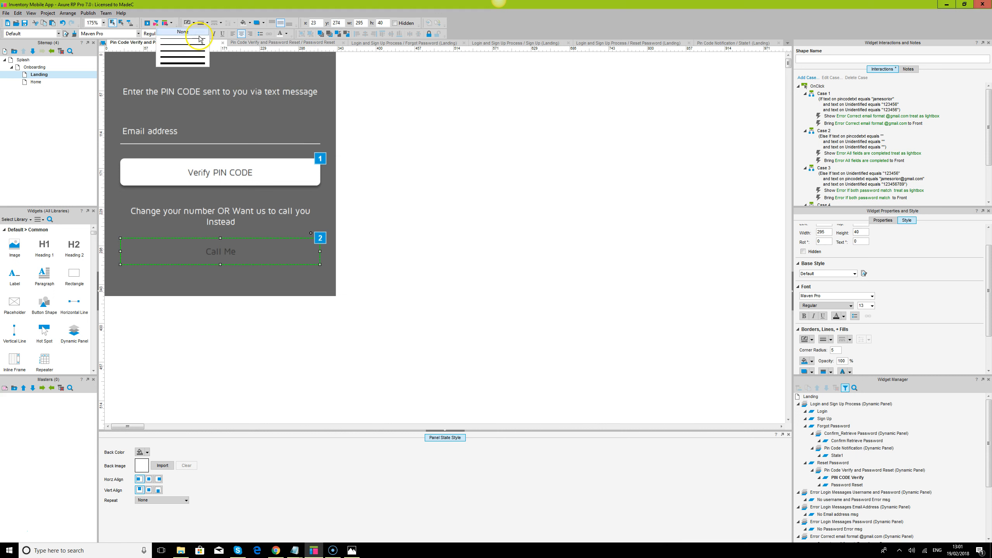
click(202, 41)
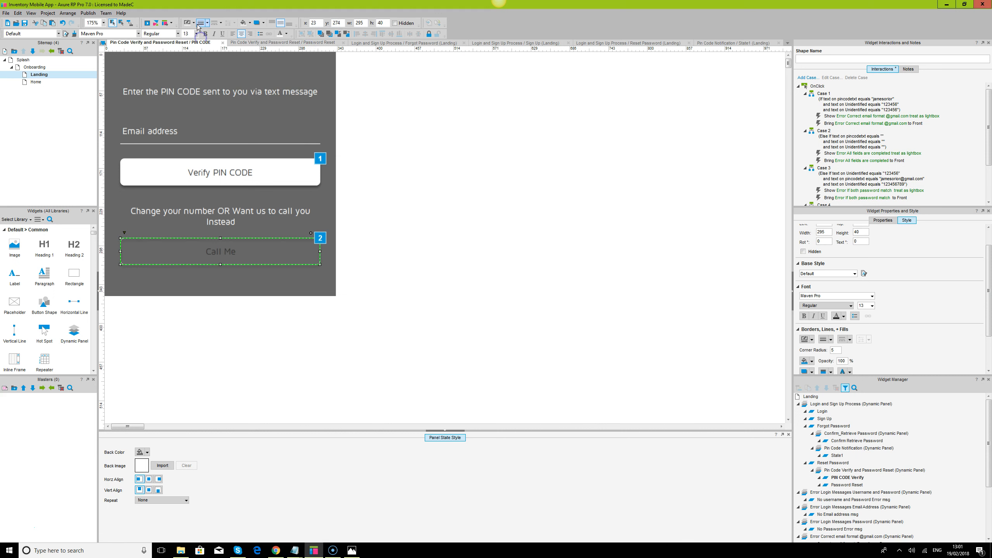
click(189, 22)
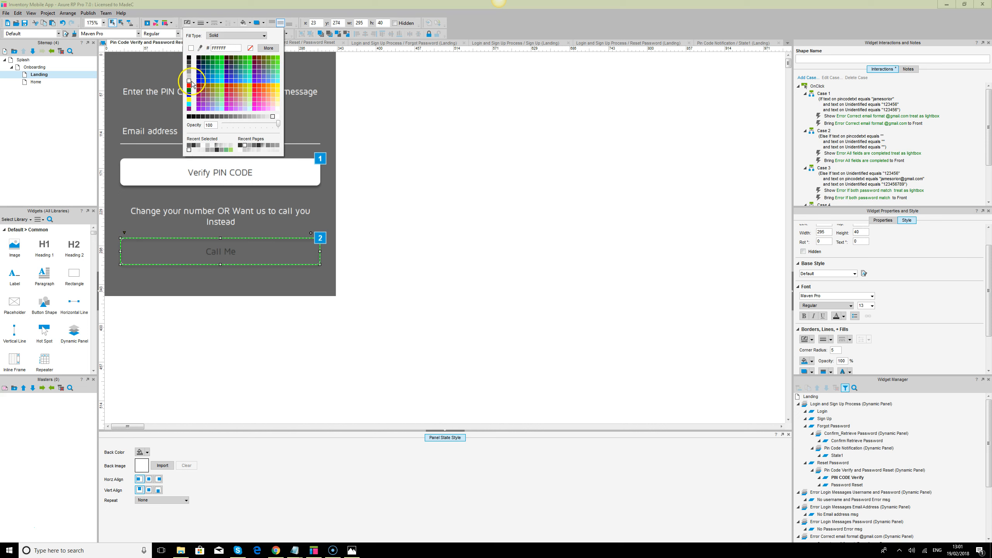
click(189, 74)
click(258, 23)
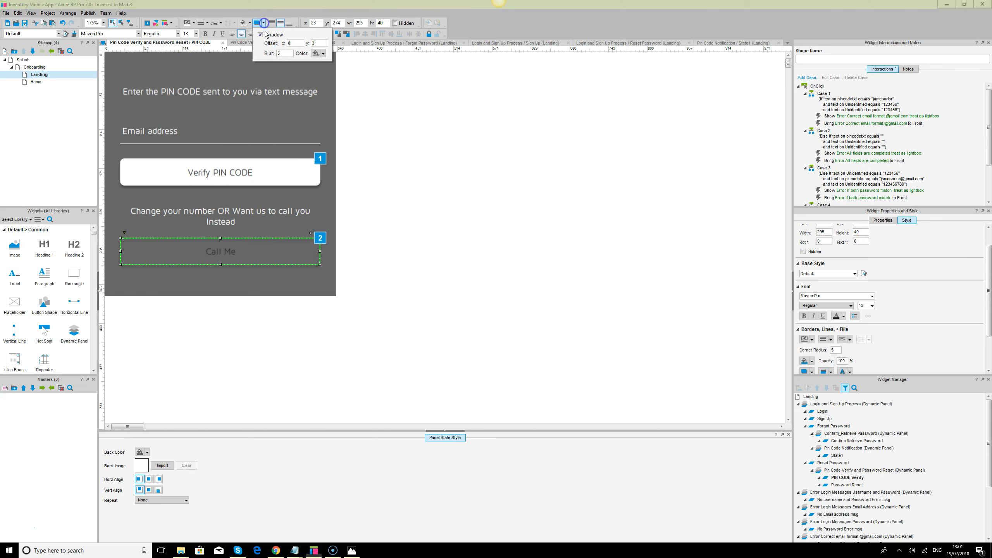
click(261, 35)
click(295, 259)
click(270, 248)
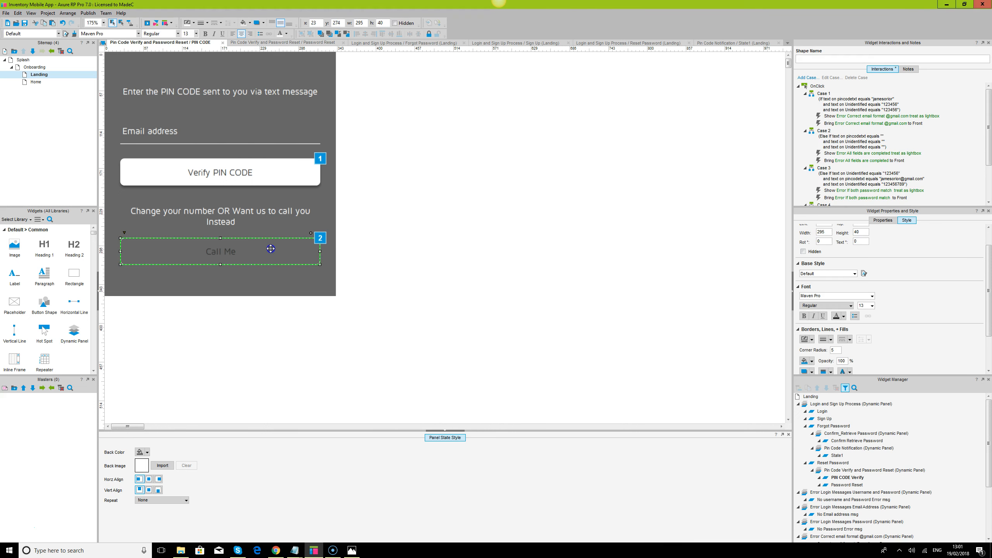
click(531, 240)
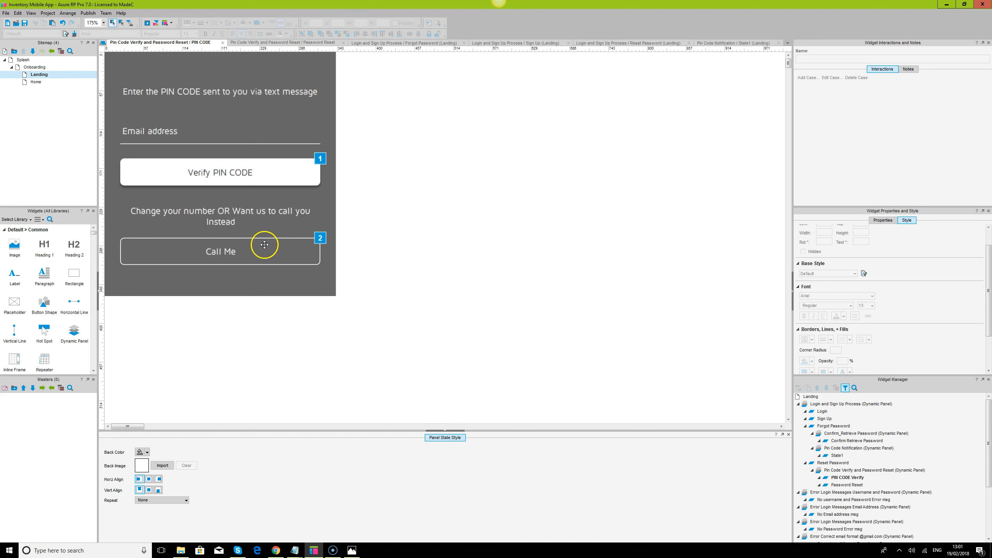
Shrink the PIN CODE heading to height 40 and group the call text with Call Me
click(210, 93)
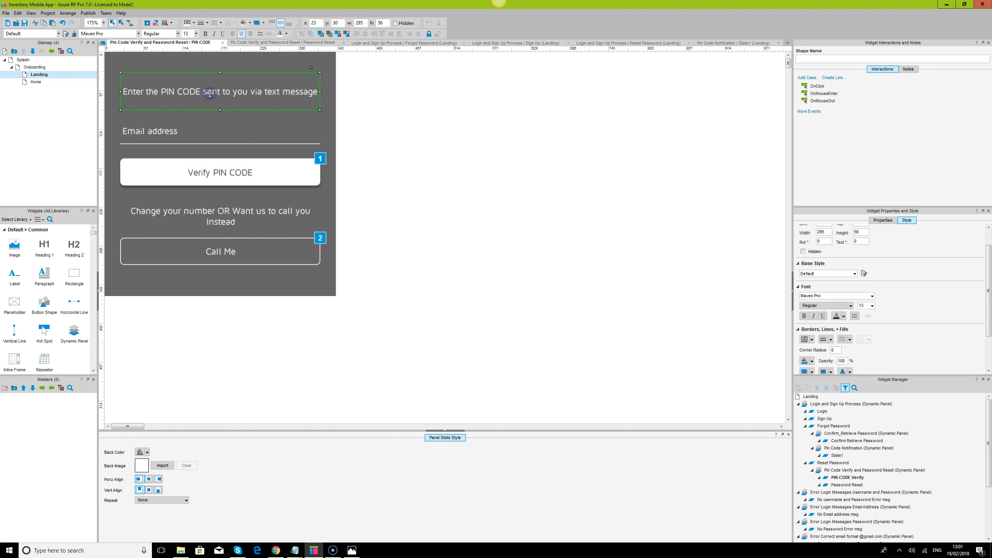
drag(220, 110, 221, 99)
click(161, 134)
shift+click(178, 170)
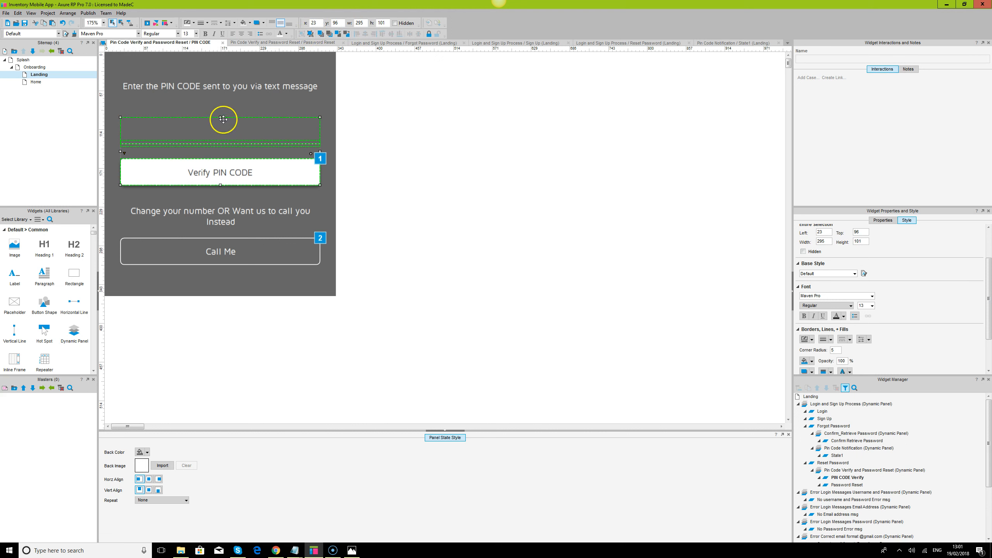
click(226, 219)
click(221, 252)
click(223, 234)
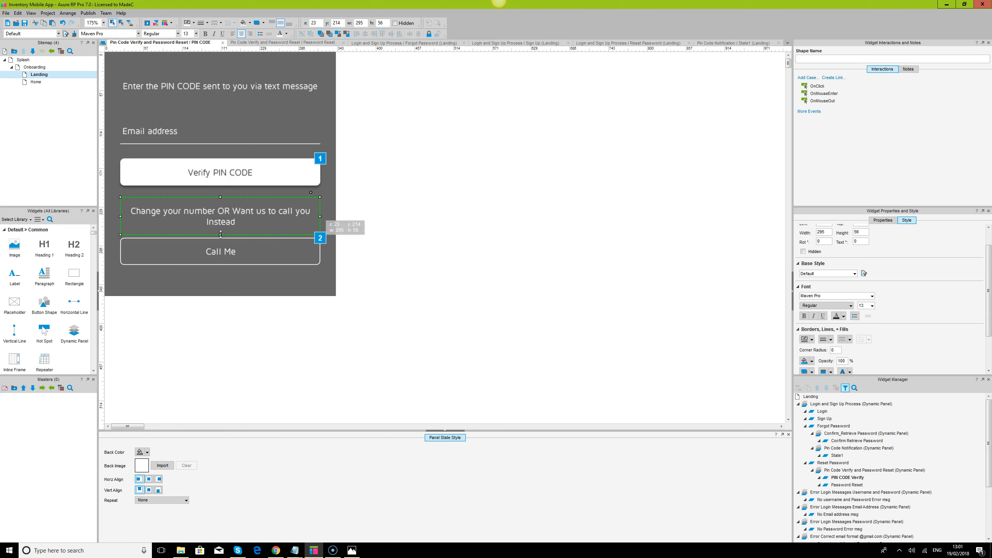
ctrl+click(228, 252)
click(250, 217)
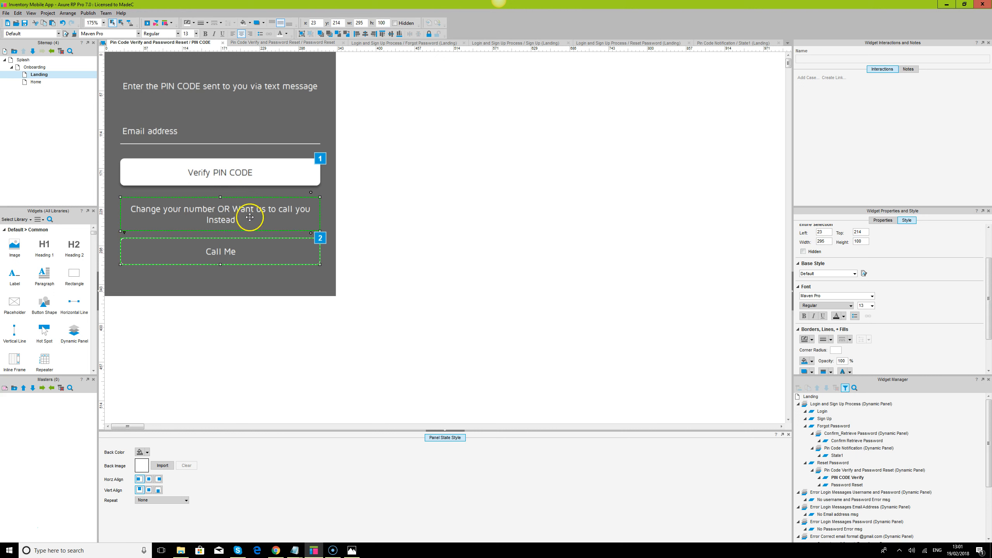
click(302, 36)
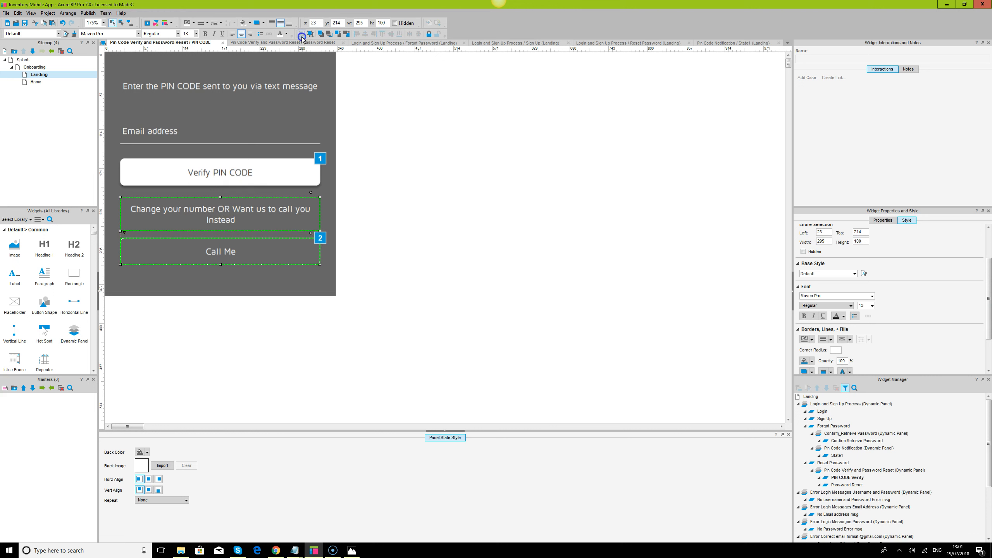
Move the email/Verify group up about 28 px and distribute heading, form and call group vertically
click(227, 176)
drag(227, 177, 227, 166)
ctrl+click(217, 98)
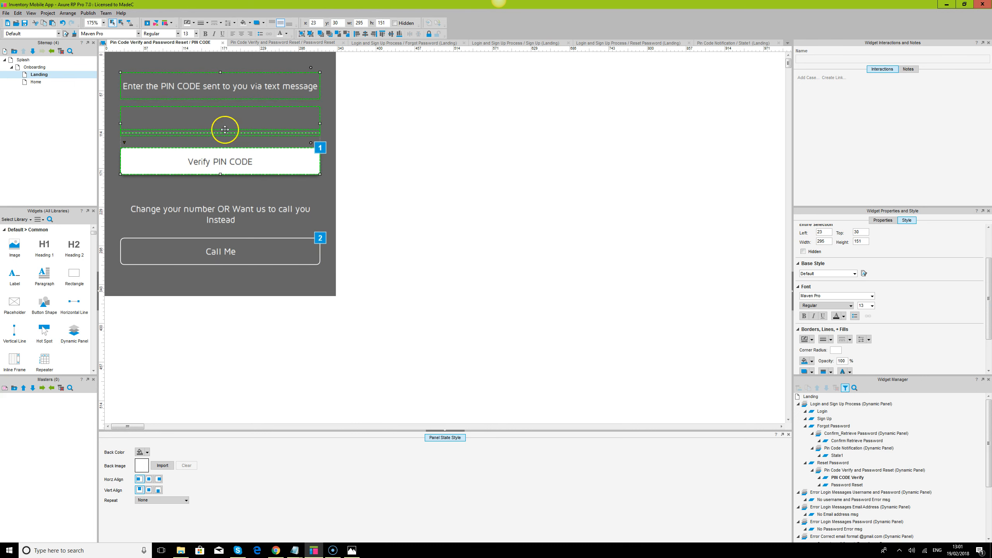
ctrl+click(241, 210)
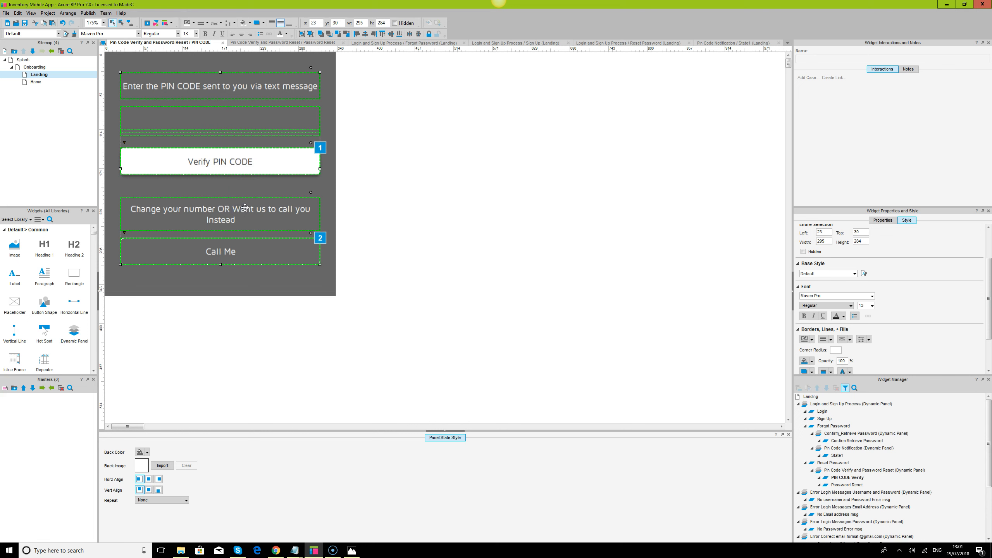
click(418, 34)
click(366, 35)
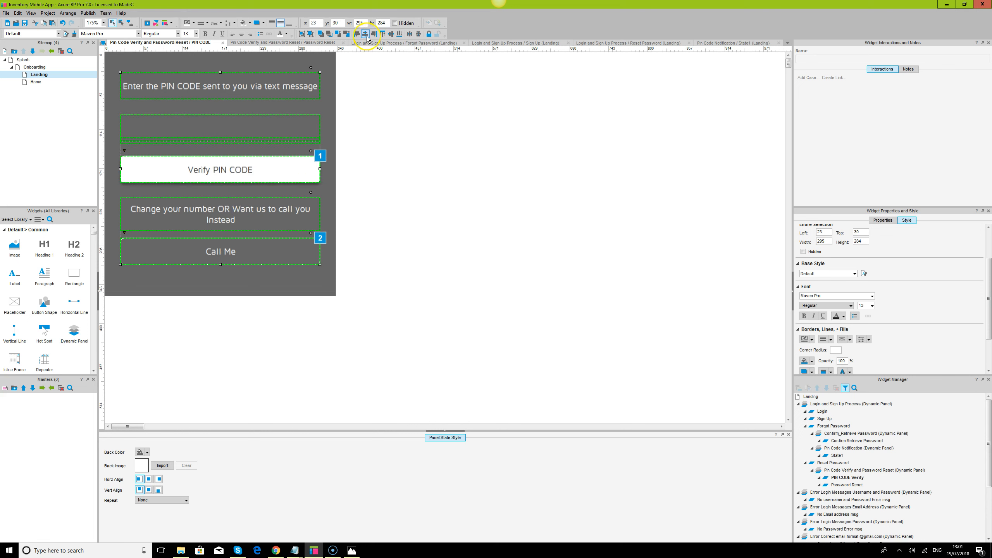
click(265, 151)
Select all widgets in the state and shift them down about 14 px to centre the form
click(200, 139)
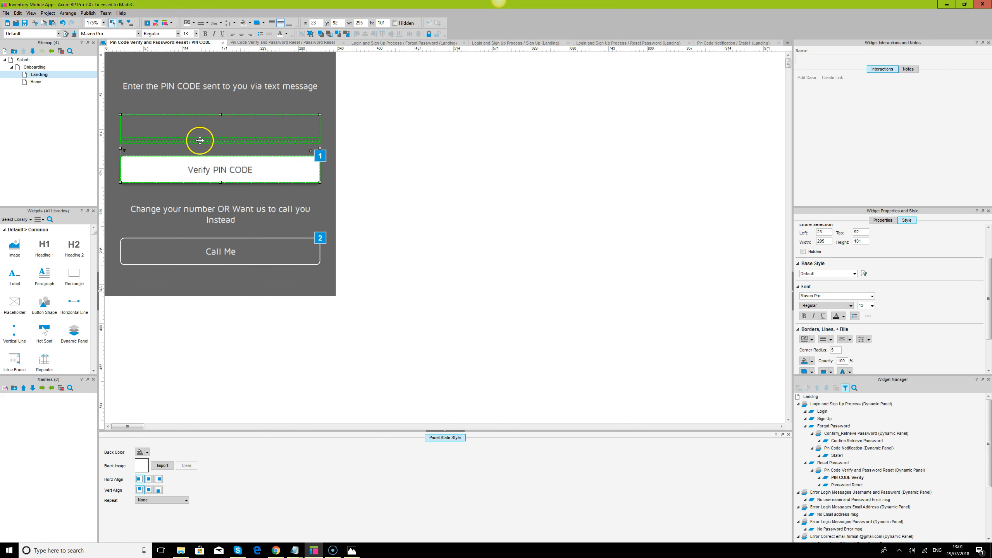
ctrl+click(234, 91)
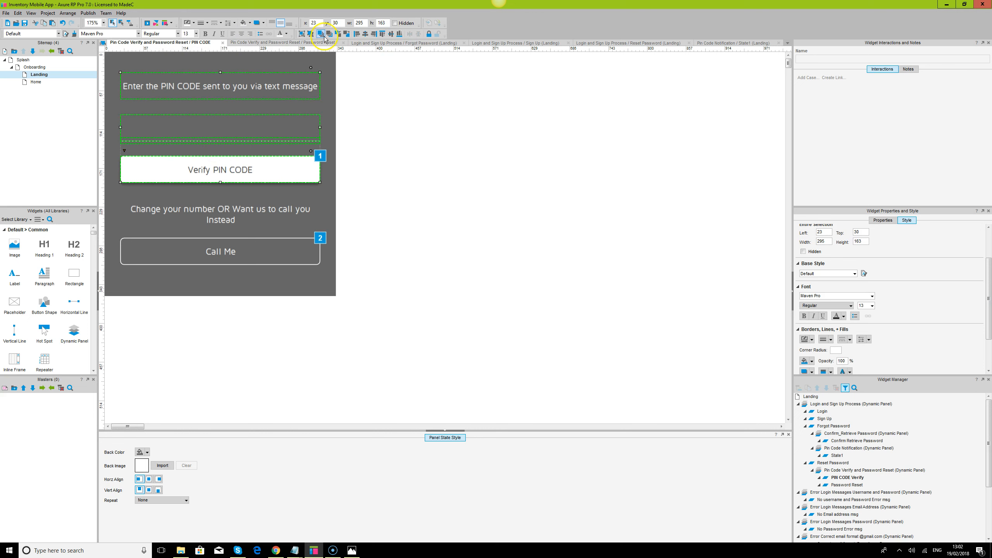
click(405, 137)
click(251, 93)
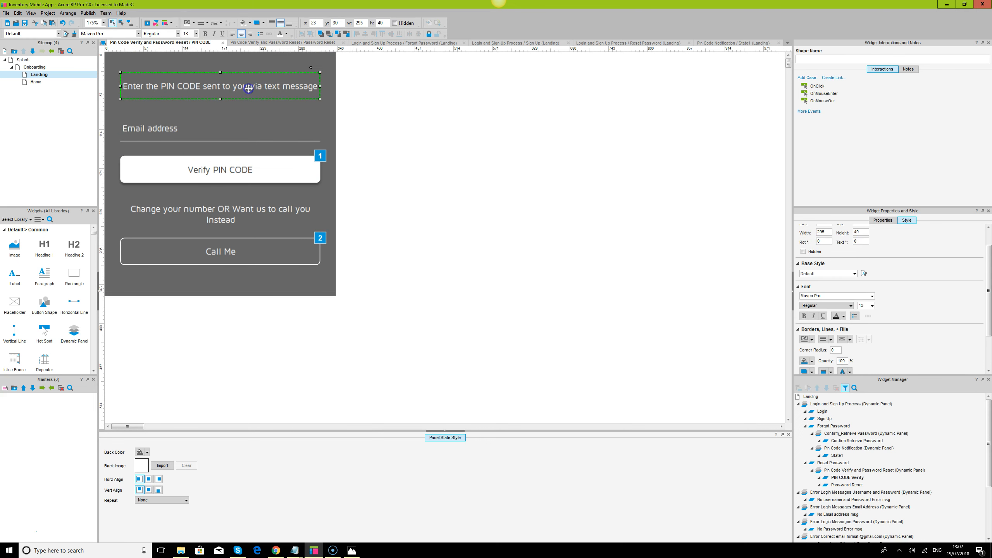
ctrl+click(234, 164)
ctrl+click(240, 215)
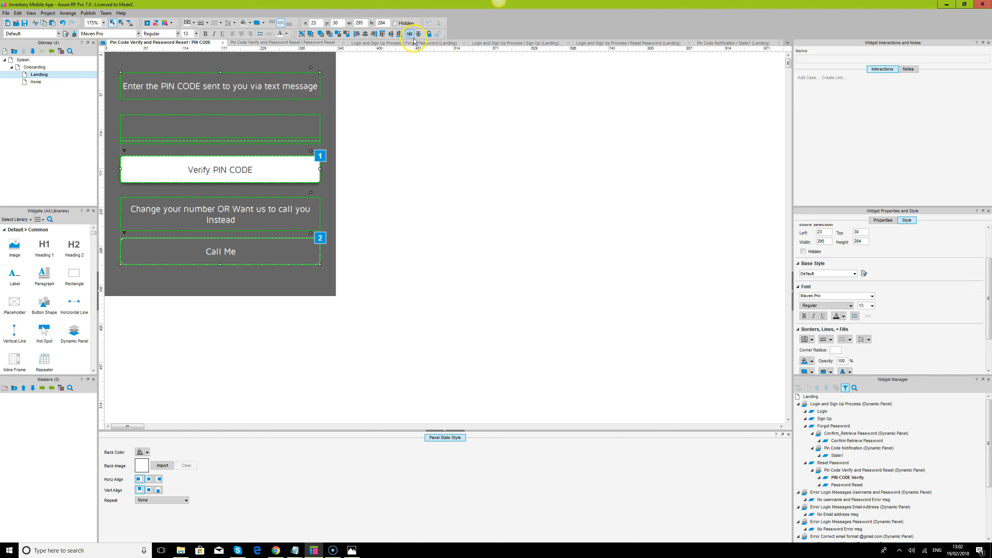
click(325, 70)
click(243, 97)
key(ctrl+a)
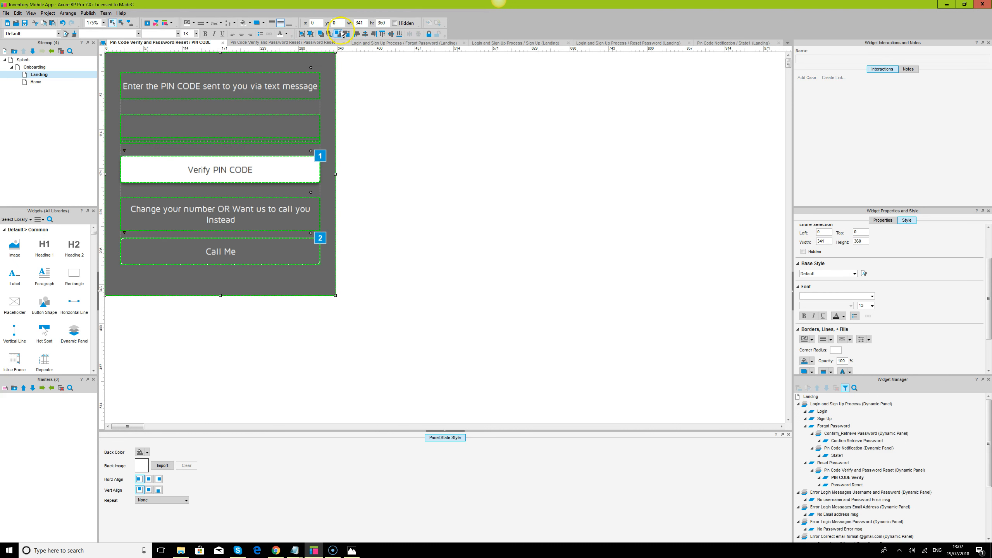
click(391, 34)
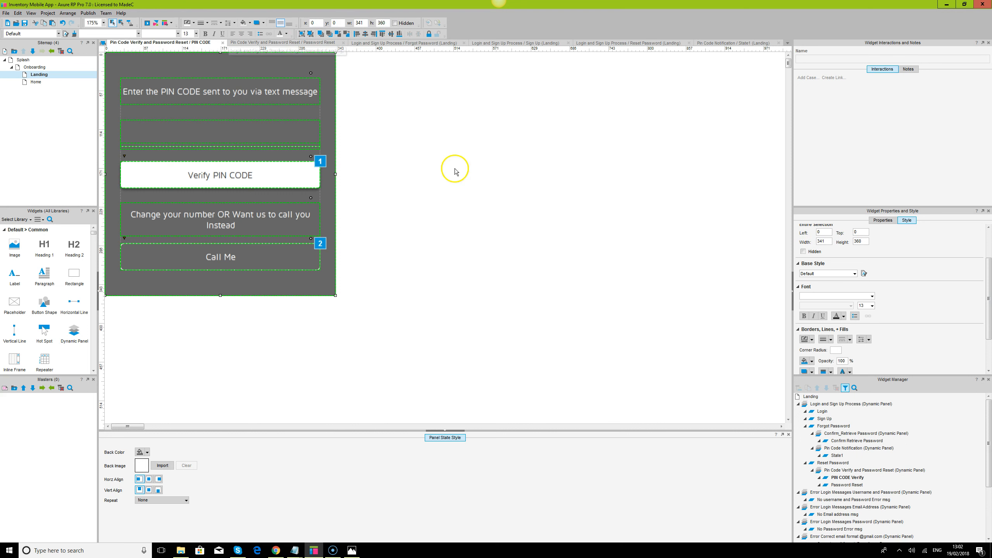
click(455, 171)
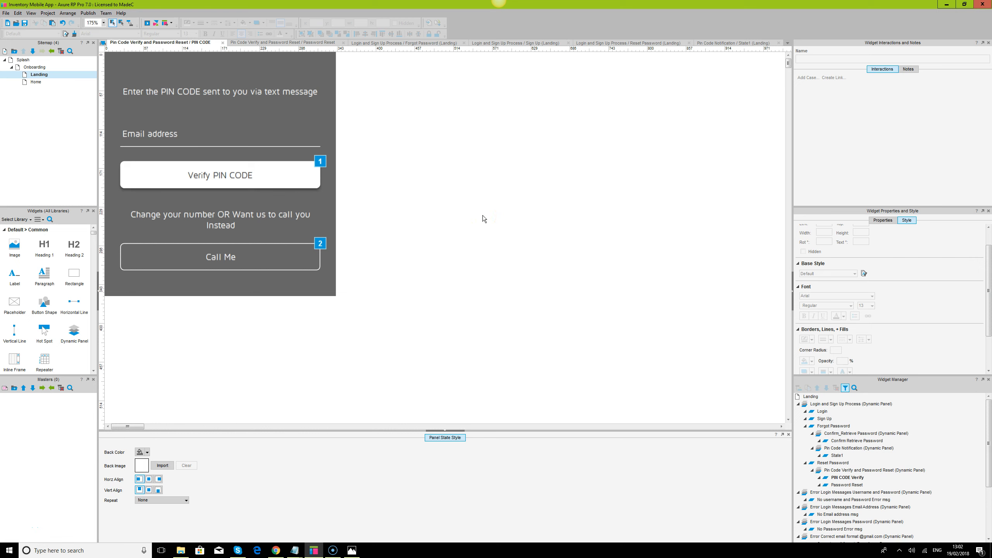
Open the Password Reset state and set its Back Color to #666666 in Panel State Style
double_click(847, 488)
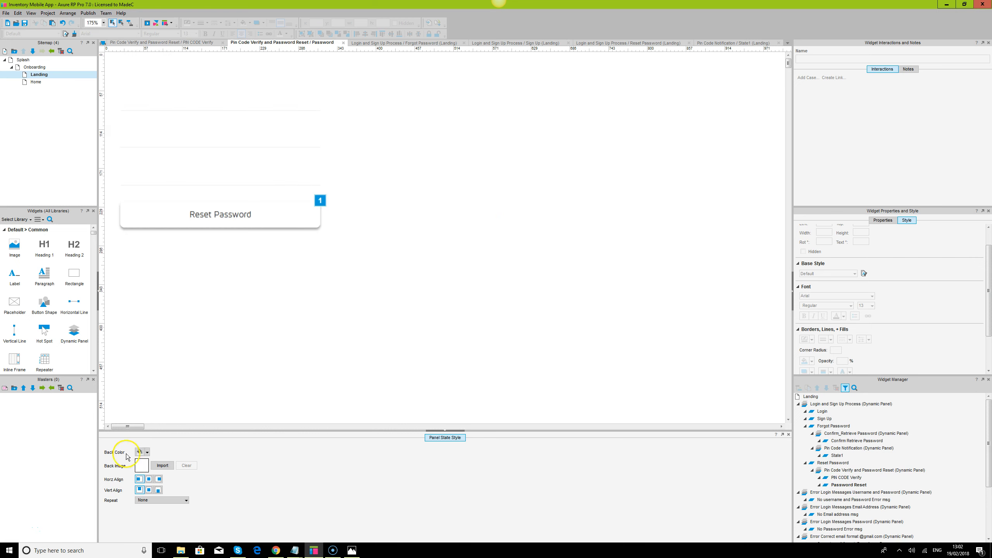
click(148, 453)
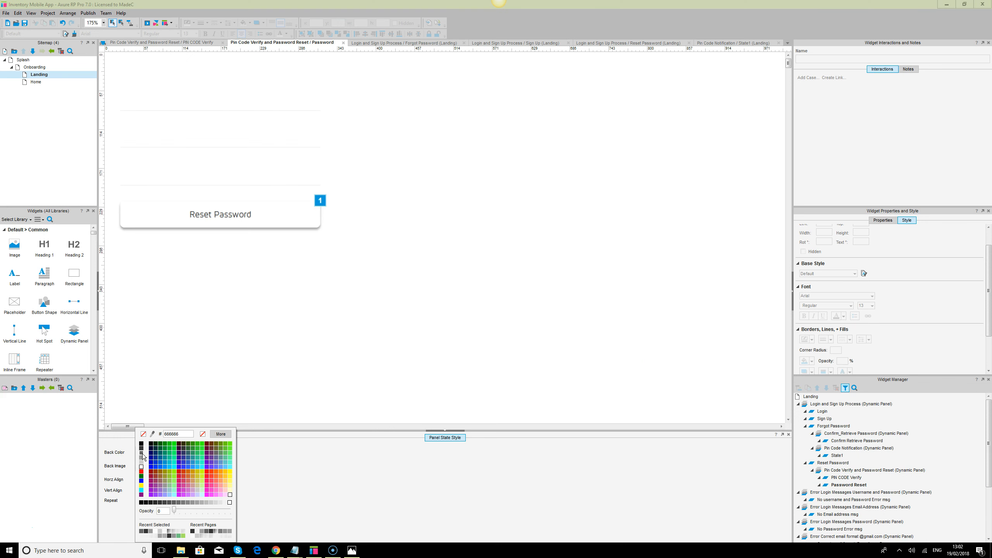
click(142, 457)
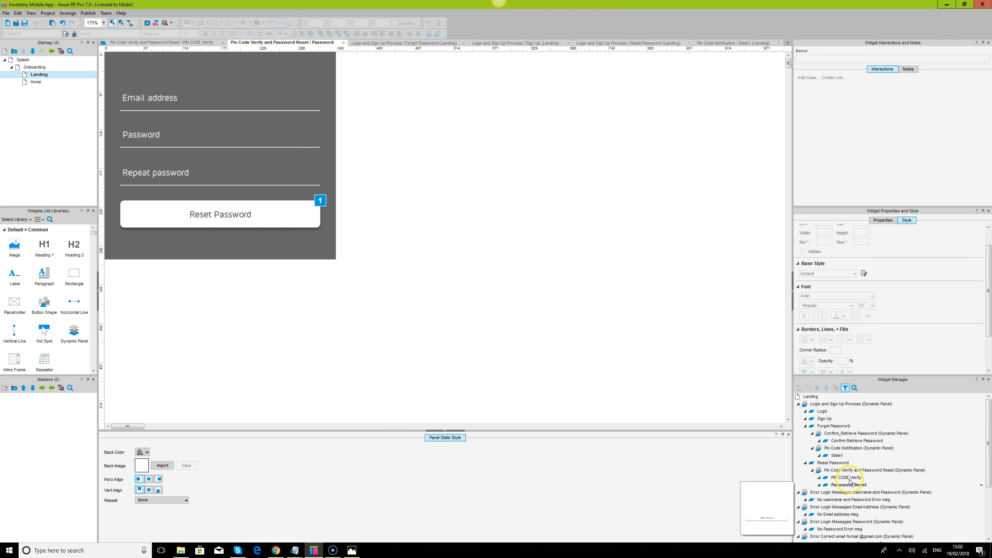
Compare the PIN CODE Verify and Password Reset states and change the stacking order of the selection
double_click(846, 478)
click(205, 96)
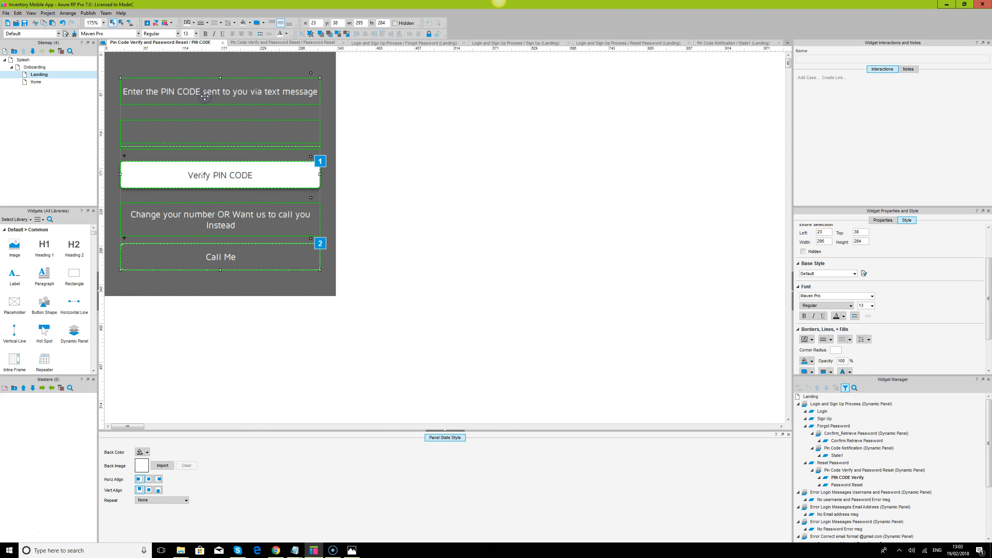
double_click(846, 485)
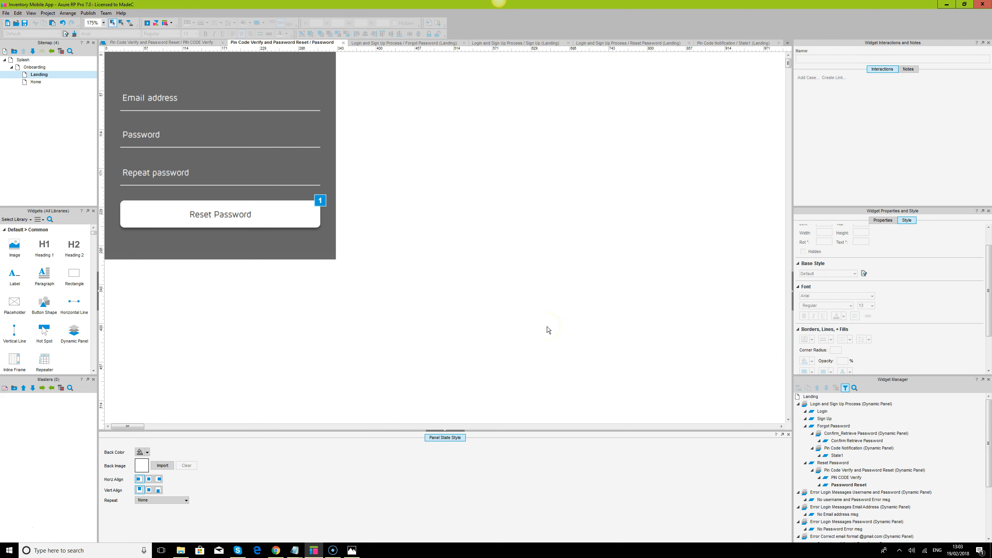
click(858, 478)
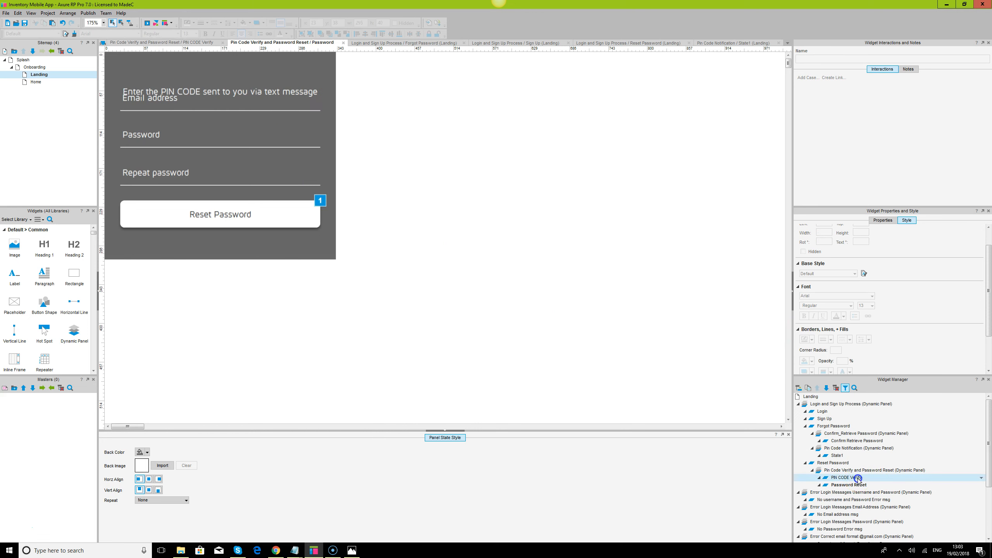
click(321, 107)
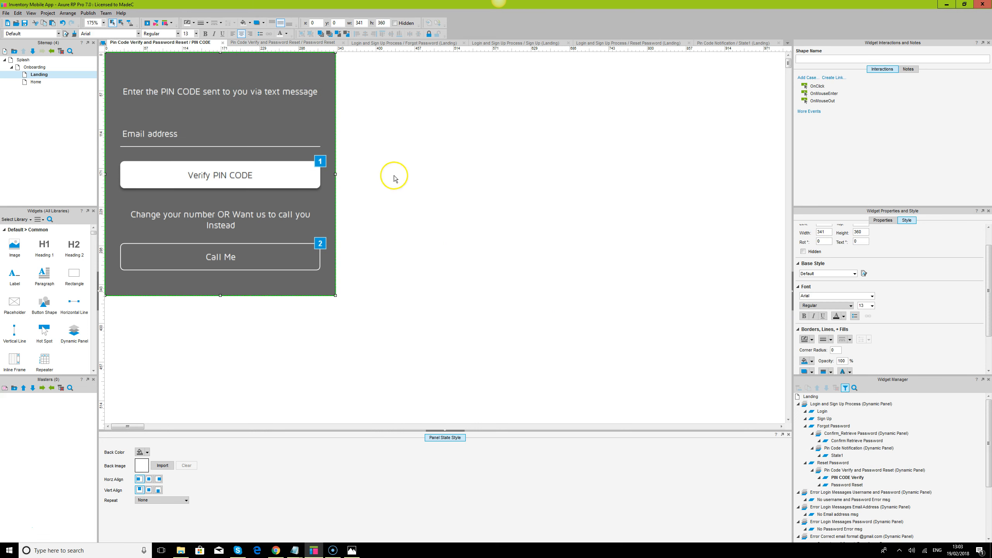
click(846, 485)
click(334, 127)
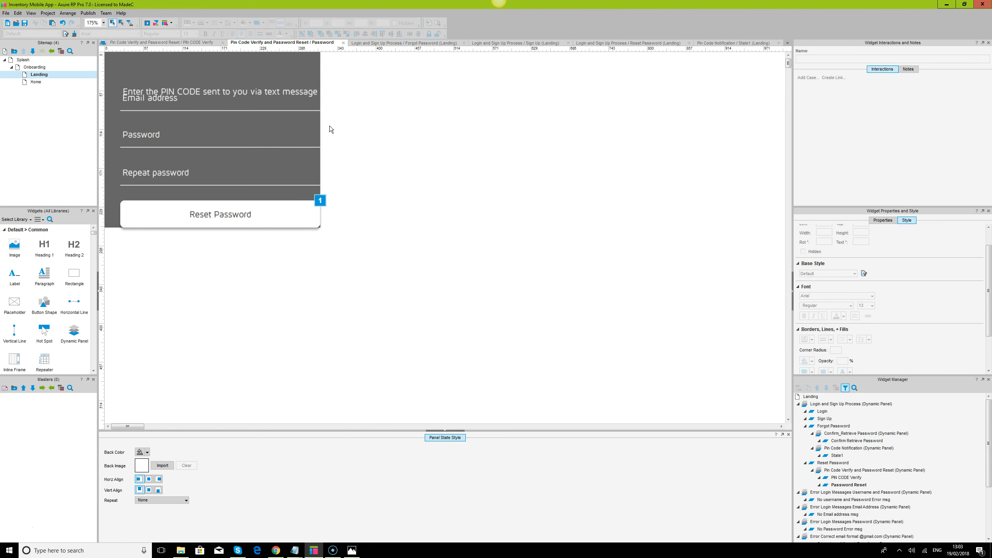
click(329, 126)
click(241, 93)
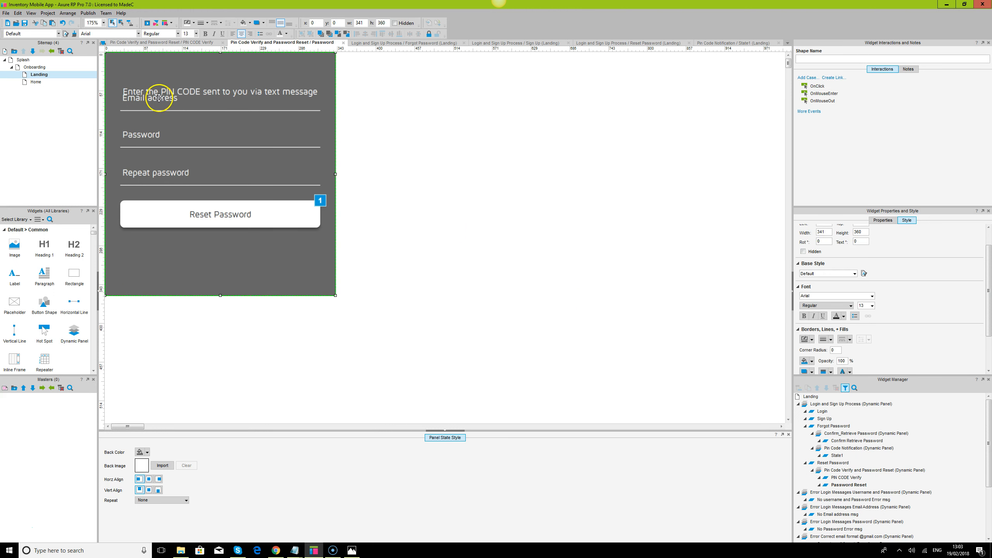
click(327, 34)
Move the Reset Password button down about 83 px below the password fields
click(242, 96)
click(156, 144)
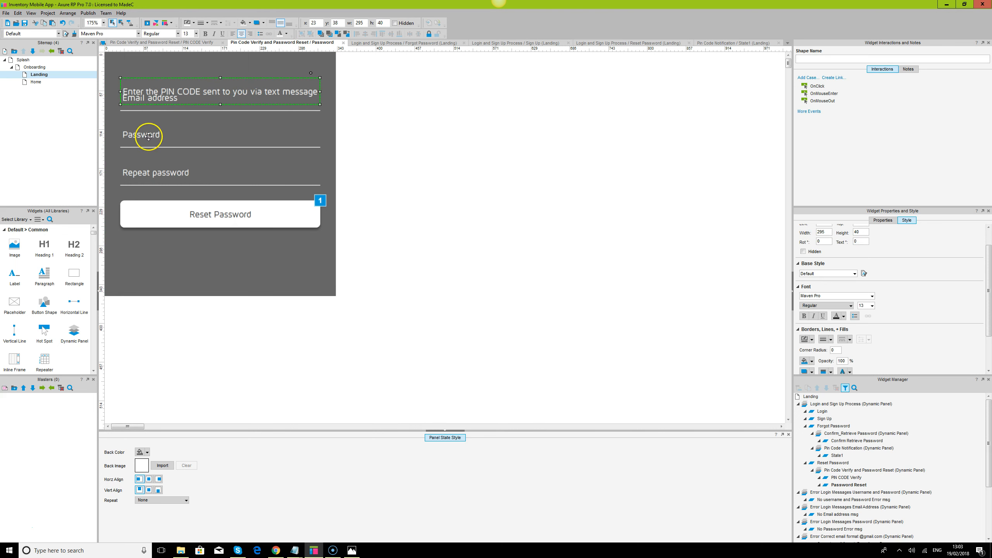
click(361, 189)
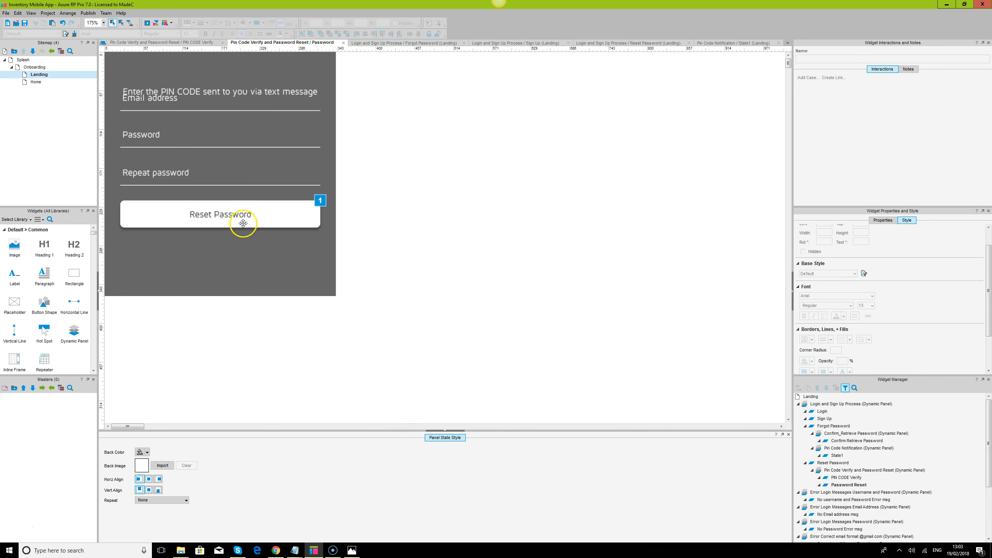
key(ctrl+a)
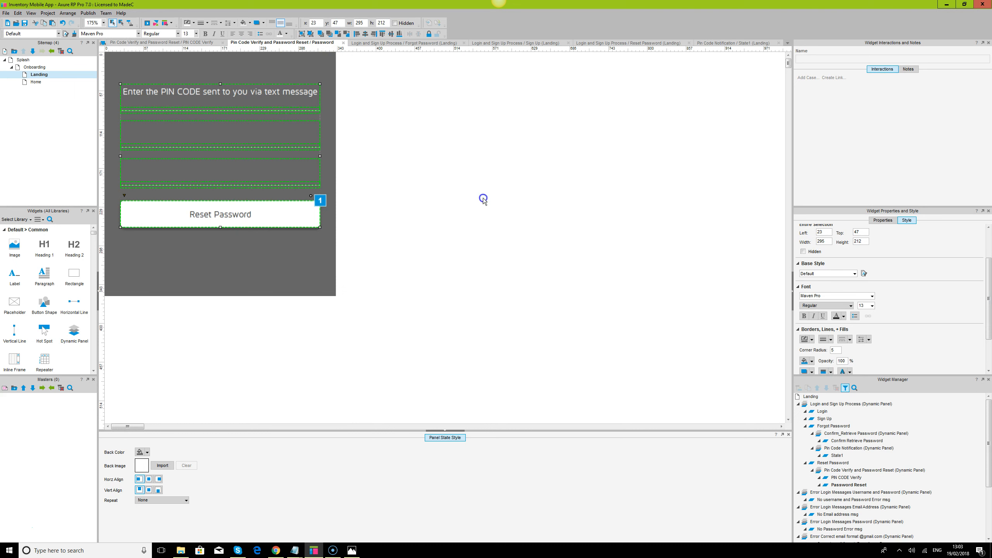
click(215, 215)
drag(215, 215, 216, 247)
Space the PIN label, three fields and Reset Password button evenly, then open PIN CODE Verify
key(ctrl+a)
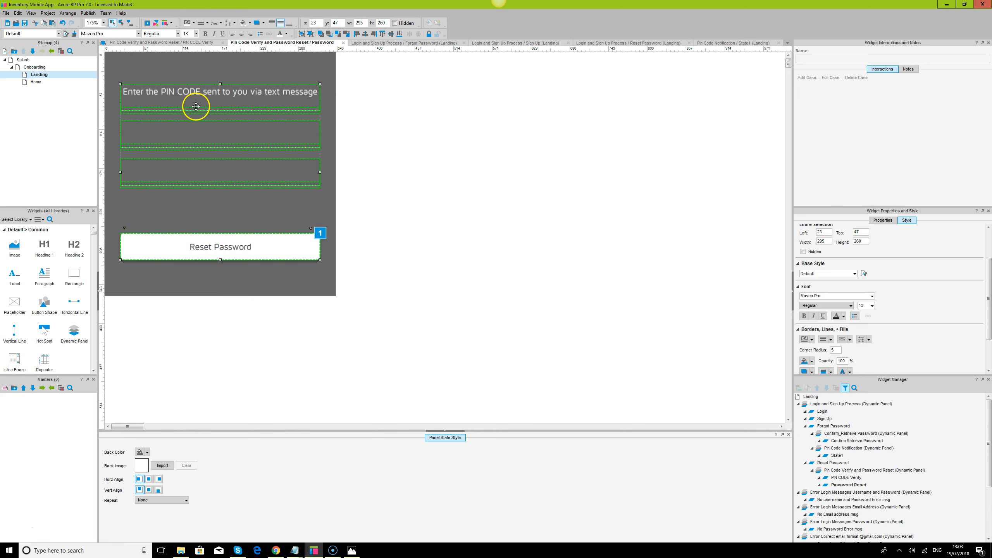
click(463, 138)
click(165, 90)
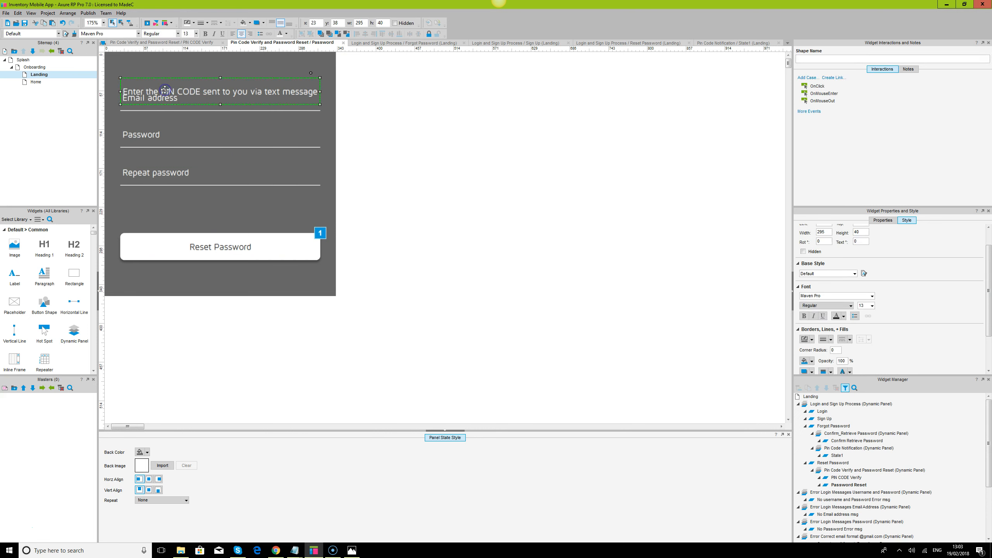
drag(148, 138, 200, 217)
shift+click(213, 246)
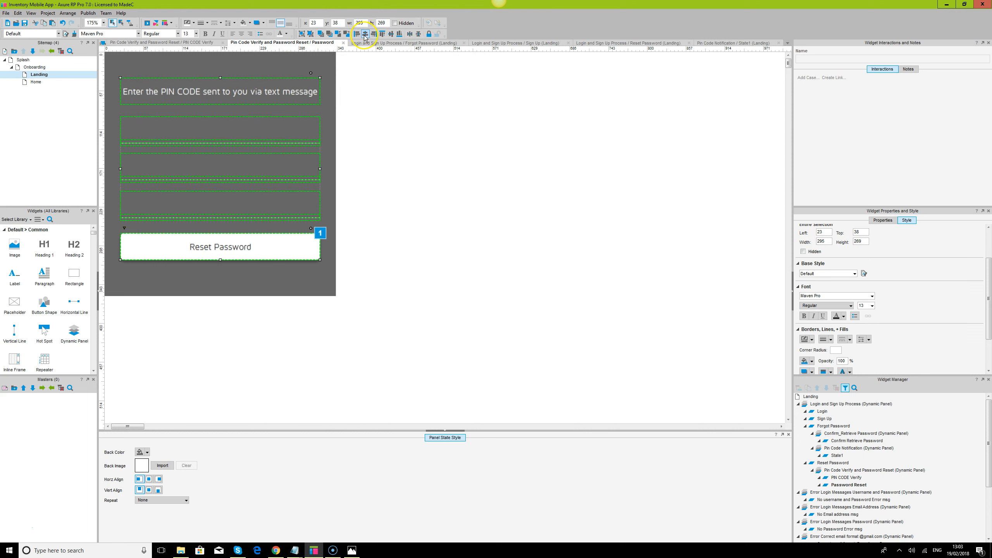
click(438, 157)
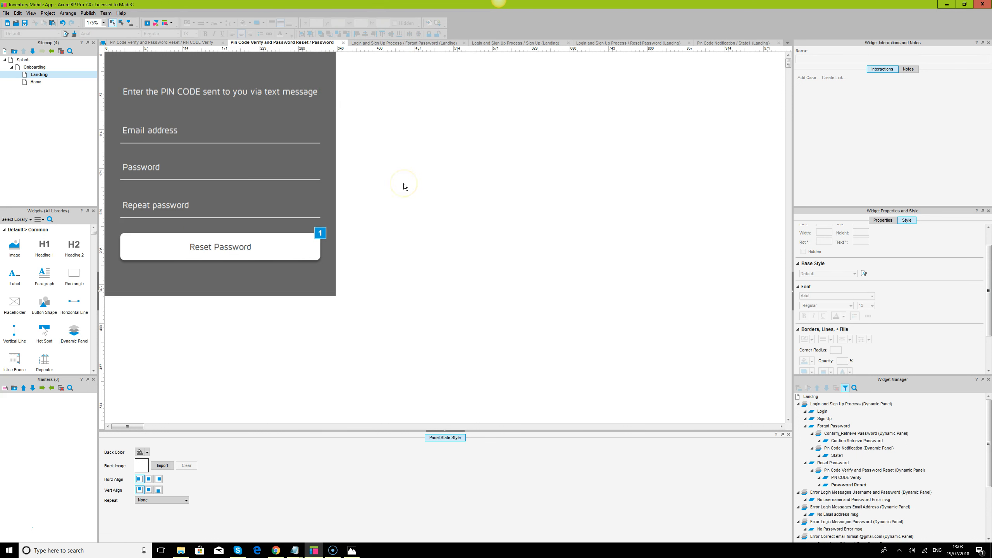
click(846, 478)
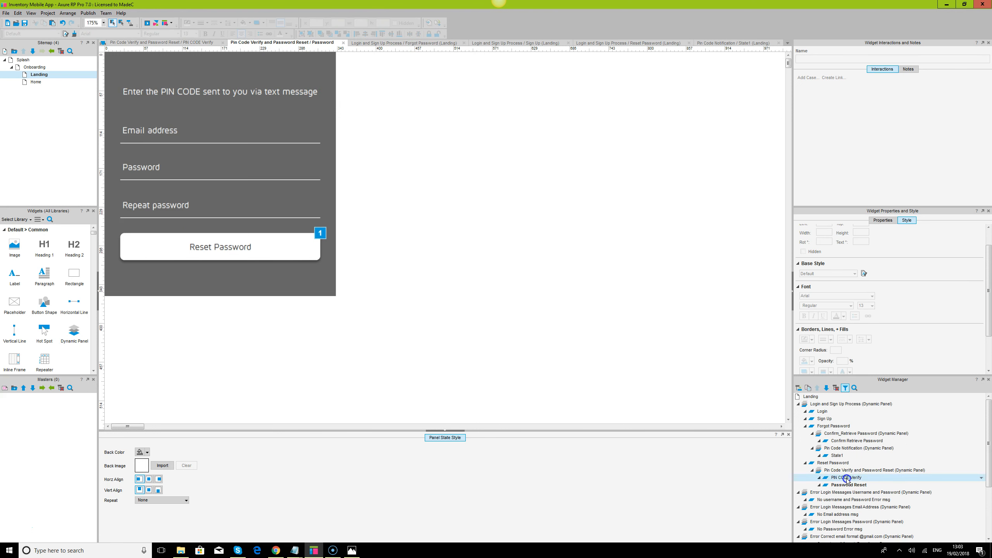
double_click(846, 478)
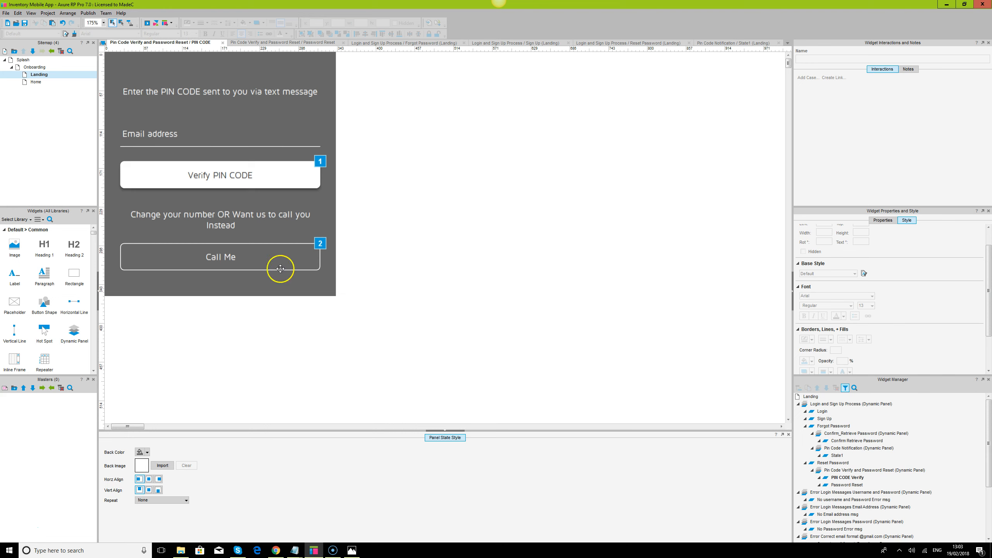
click(295, 551)
click(308, 524)
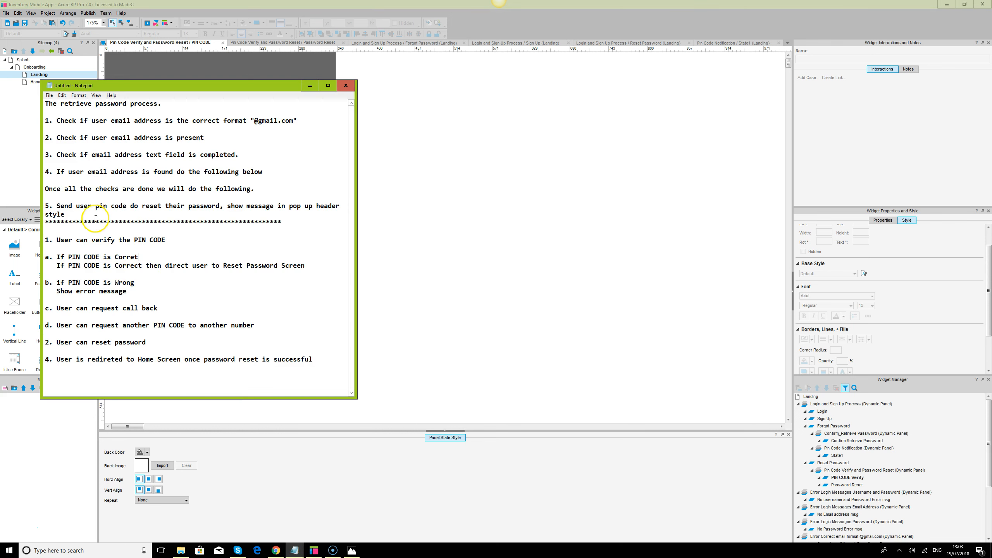
drag(57, 257, 145, 274)
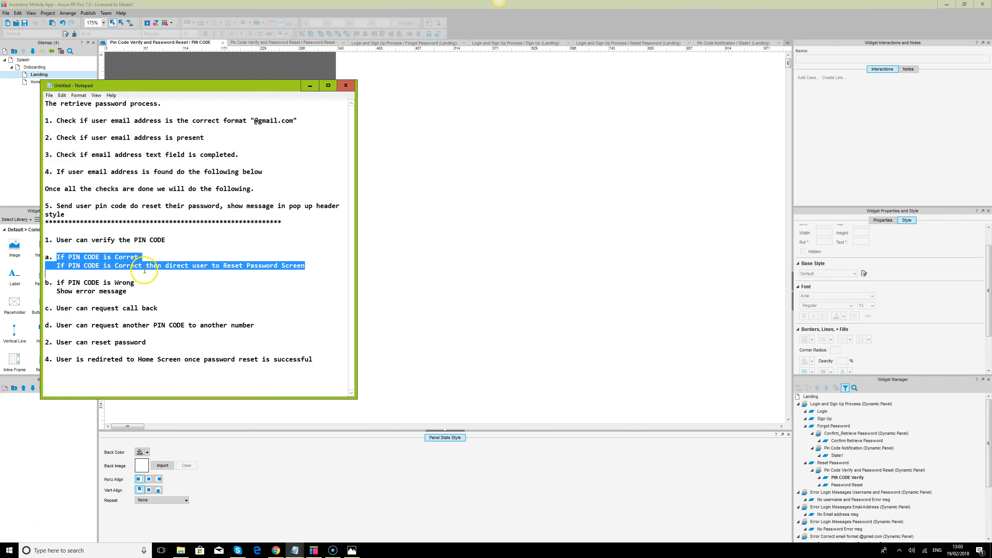
click(311, 86)
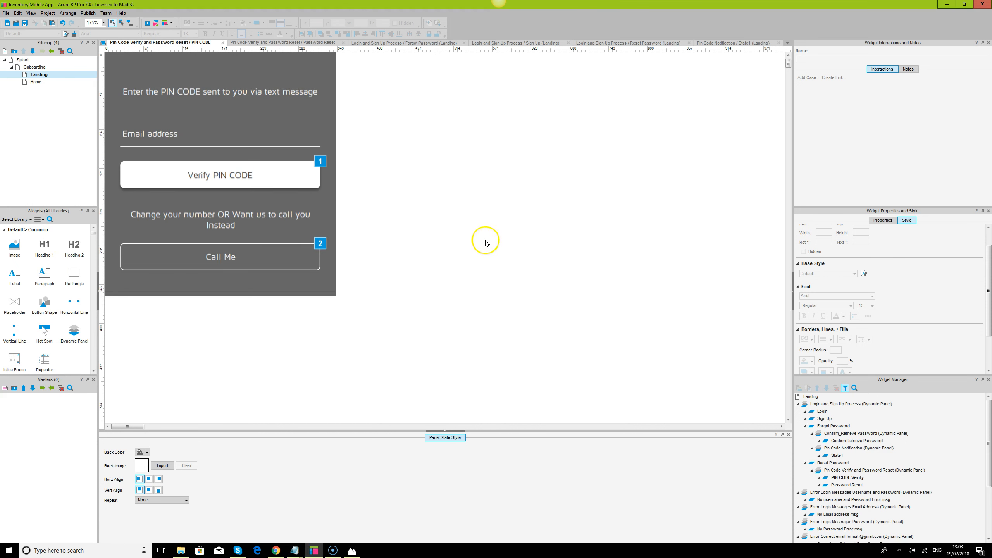
click(281, 258)
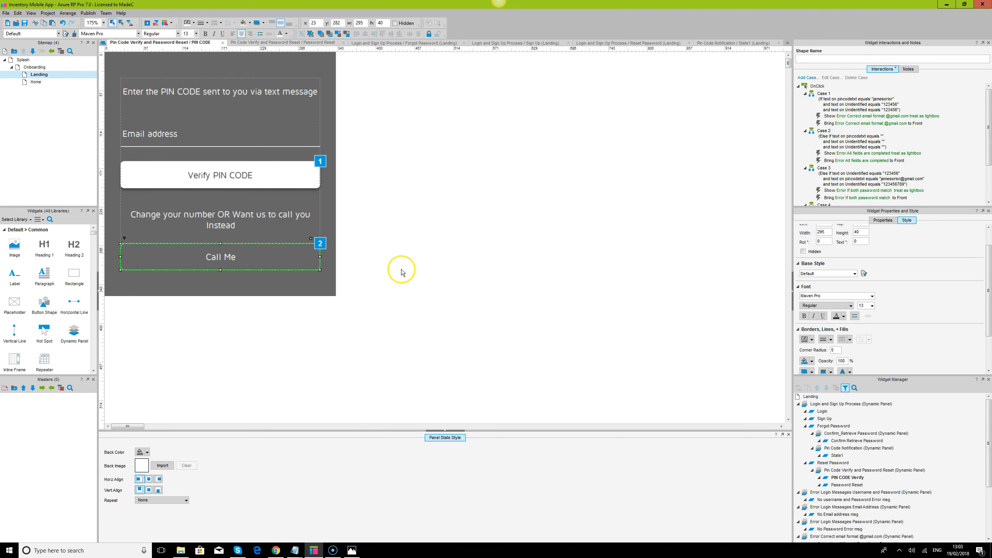
click(312, 175)
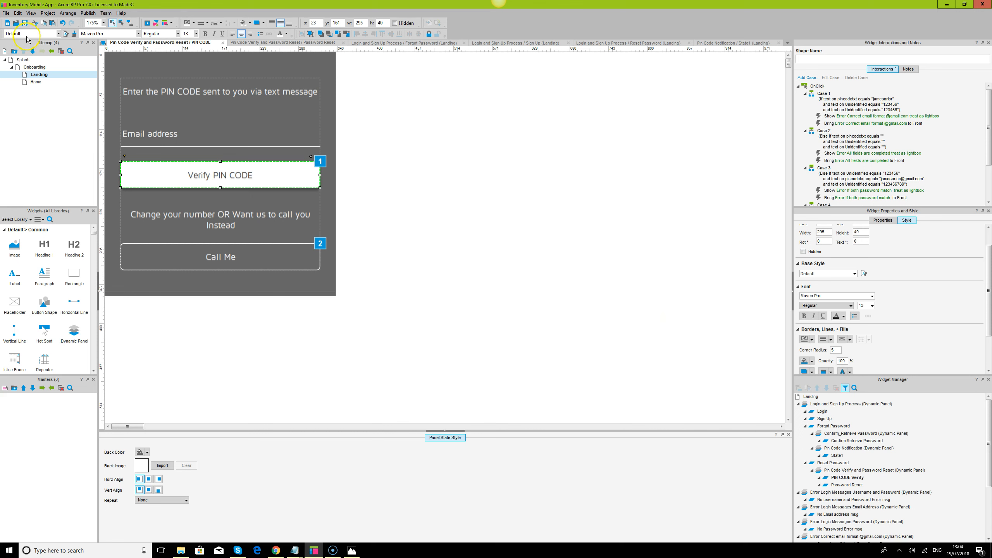
Open the Landing page and move the hidden yellow error panels onto blank canvas
double_click(39, 74)
click(255, 277)
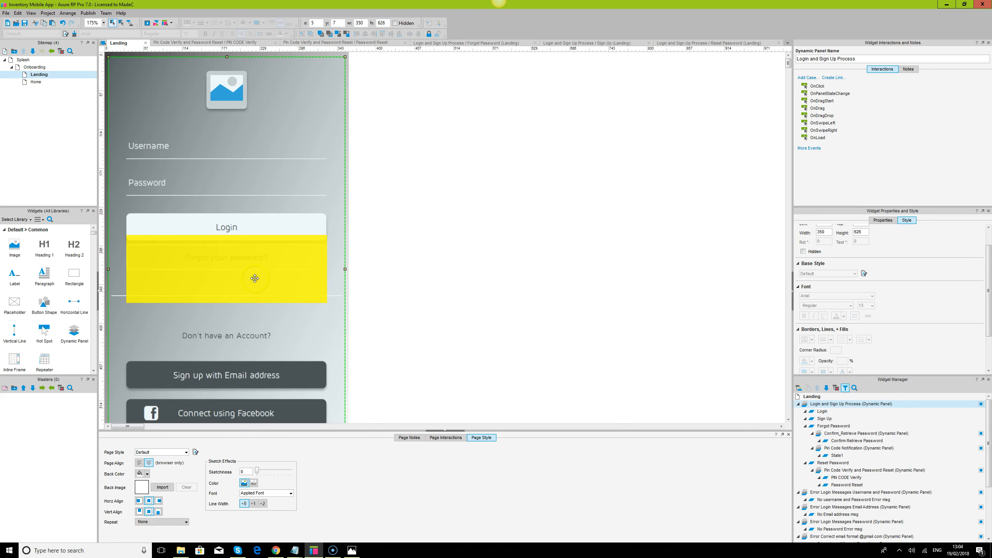
click(244, 260)
drag(244, 259, 576, 177)
click(561, 210)
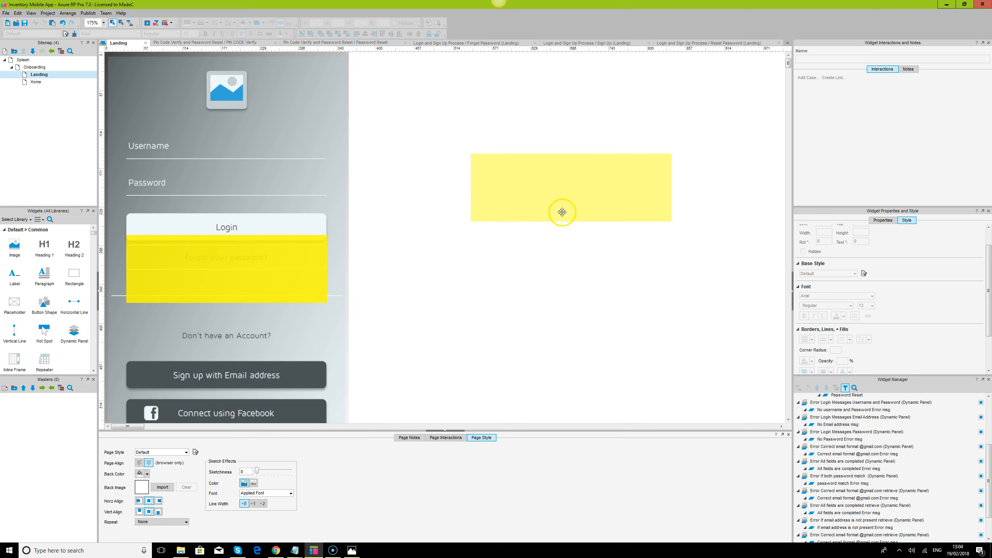
click(384, 22)
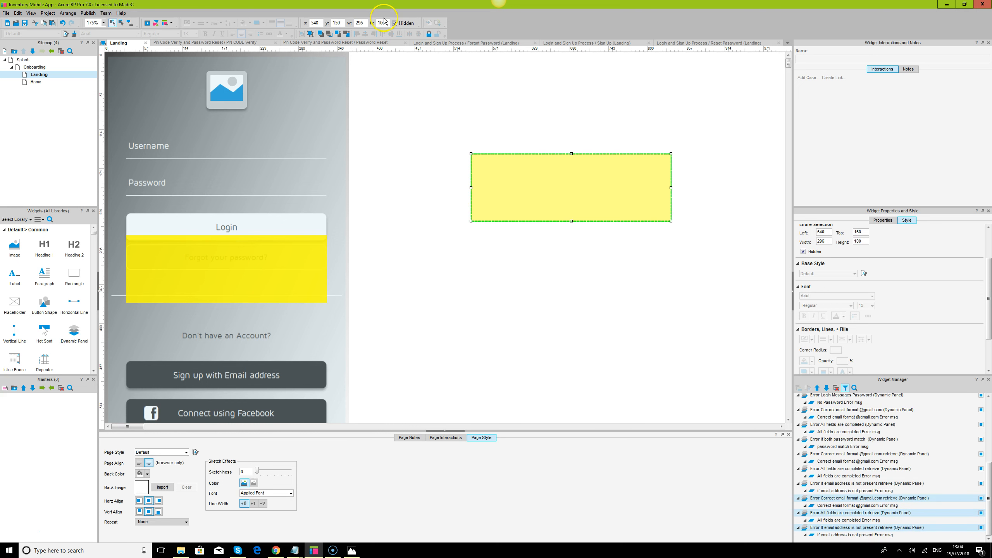
click(317, 34)
Separate the stacked panels and rename the all-fields-completed panel to PIN CODE Verify
click(583, 211)
click(585, 179)
drag(585, 179, 579, 292)
drag(571, 172, 574, 104)
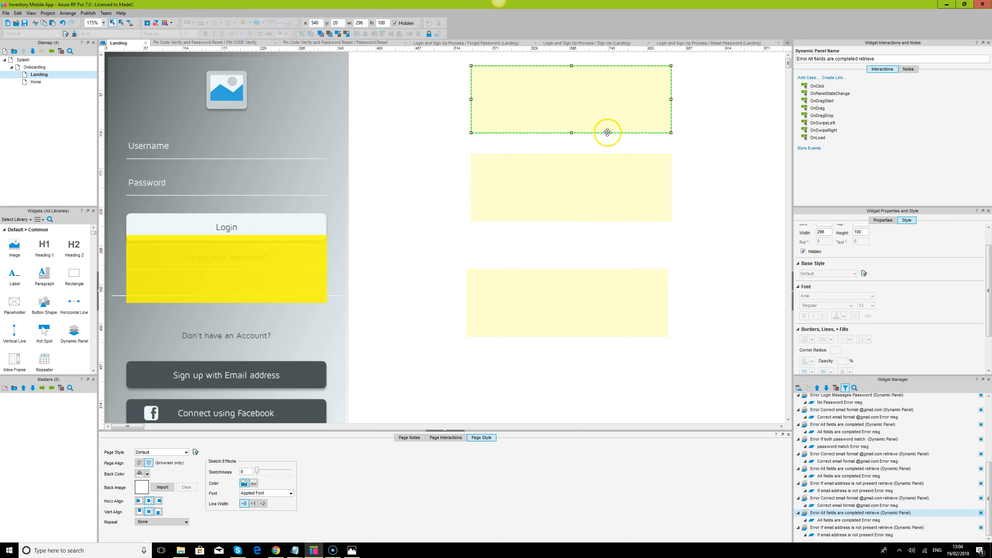
click(890, 60)
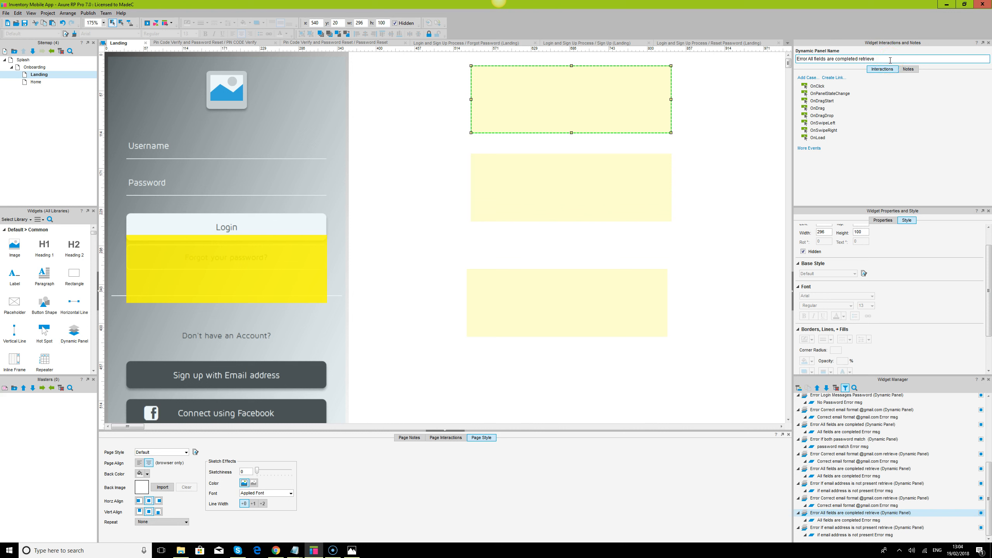
key(ctrl+a)
text(P)
key(Return)
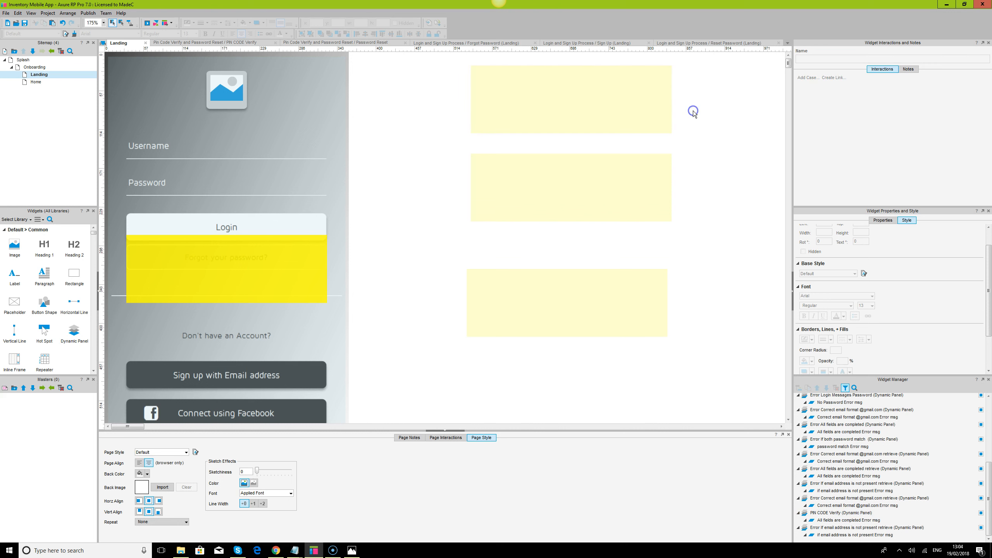
Inspect the panel's 'All fields are completed Error msg' state, keeping its name, and return to Landing
click(845, 521)
double_click(845, 521)
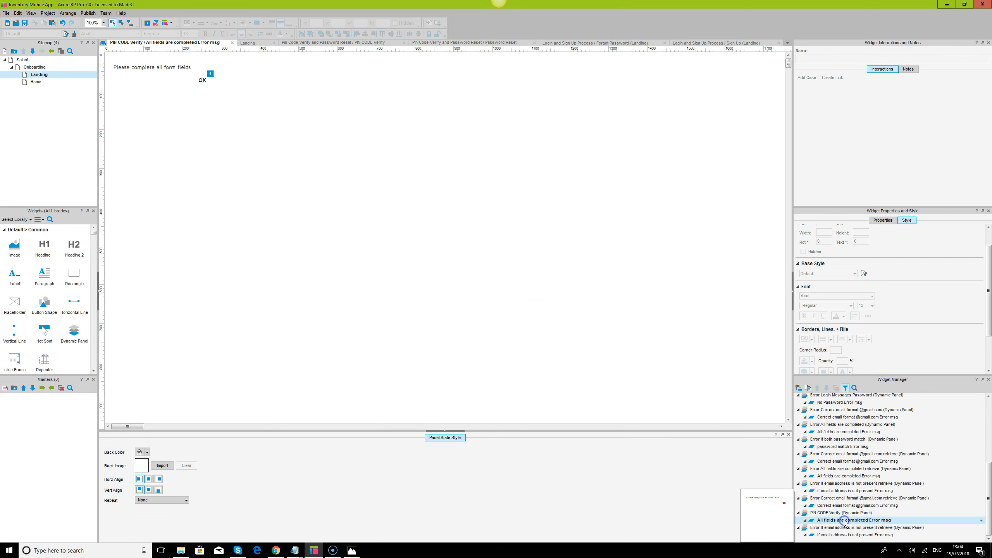
click(845, 520)
key(Home)
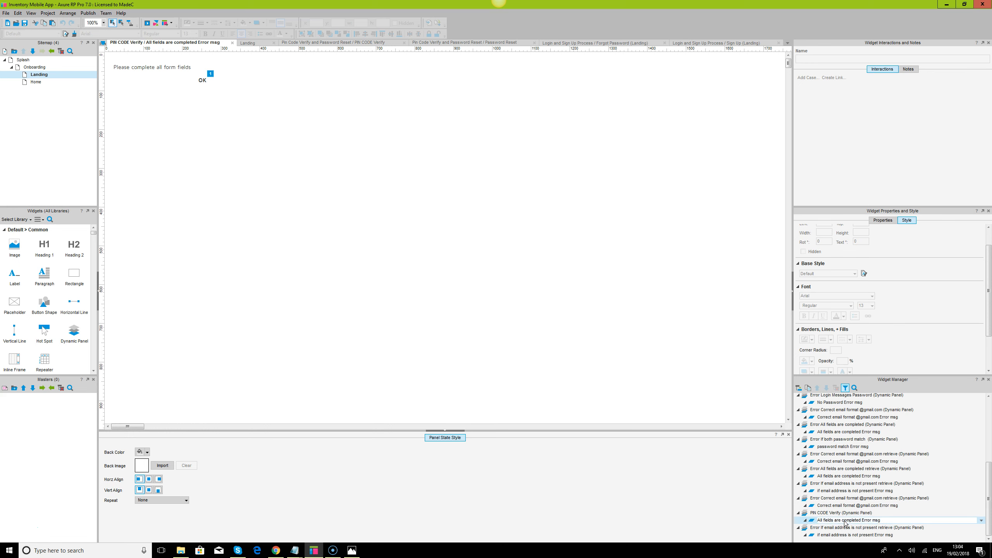
click(517, 200)
click(233, 43)
click(571, 188)
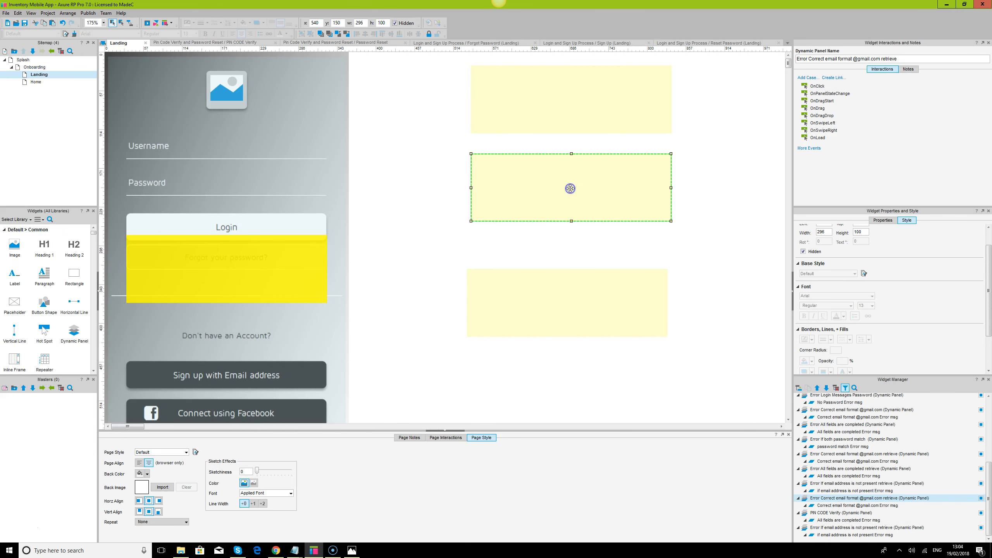
Rename the correct-email-format error panel to PIN CODE Verify 2
click(576, 103)
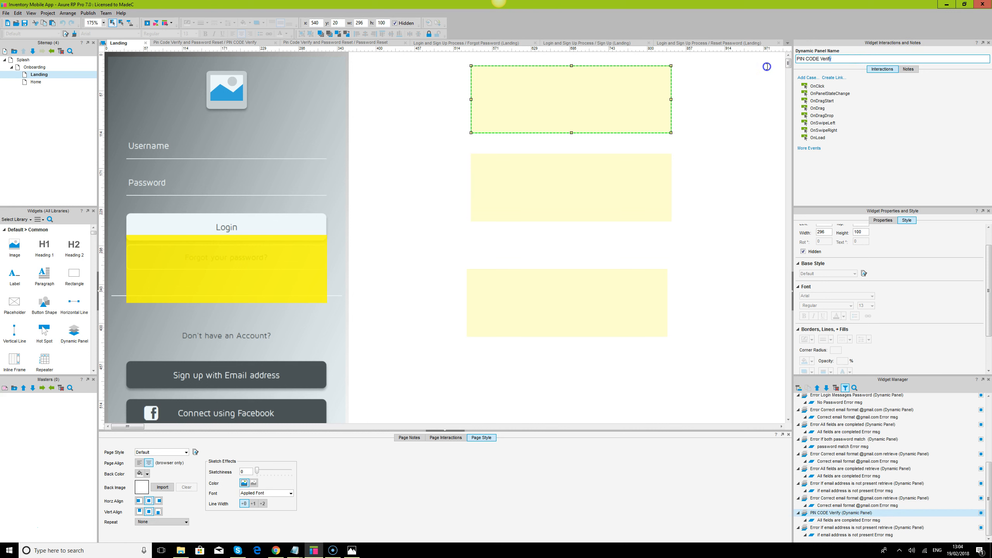
click(593, 174)
click(906, 58)
key(ctrl+a)
text(PIN CODE Verify)
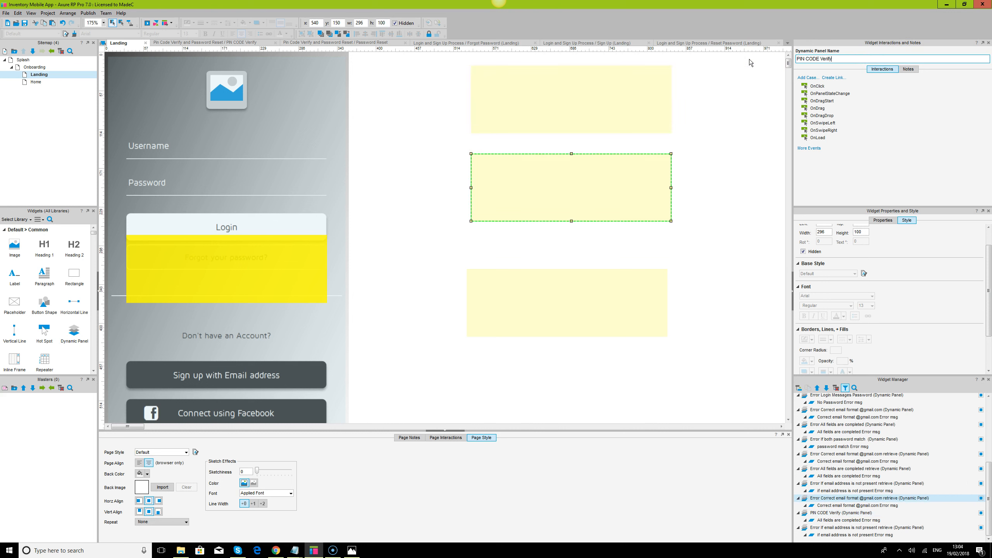
text(2)
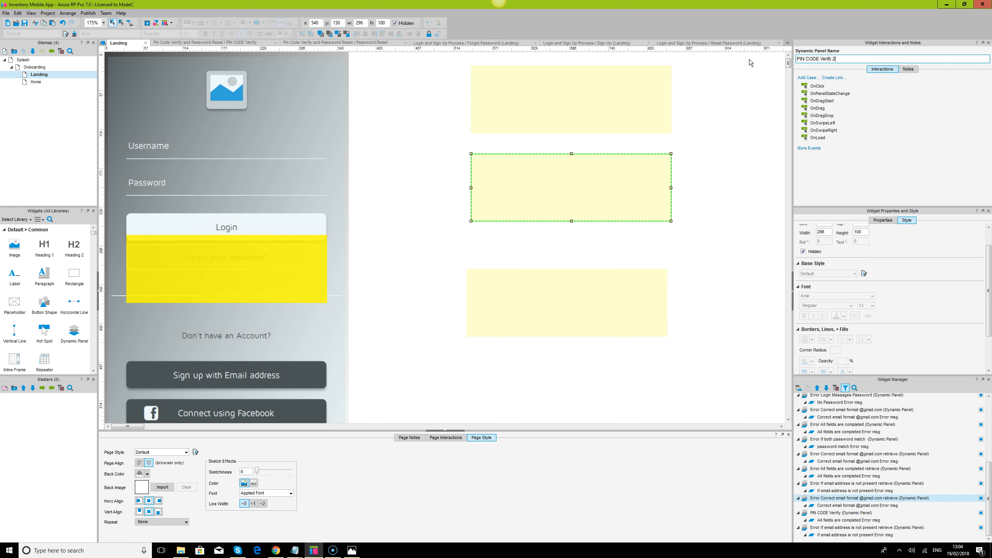
Rename the panel's state to PIN Found in the Widget Manager
click(843, 507)
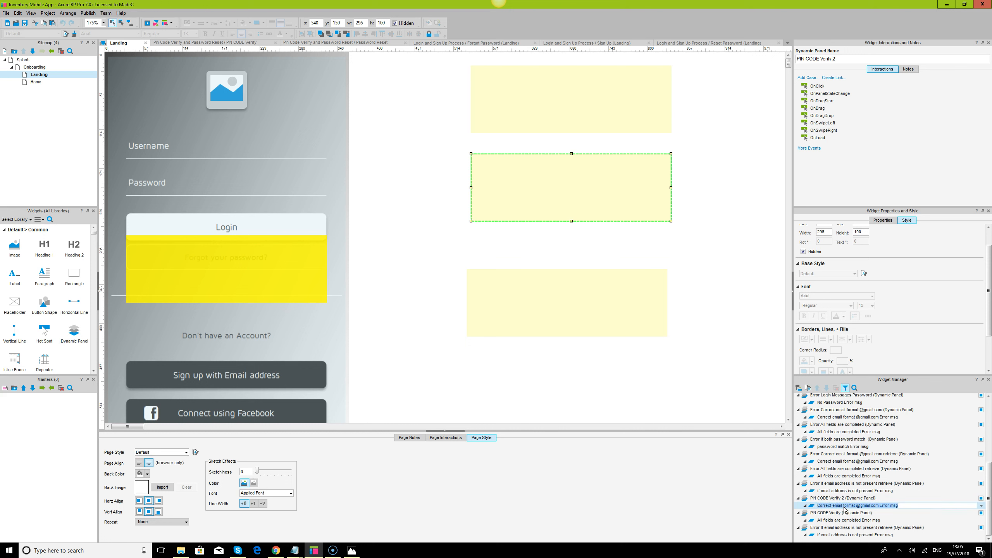
text(PIN Found)
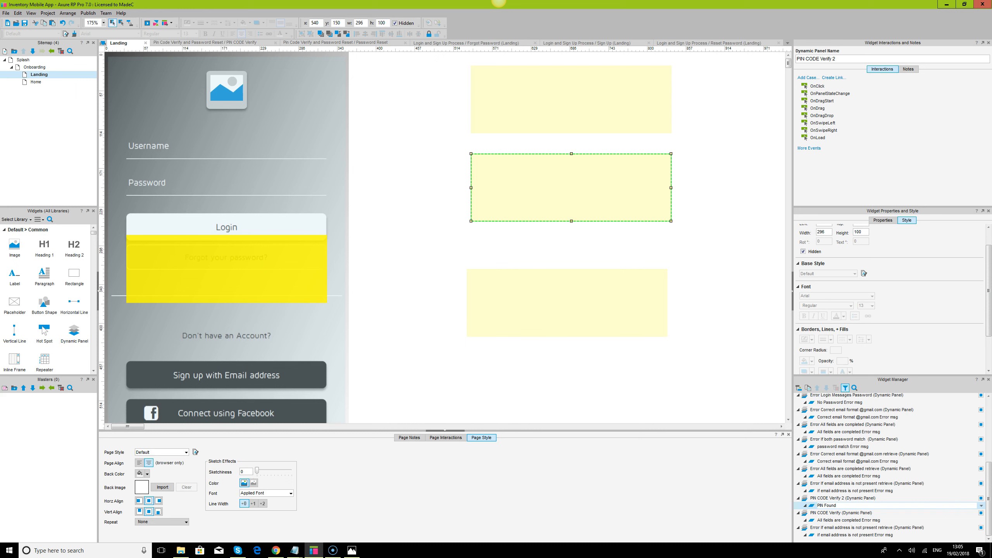
click(569, 194)
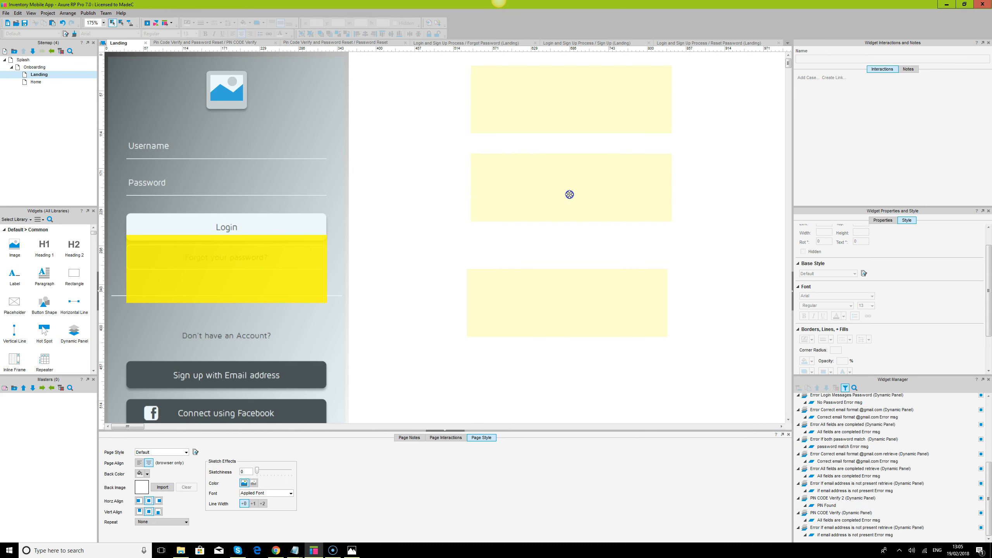
click(570, 194)
click(630, 297)
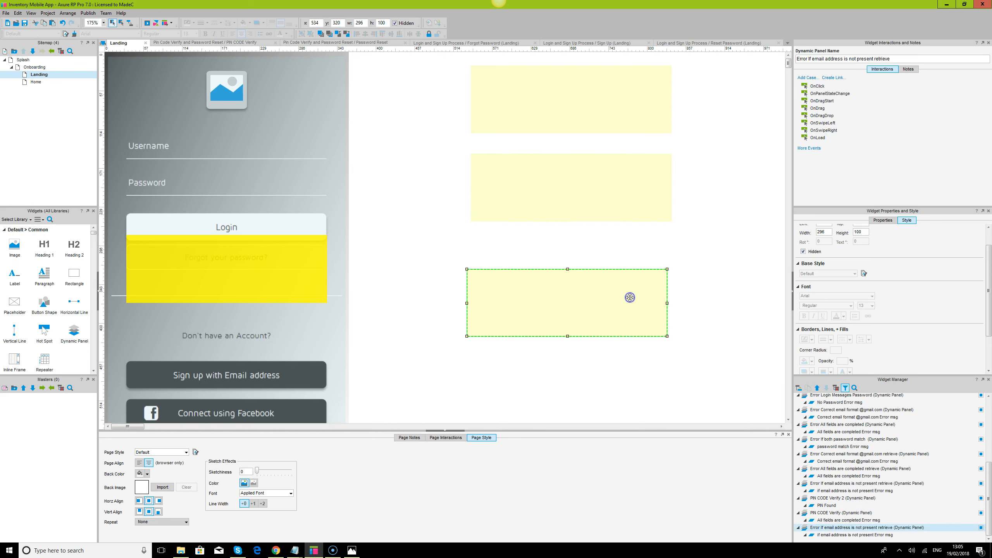
Name the newly copied error panel 'PIN CODE Verify 3'
mouse_move(846, 526)
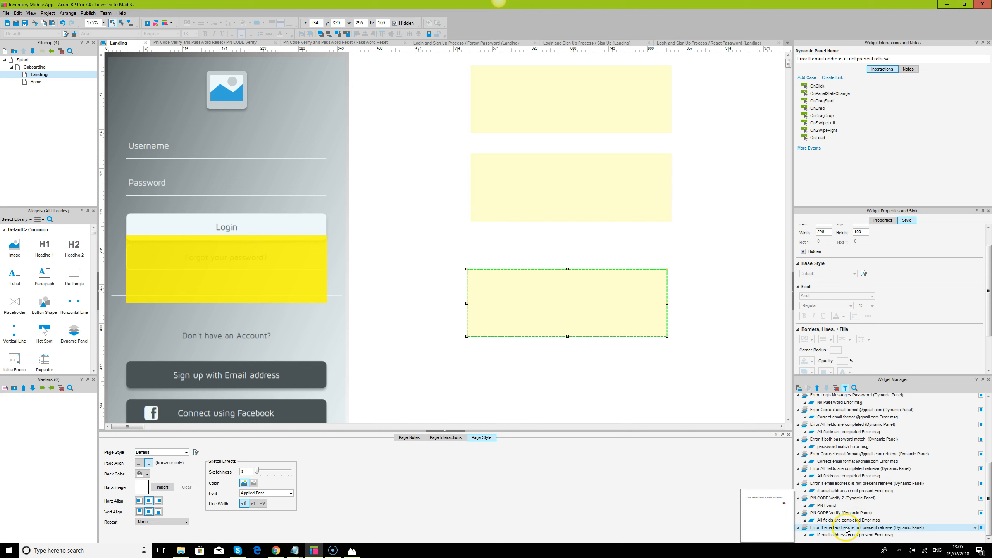
click(846, 528)
click(906, 59)
text(PIN CODE Verify)
text(3)
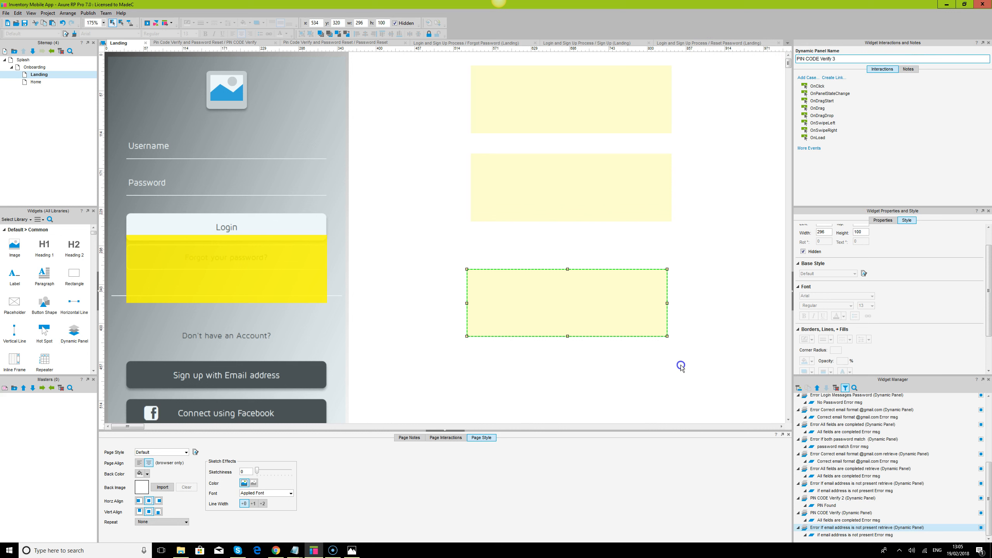
click(647, 326)
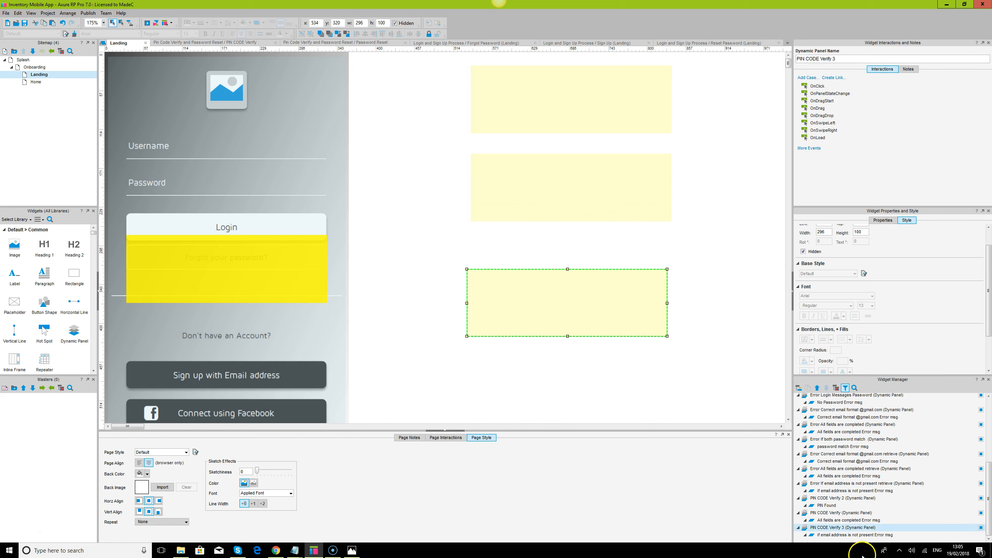
Rename its state to 'if PIN CODE is not present Error msg'
click(847, 537)
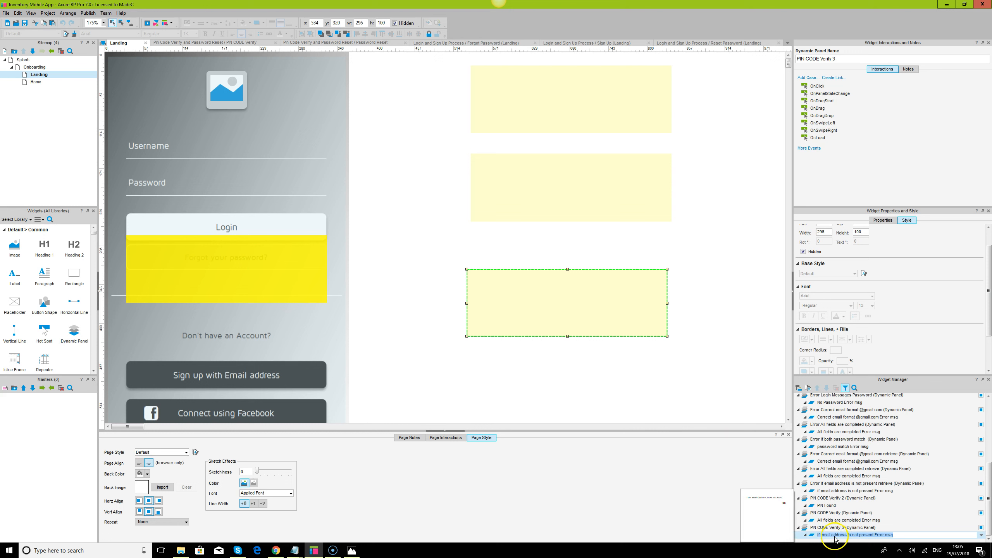
click(835, 536)
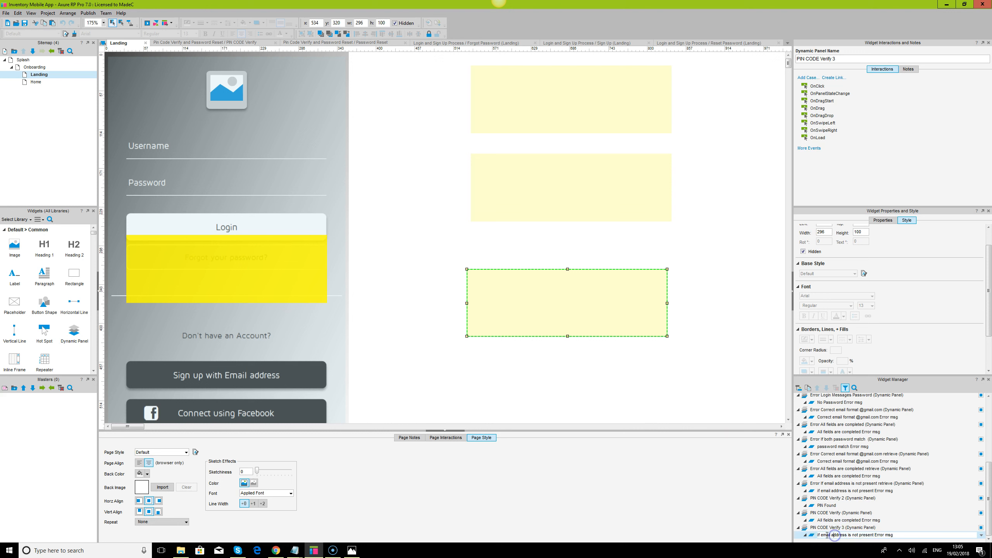
text(PIN CODE is)
key(Delete)
key(Delete)
key(Delete)
key(Delete)
key(Delete)
key(Delete)
key(Delete)
key(Delete)
key(Delete)
key(Delete)
key(Delete)
click(745, 343)
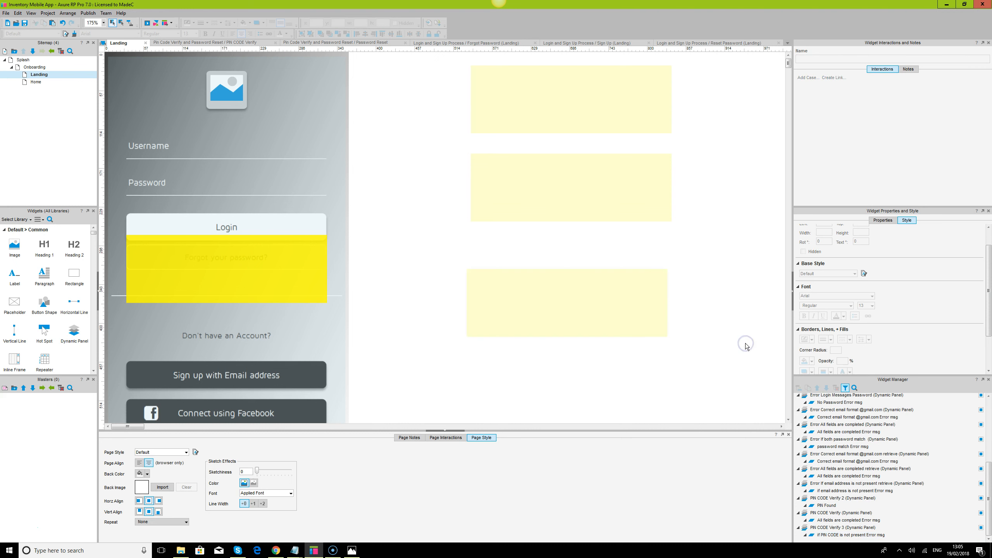
Review the three PIN CODE Verify panels and their states, then select the top panel
click(828, 506)
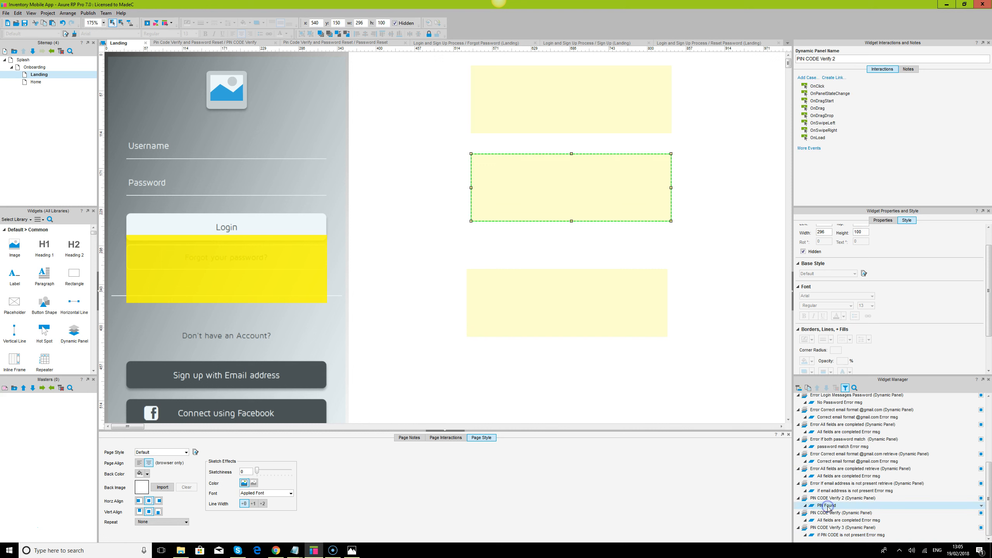
click(850, 513)
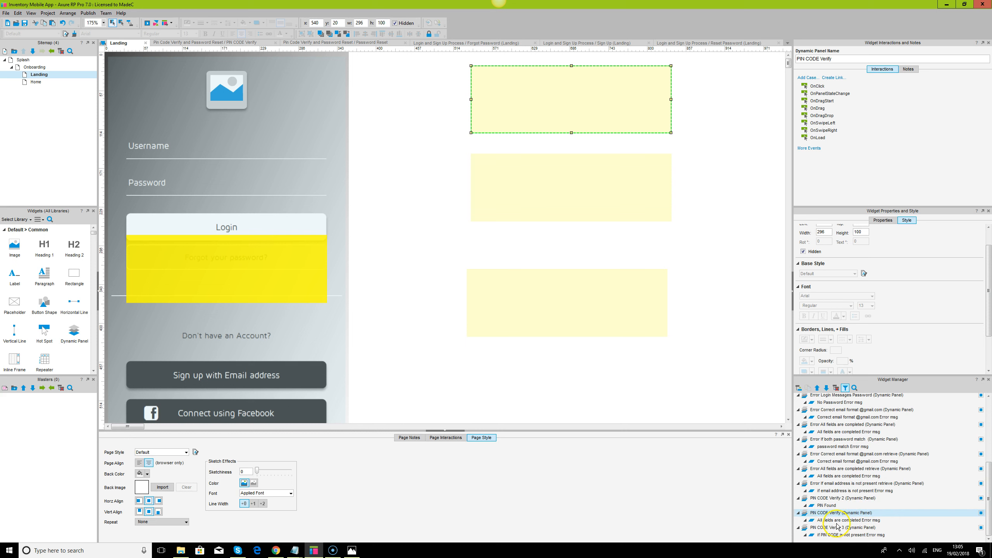
mouse_move(827, 524)
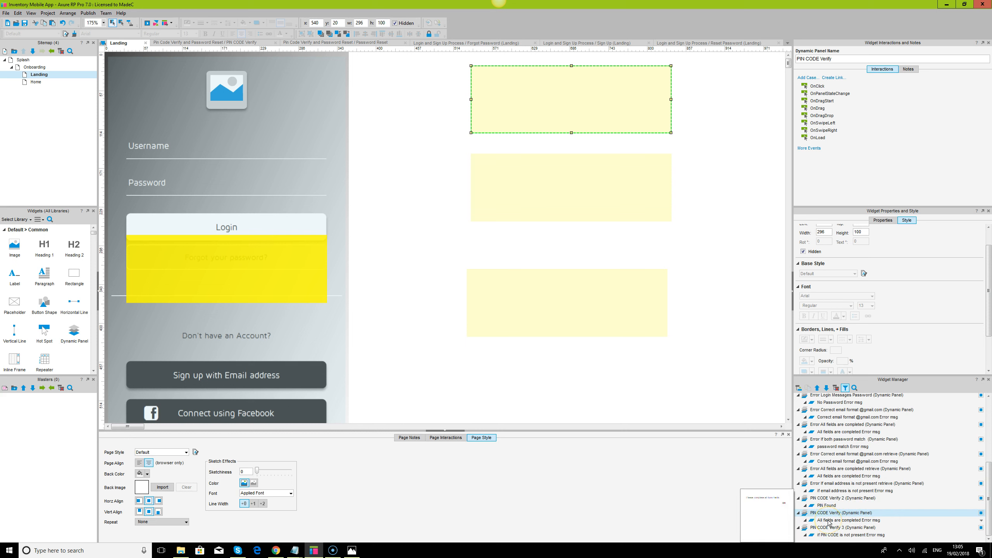
click(837, 523)
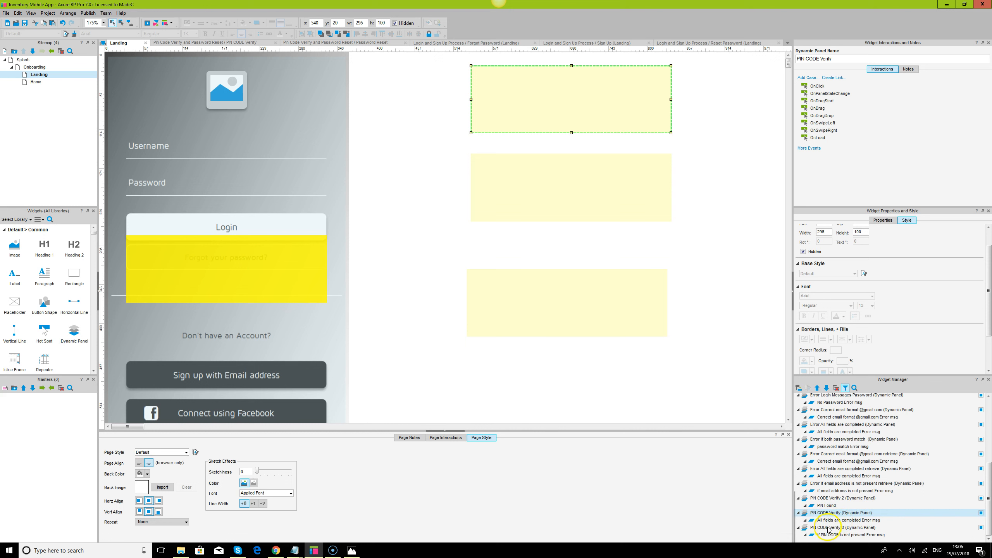
click(840, 528)
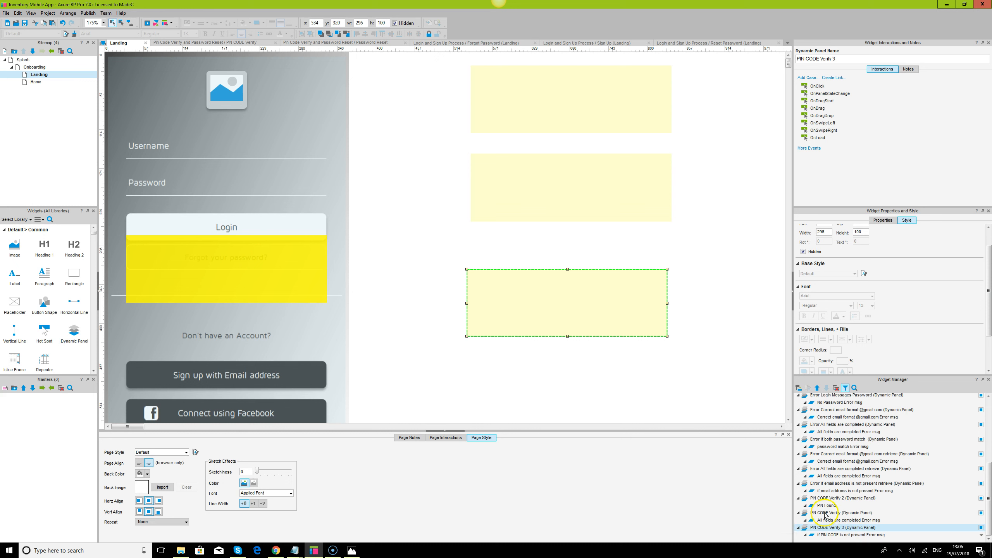
click(697, 357)
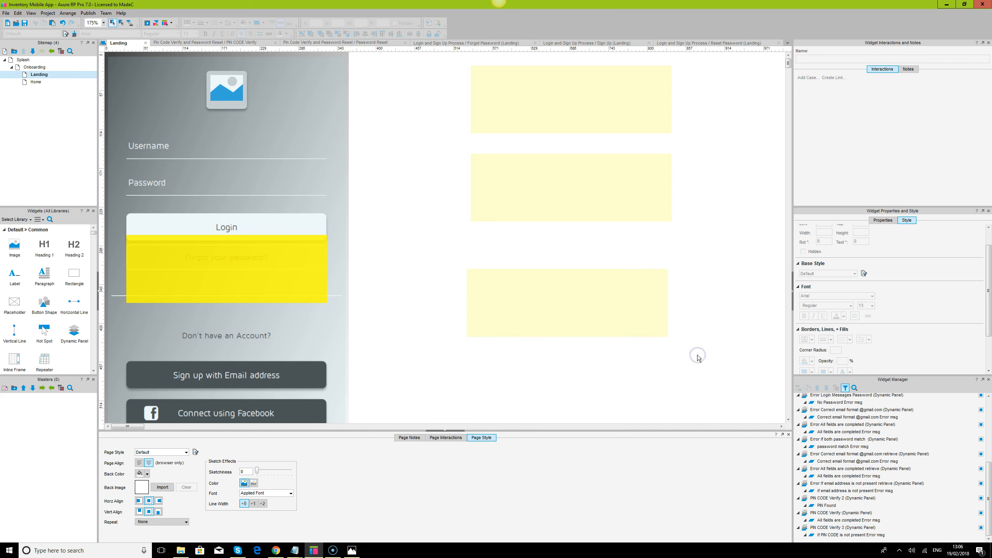
click(636, 94)
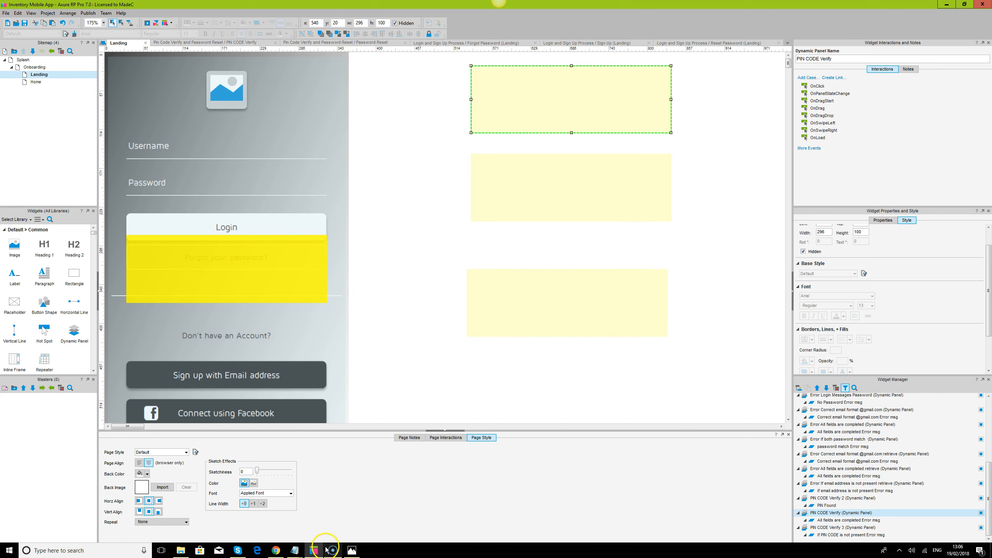
scroll(904, 461, up, 4)
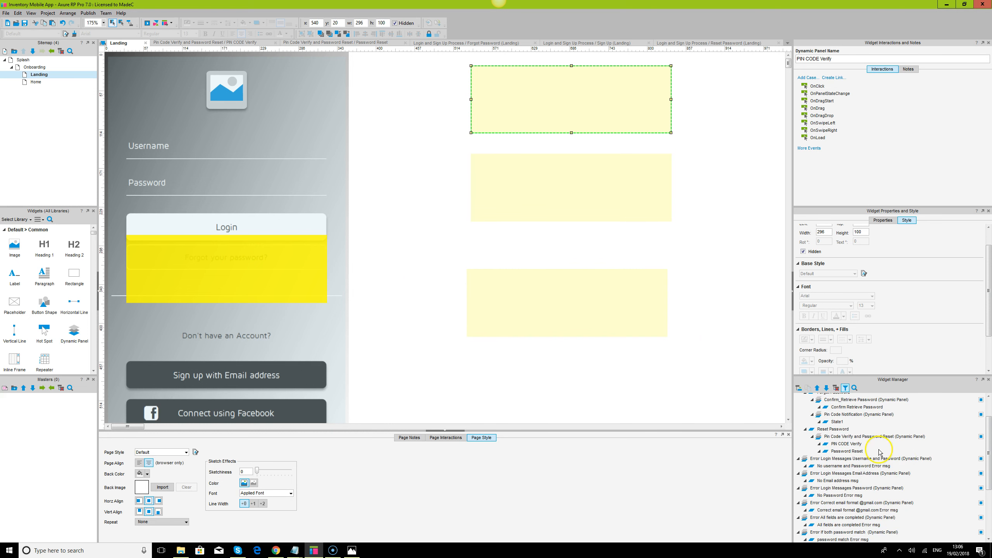
Open the PIN CODE Verify state and delete the Verify button's existing OnClick cases
click(841, 445)
double_click(842, 444)
click(269, 169)
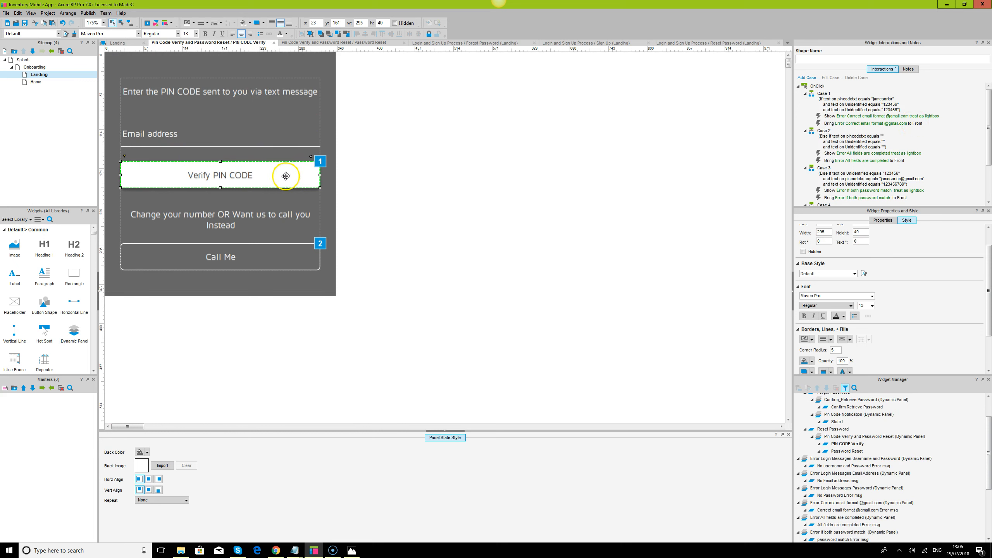
click(818, 86)
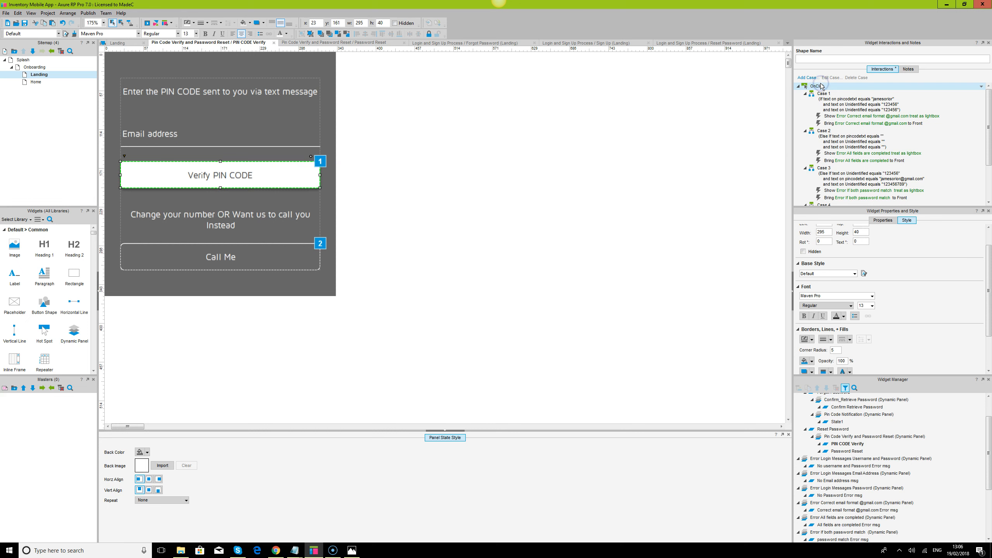
key(Delete)
click(541, 265)
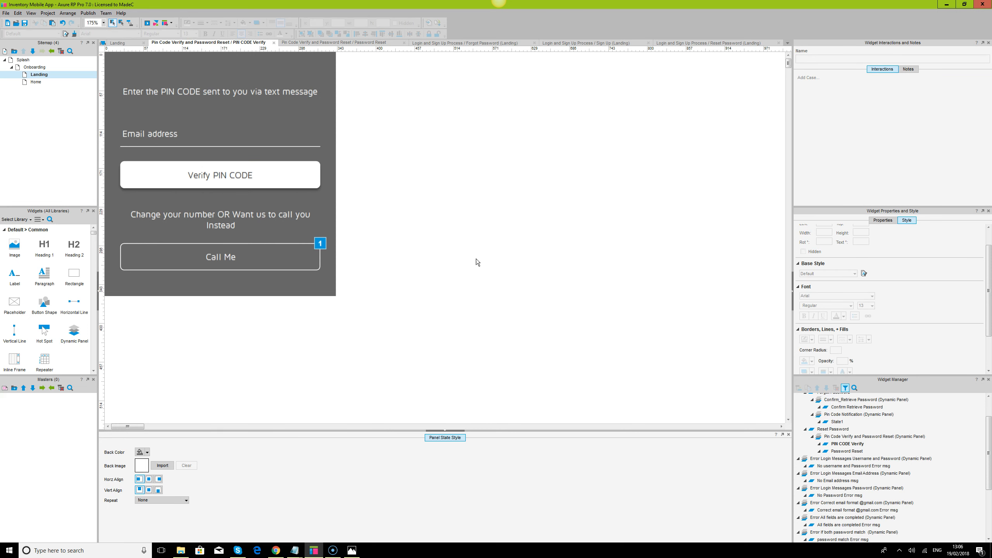
Name the Verify PIN CODE button Verify_PINCODEbtn and start a new OnClick case
click(279, 180)
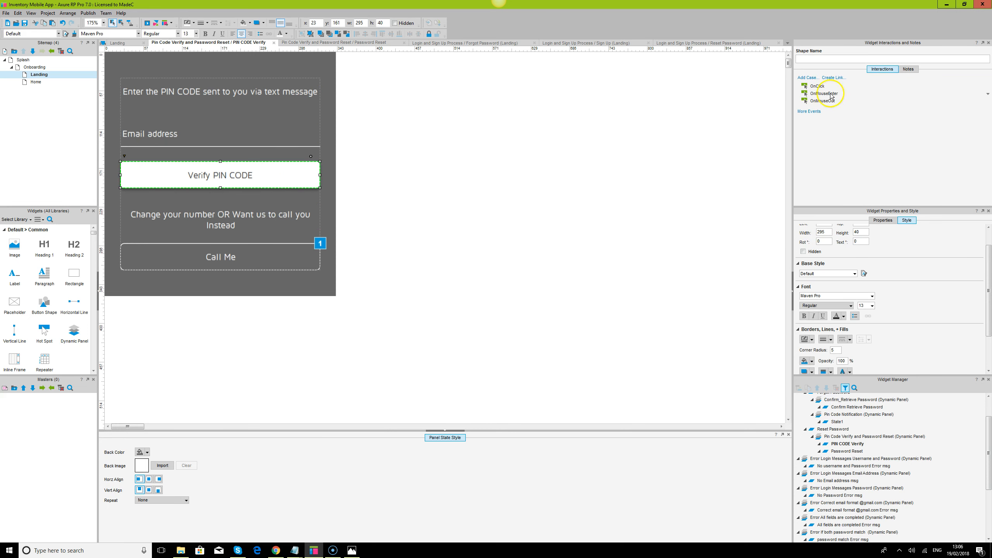
click(826, 59)
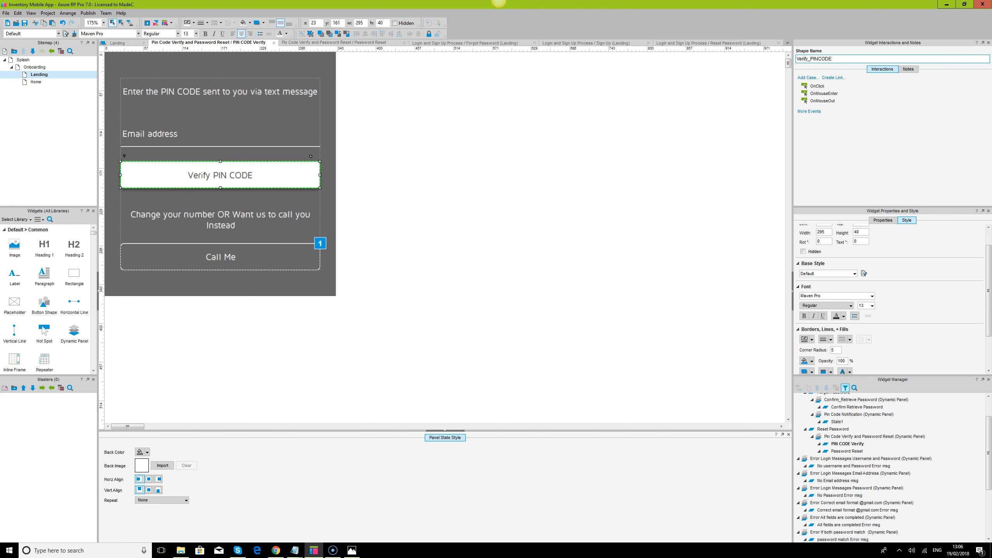
click(456, 314)
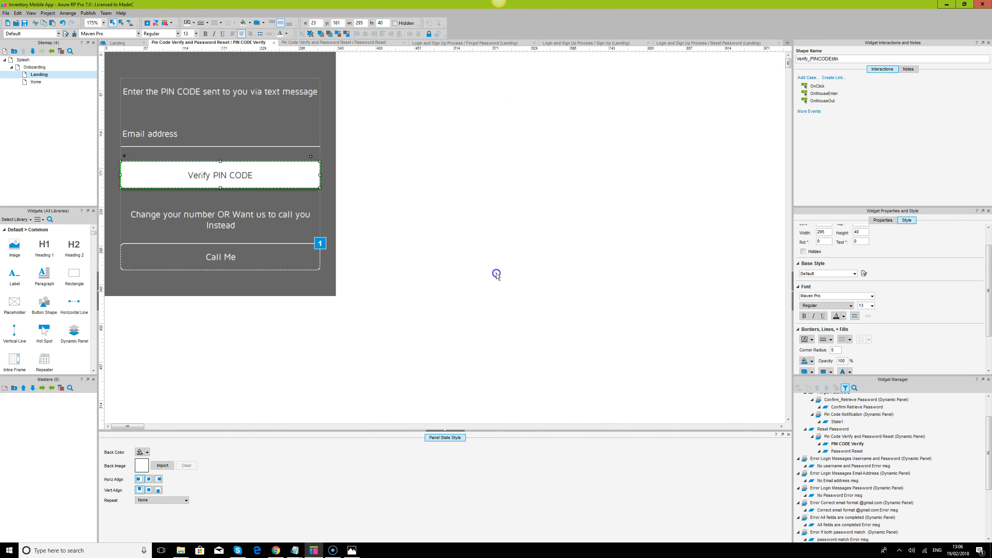
click(257, 169)
key(ctrl+a)
click(259, 177)
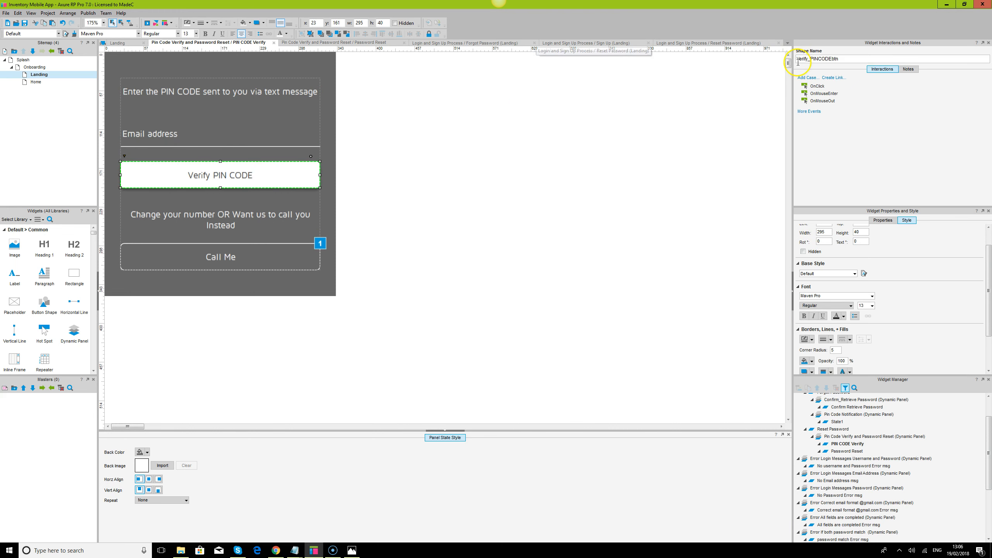
double_click(818, 85)
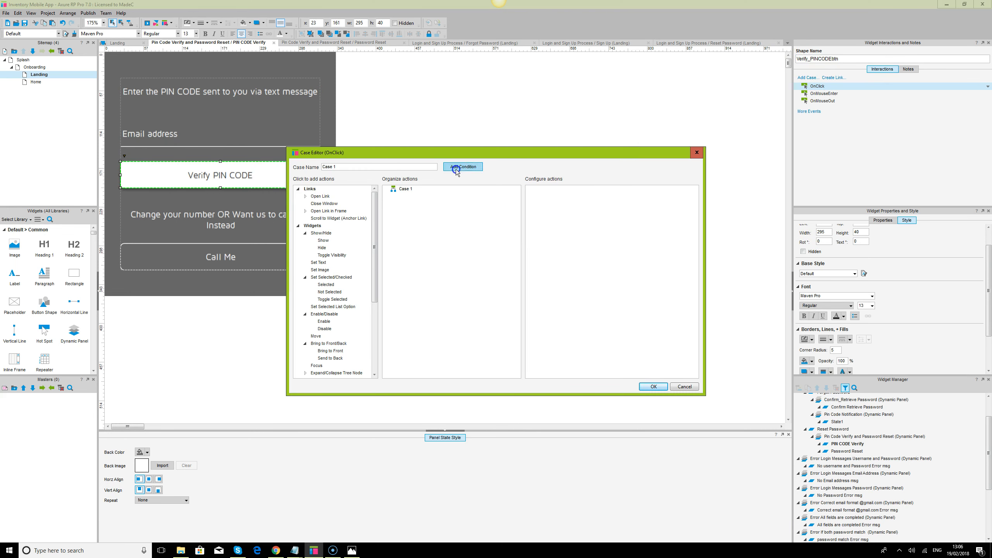
click(467, 167)
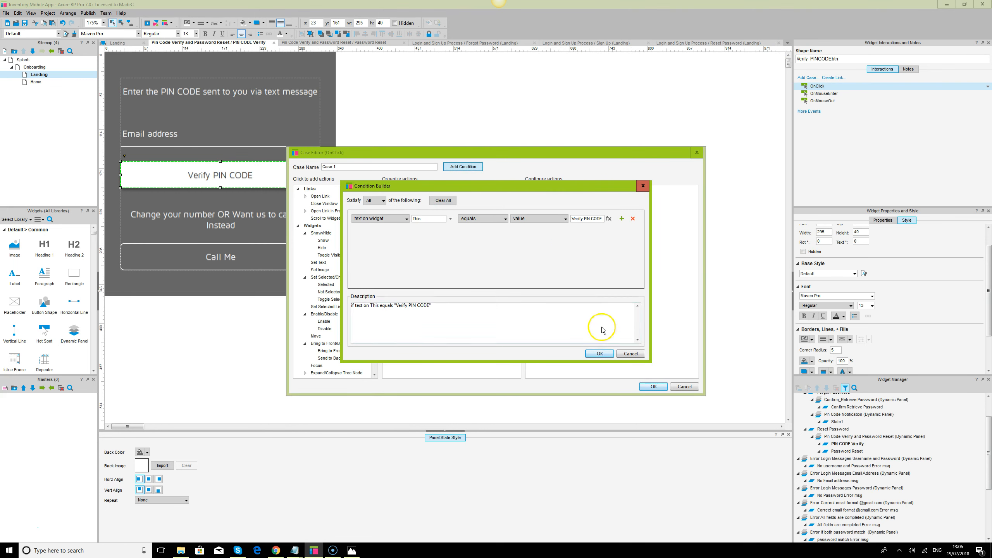
click(631, 354)
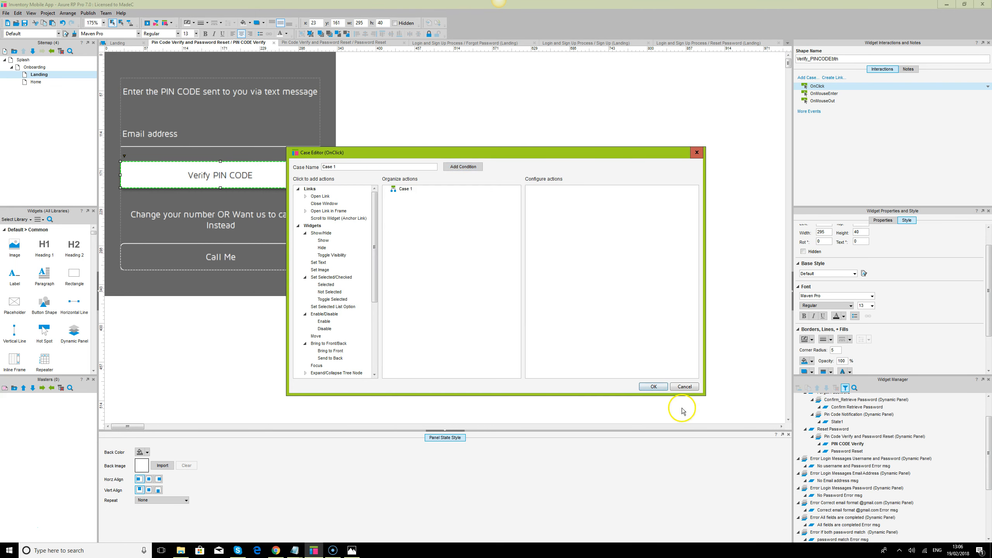
click(684, 386)
click(239, 138)
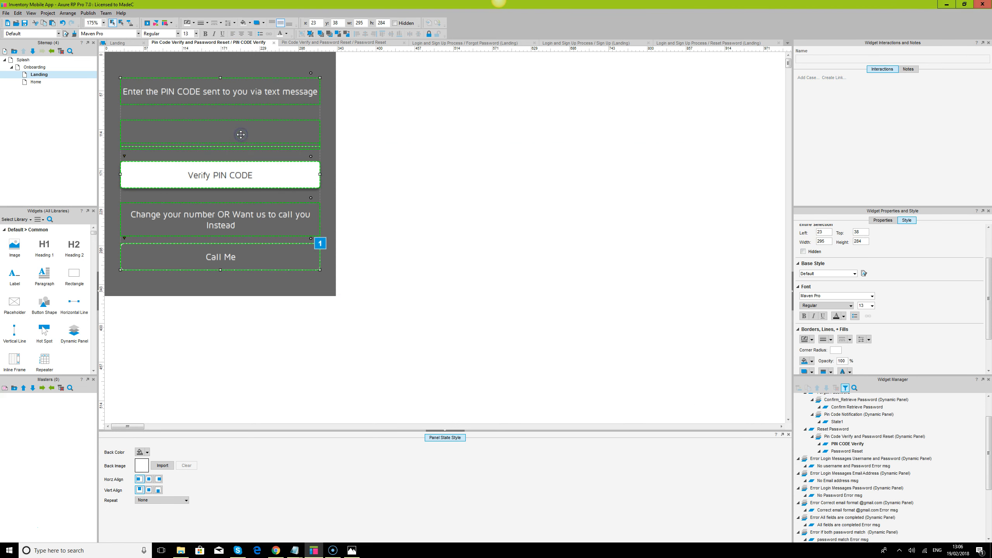
click(848, 62)
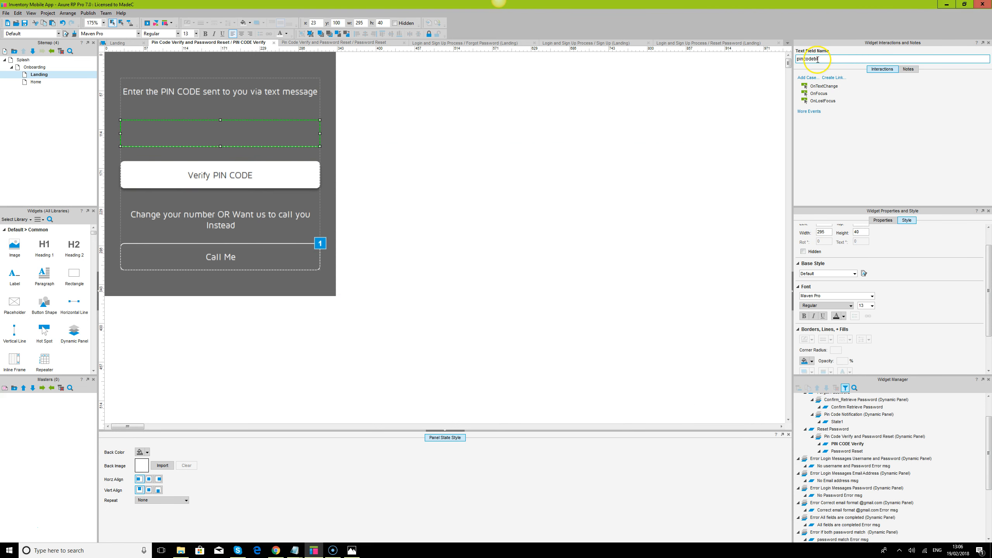
click(281, 174)
Start an OnClick case with a condition checking the pincodetxt field's text
double_click(817, 86)
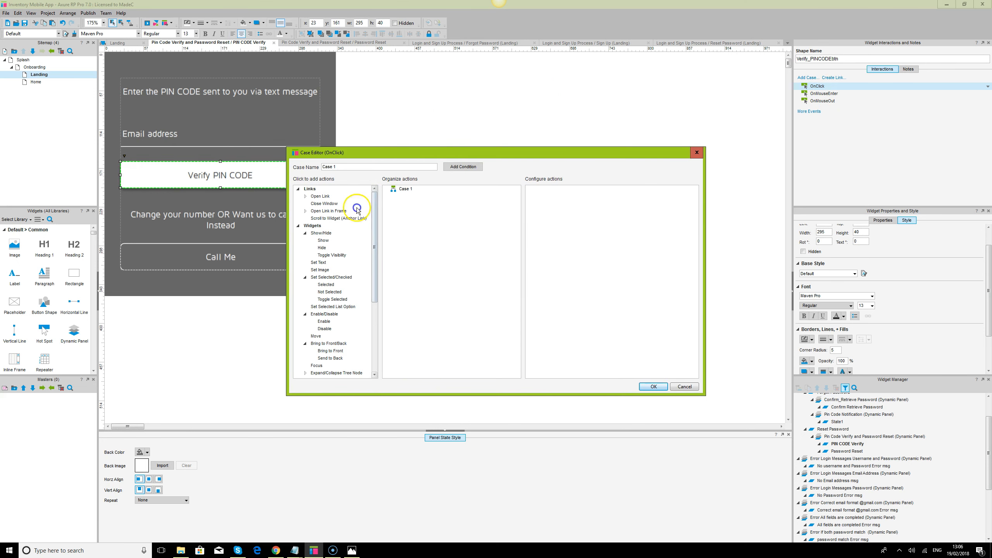
click(463, 167)
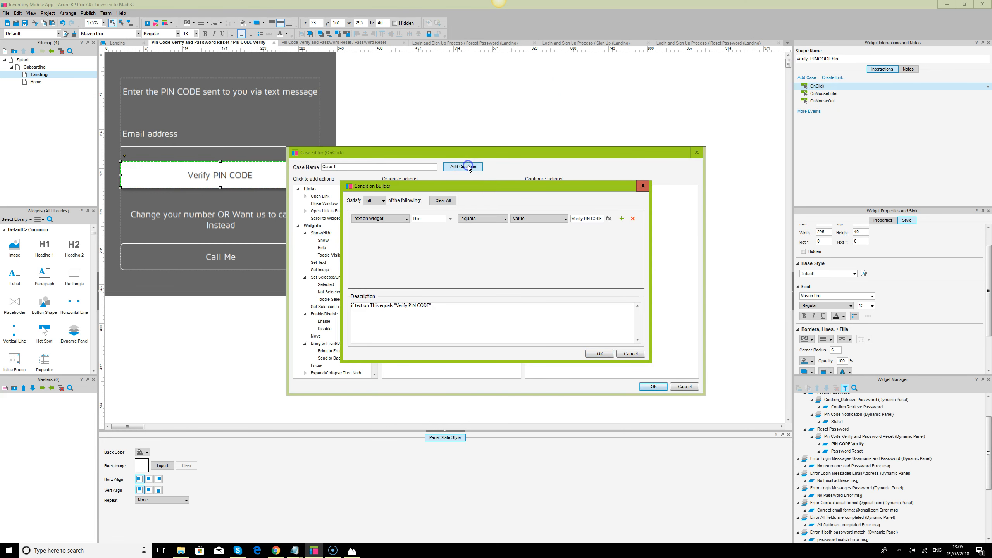
click(450, 220)
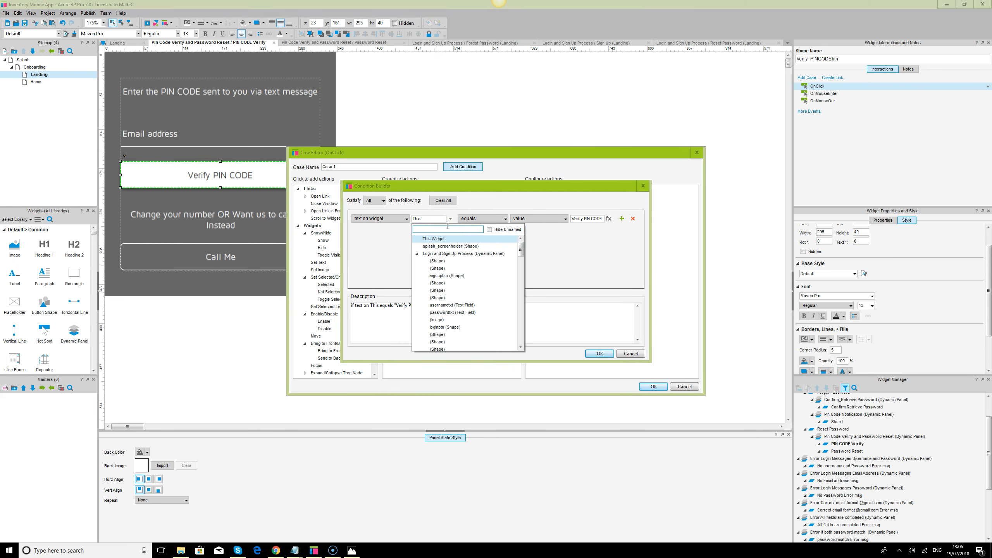
text(pin)
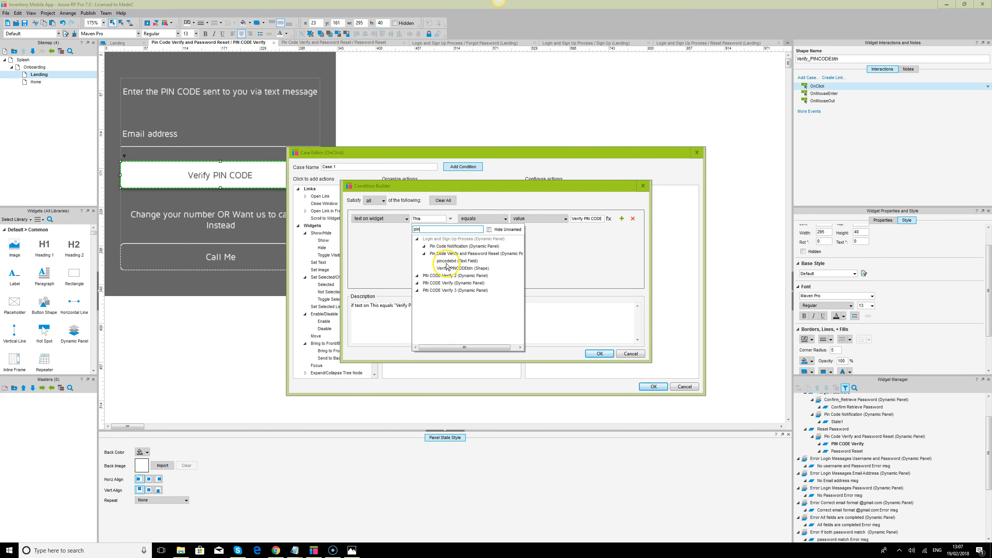
click(457, 261)
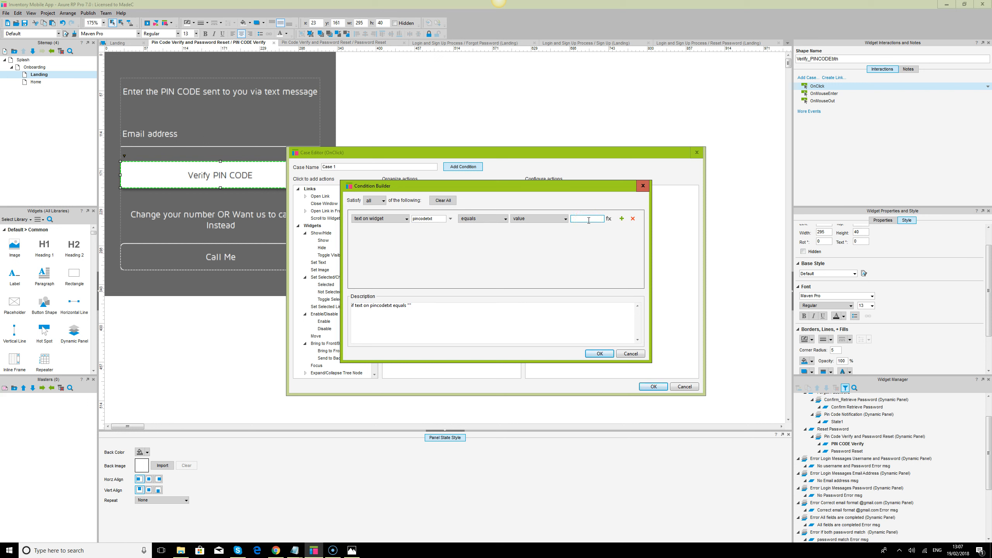
click(604, 354)
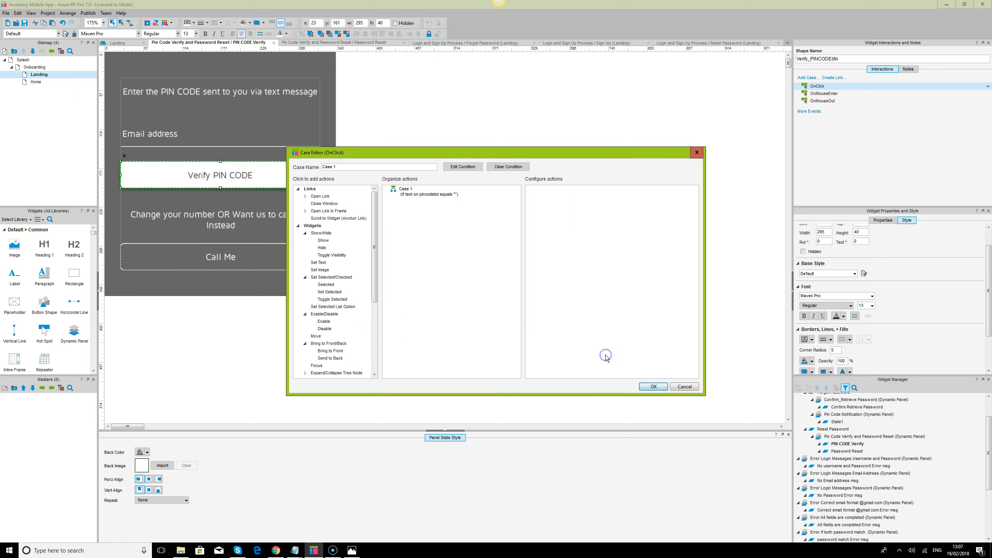
Add Show/Hide and Bring to Front actions and browse the three PIN CODE Verify panels
click(322, 248)
click(329, 344)
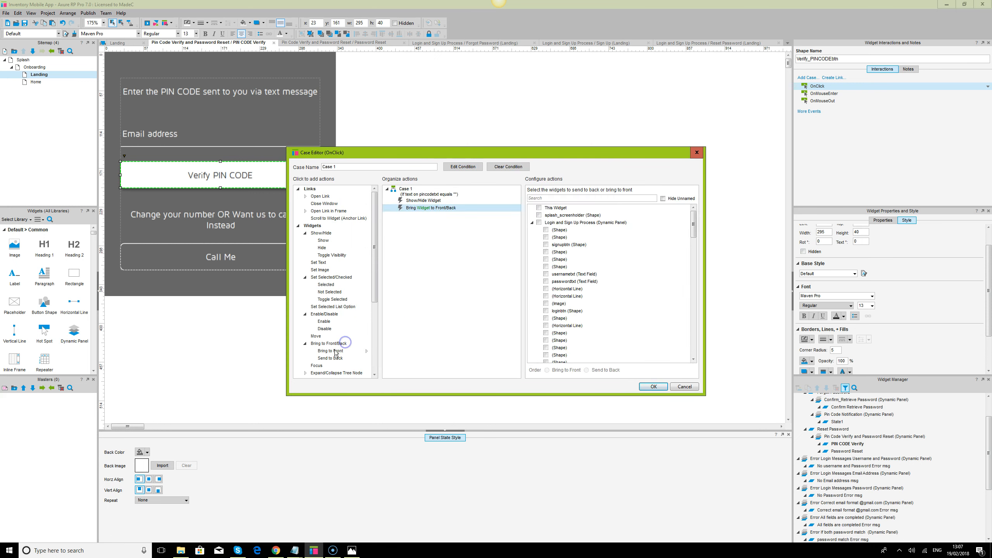
click(331, 344)
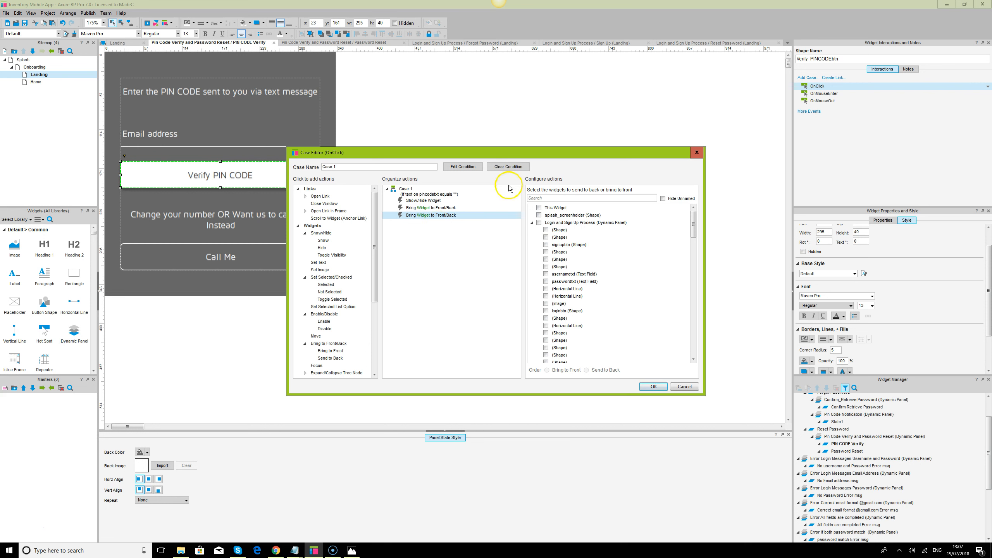
key(Delete)
click(432, 200)
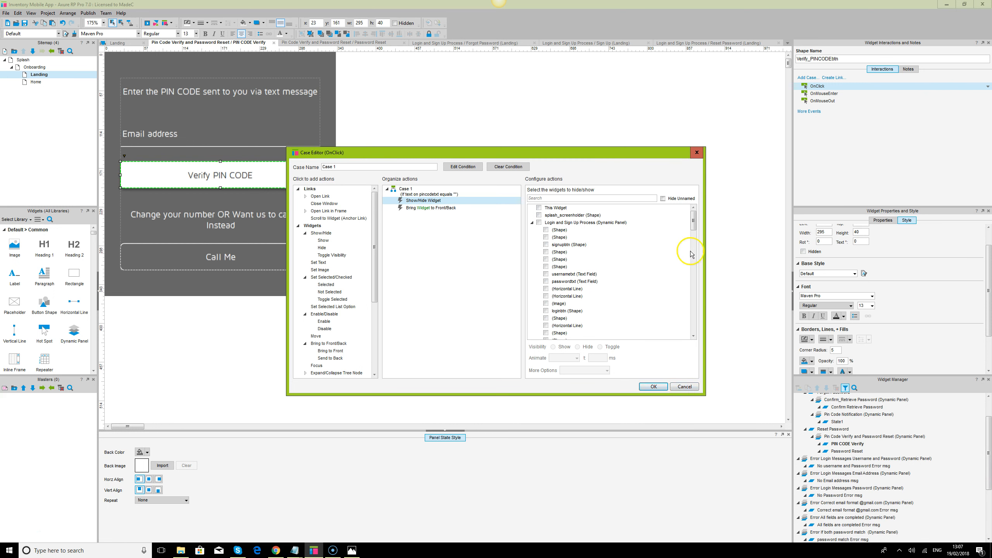
click(582, 199)
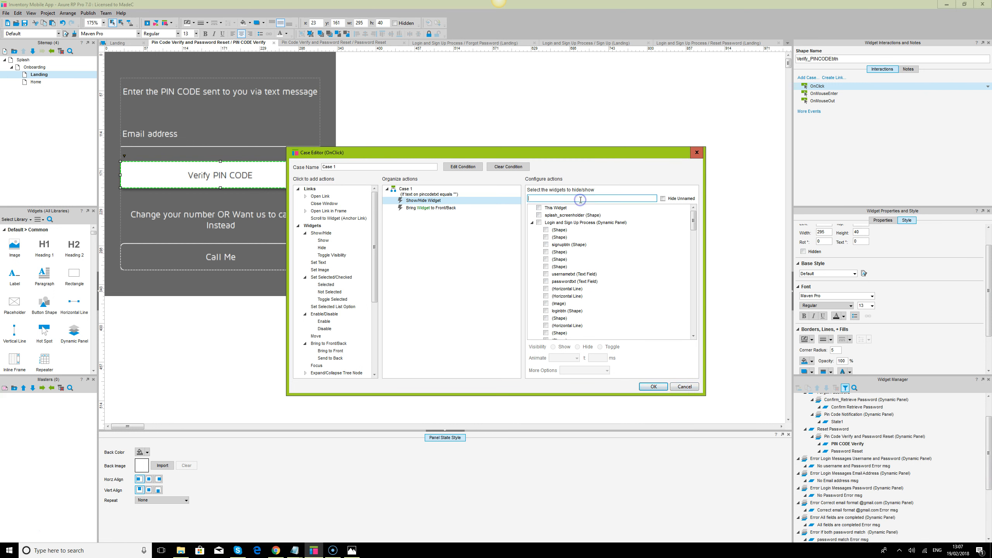
text(pin)
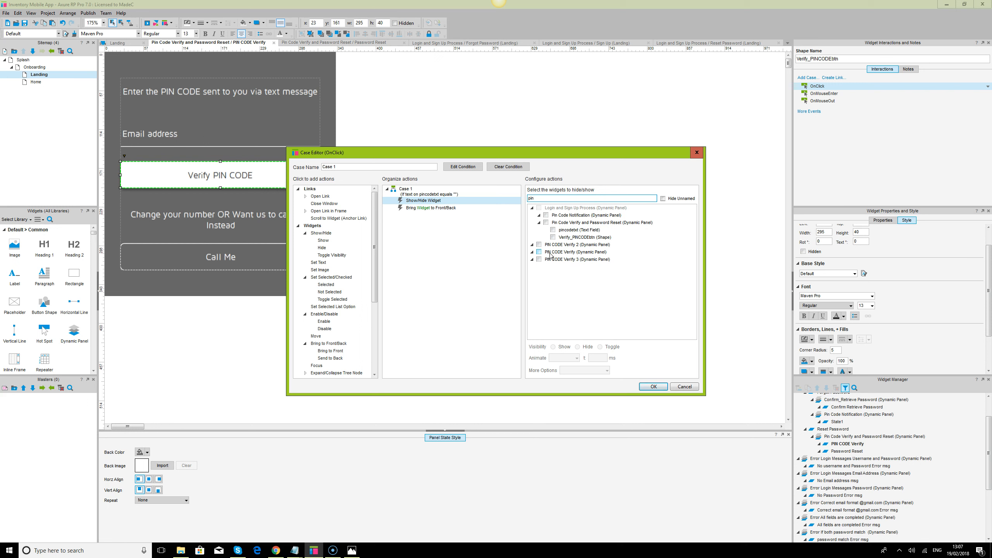
click(533, 245)
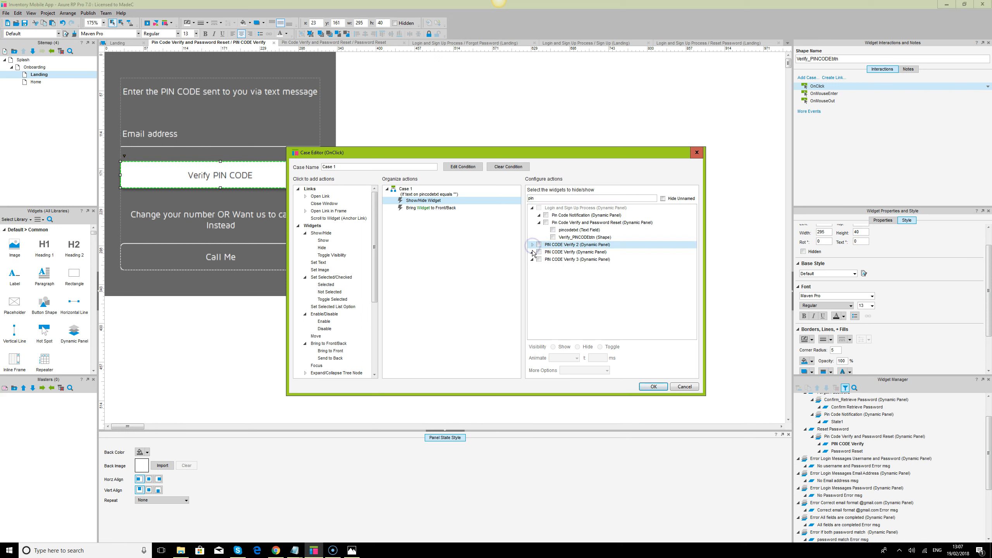
click(533, 253)
click(532, 260)
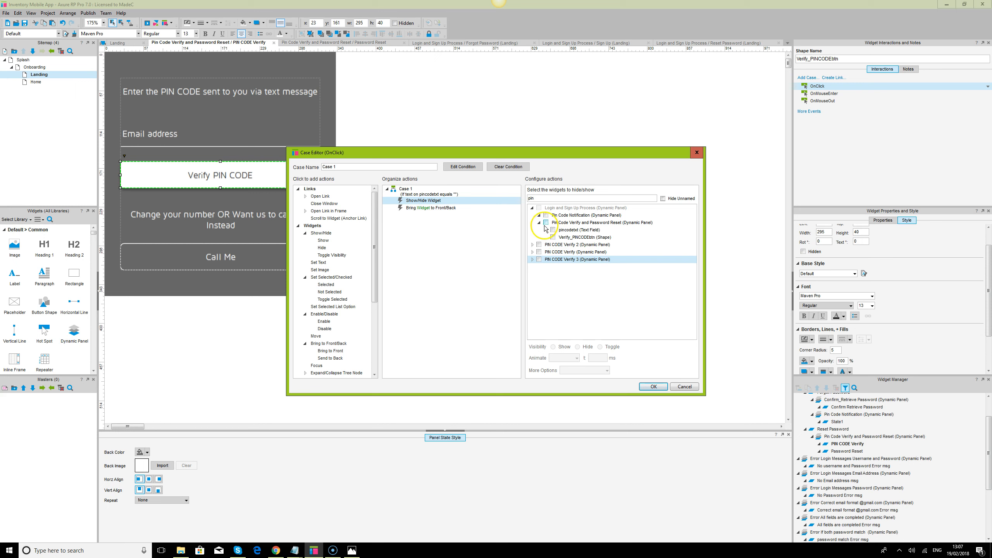
Cancel the unfinished case and enlarge the Widget Manager panel
click(684, 386)
click(684, 386)
drag(938, 375, 937, 294)
drag(922, 207, 911, 165)
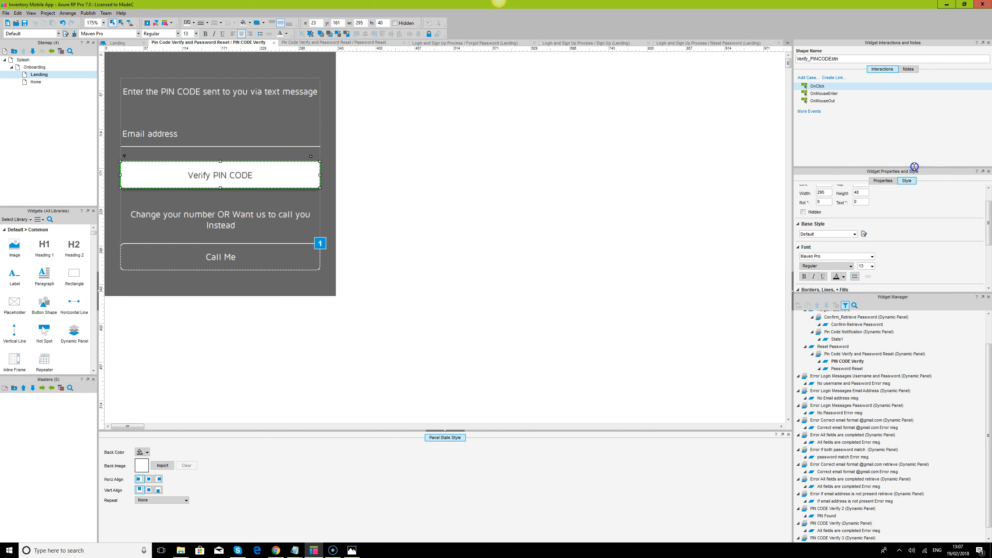
Add an OnClick case with the condition: text on pincodetxt equals an empty value
drag(987, 367, 988, 376)
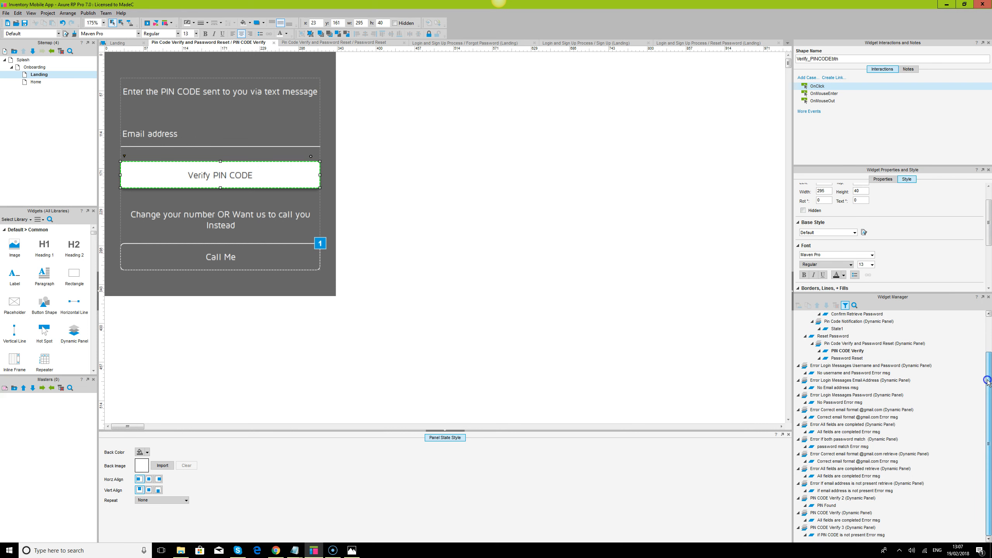
mouse_move(843, 517)
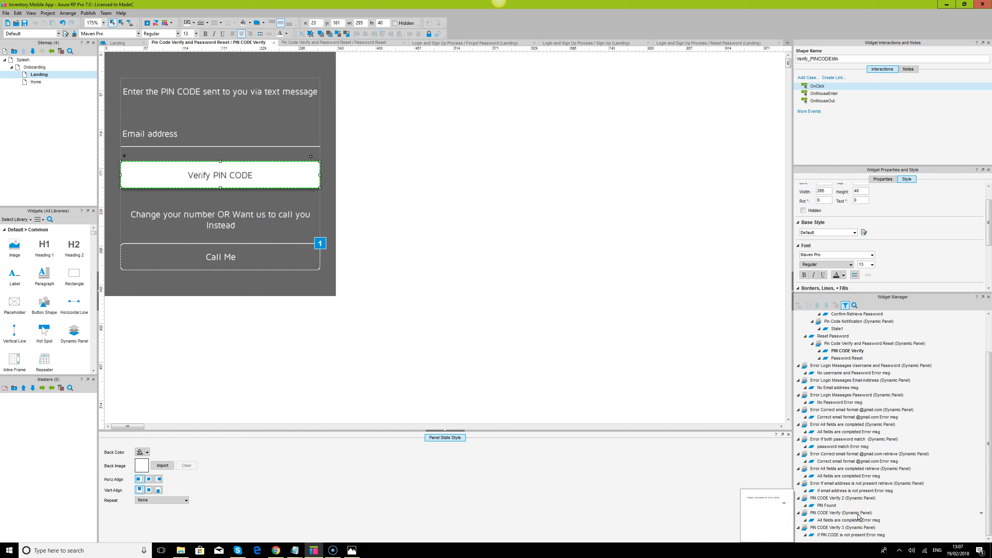
double_click(819, 87)
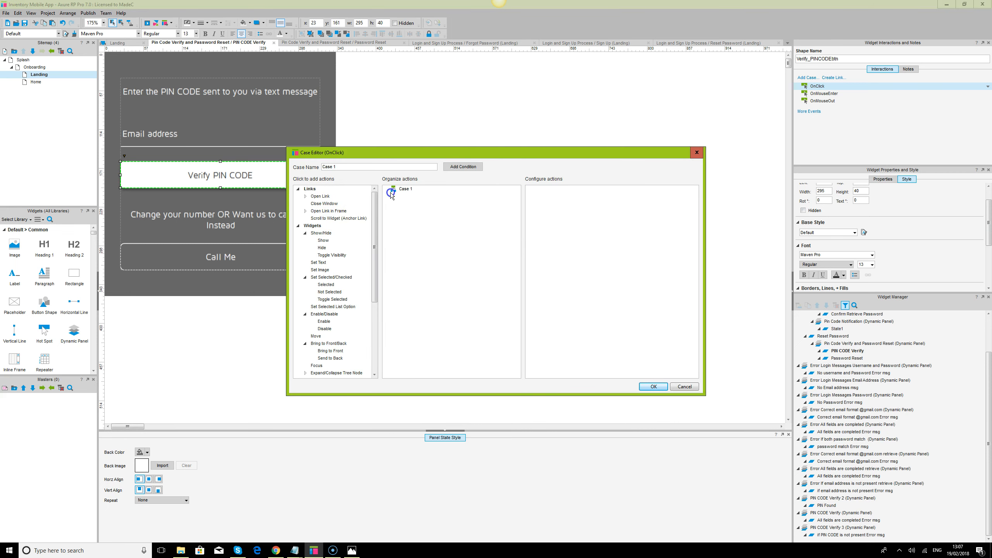
click(461, 167)
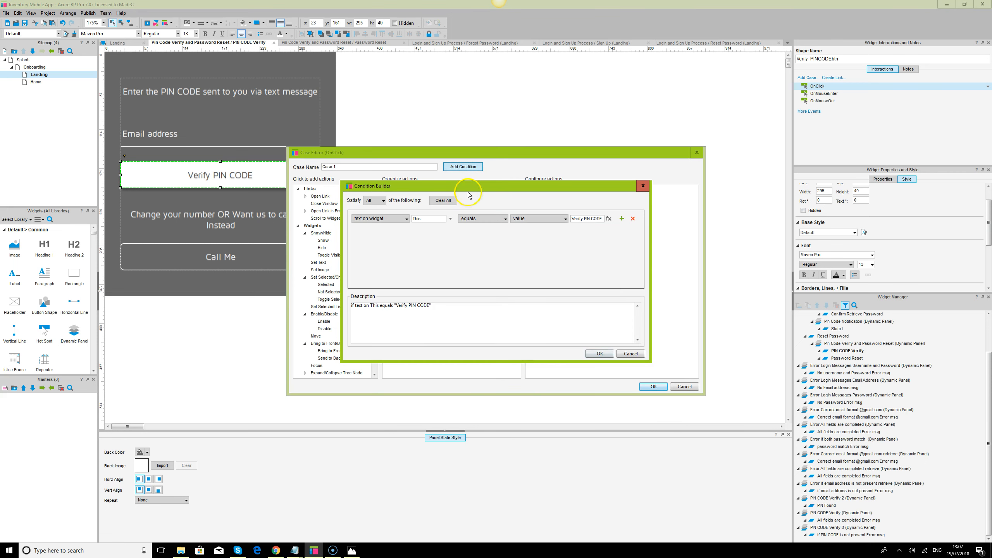
click(451, 218)
text(pin)
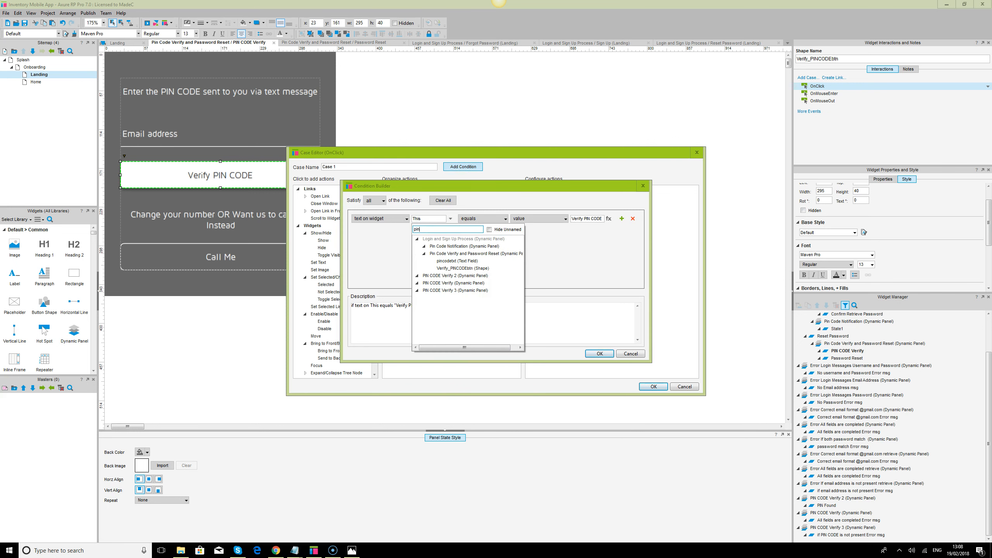
click(457, 261)
click(592, 218)
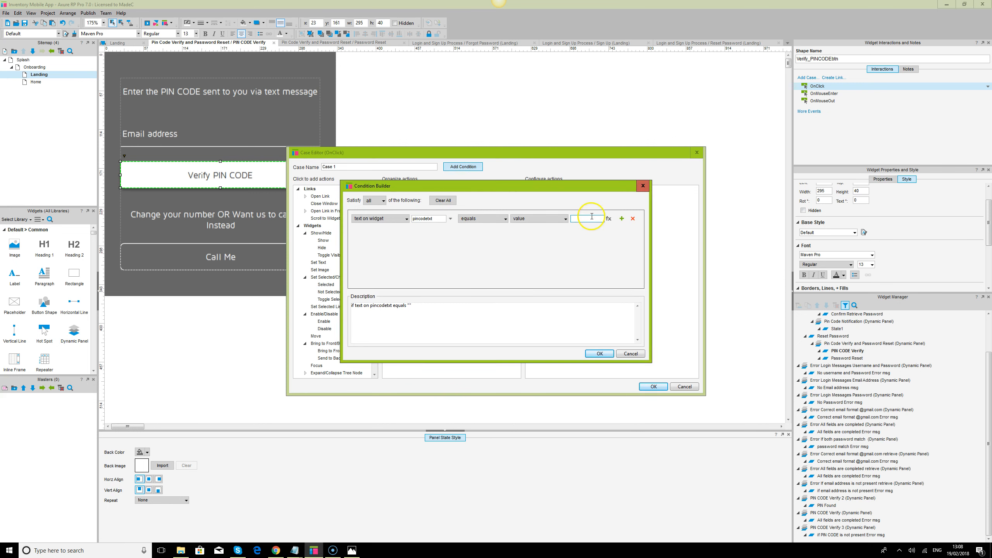
click(600, 354)
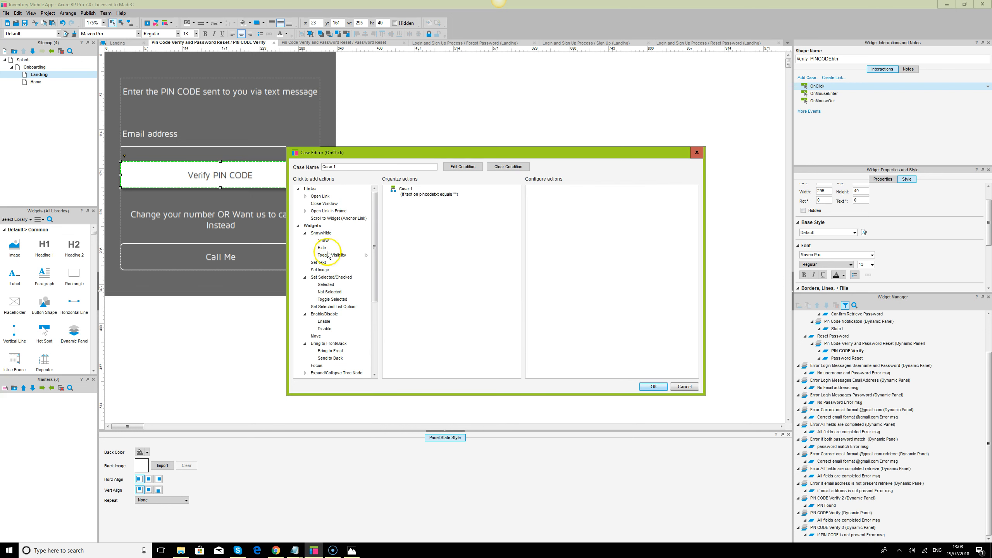
Show PIN CODE Verify as a lightbox, bring it to front, and save the case
click(324, 241)
click(331, 351)
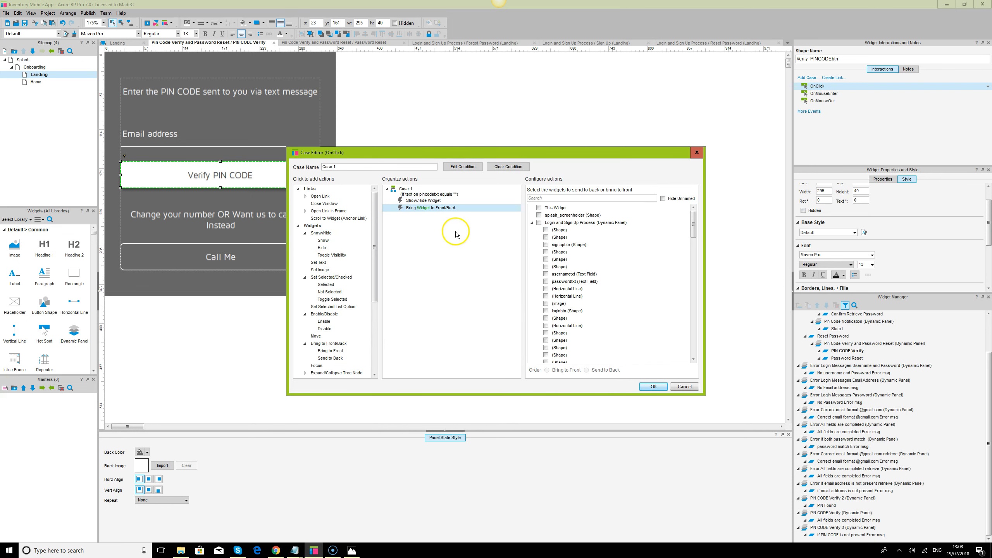
click(426, 200)
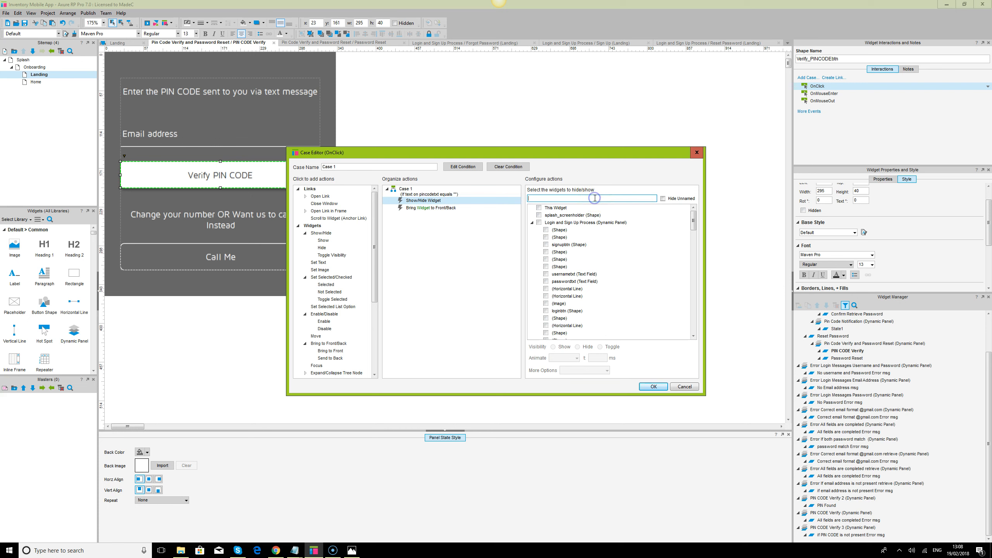
text(P)
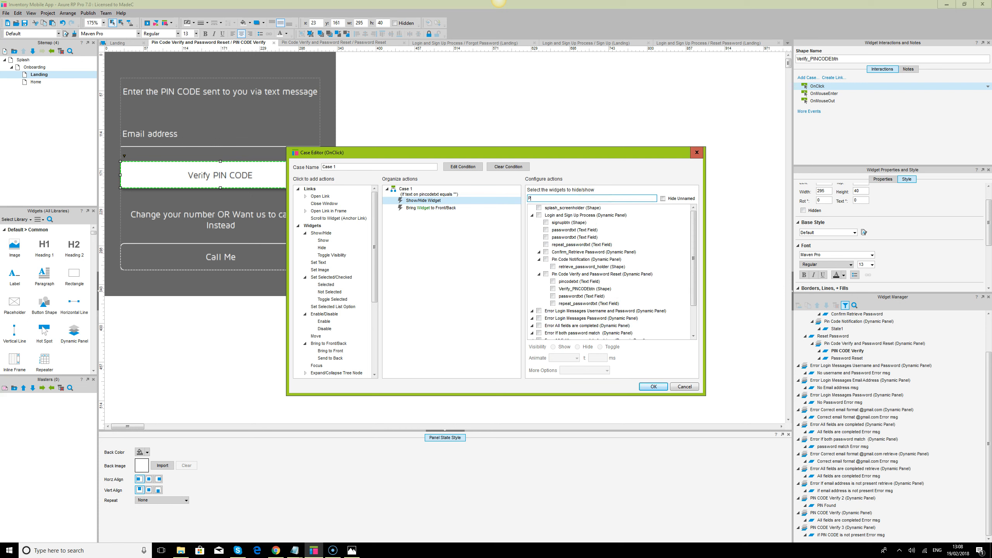
text(in)
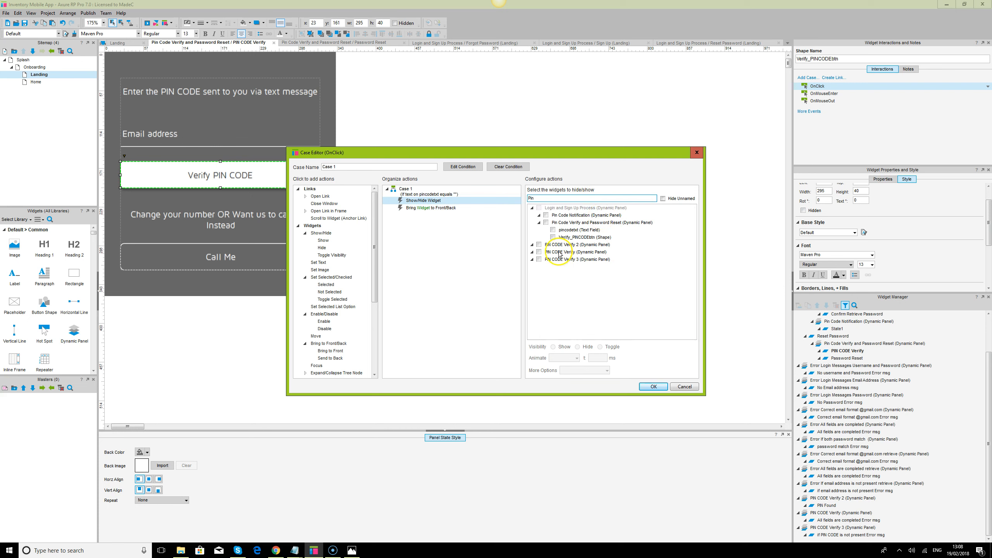
click(539, 252)
click(588, 369)
click(588, 396)
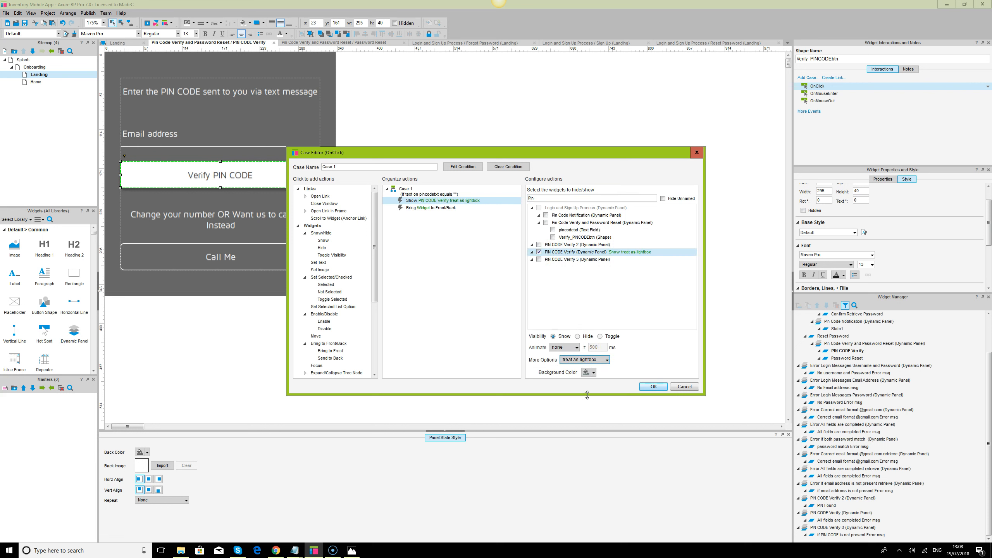
click(451, 209)
text(pin)
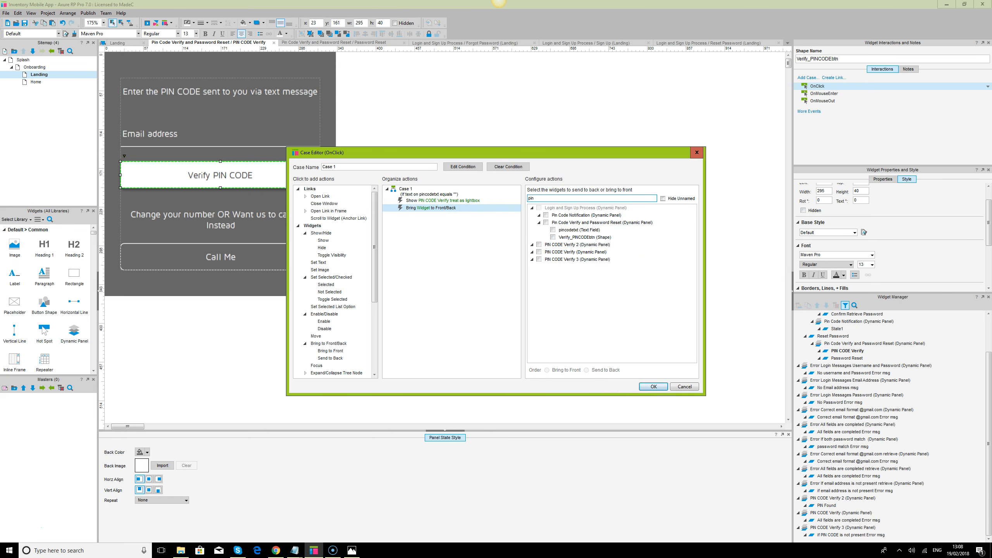
click(539, 252)
click(652, 387)
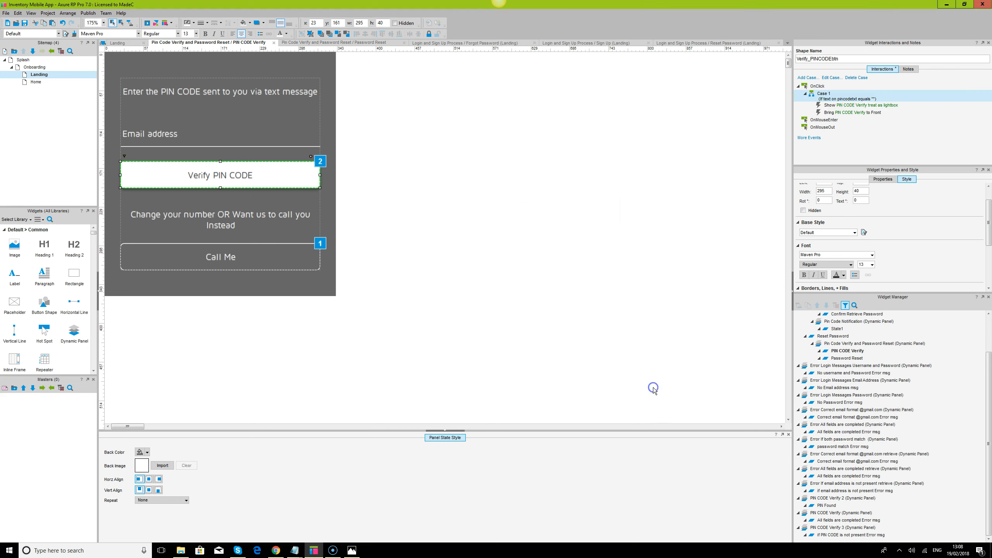
Preview the All fields are completed Error msg state and review the button's Case 1
double_click(840, 520)
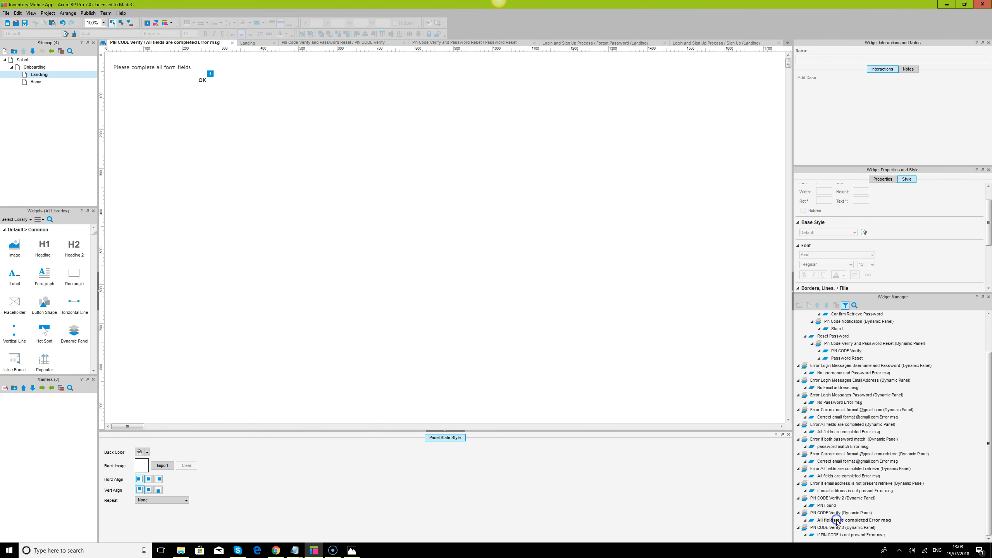
click(233, 43)
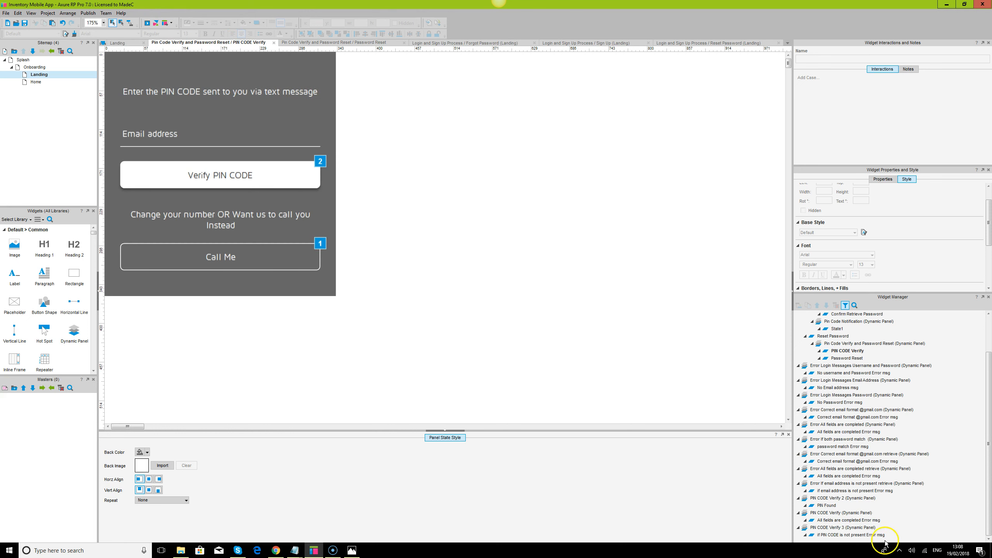
click(272, 173)
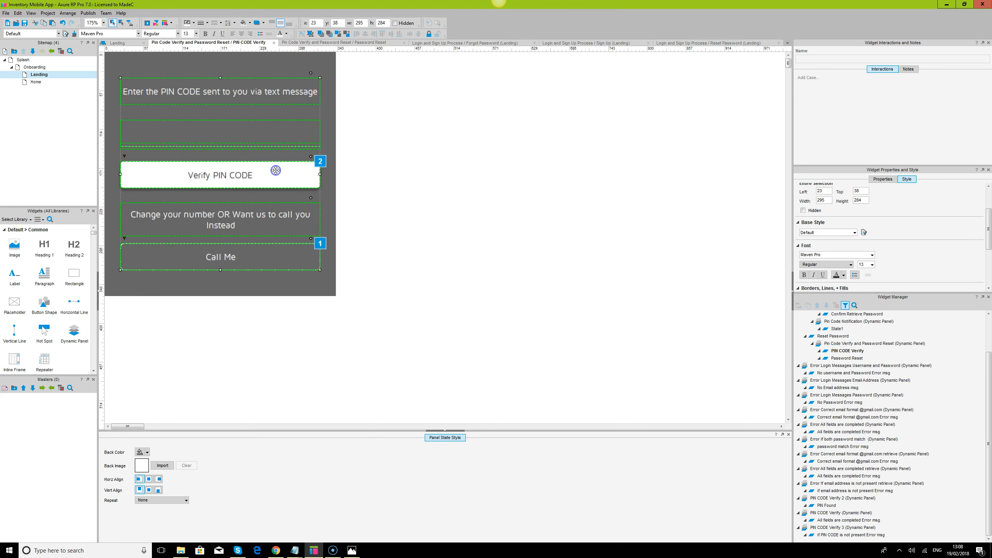
double_click(828, 93)
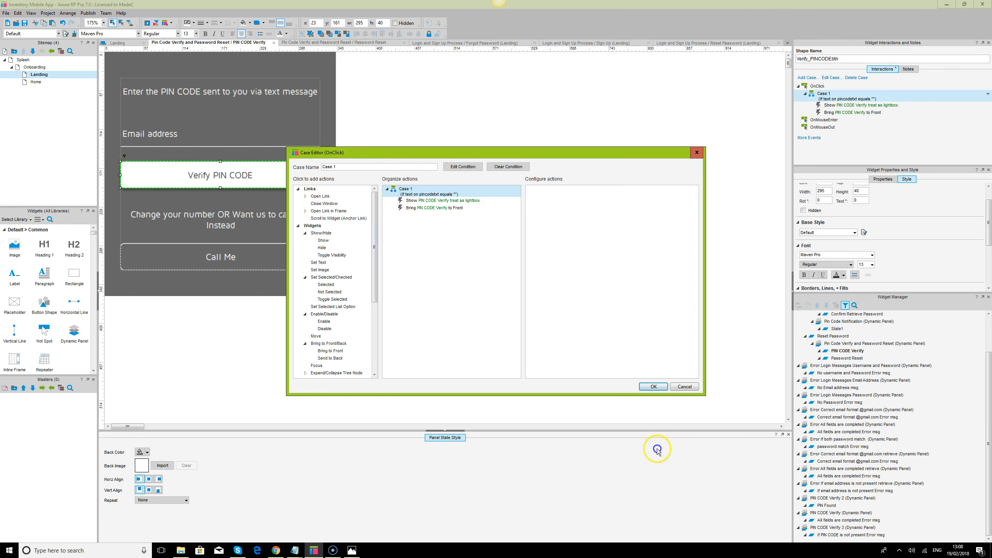
click(692, 387)
Add a second OnClick case with a condition testing whether pincodetxt's text is empty
click(807, 78)
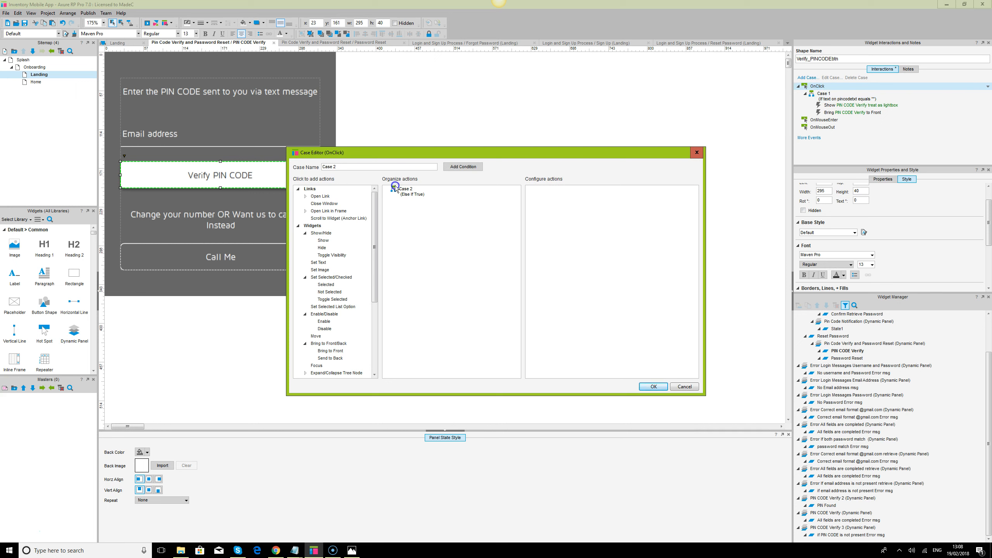
click(462, 167)
click(451, 219)
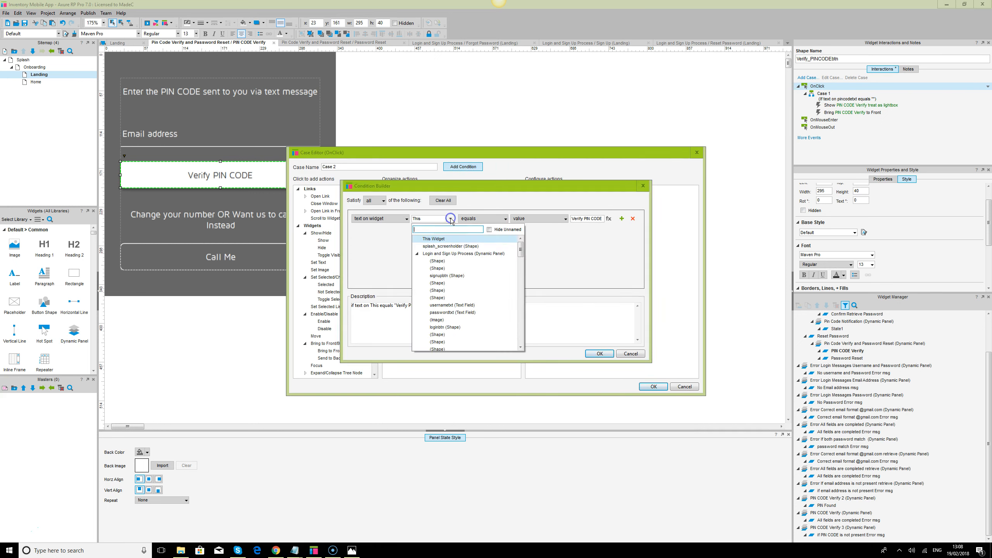
text(pin)
click(454, 261)
click(583, 219)
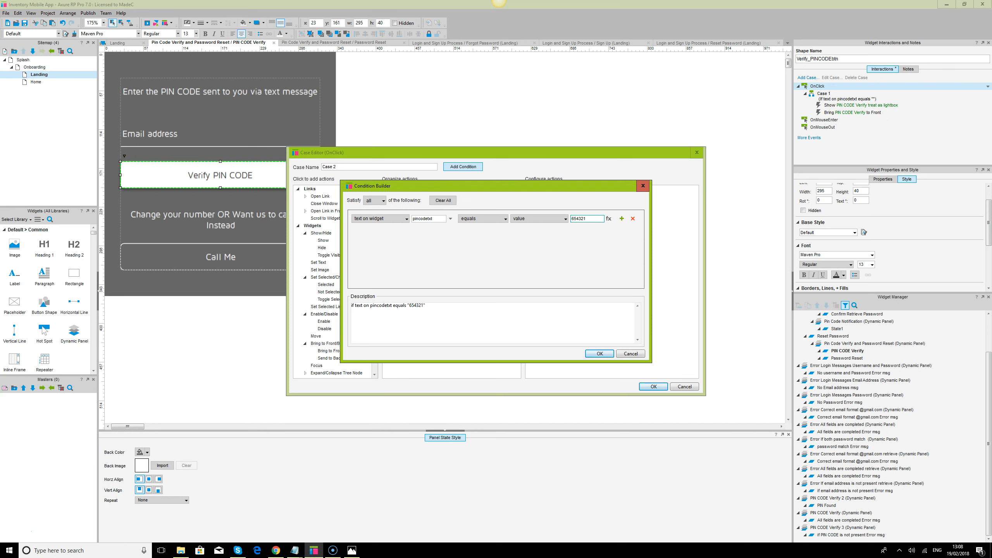
click(596, 354)
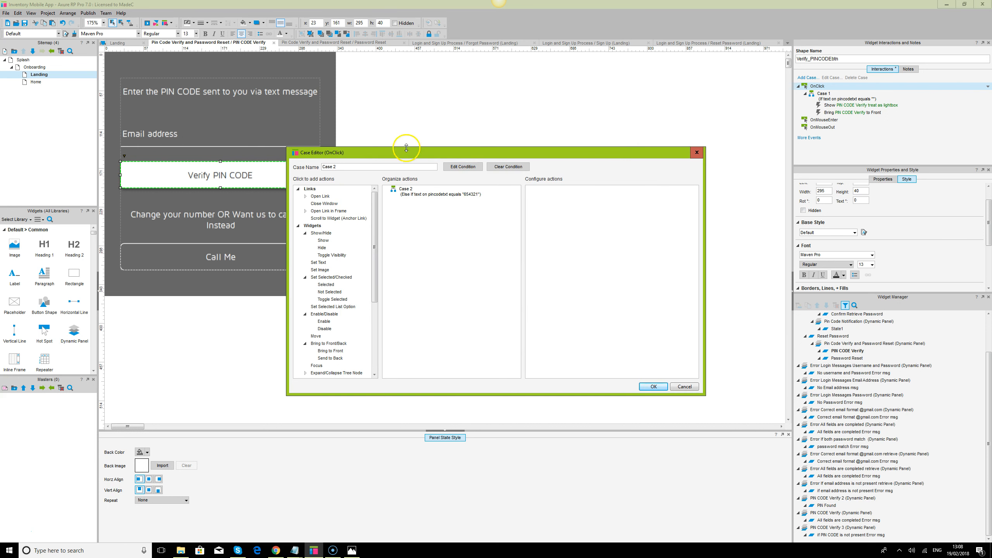
click(323, 241)
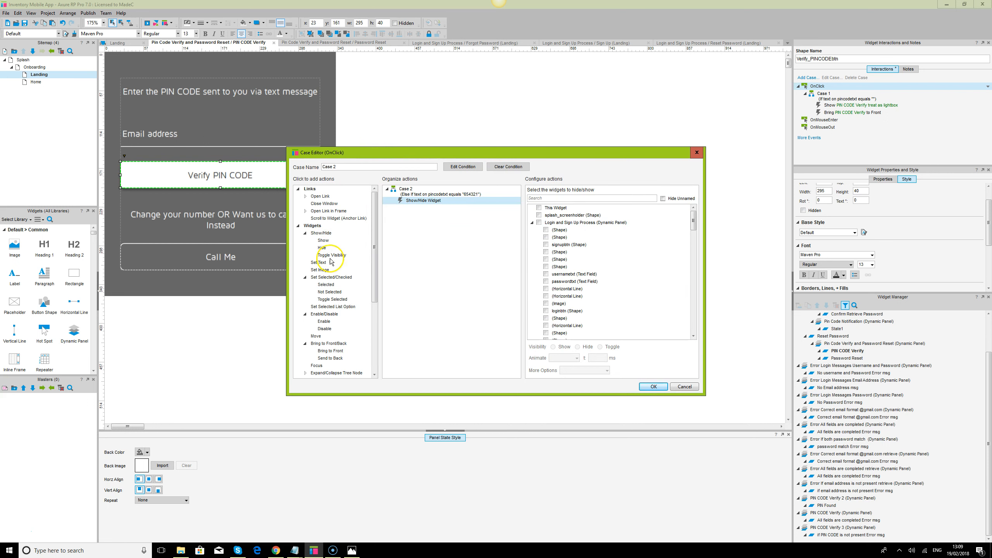
click(329, 343)
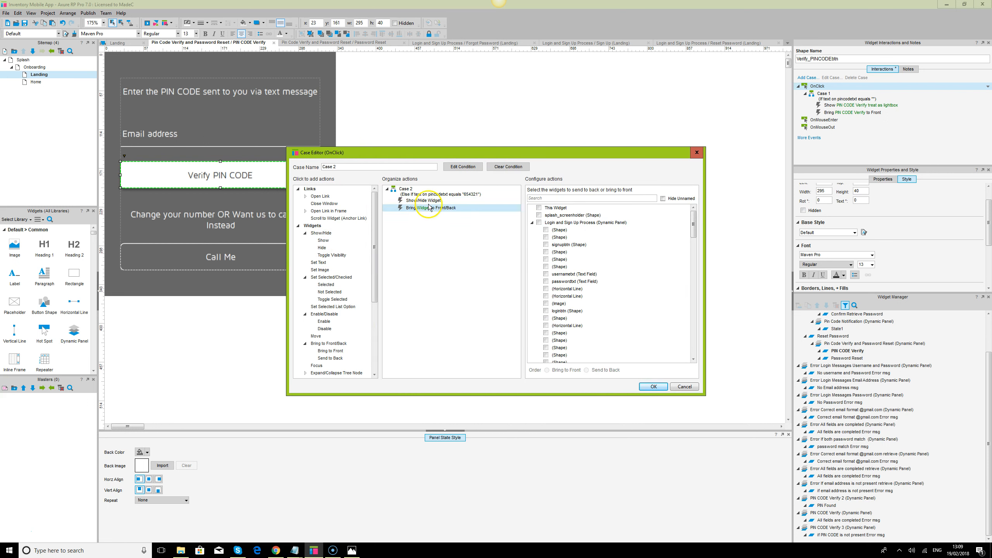
click(504, 202)
click(541, 199)
text(pin)
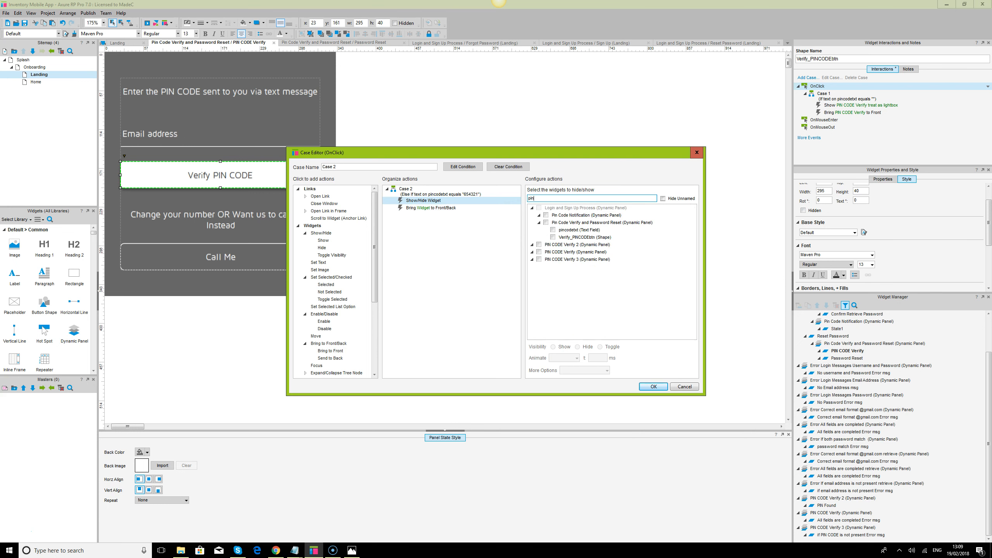
click(539, 259)
click(604, 371)
click(578, 393)
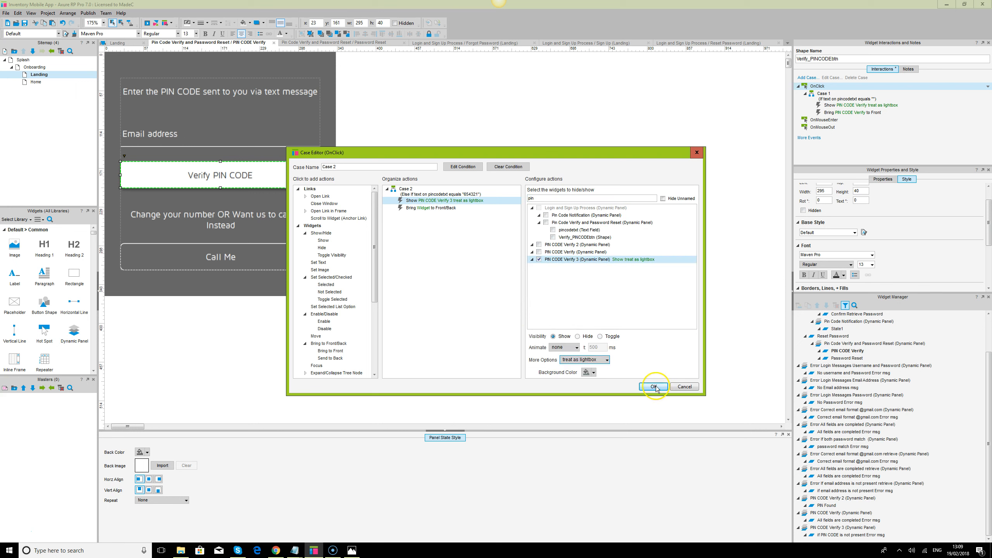
Set Bring to Front to target PIN CODE Verify 3 and save Case 2
click(444, 207)
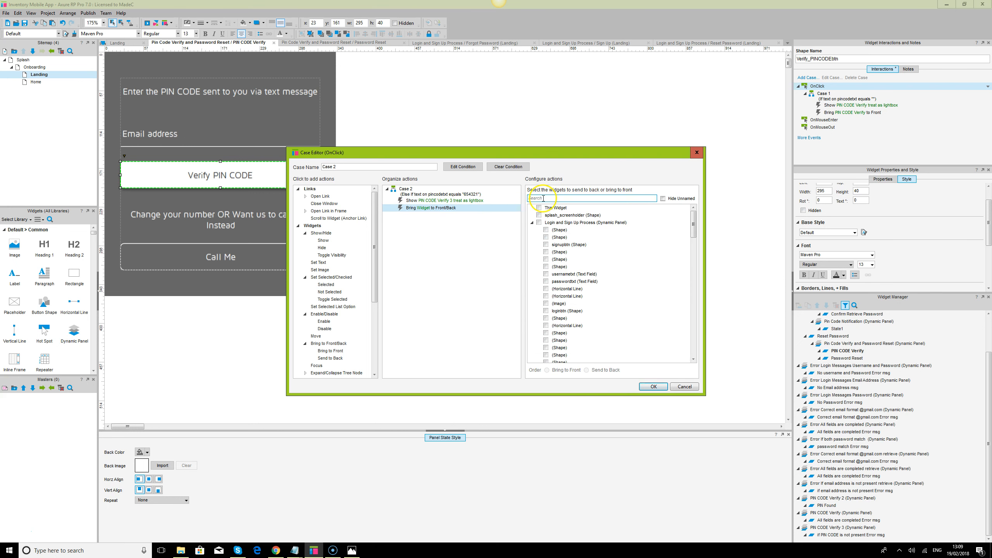
click(543, 198)
text(pi)
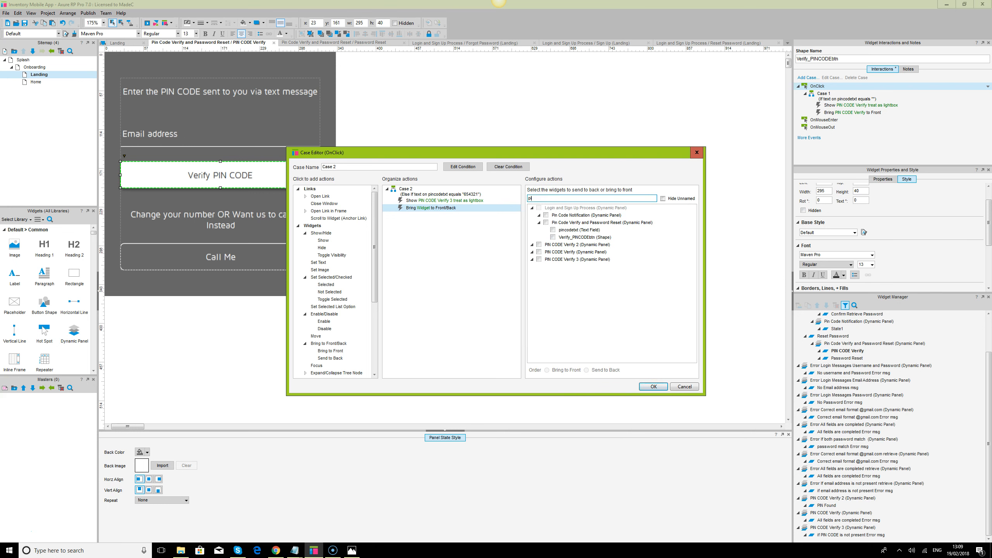
click(539, 260)
click(654, 387)
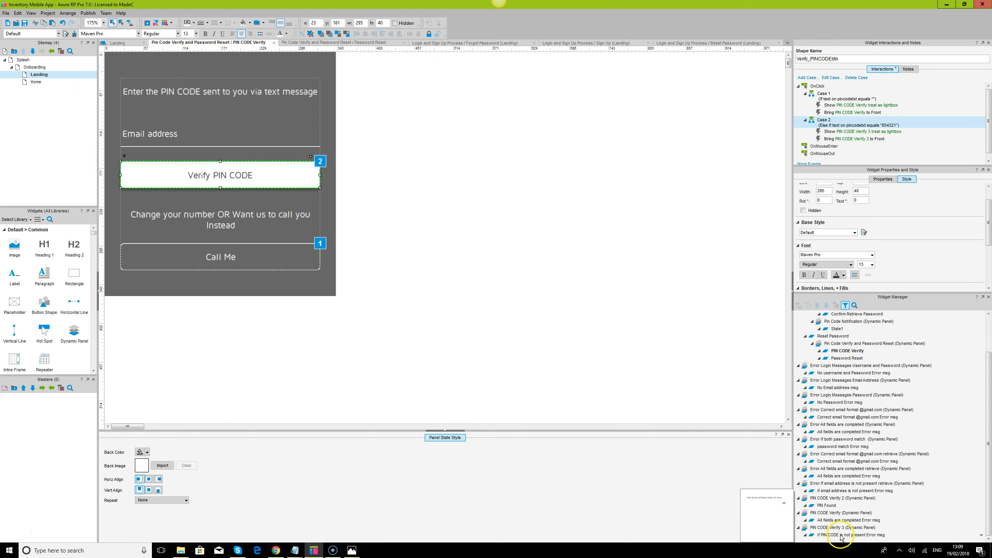
Open the 'if PIN CODE is not present' Error msg state and begin editing its message
double_click(841, 536)
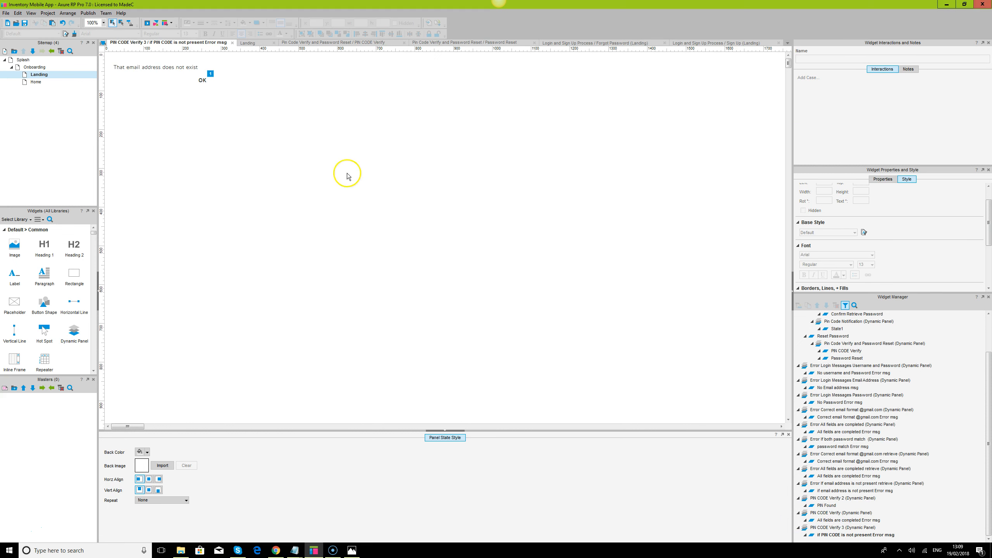
double_click(167, 67)
click(127, 69)
drag(133, 67, 163, 67)
text(Pl)
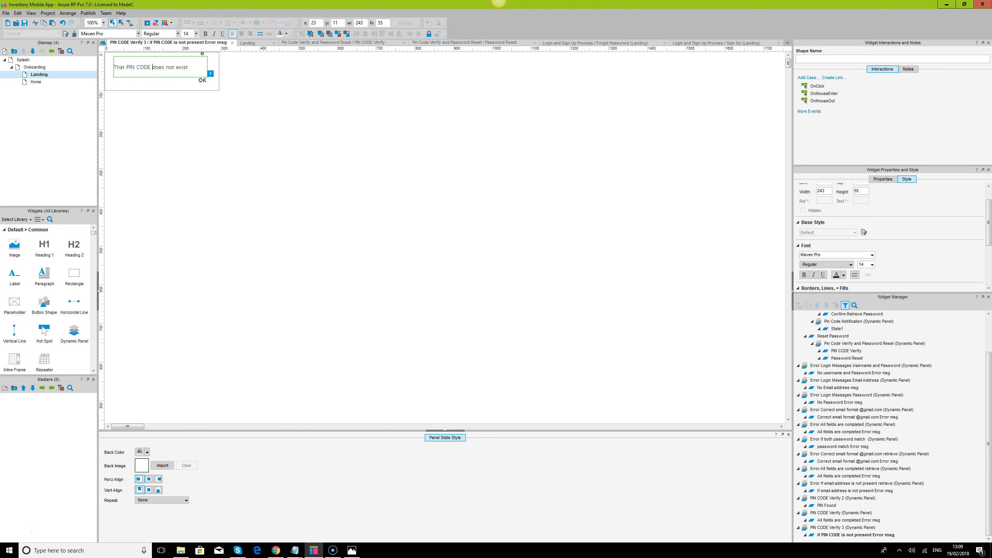
key(Escape)
Reword the message to 'That PIN CODE is invalid' and reopen the PIN CODE Verify state
double_click(160, 67)
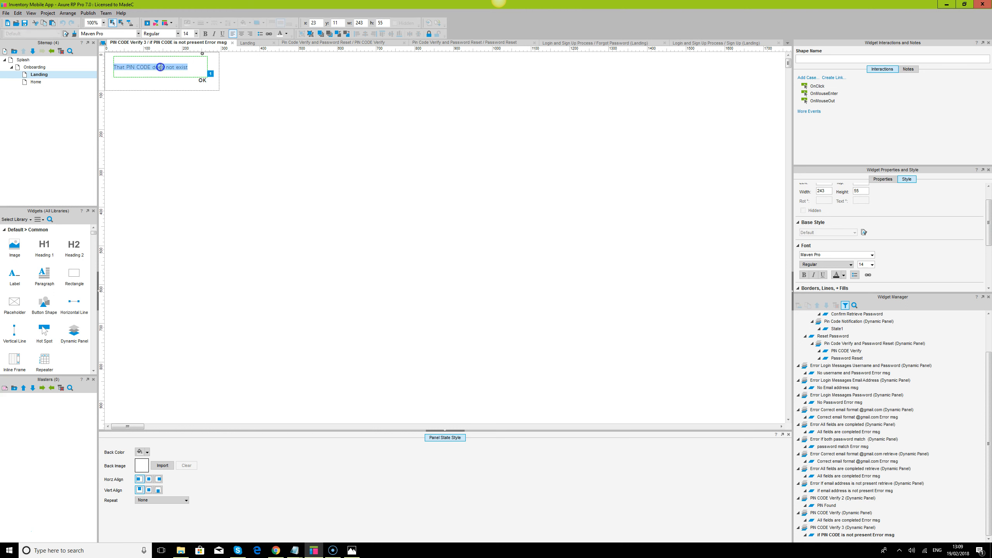
click(292, 93)
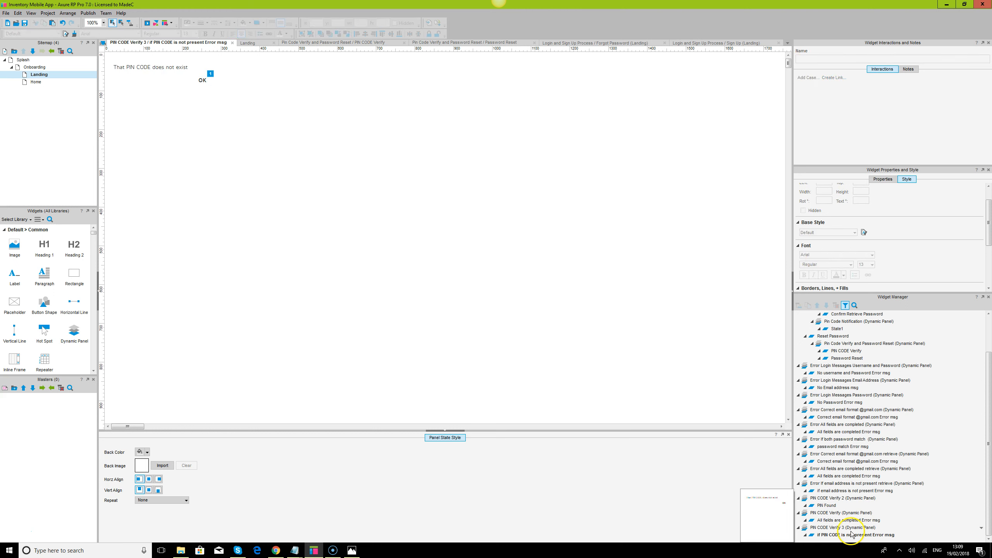
click(161, 65)
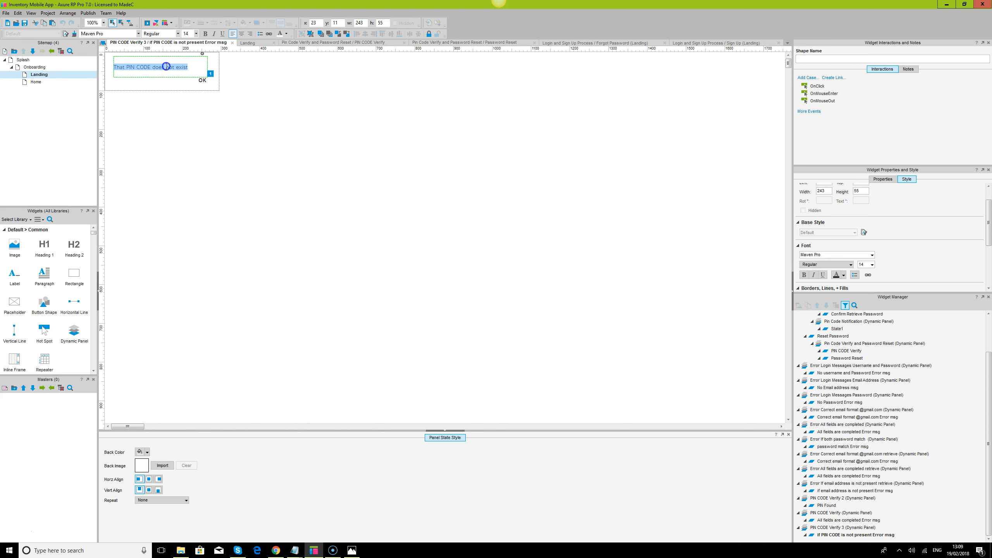
drag(152, 67, 189, 69)
text(i)
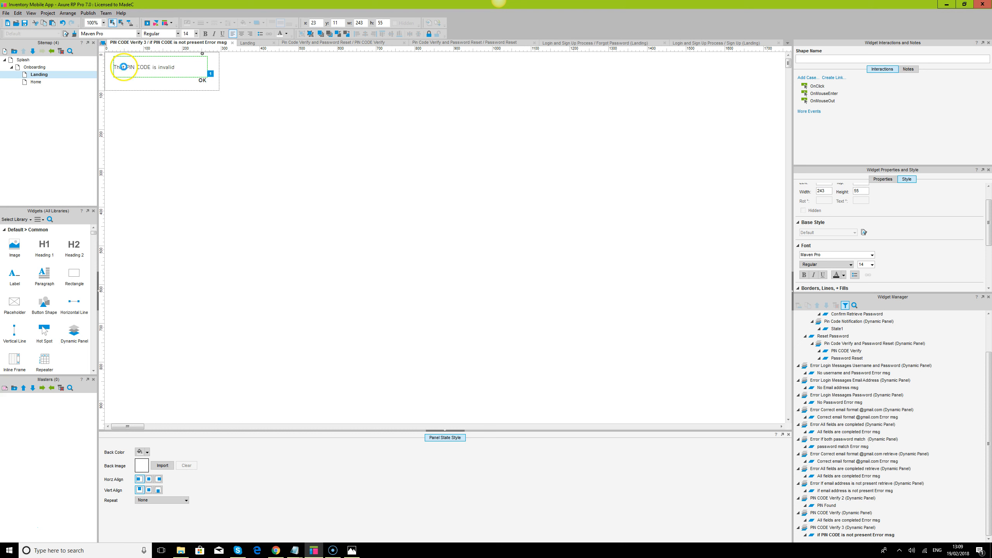
click(386, 175)
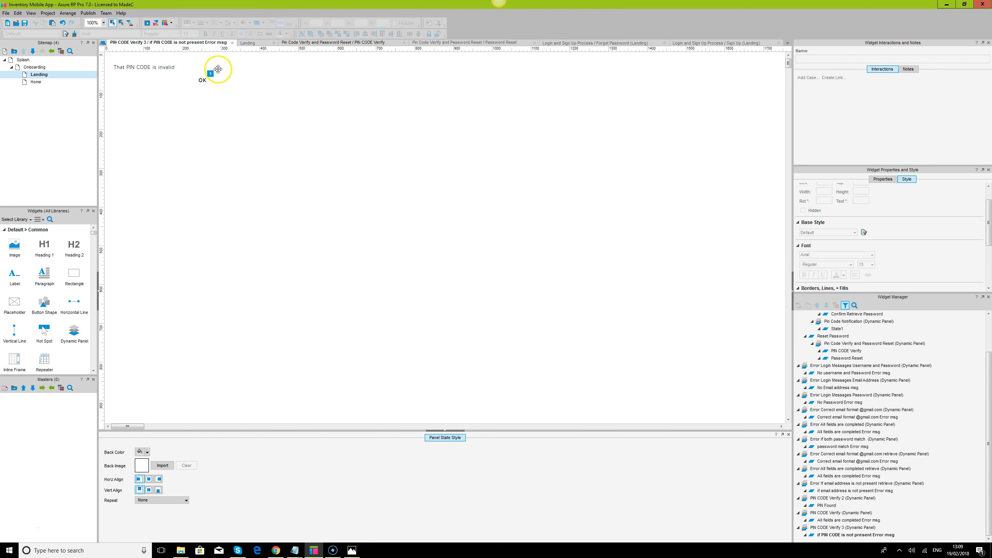
double_click(847, 351)
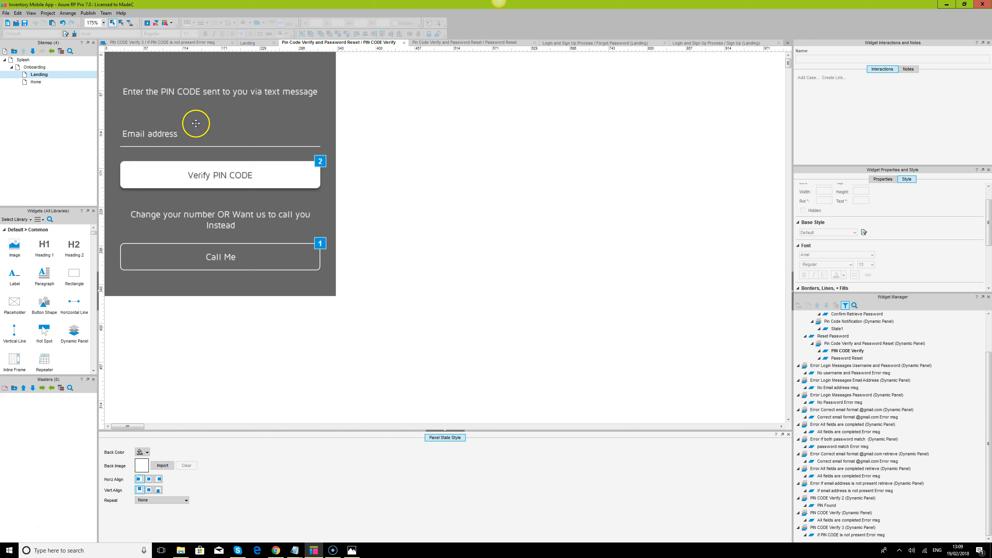
Add Case 3 to Verify PIN CODE with the condition: pincodetxt text equals 123456
click(289, 178)
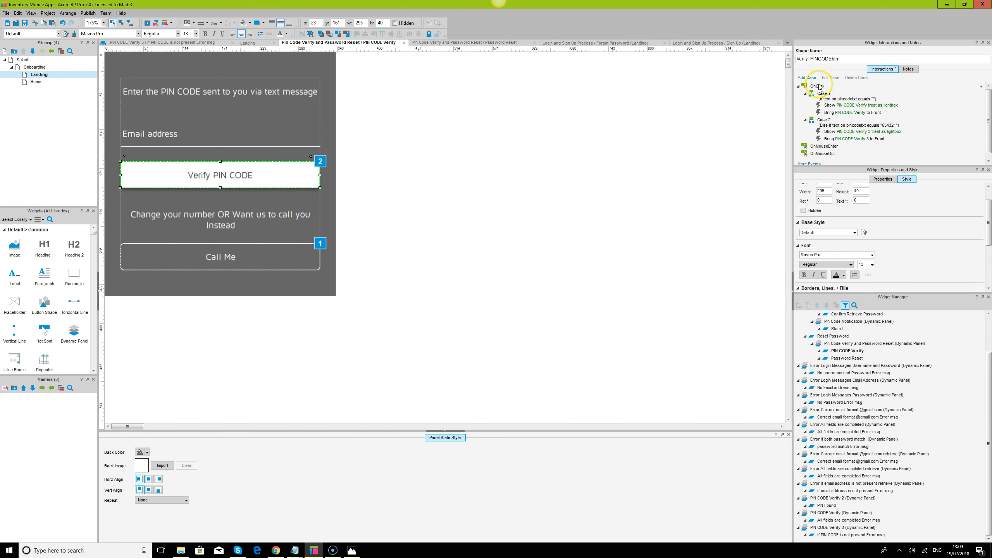
double_click(818, 86)
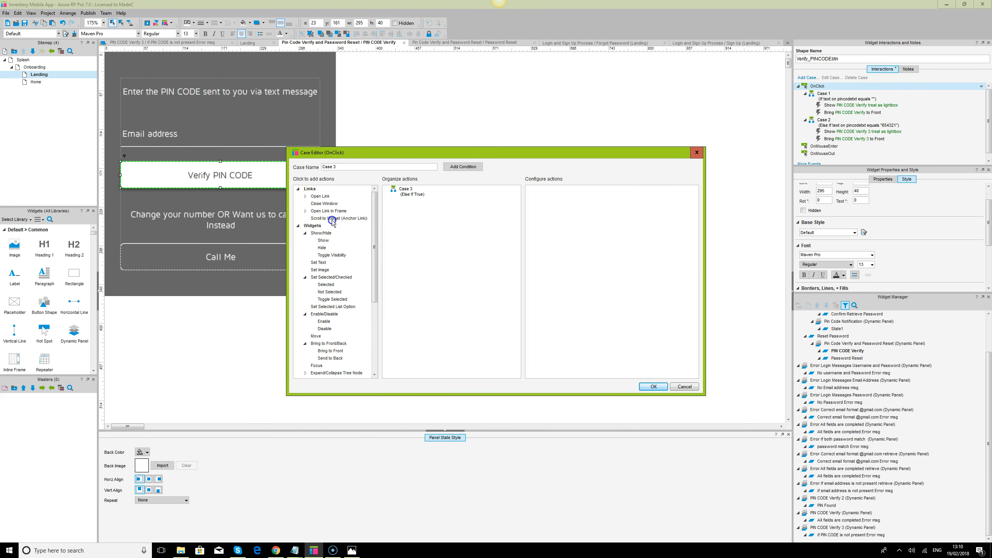
click(475, 167)
click(439, 219)
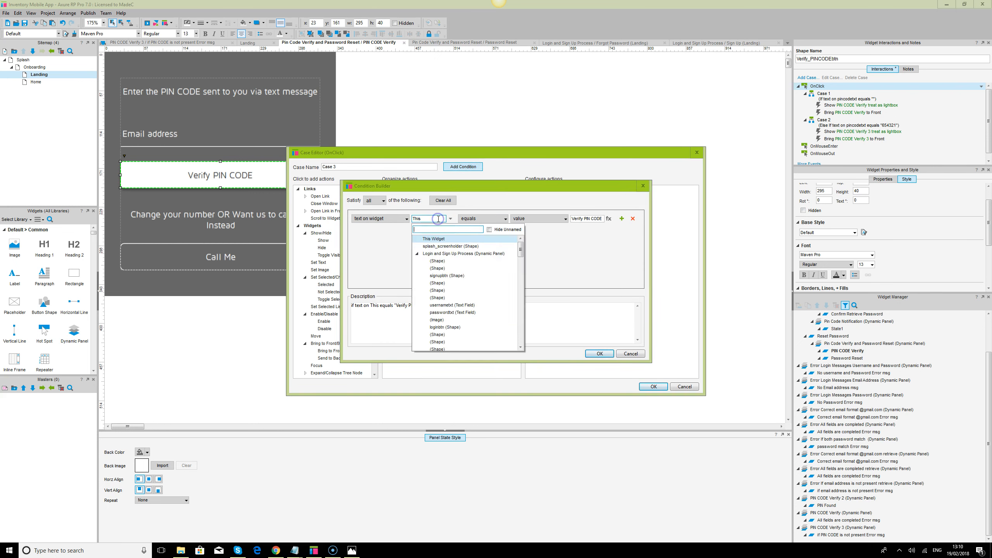
text(pin)
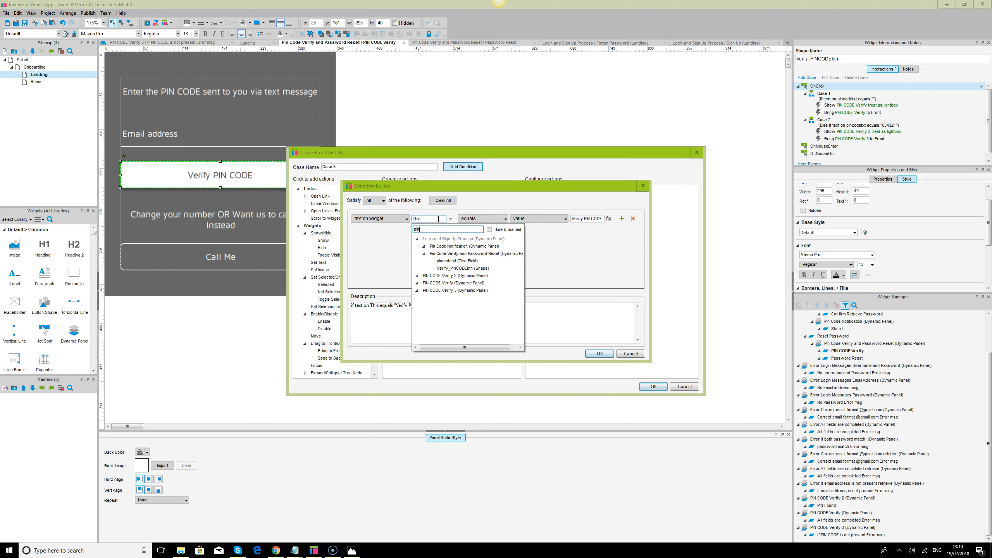
click(457, 261)
click(583, 218)
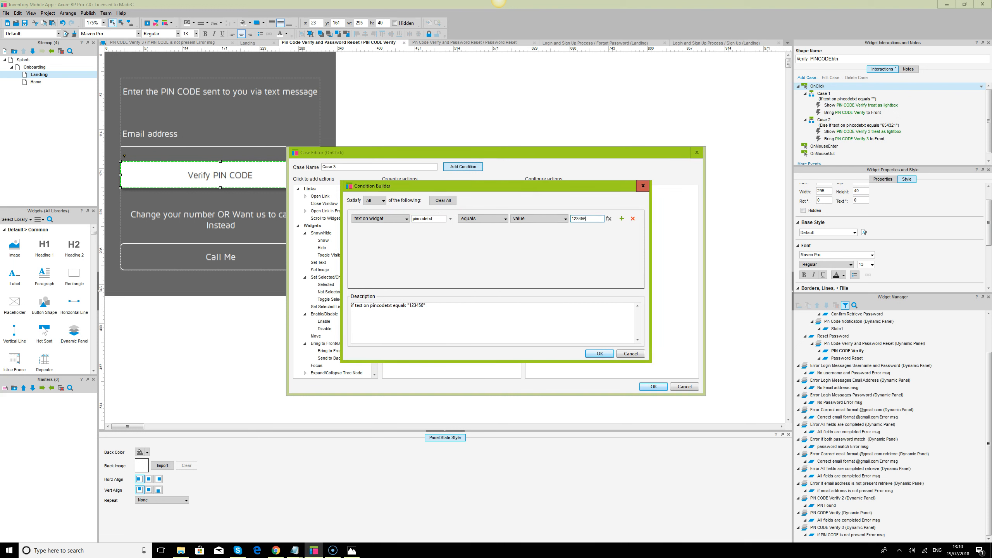
click(599, 353)
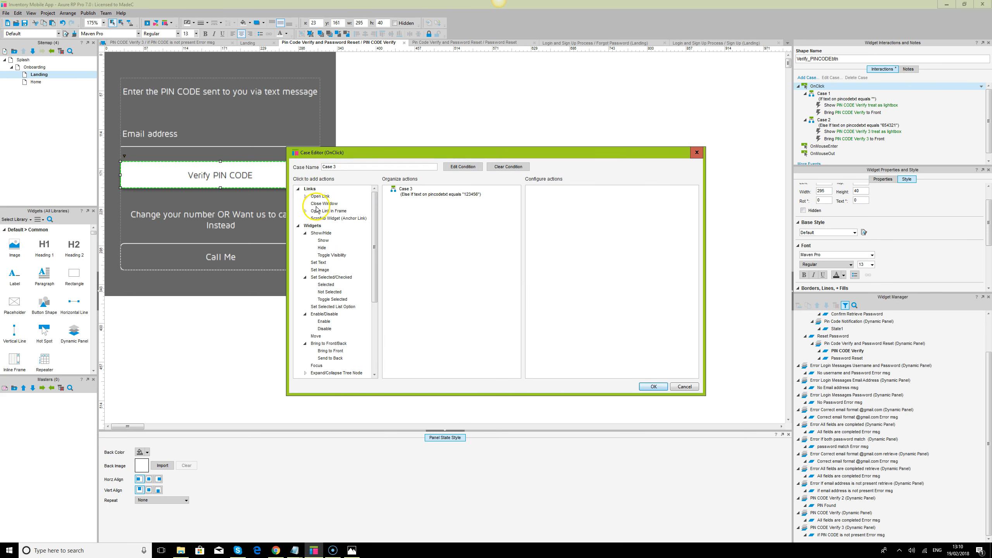
Add Show and Bring to Front actions to Case 3, then delete them again
click(322, 240)
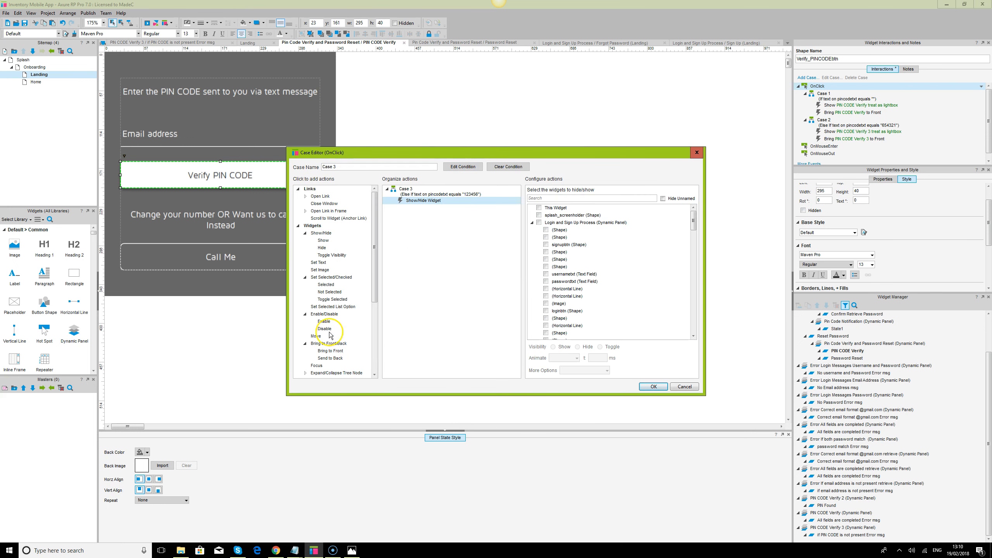
click(338, 352)
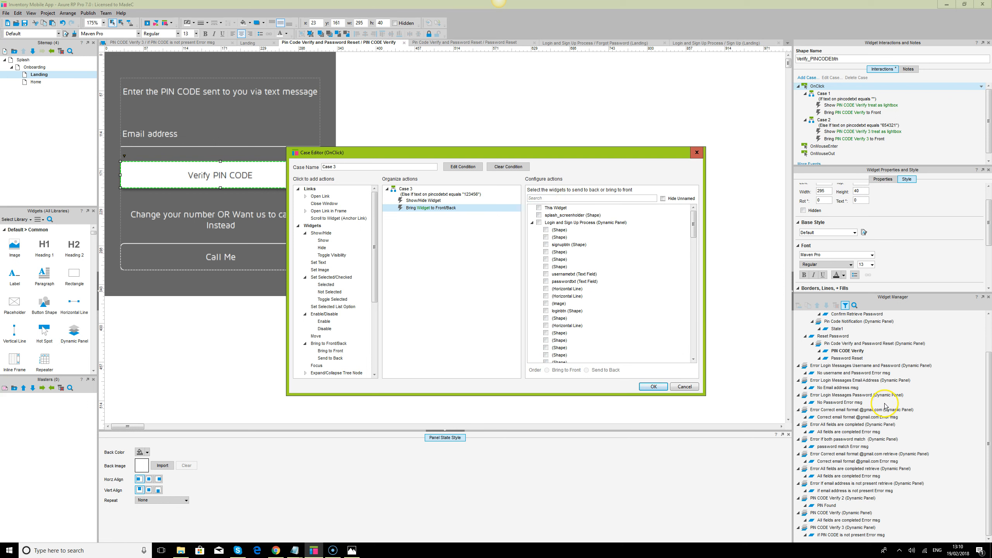
click(436, 200)
key(Delete)
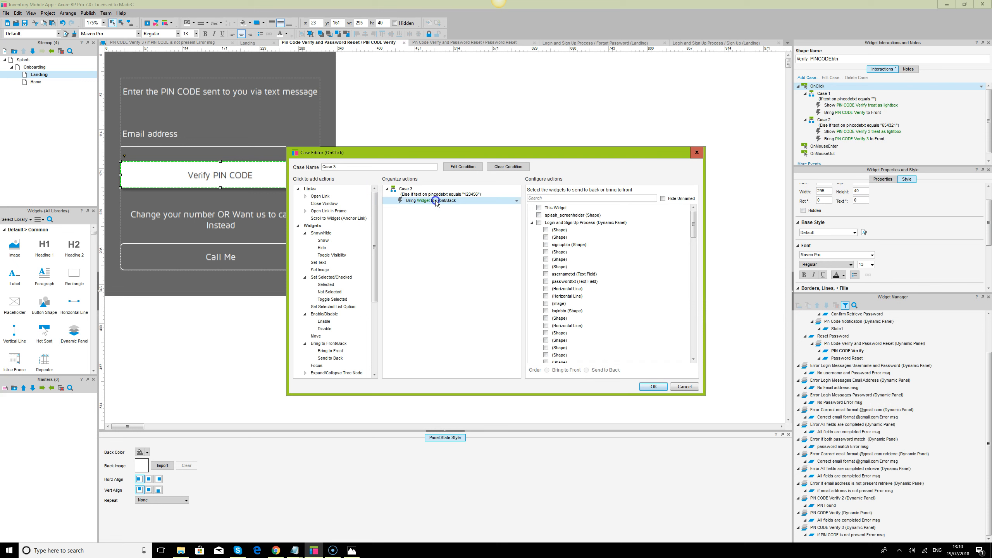
key(Delete)
scroll(330, 336, down, 2)
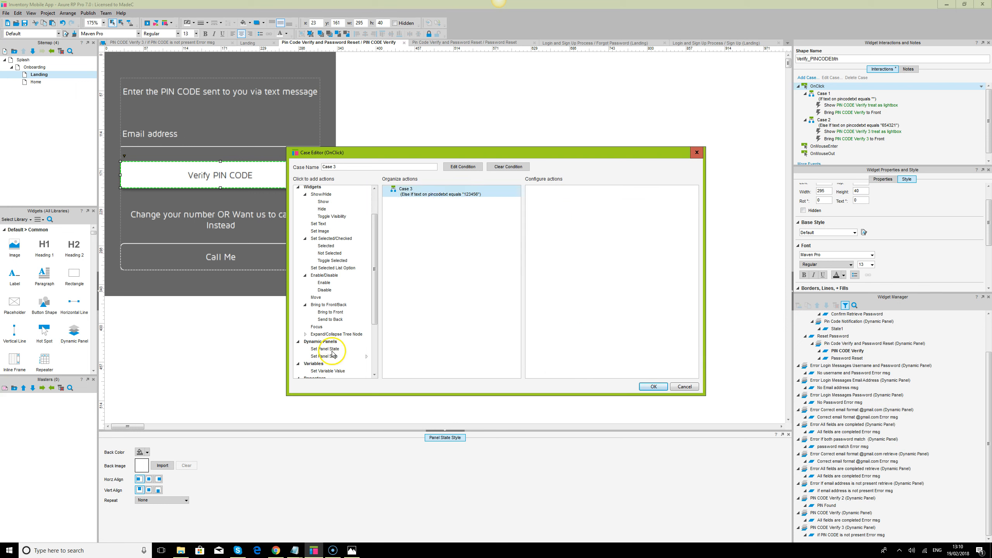
Set the Pin Code Verify and Password Reset panel to Password Reset, sliding left, and save Case 3
click(331, 350)
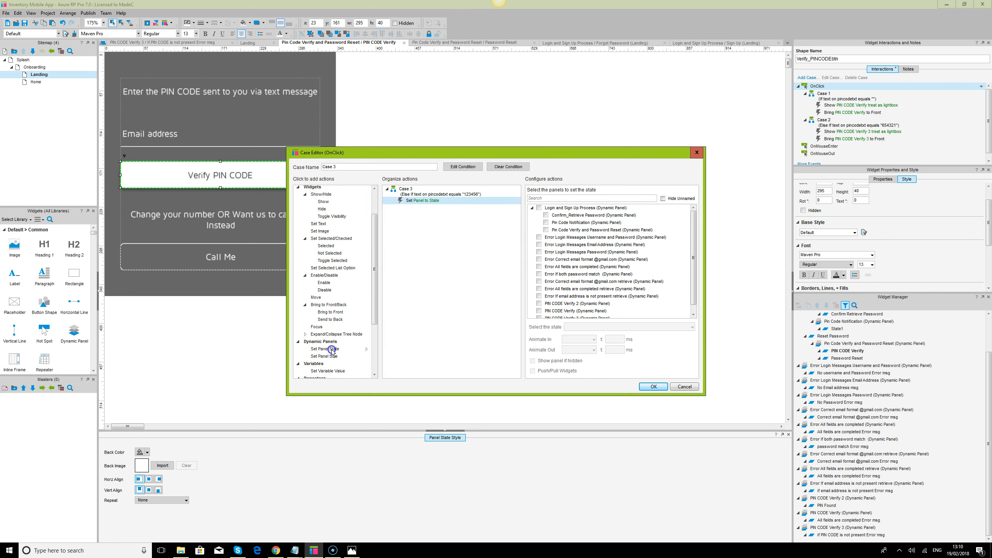
click(546, 230)
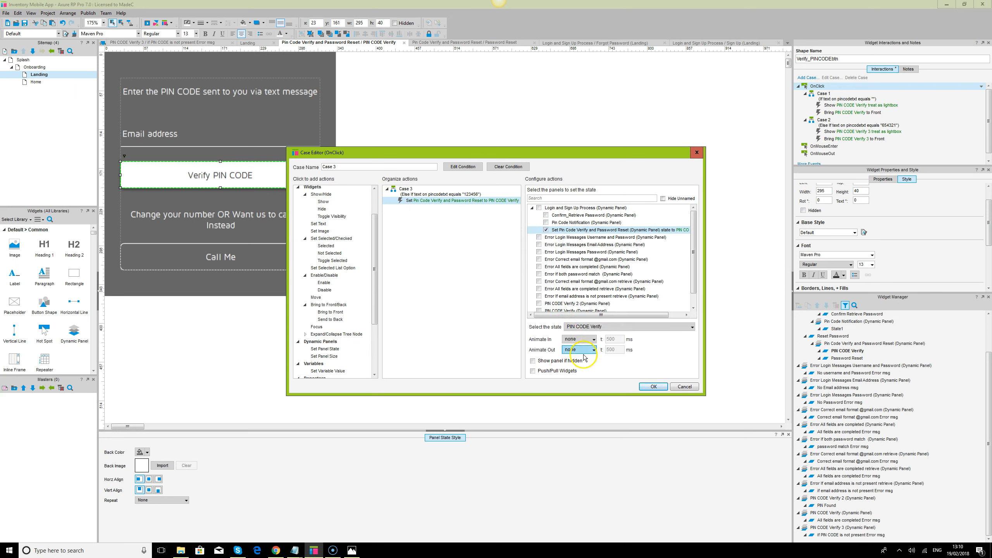
click(608, 332)
click(588, 342)
click(654, 389)
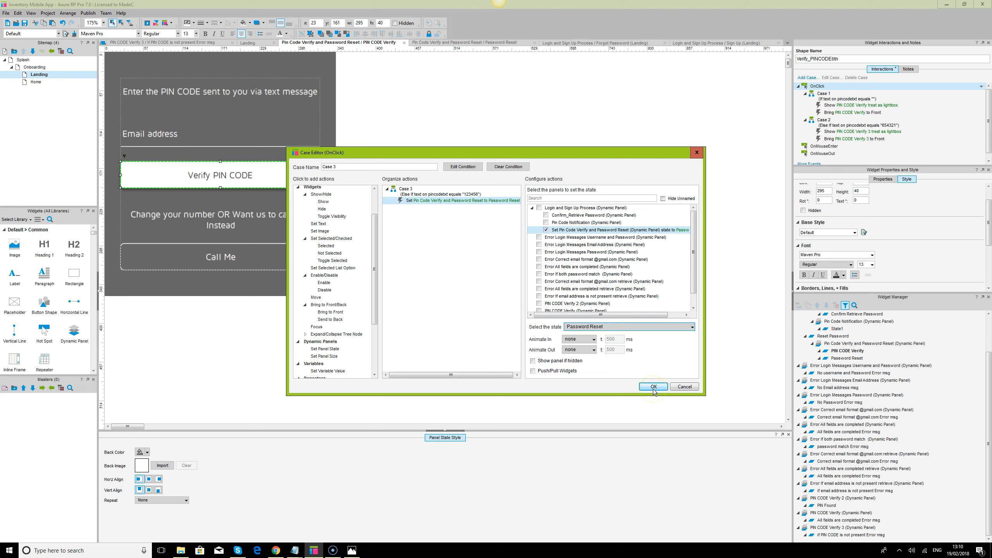
click(592, 340)
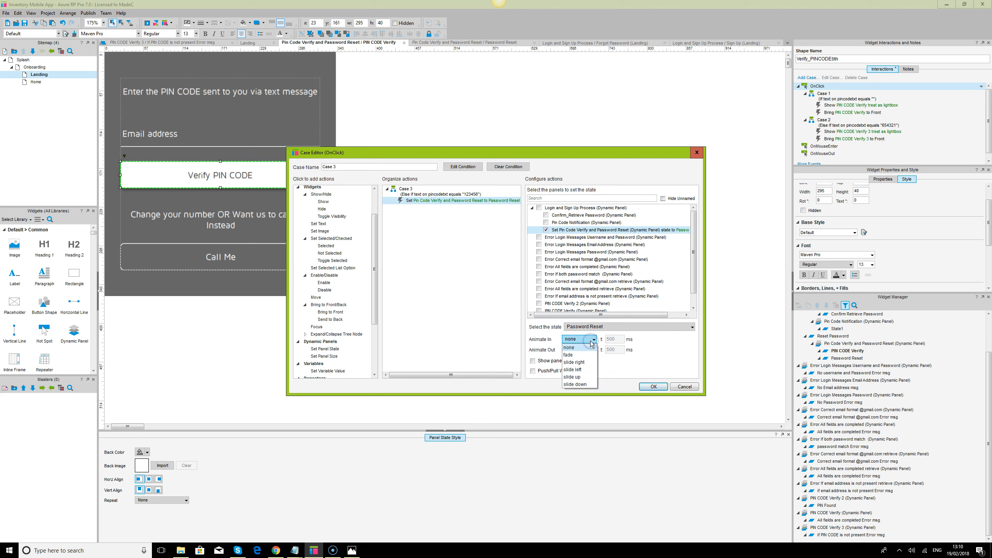
click(573, 369)
click(654, 387)
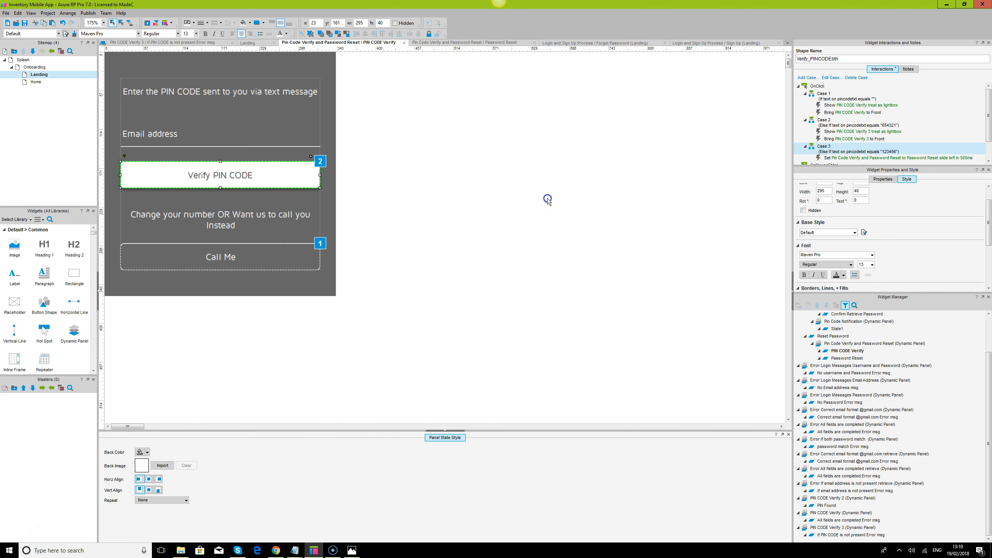
click(547, 199)
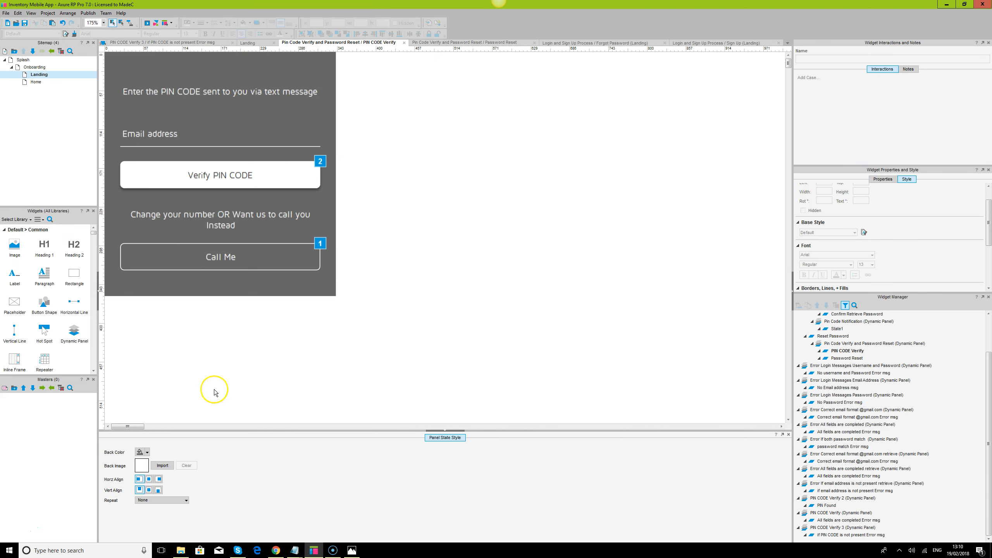
Reload the prototype in Chrome and submit an email on the forgot-password form
click(277, 550)
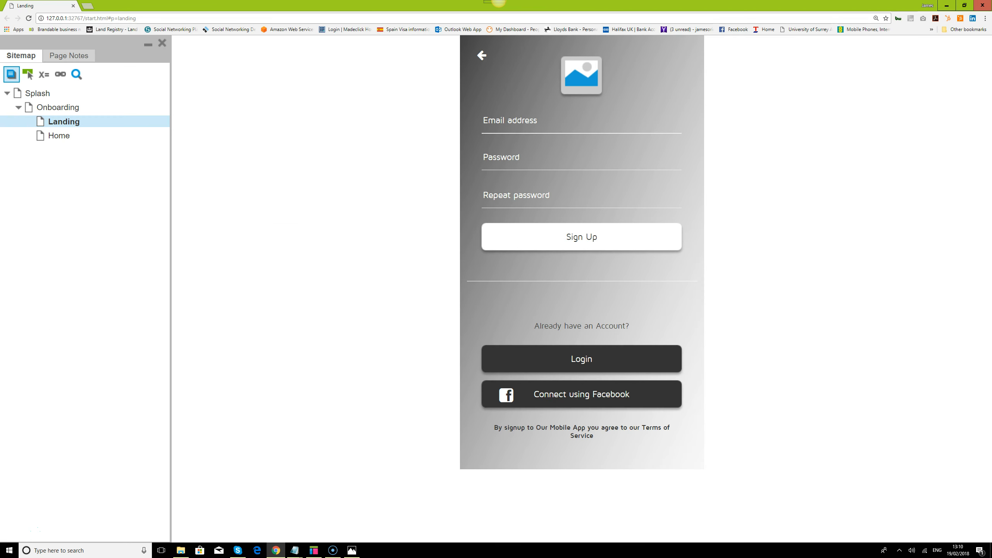
click(29, 18)
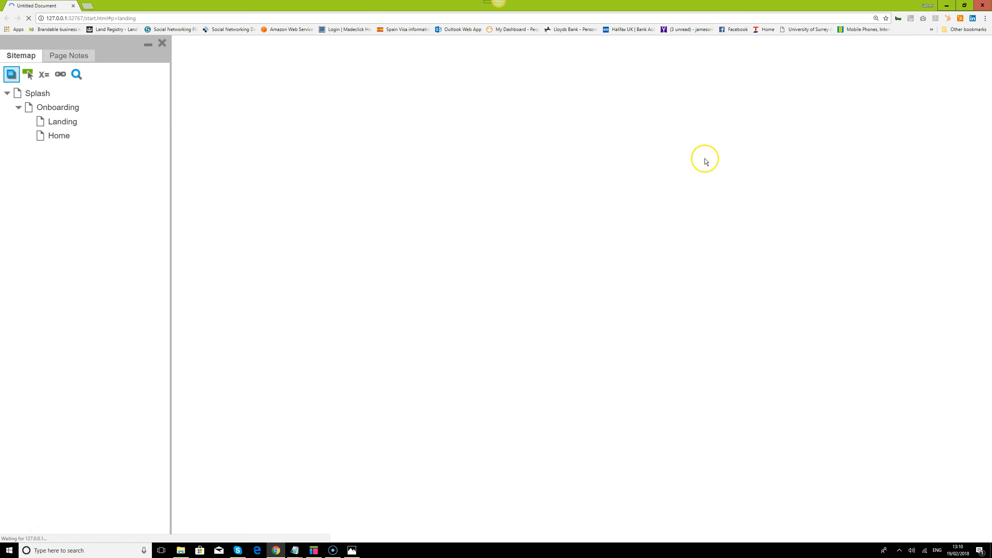
click(601, 241)
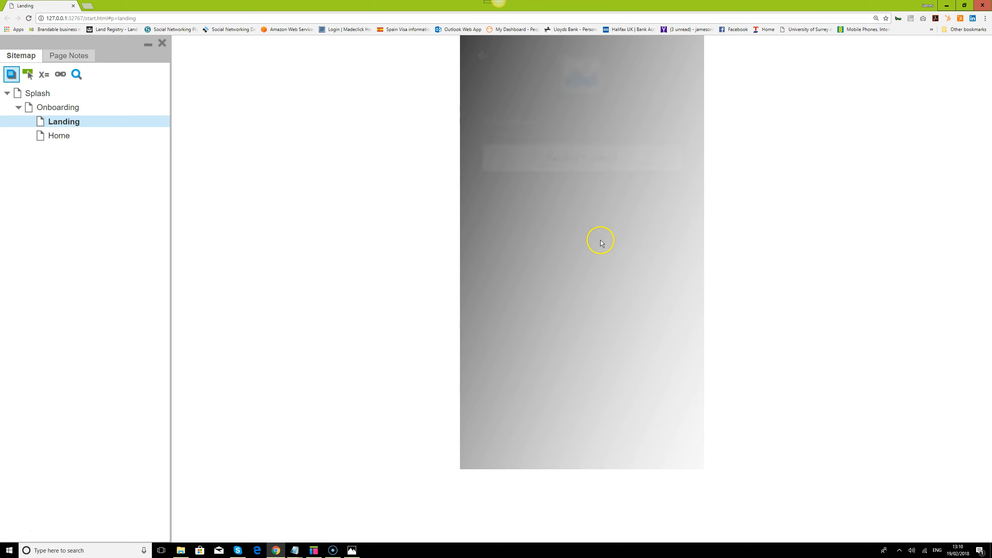
click(597, 117)
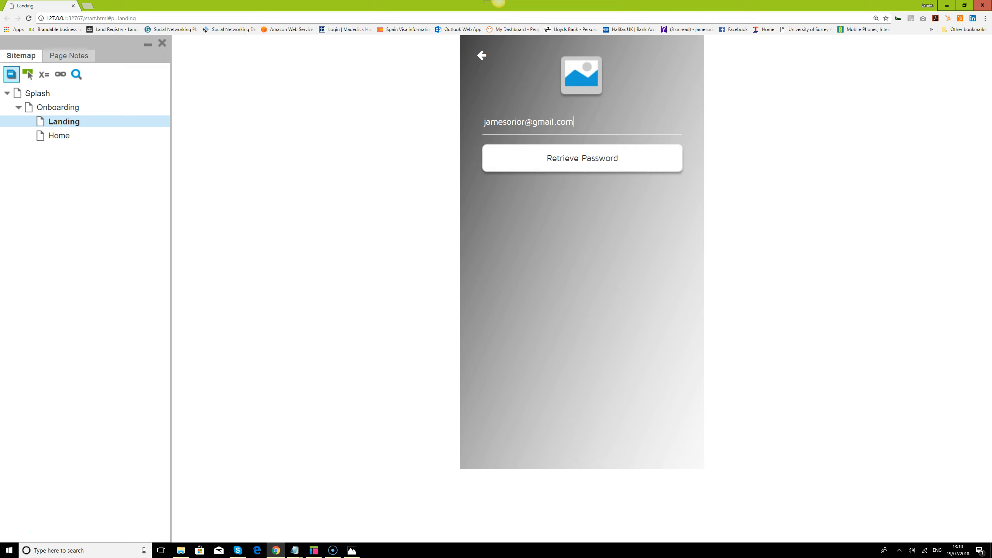
click(604, 161)
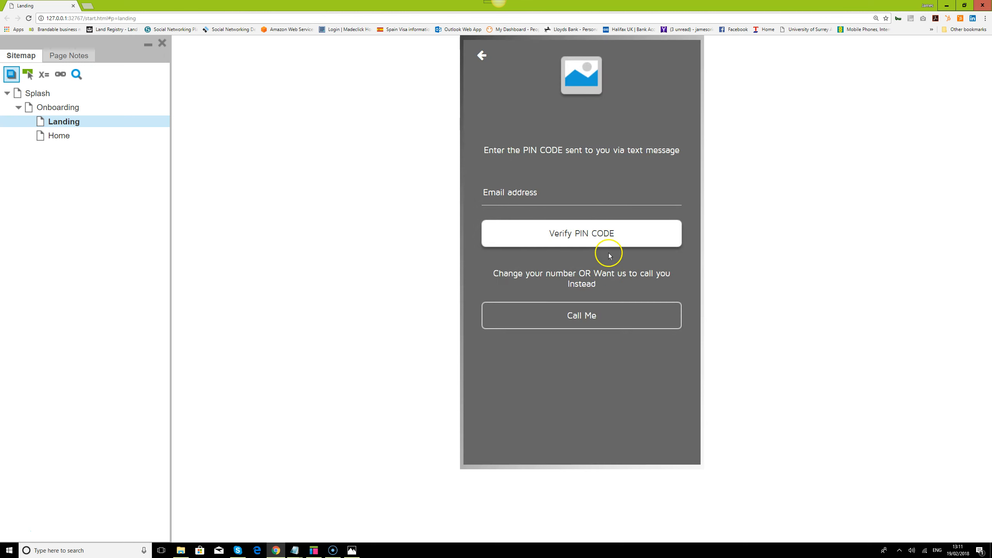
Test Verify PIN CODE with an empty PIN, wrong PIN 654321, then the correct PIN
click(612, 236)
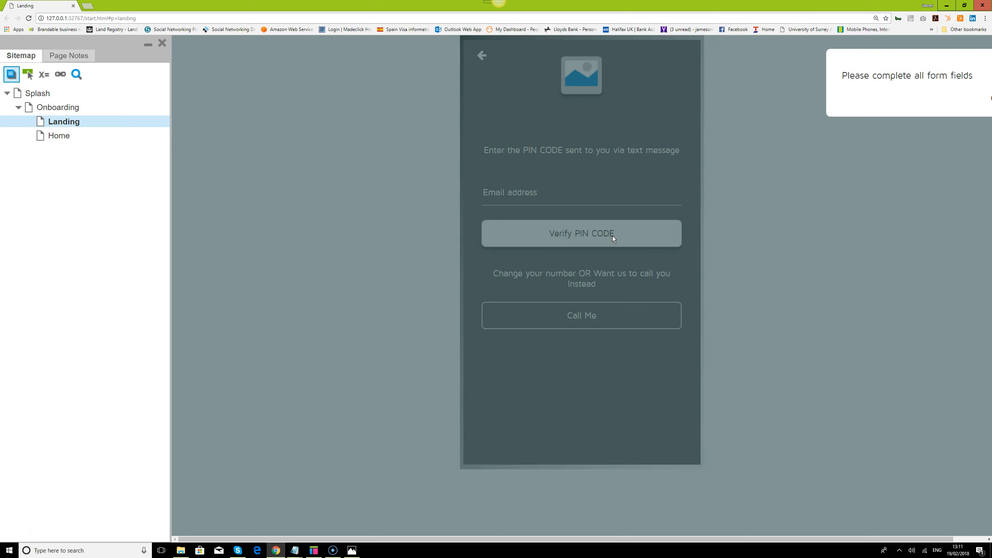
click(888, 209)
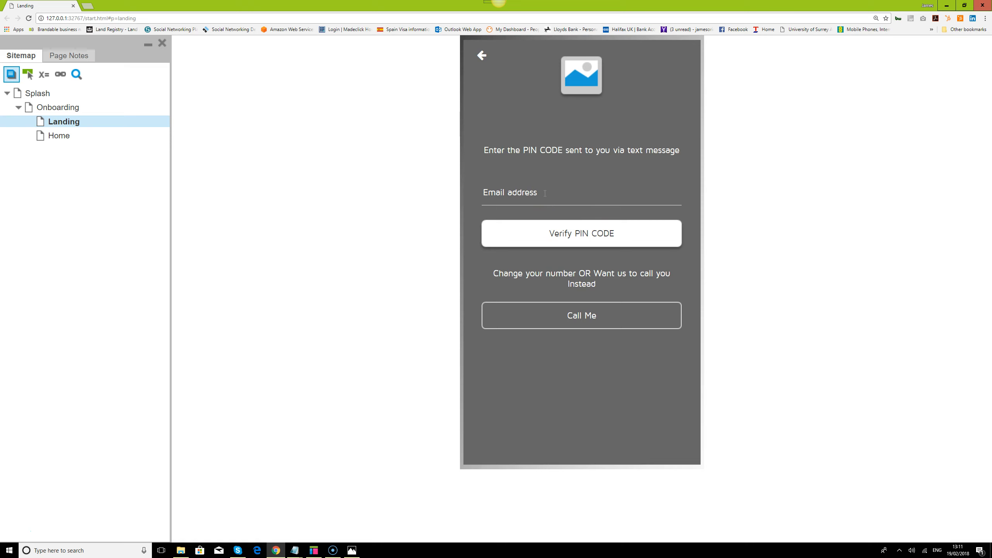
text(654321)
click(605, 233)
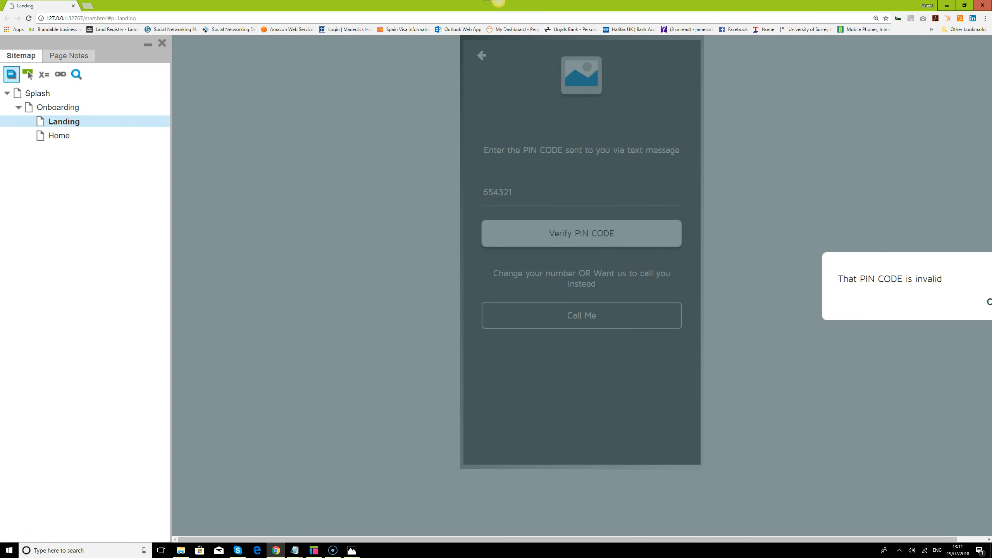
click(988, 302)
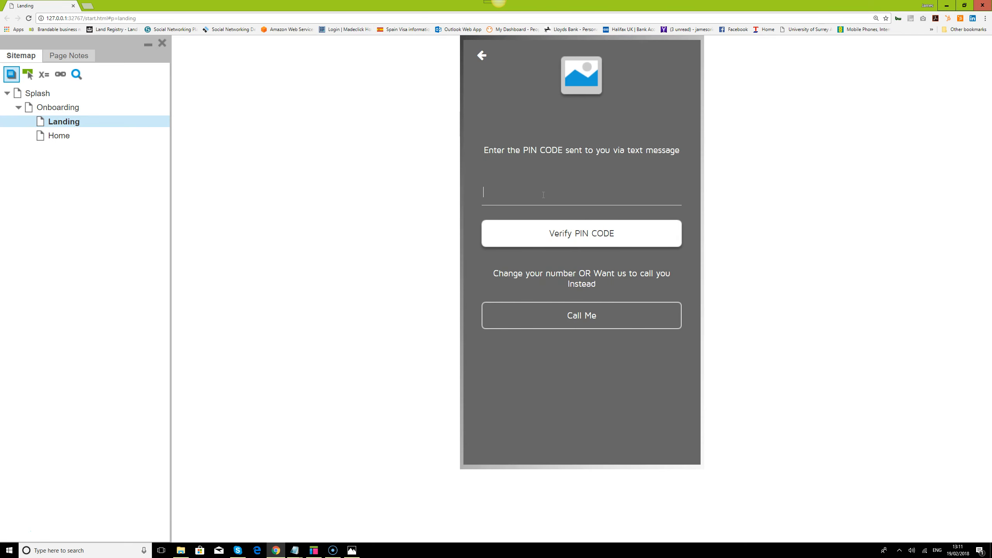
text(123456)
click(556, 226)
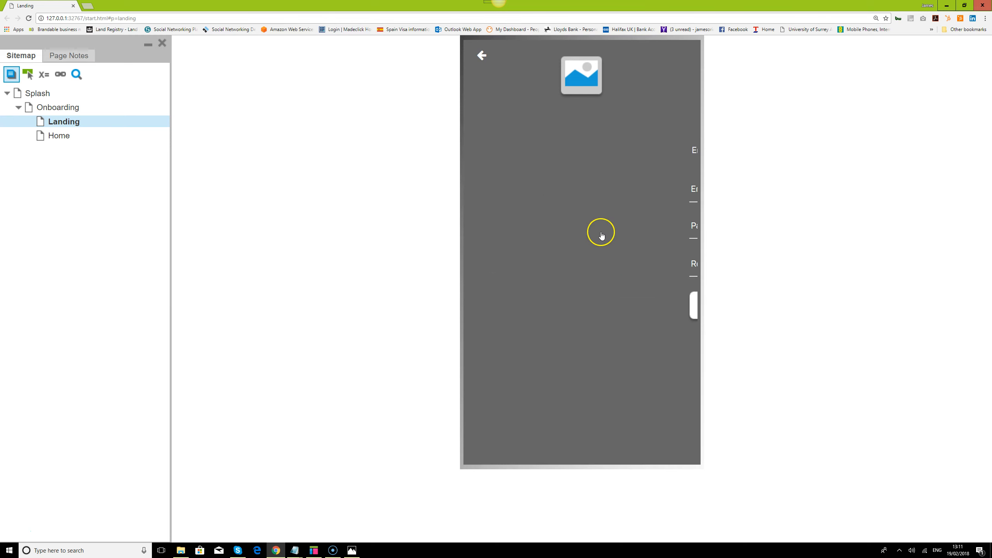
On Landing, top- and centre-align the three yellow panels under Login, then reopen PIN CODE Verify
click(314, 550)
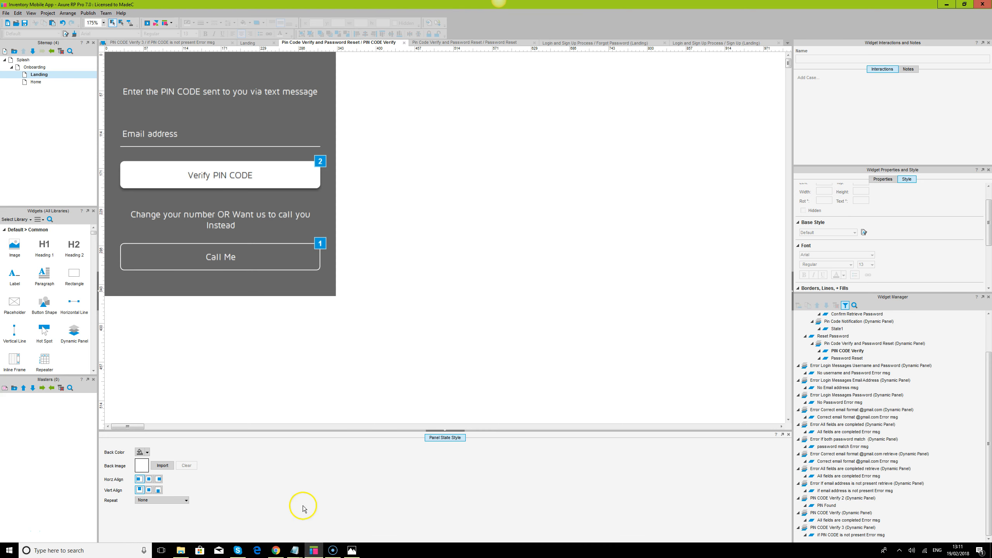
double_click(39, 74)
click(500, 99)
click(399, 78)
drag(431, 65, 716, 358)
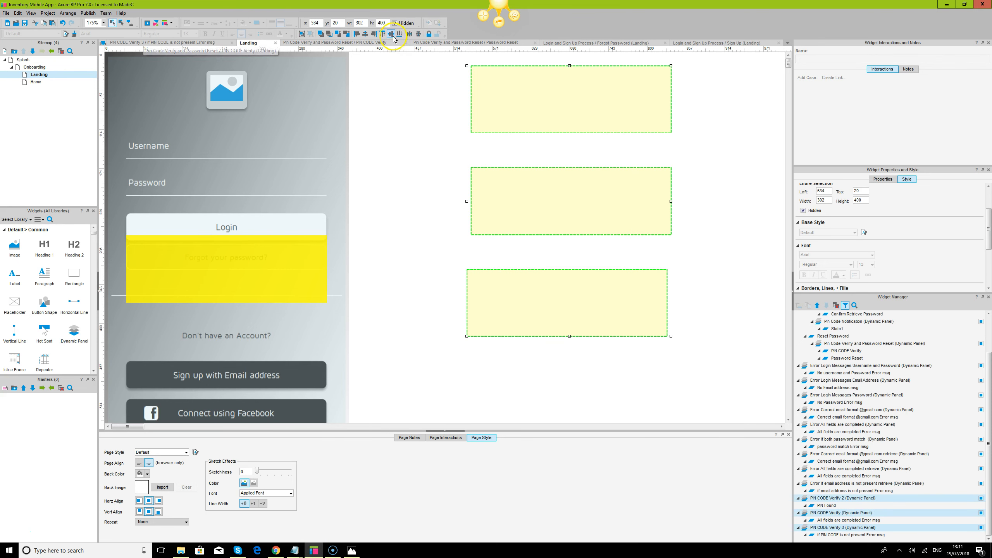
click(376, 35)
click(367, 35)
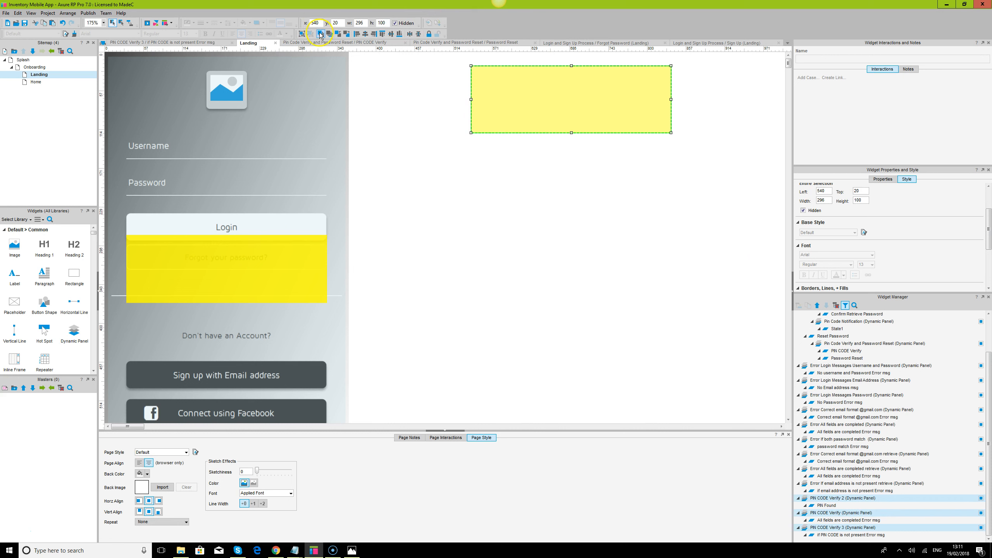
drag(569, 100, 227, 273)
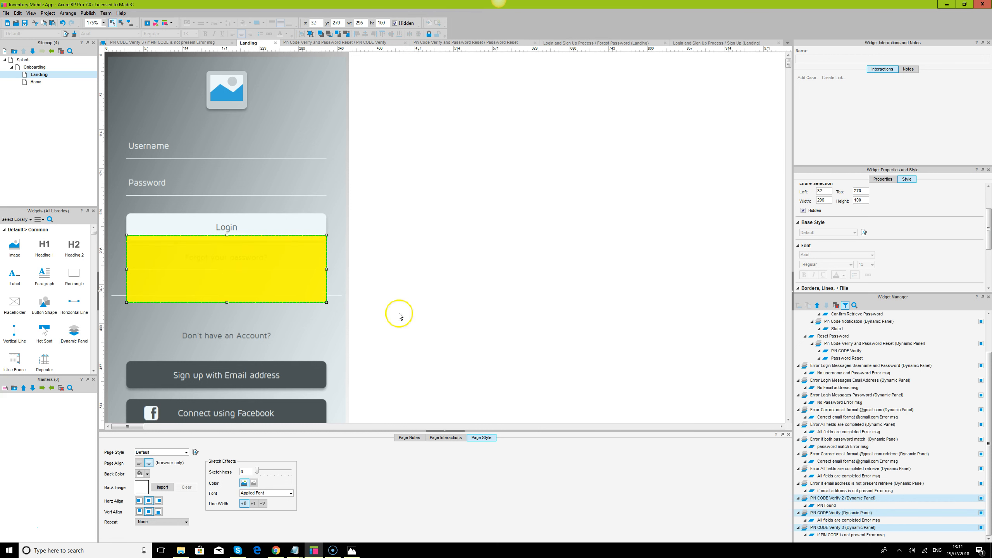
click(611, 352)
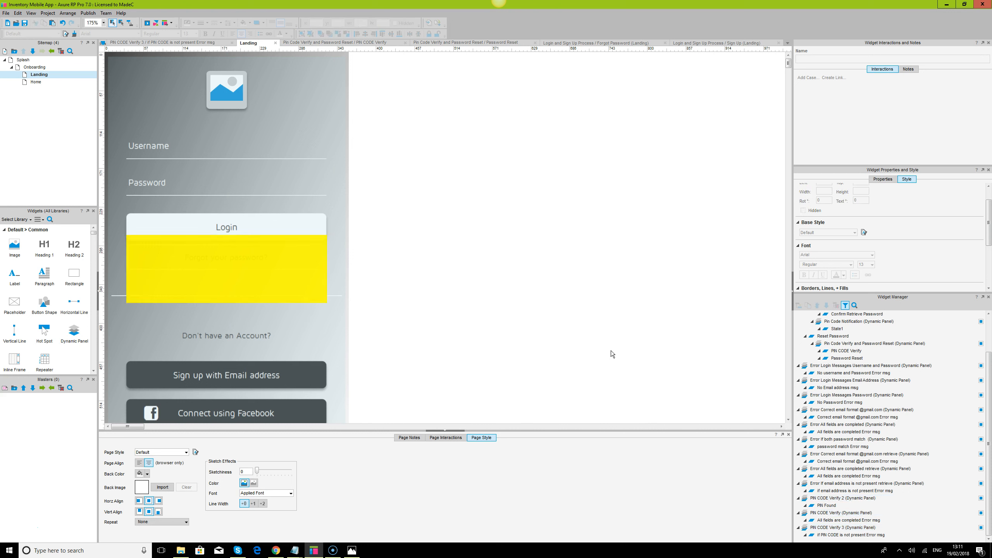
double_click(852, 354)
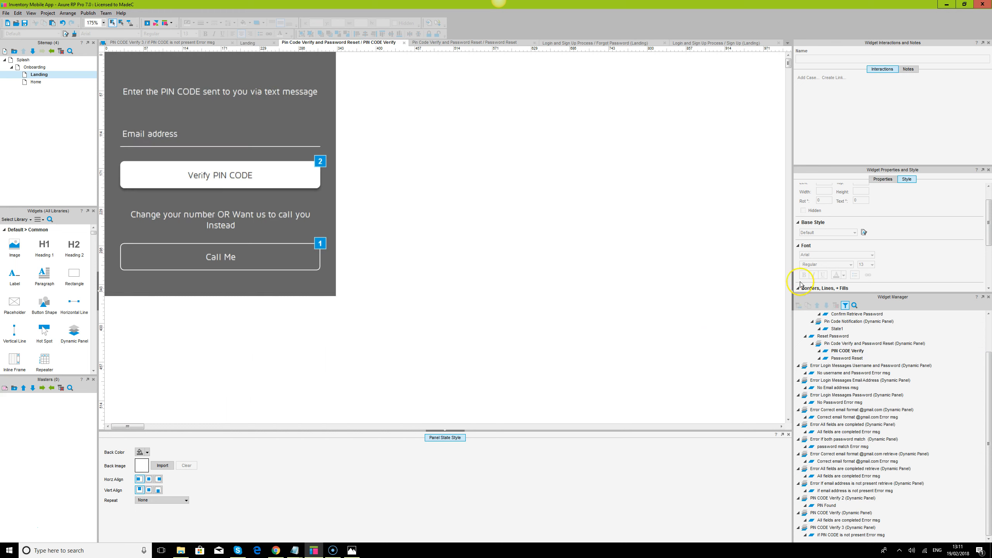
Change the PIN entry field's hint text from 'Email address' to 'Pin code' and return to Chrome
click(165, 135)
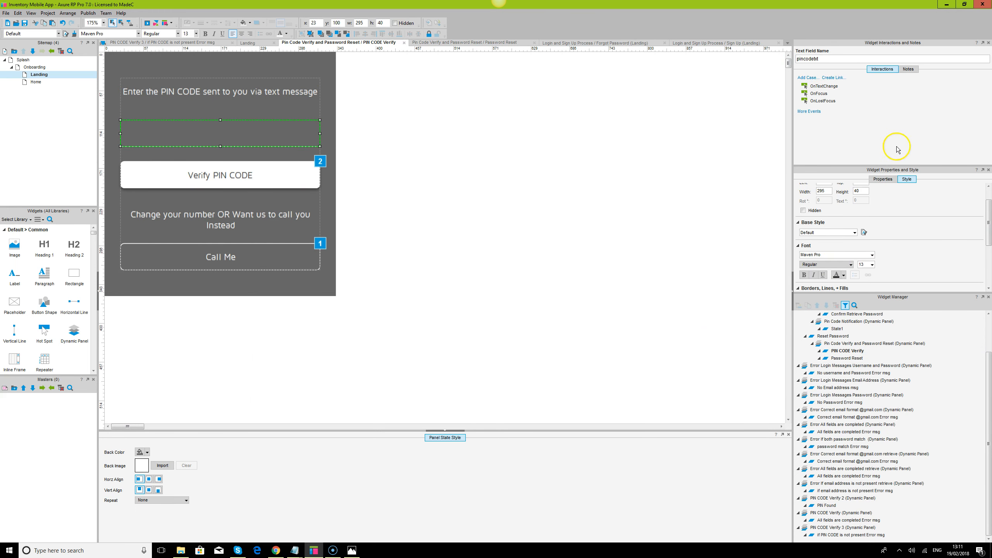
scroll(935, 205, up, 1)
click(884, 179)
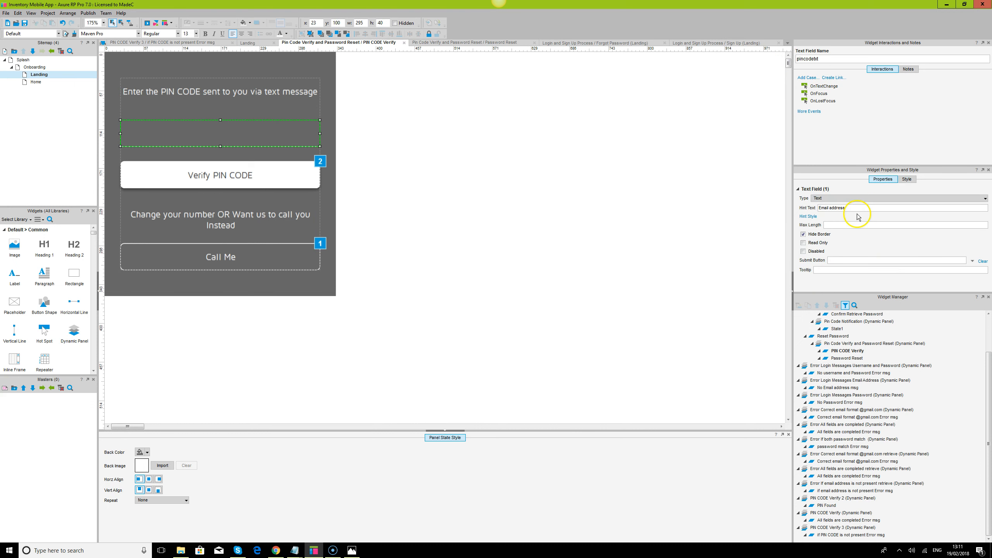
click(840, 208)
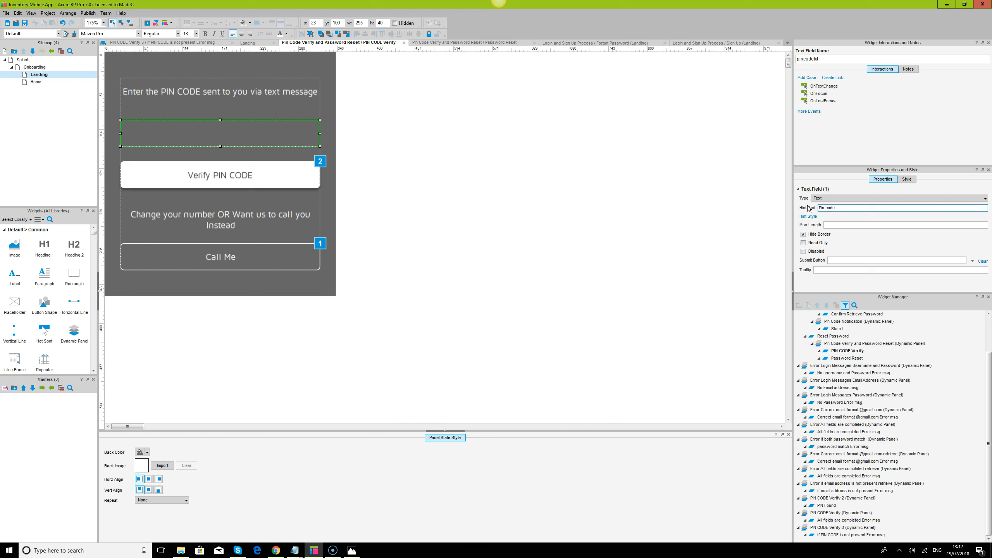
click(496, 142)
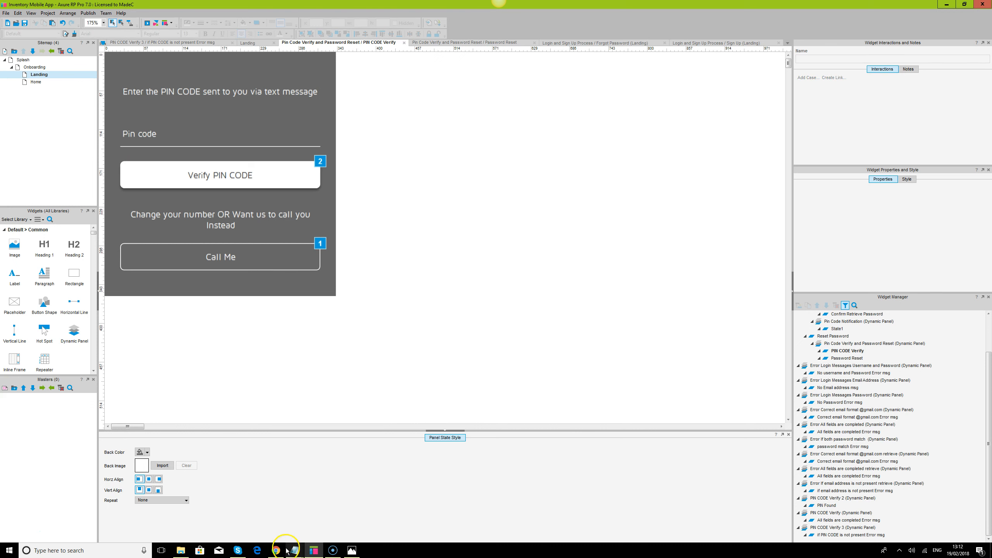
click(276, 550)
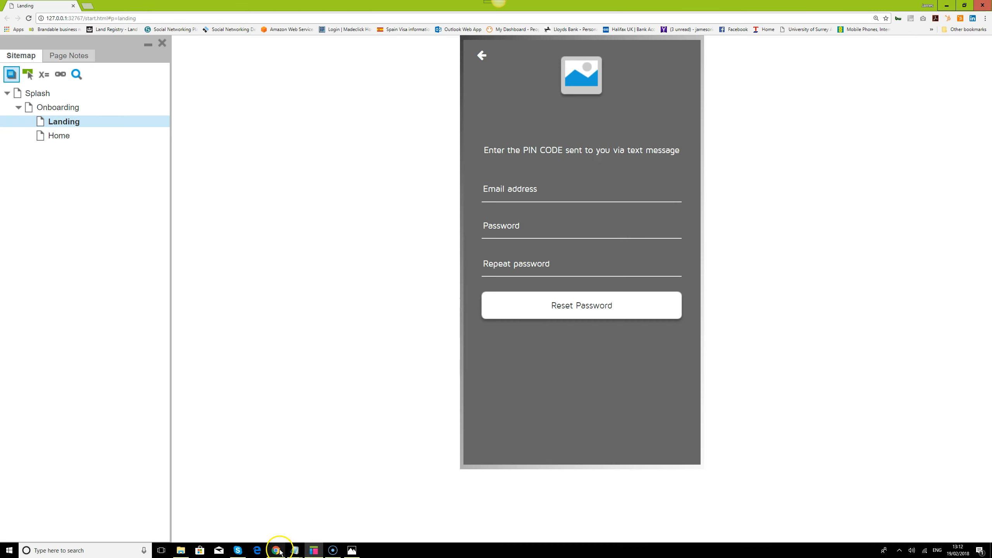
click(29, 18)
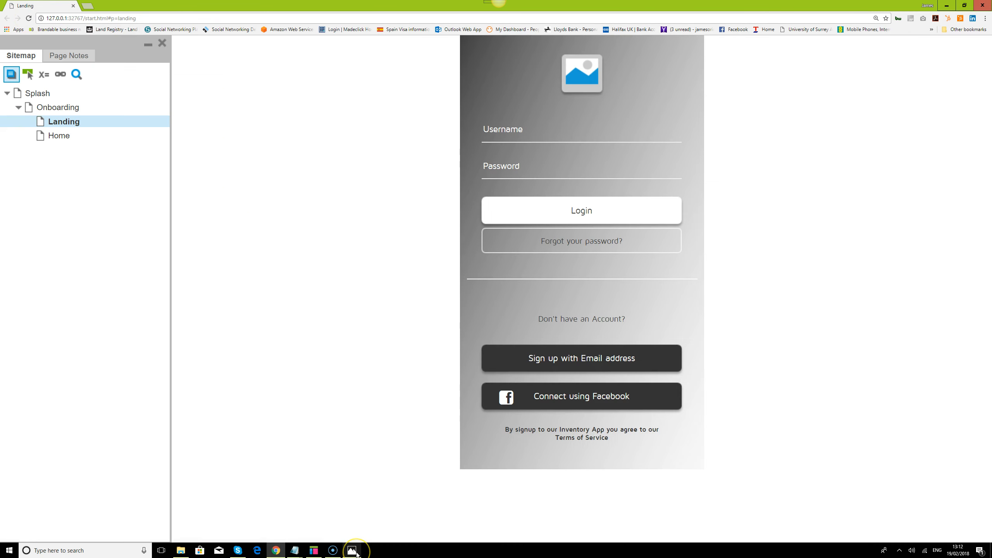
mouse_move(353, 551)
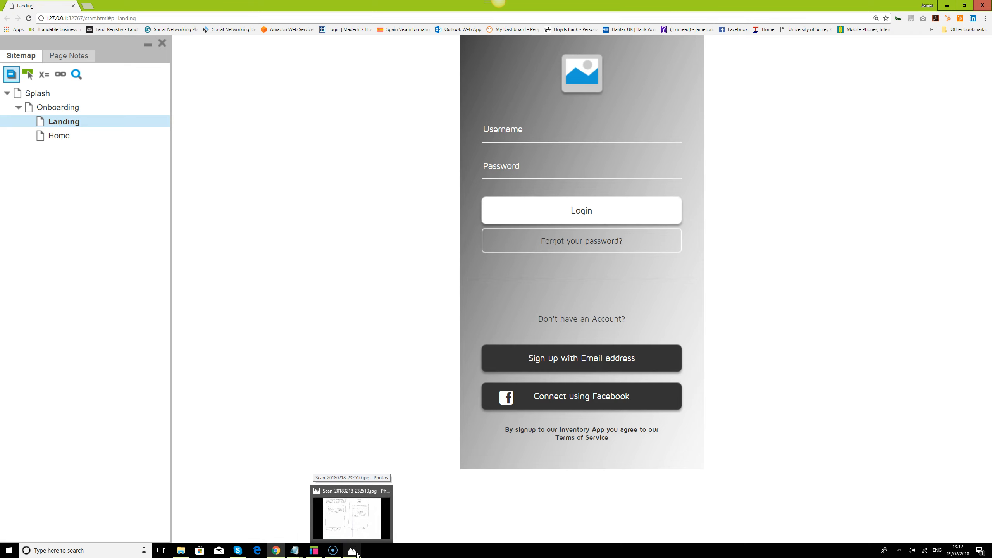
click(600, 241)
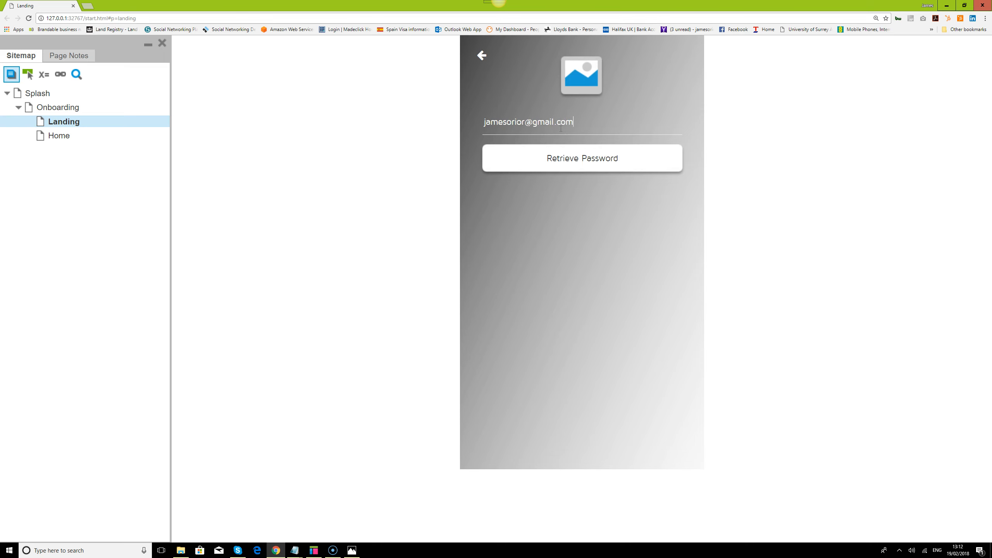
click(604, 157)
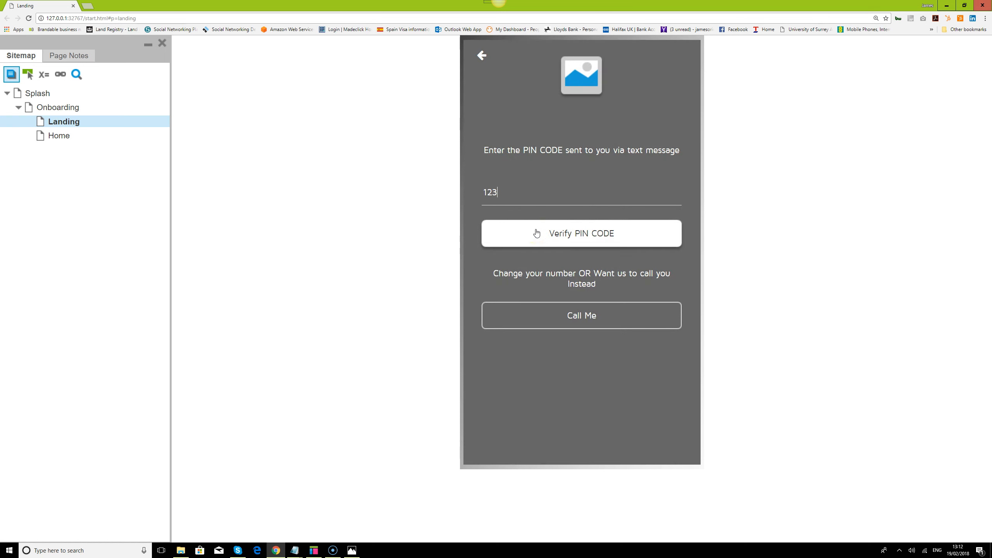
click(592, 234)
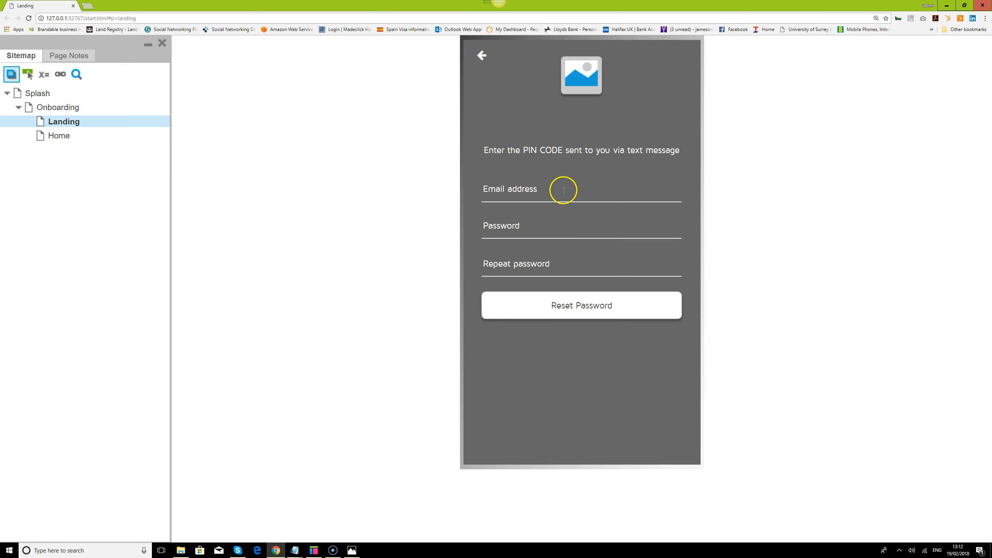
click(578, 306)
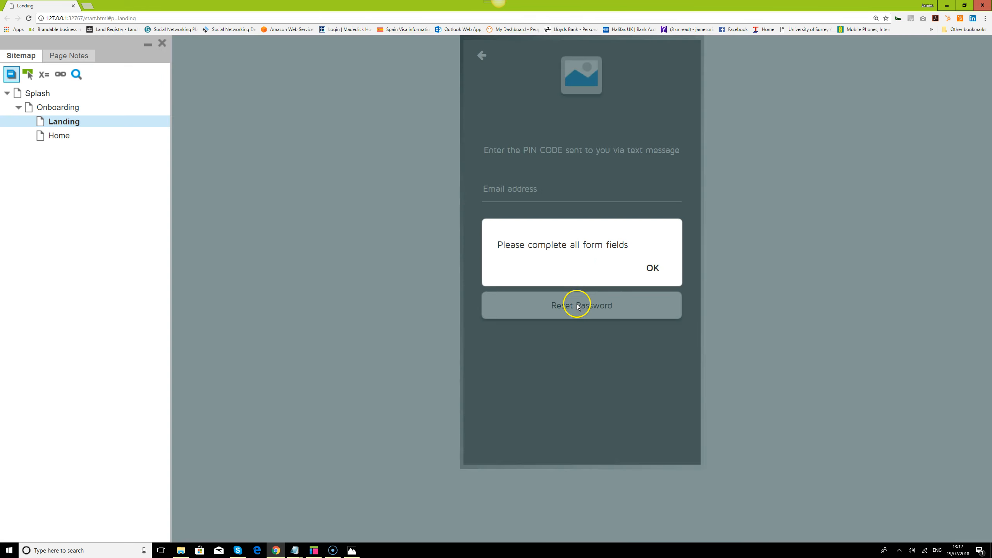
click(651, 268)
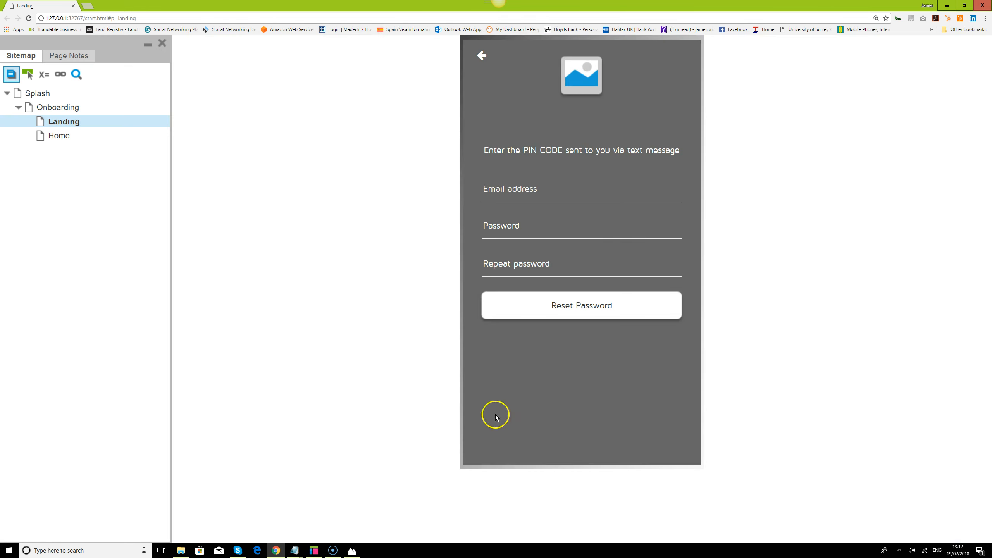
click(314, 551)
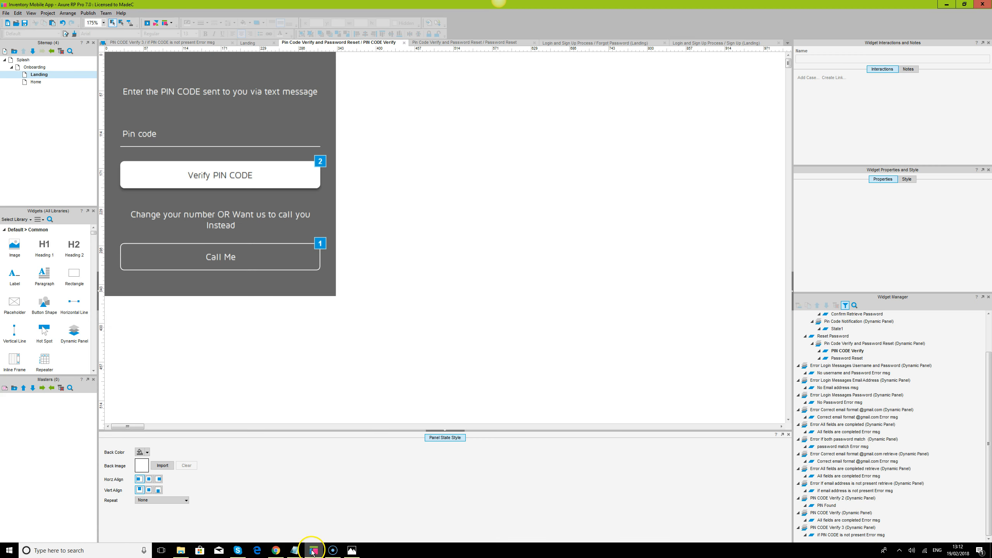
Open the Password Reset state and select the Reset Password button to view its cases
click(853, 359)
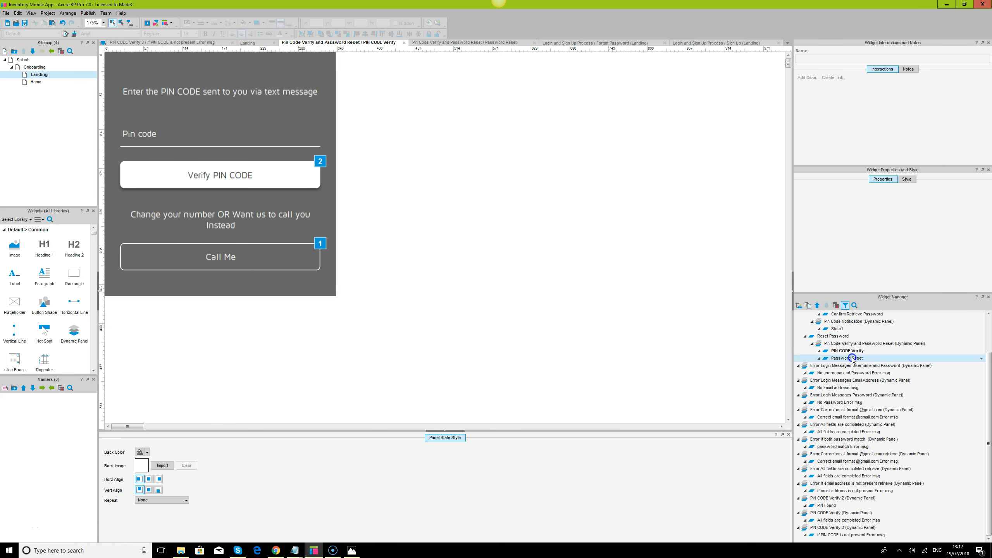
double_click(852, 359)
click(173, 132)
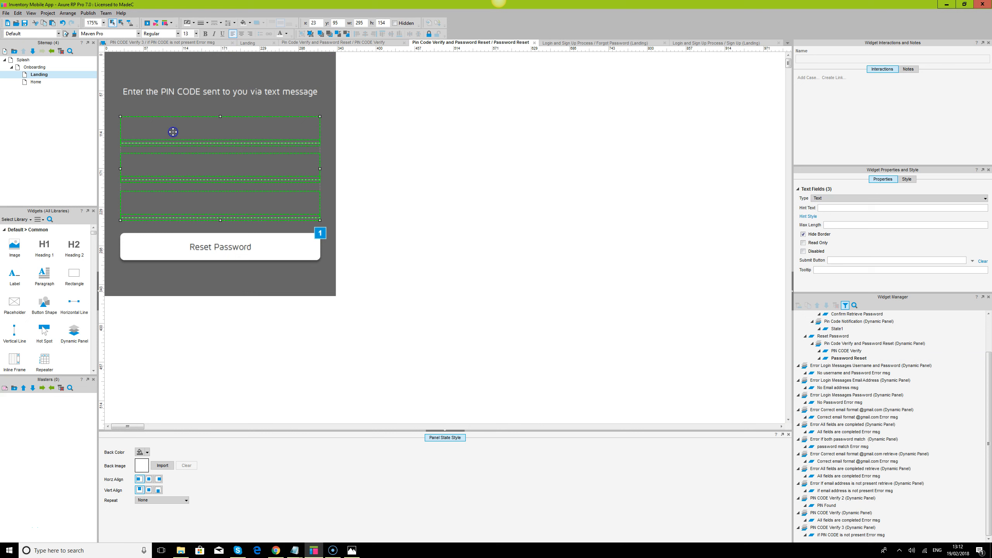
click(532, 307)
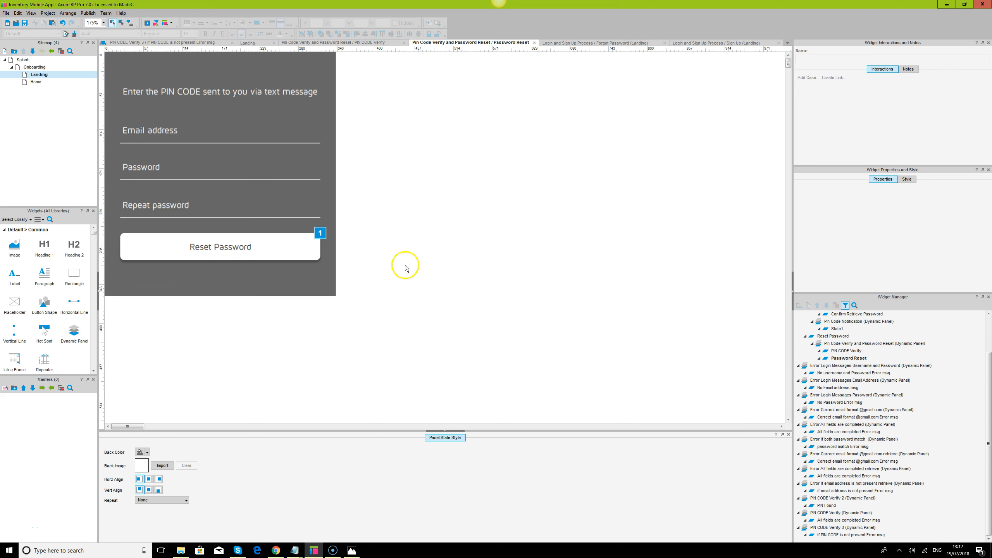
click(301, 256)
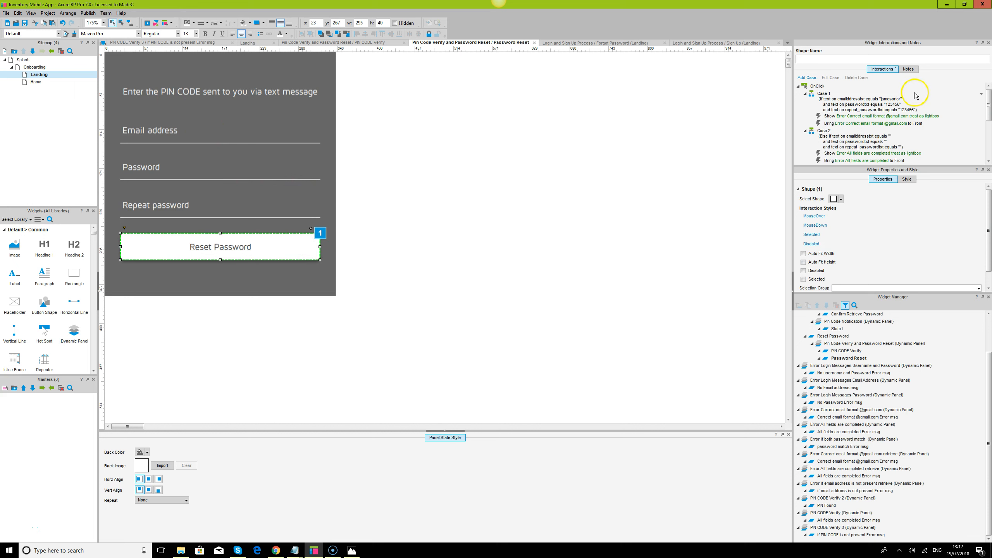
drag(922, 166, 923, 228)
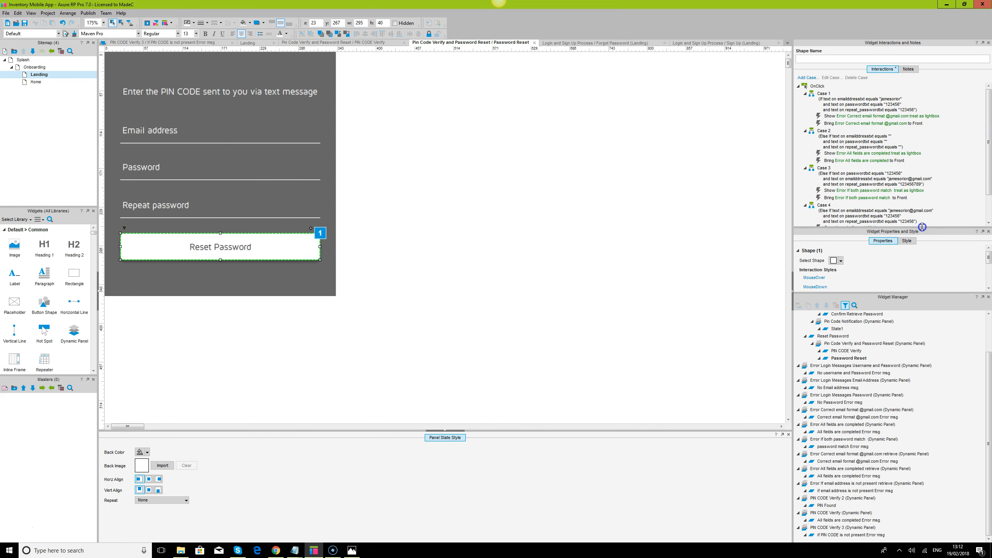
mouse_move(990, 114)
mouse_down()
mouse_move(989, 143)
mouse_move(990, 113)
mouse_up()
click(153, 128)
click(157, 132)
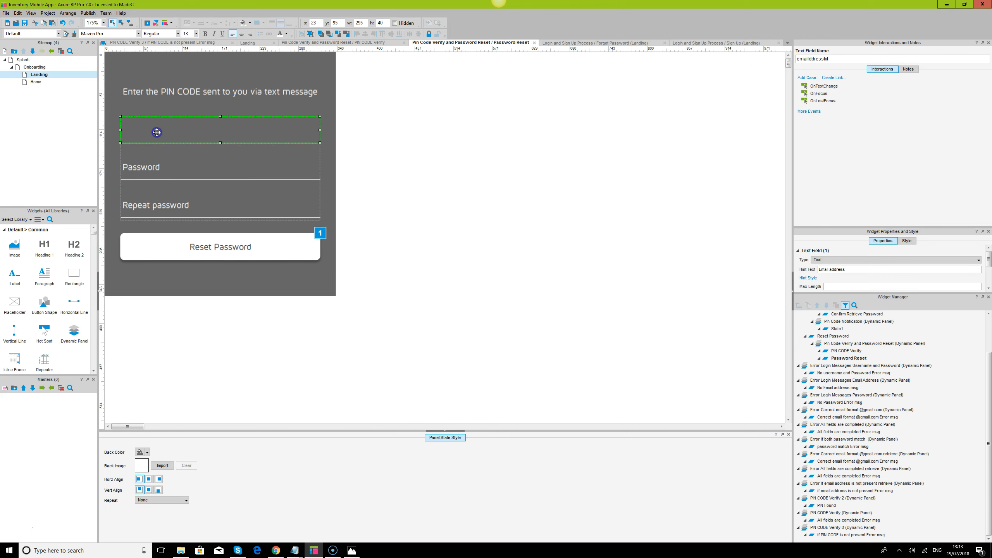
click(346, 191)
click(276, 261)
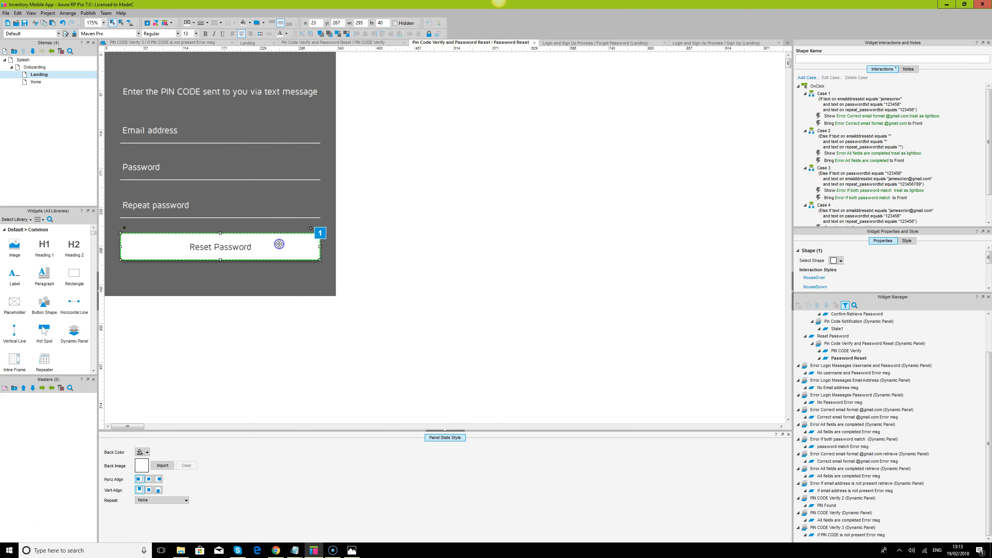
click(279, 244)
Remove the email address conditions from Reset Password Cases 1 and 2
double_click(848, 108)
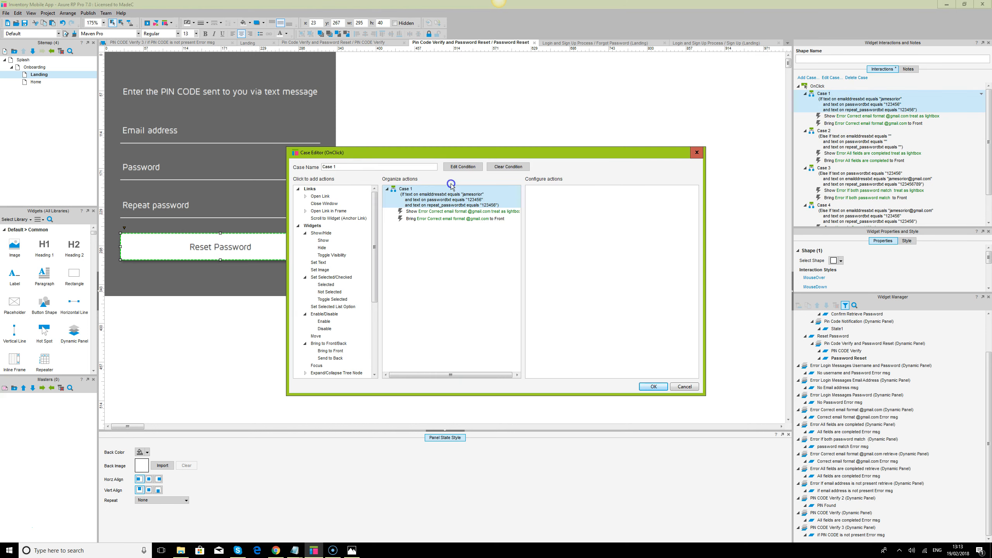
click(455, 166)
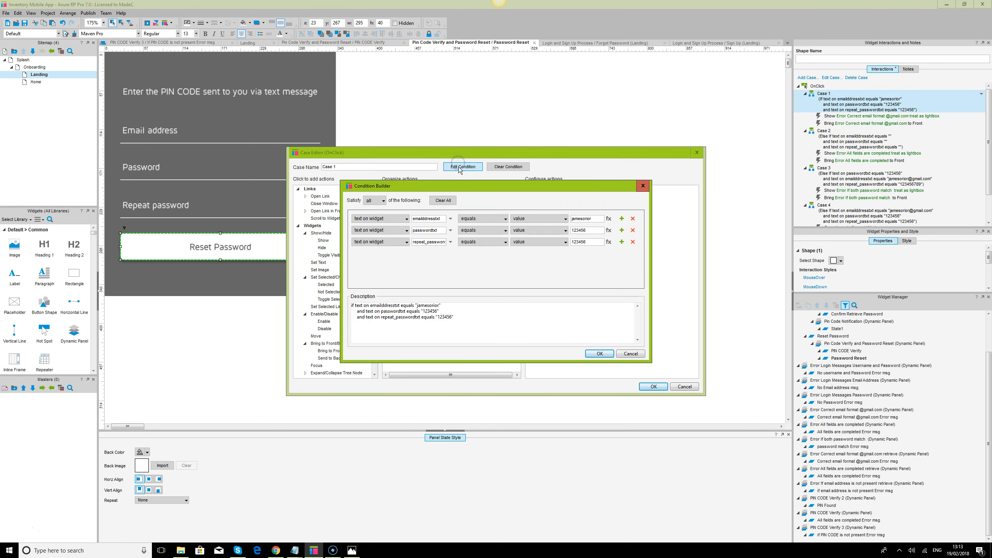
click(632, 219)
click(600, 353)
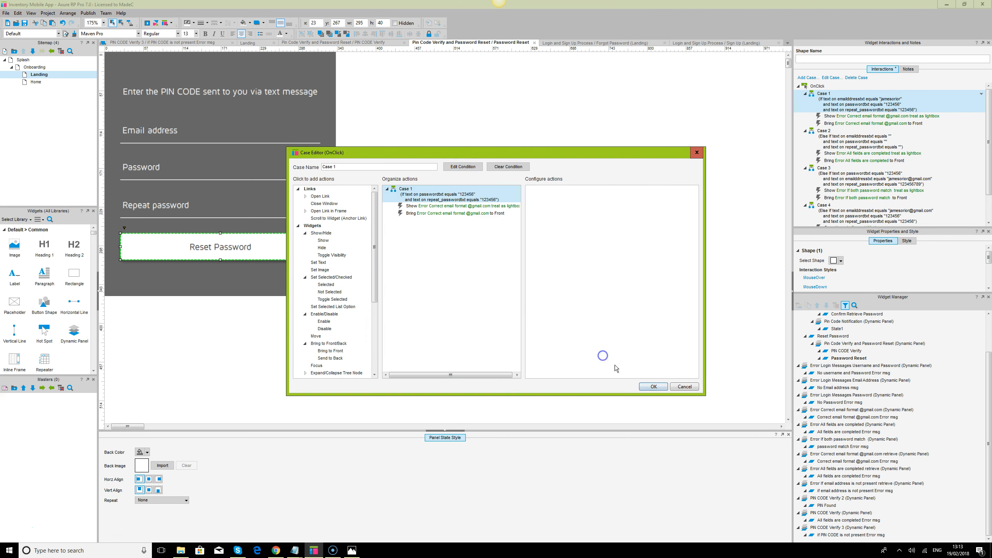
click(652, 387)
double_click(869, 136)
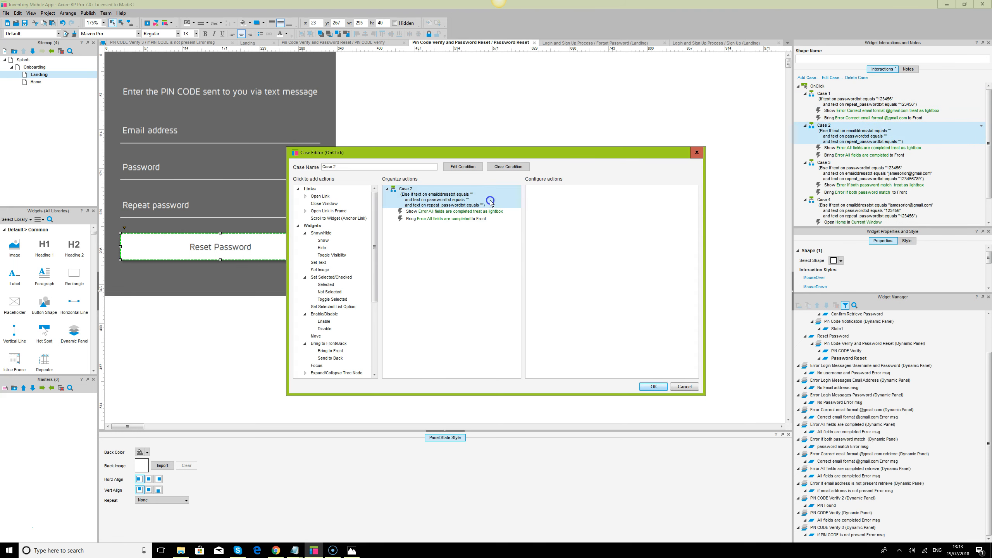
click(463, 167)
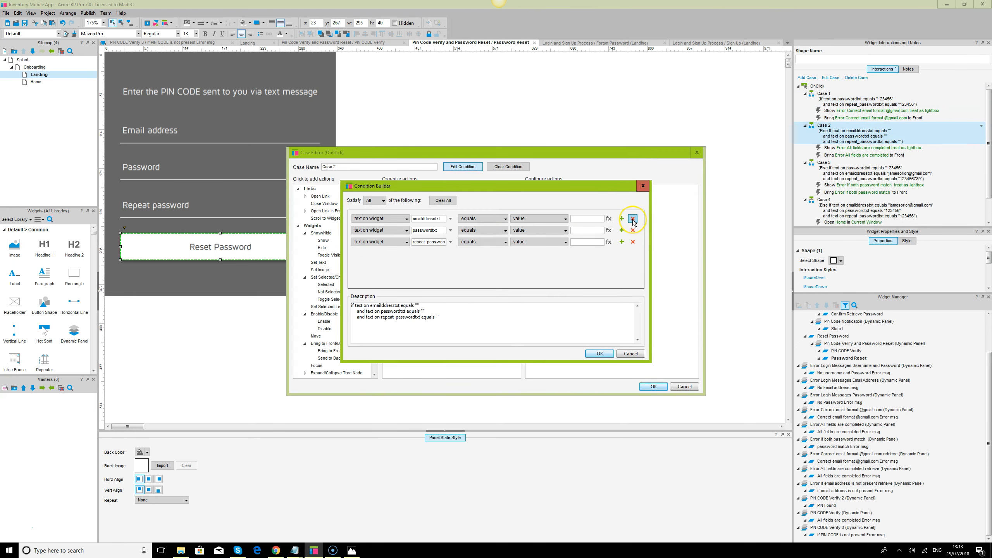
click(633, 219)
click(599, 353)
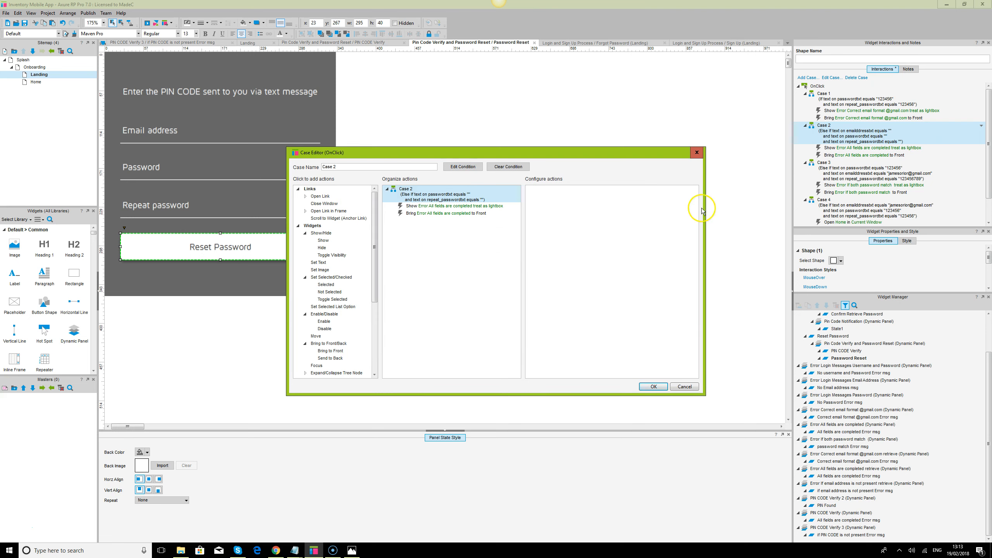
click(652, 386)
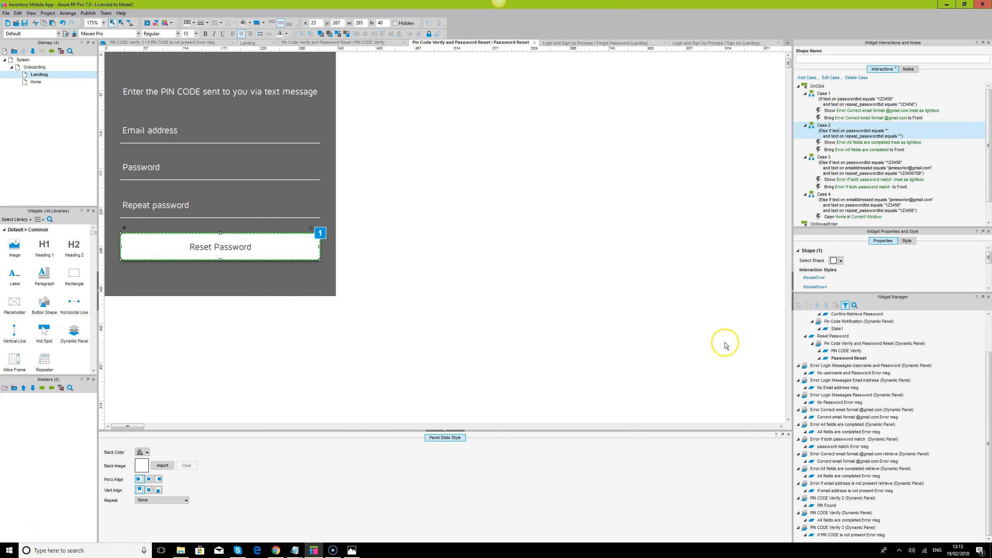
Remove the passwordtxt condition from Case 3 and the email condition from Case 4
double_click(844, 170)
click(463, 166)
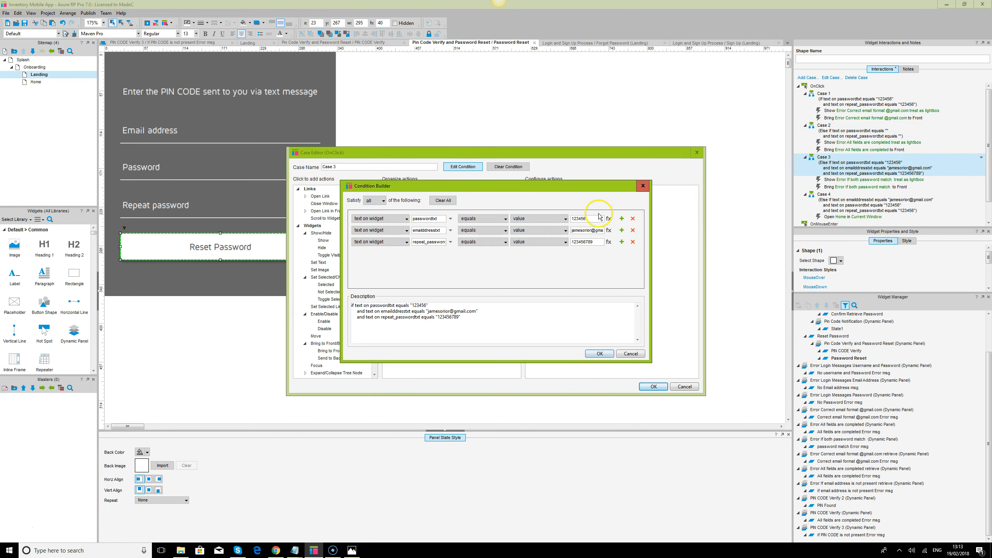
click(633, 219)
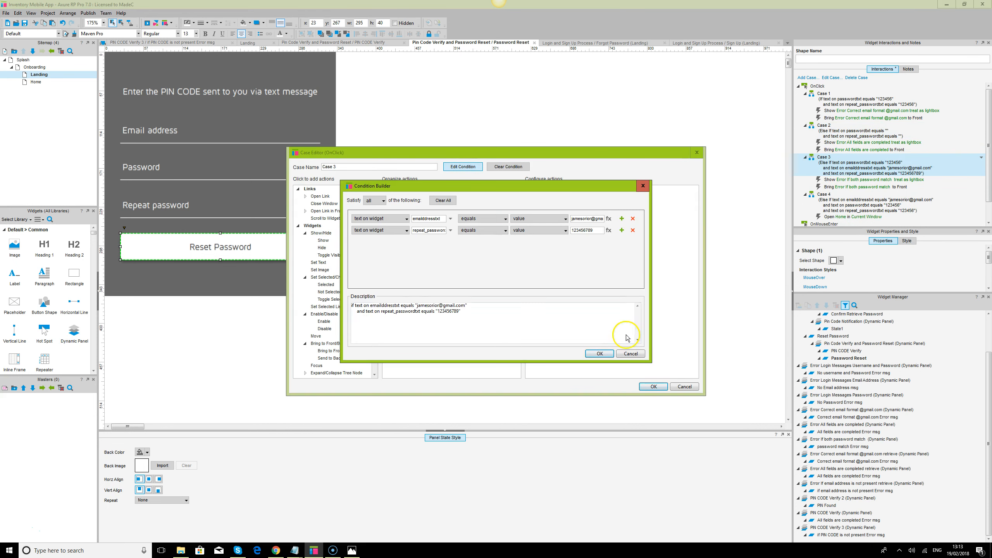
click(599, 354)
click(649, 387)
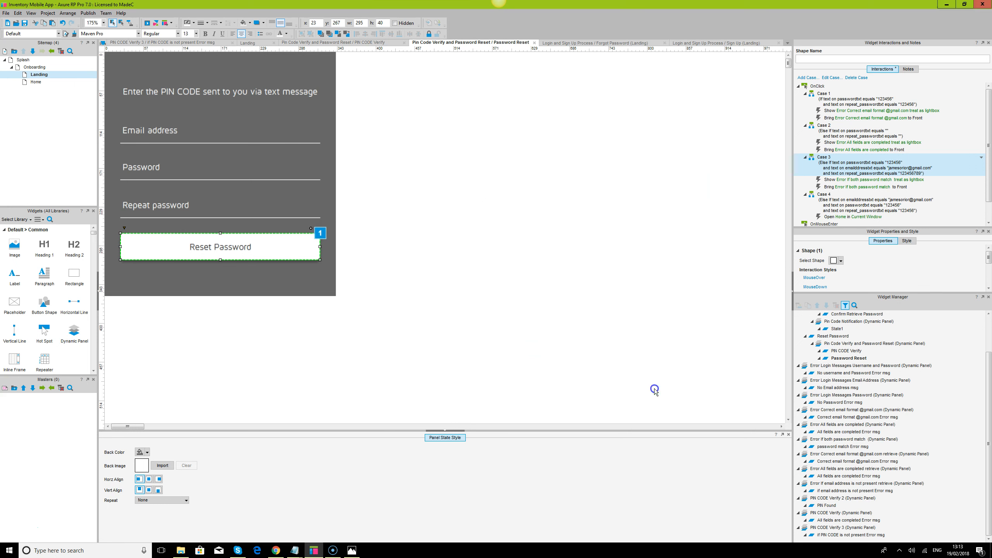
click(855, 204)
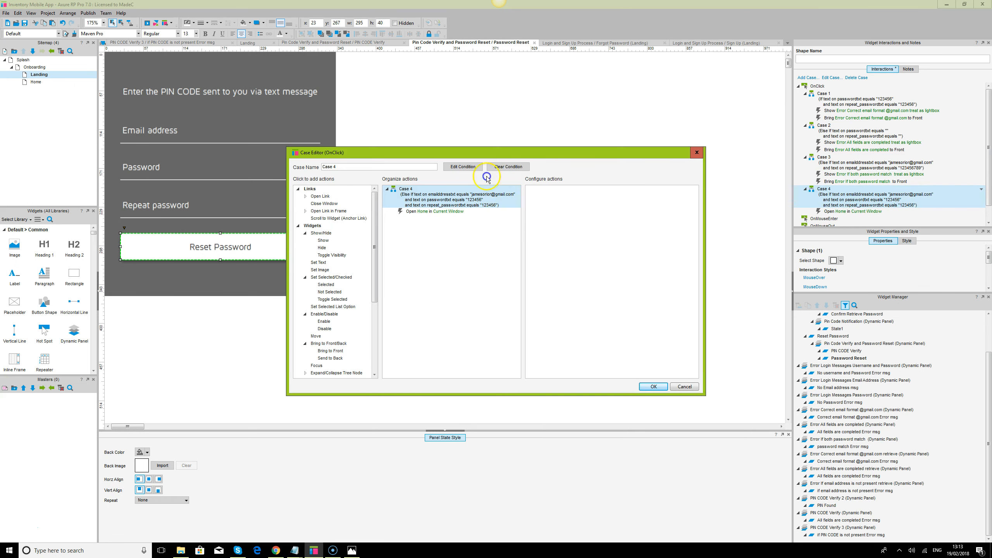
click(463, 167)
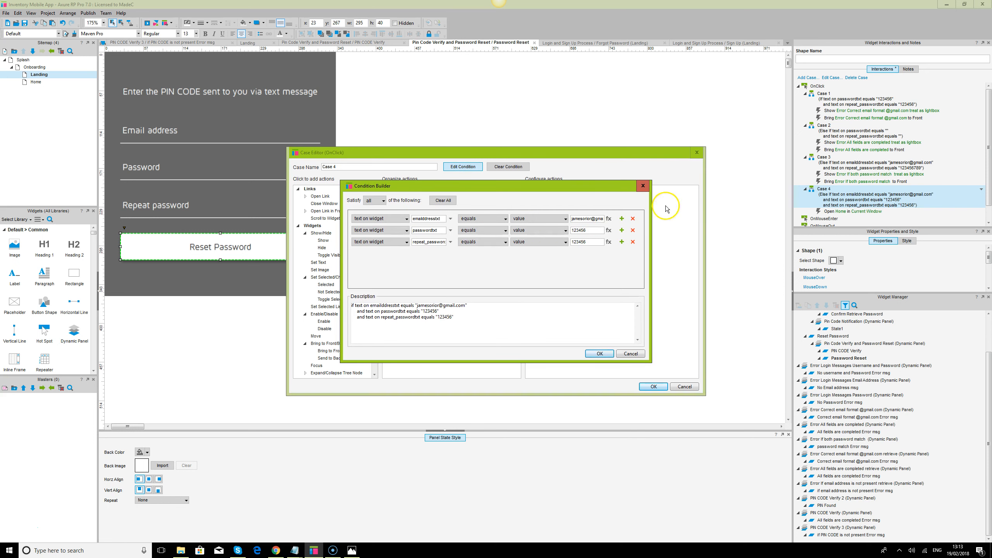
click(633, 220)
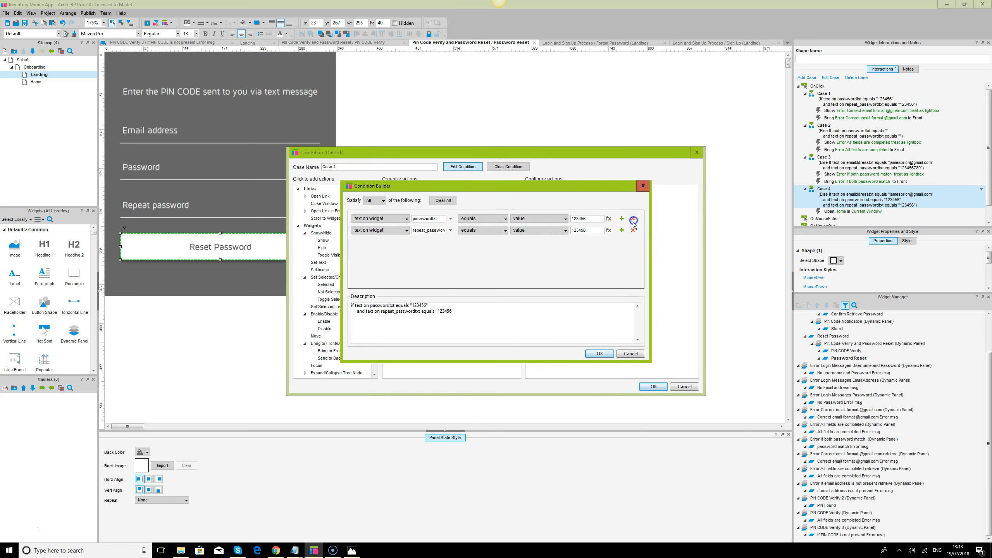
click(600, 354)
click(650, 387)
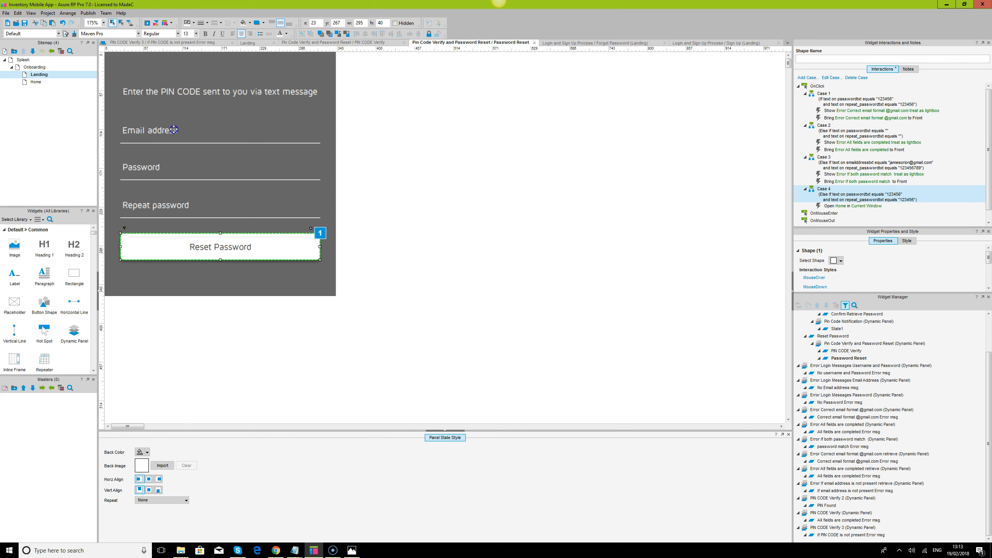
Delete the Email address field, move the password fields and button up, and distribute them evenly
click(191, 116)
click(193, 137)
click(159, 131)
key(Delete)
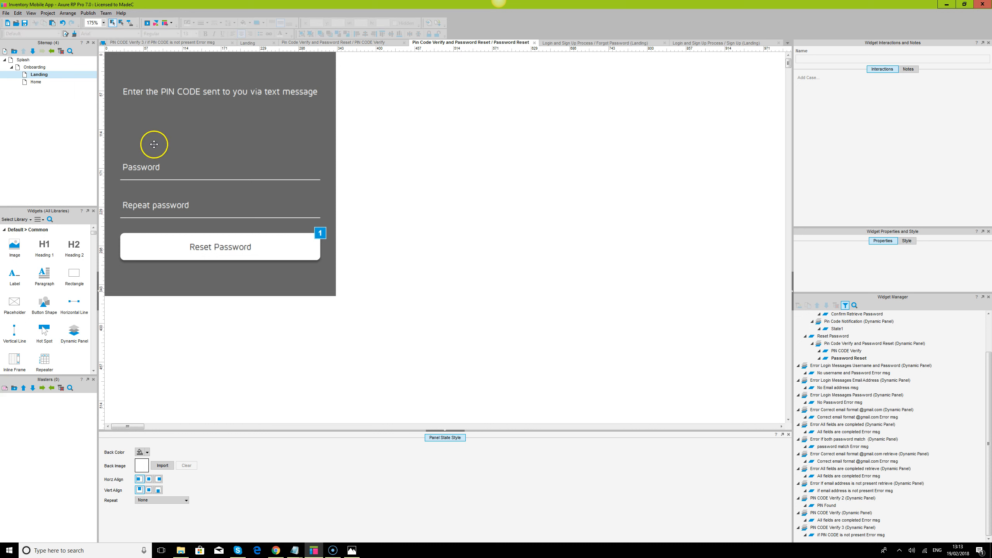
click(153, 166)
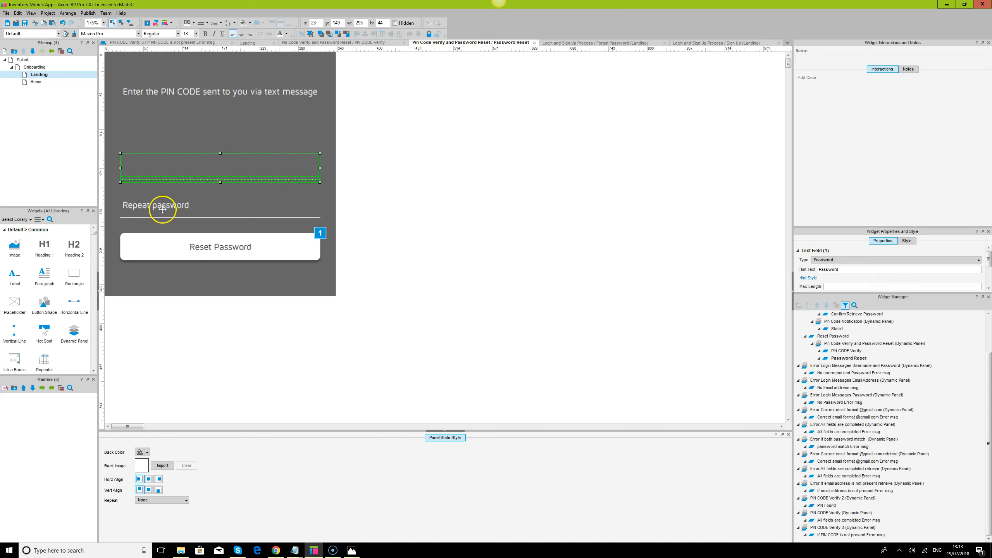
ctrl+click(163, 207)
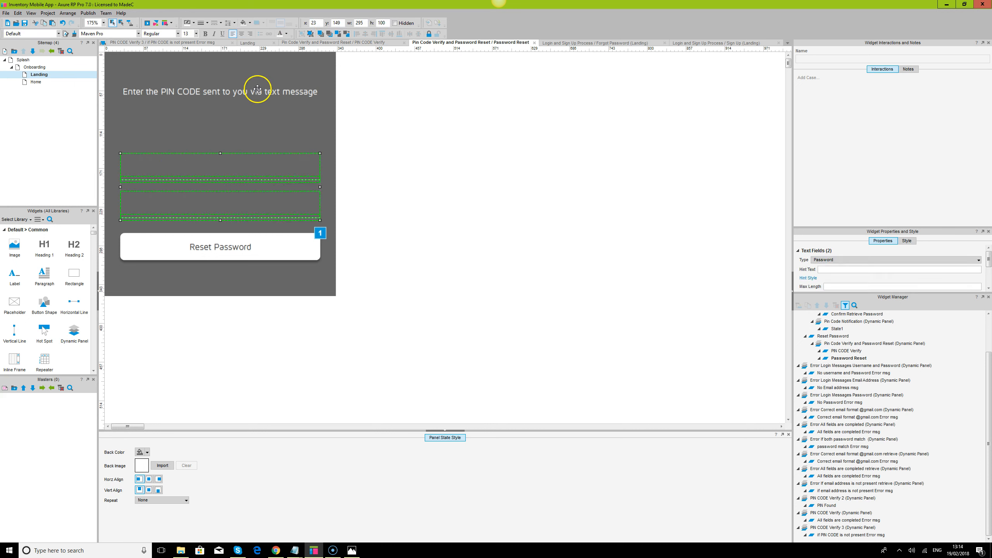
ctrl+click(205, 248)
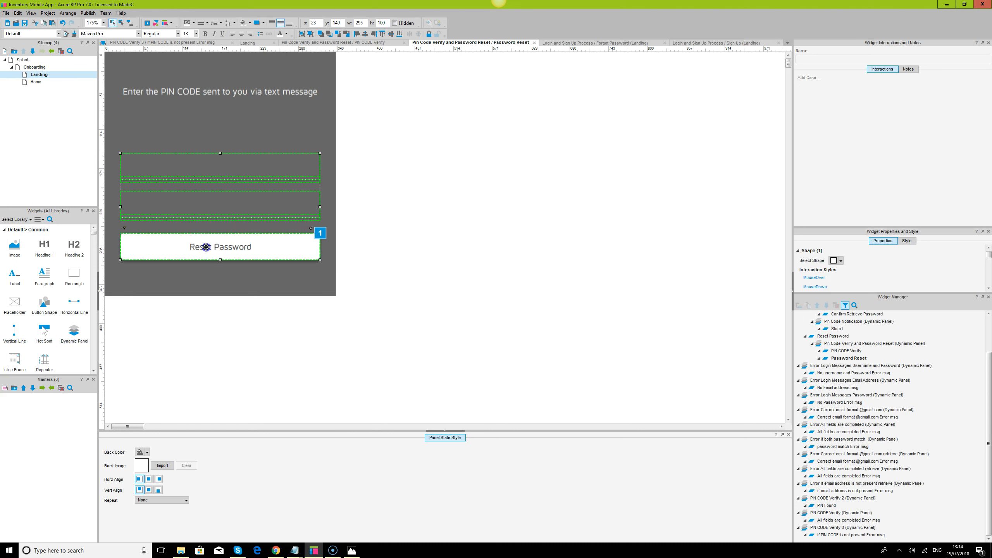
drag(227, 239, 226, 222)
ctrl+click(206, 93)
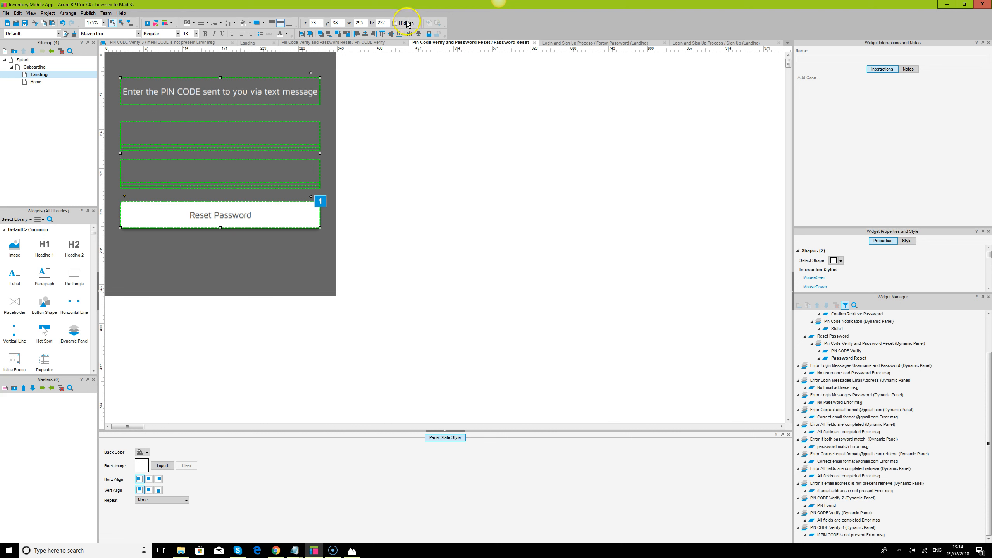
click(420, 34)
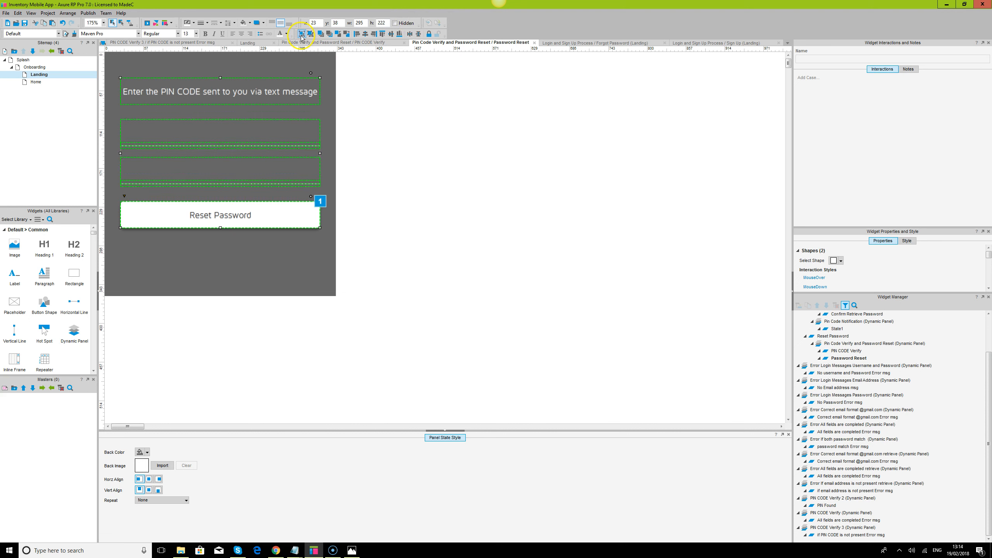
Set the background colour to none on both the Password Reset and PIN CODE Verify states
click(324, 67)
click(469, 251)
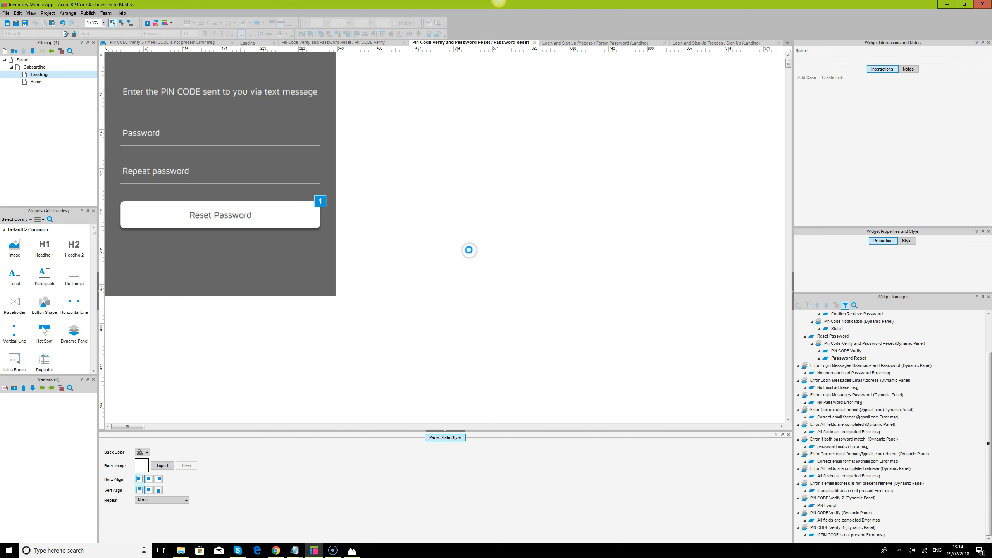
click(218, 275)
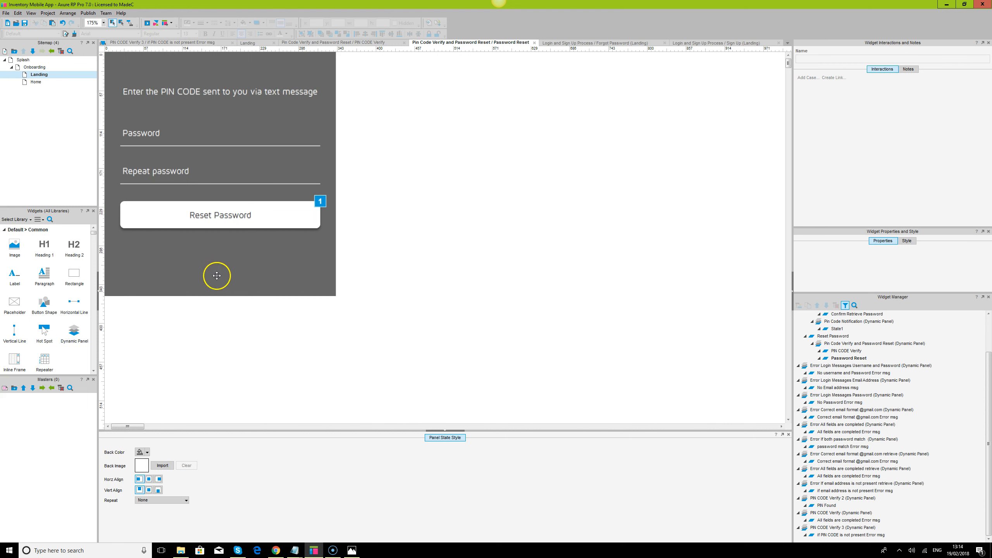
click(140, 452)
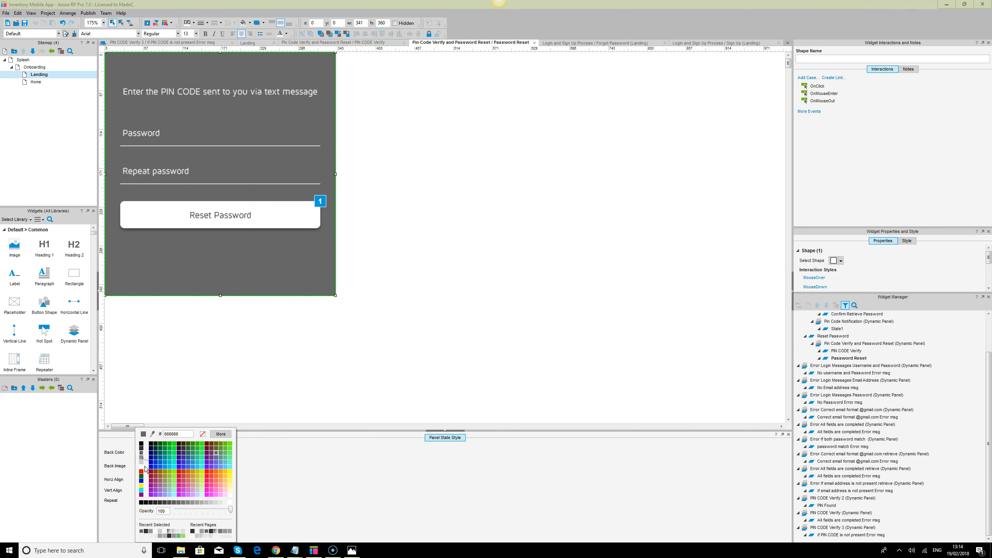
click(201, 435)
double_click(840, 350)
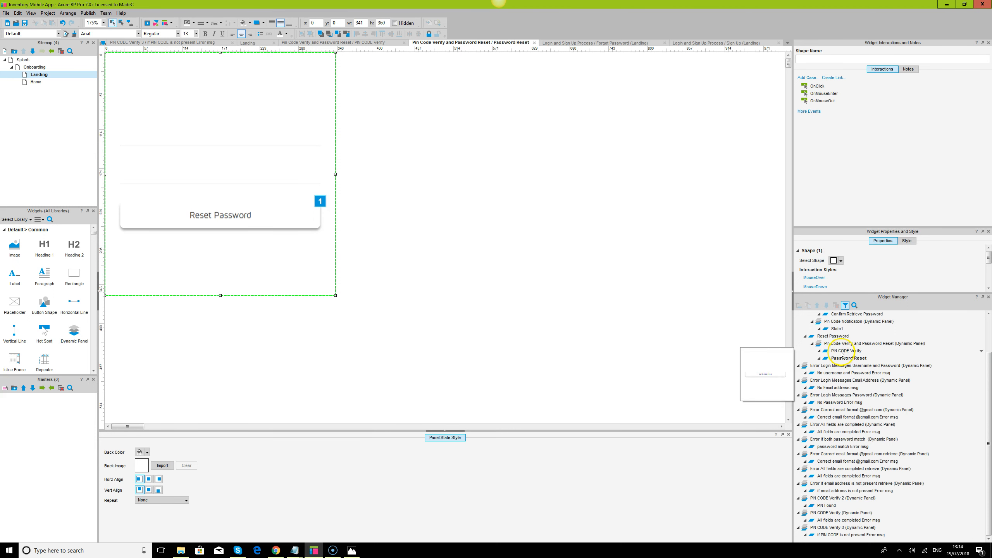
click(261, 283)
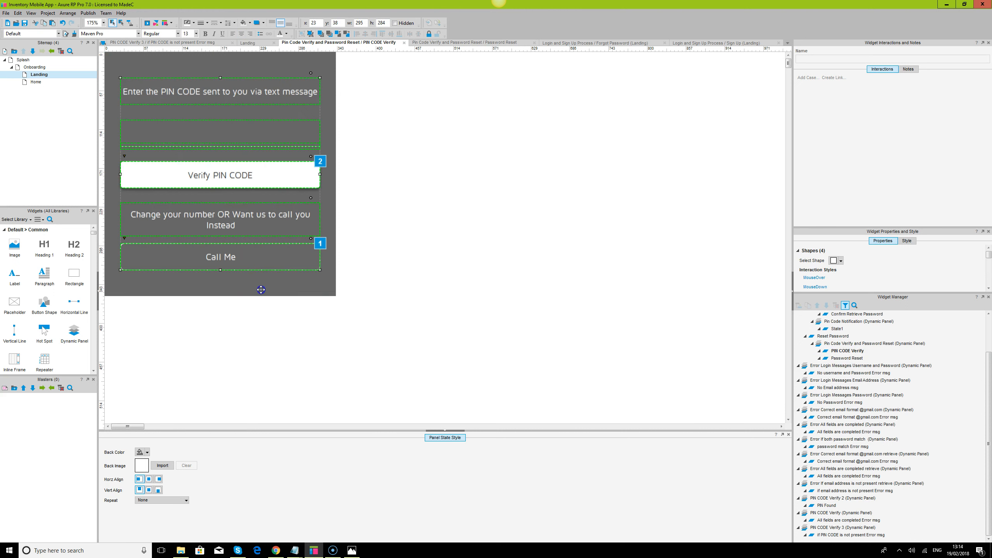
click(147, 453)
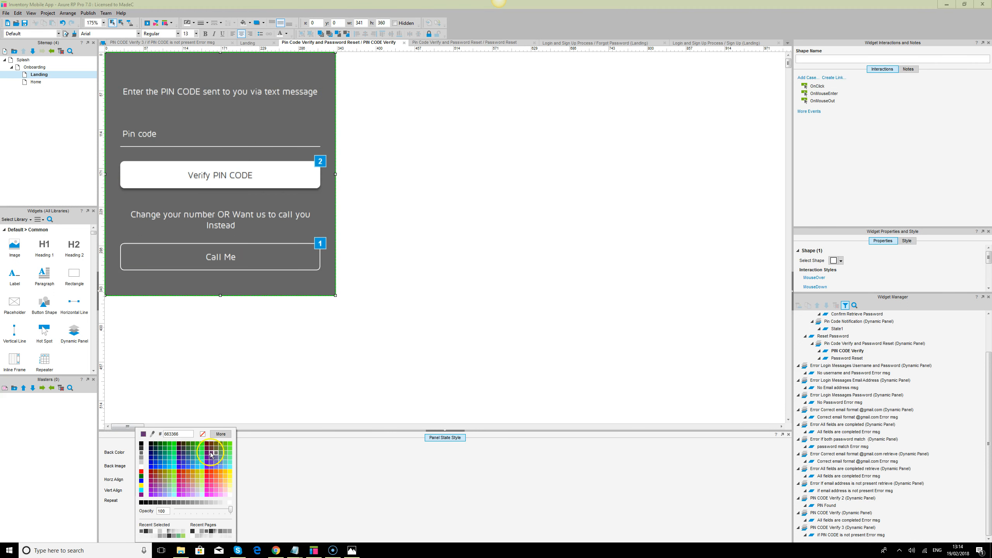
click(204, 436)
click(295, 359)
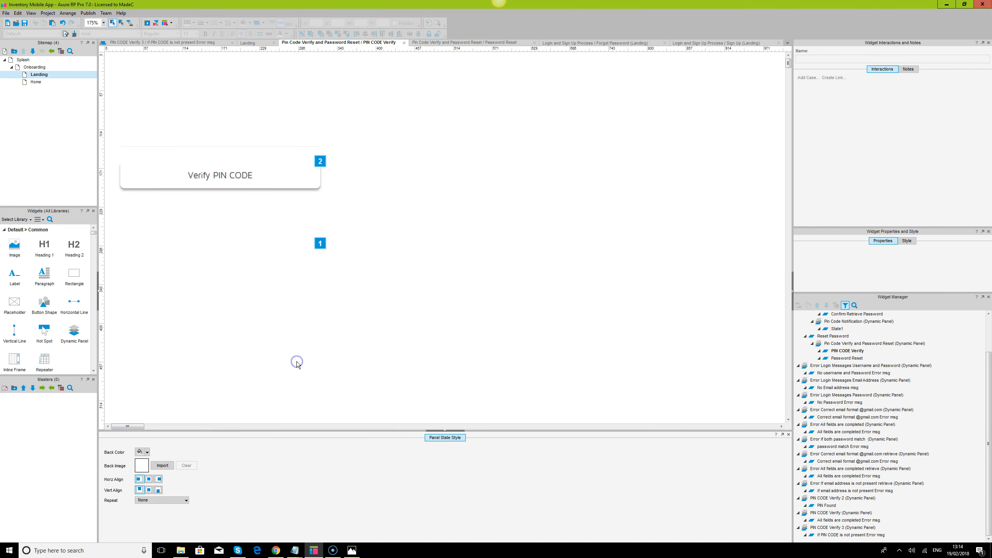
Reload the prototype in Chrome and request a reset PIN through Forgot your password? with an email address
click(276, 551)
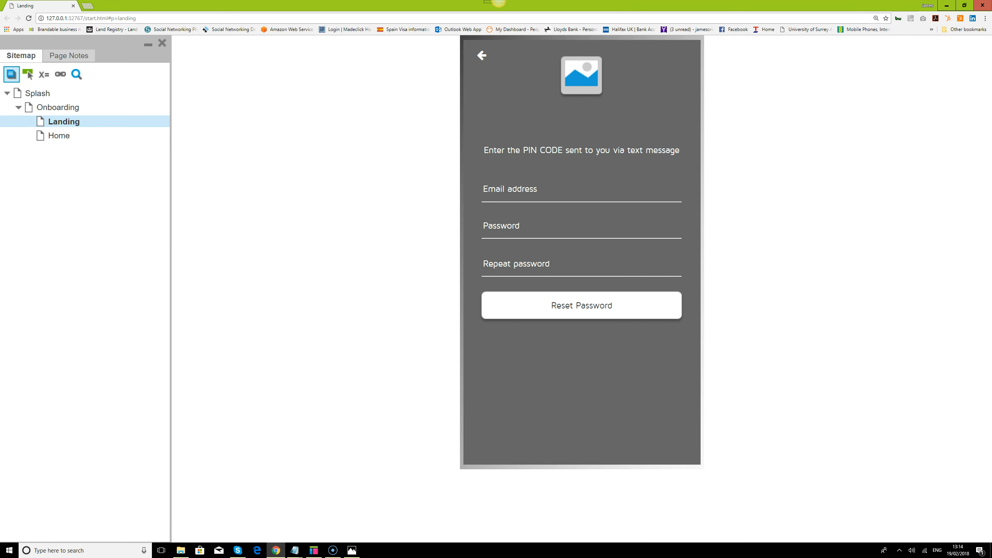
click(29, 19)
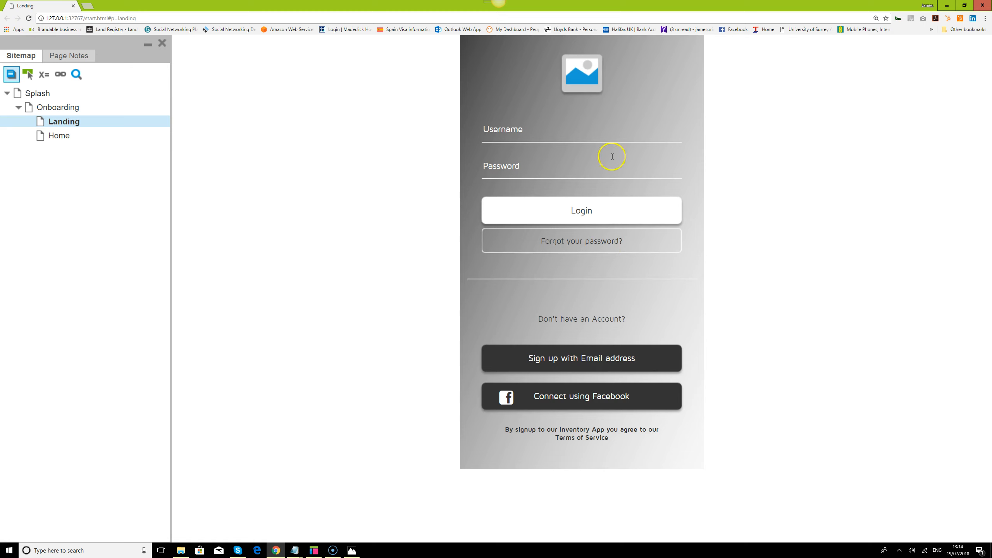
click(615, 244)
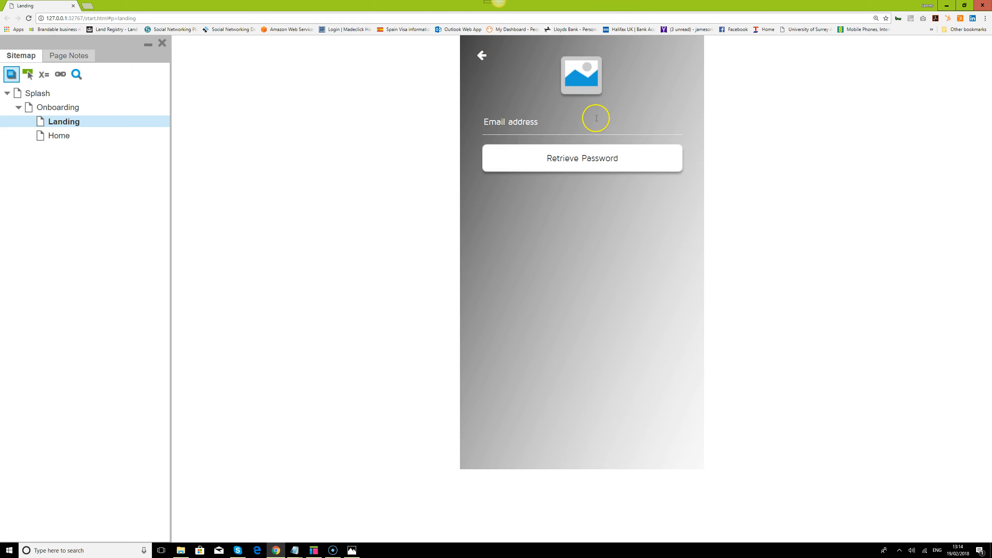
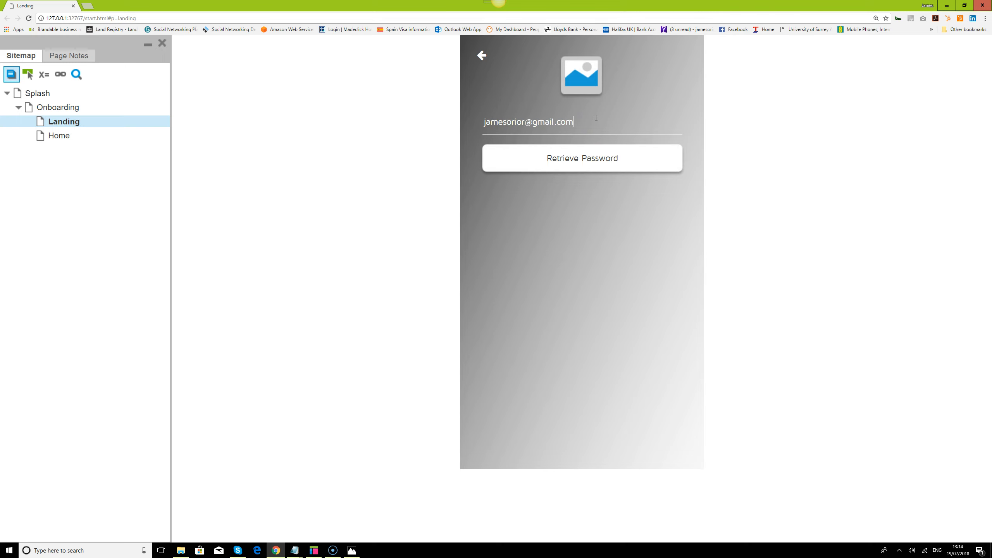
click(586, 150)
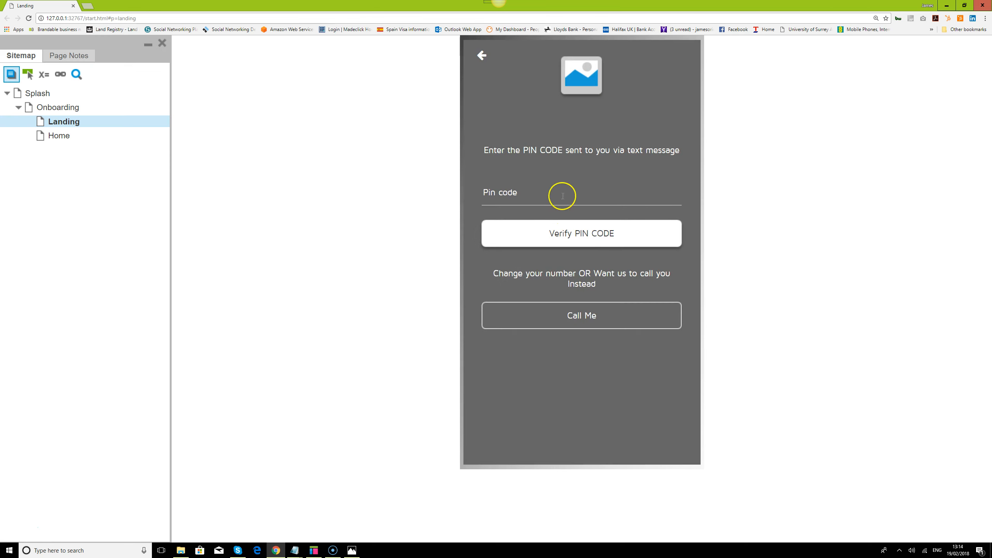
Verify with an empty PIN to trigger 'Please complete all form fields', dismiss it, and focus the Pin code field
click(585, 236)
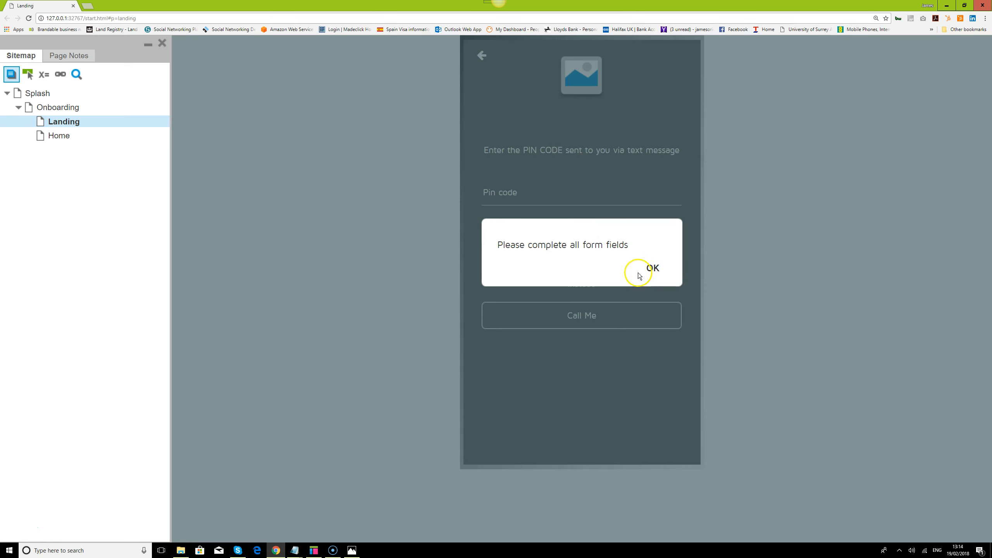
click(652, 270)
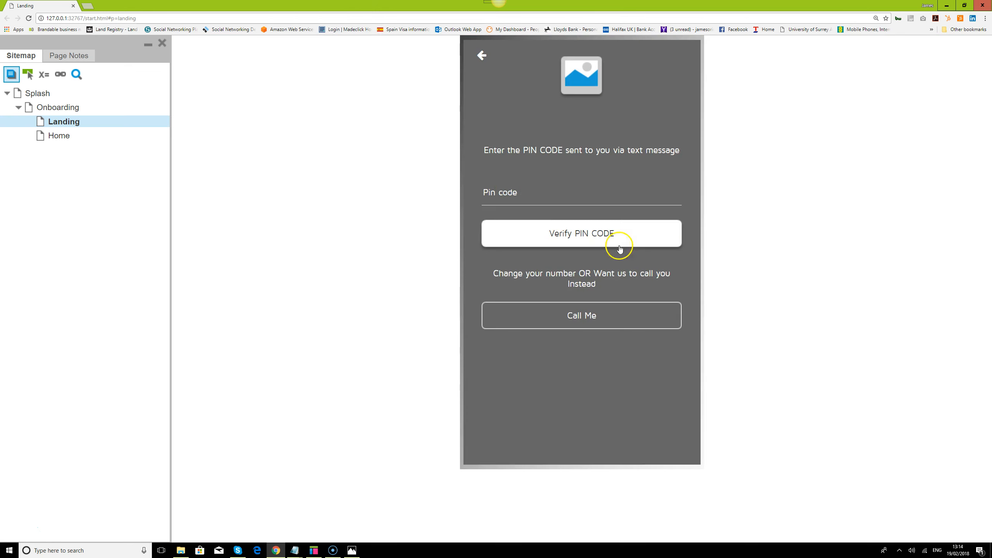
click(523, 194)
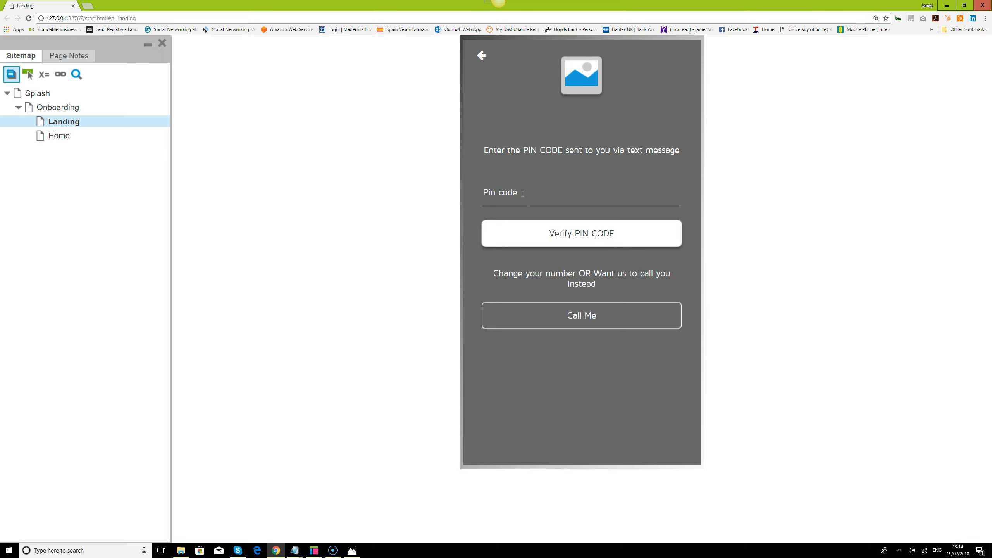
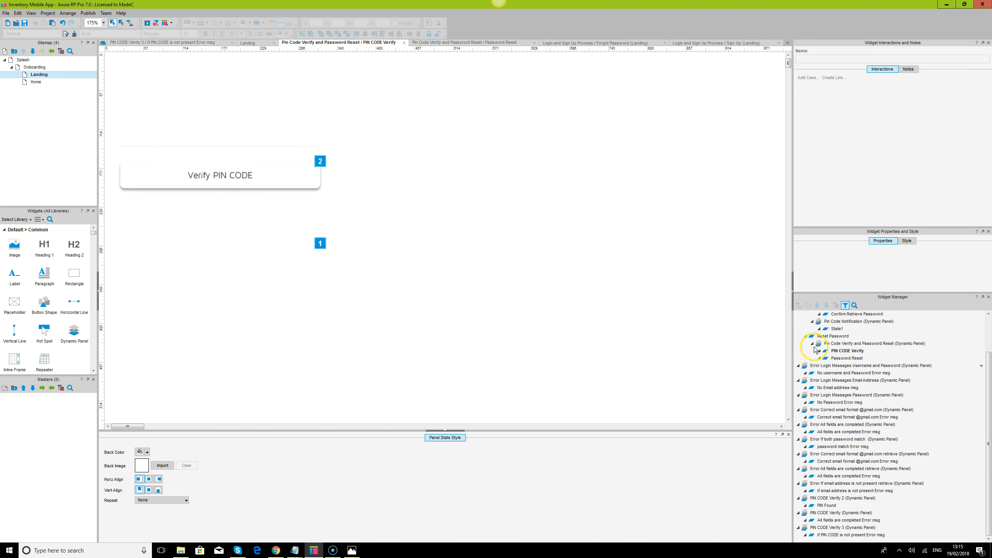
In the Password Reset state, review Case 3's condition on the Reset Password button, then delete Case 3
double_click(847, 359)
click(294, 213)
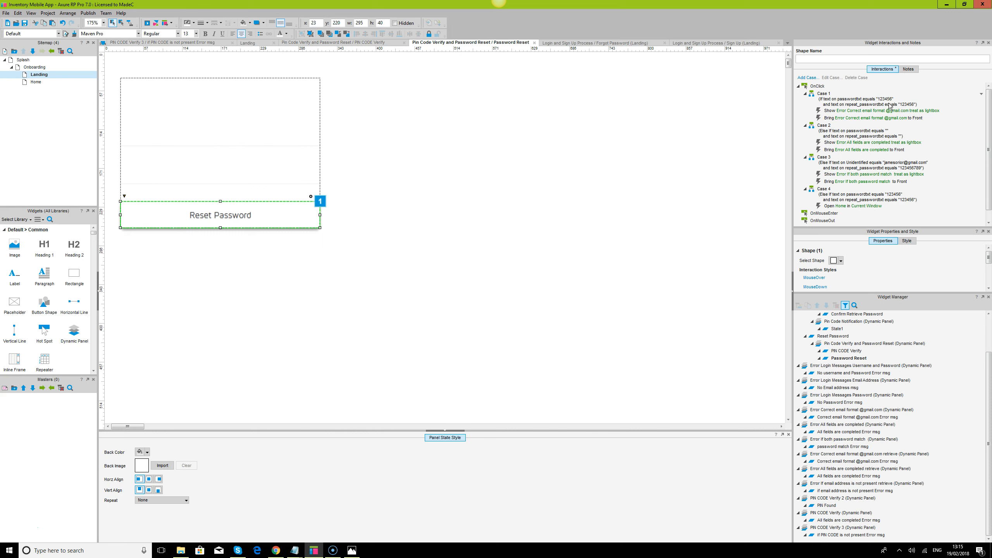
click(877, 169)
double_click(876, 169)
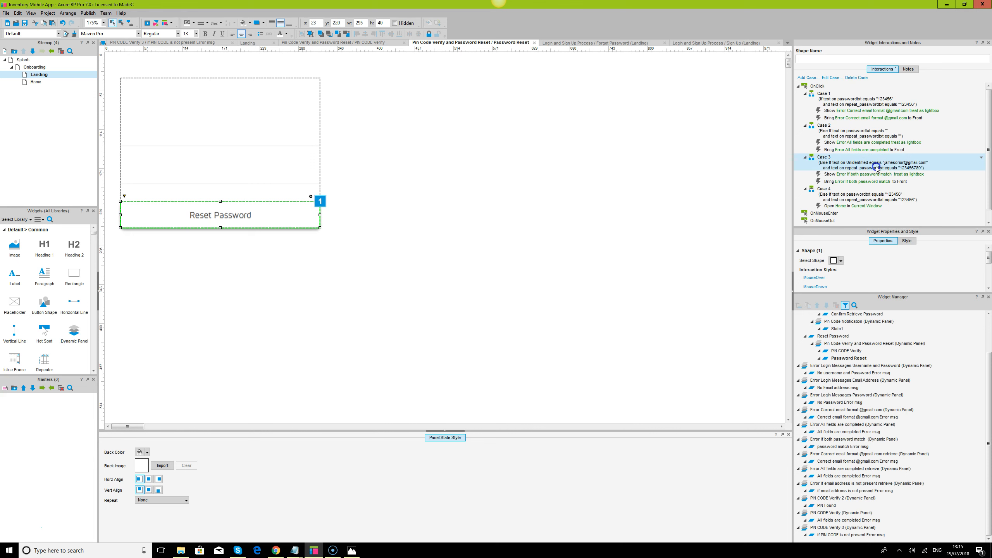
click(468, 167)
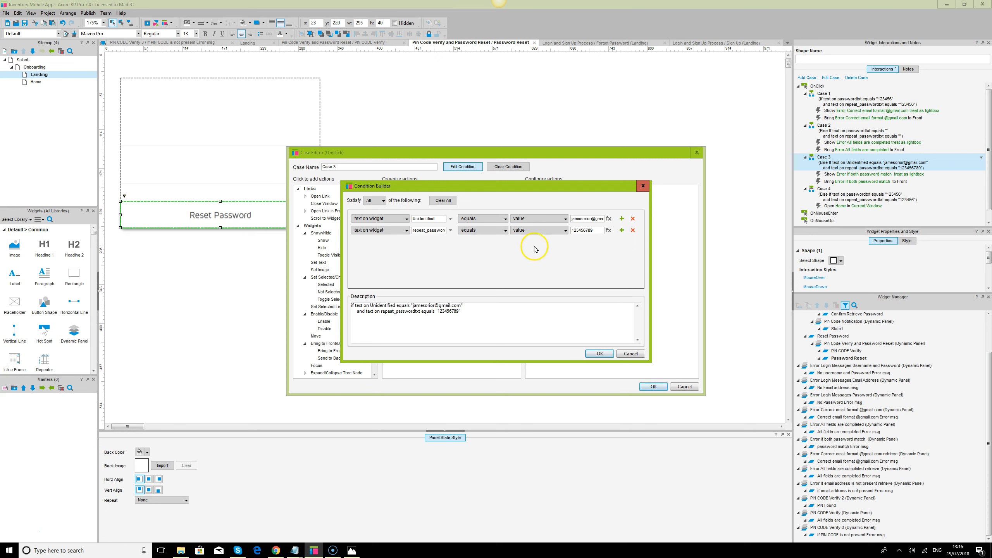
click(631, 354)
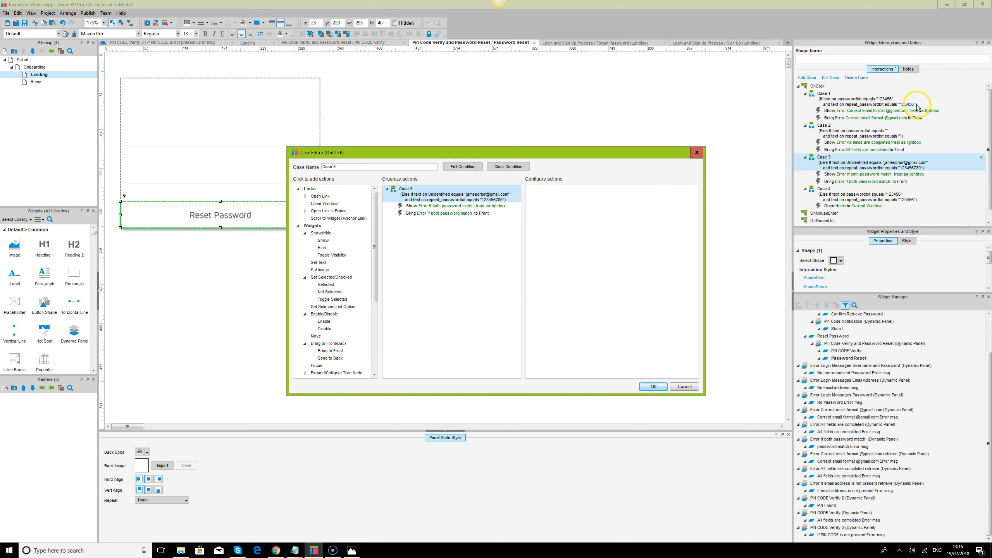
click(893, 185)
click(663, 387)
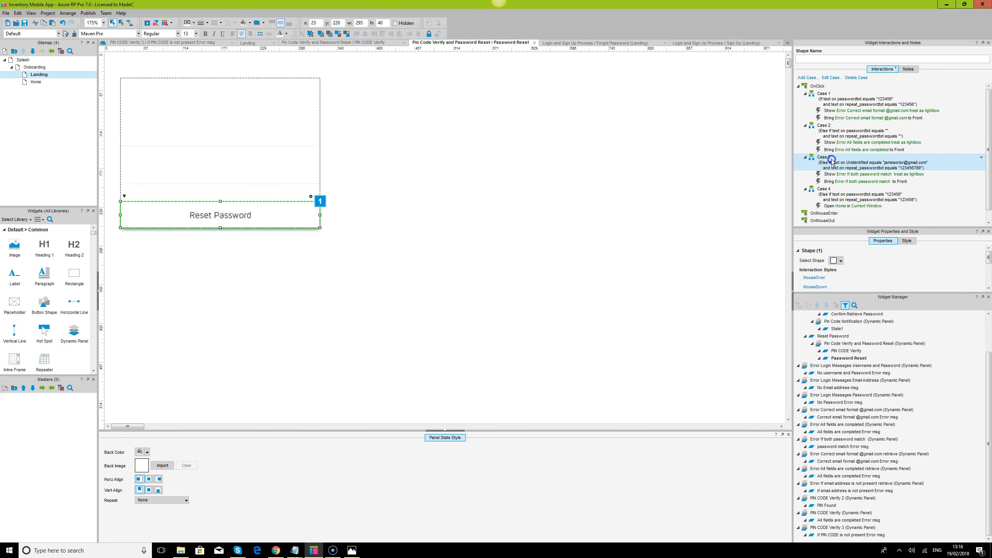
key(Delete)
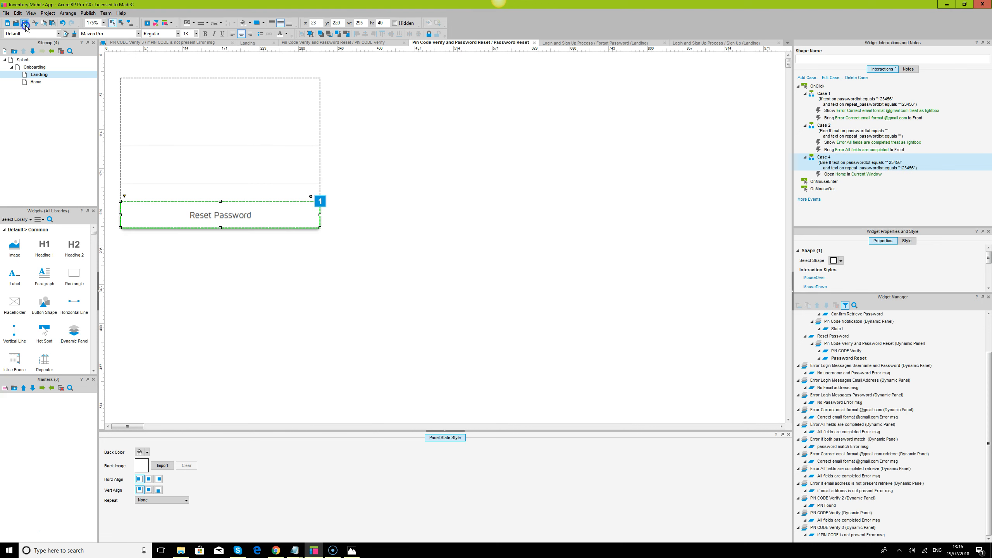
Reload the Chrome preview, request a reset PIN for an email address, and verify PIN 123456
click(276, 551)
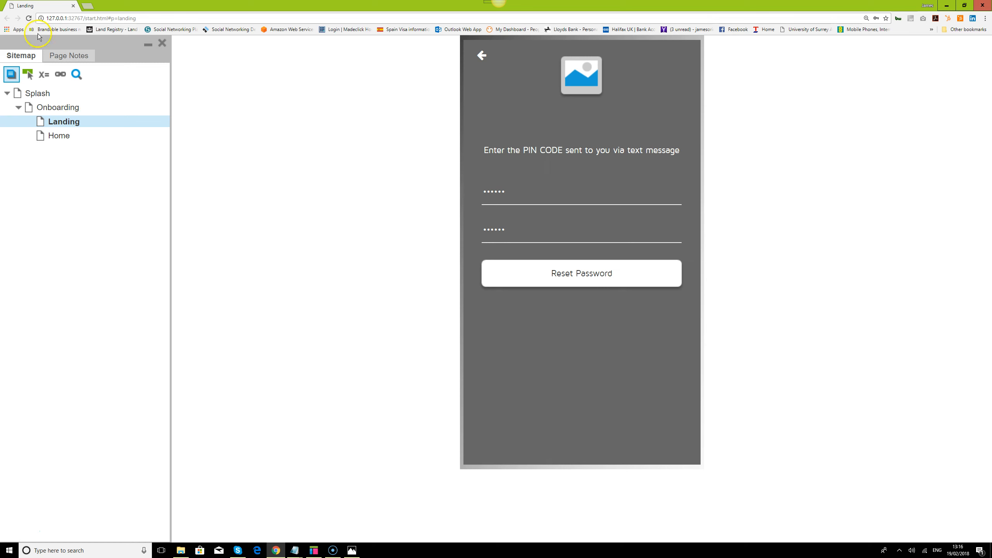
click(30, 18)
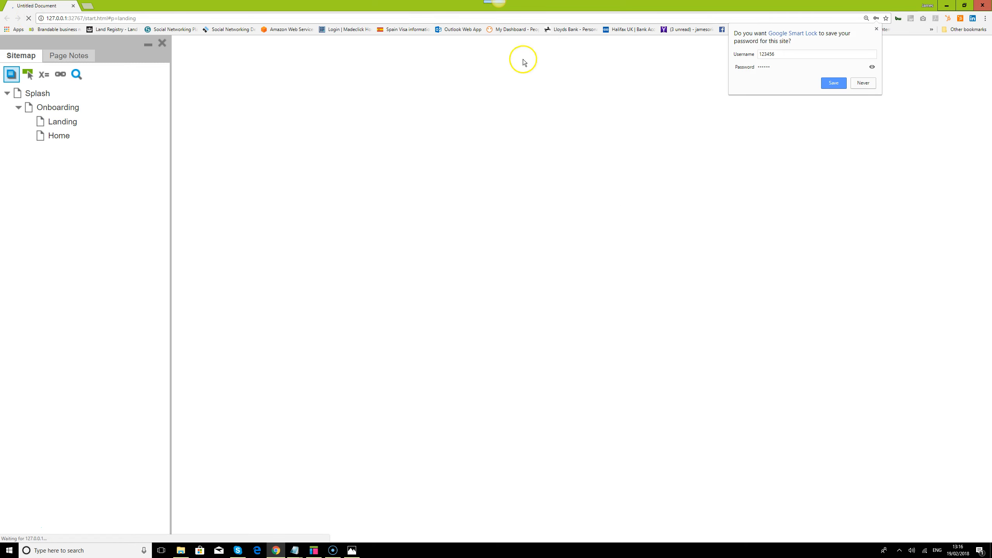
click(598, 239)
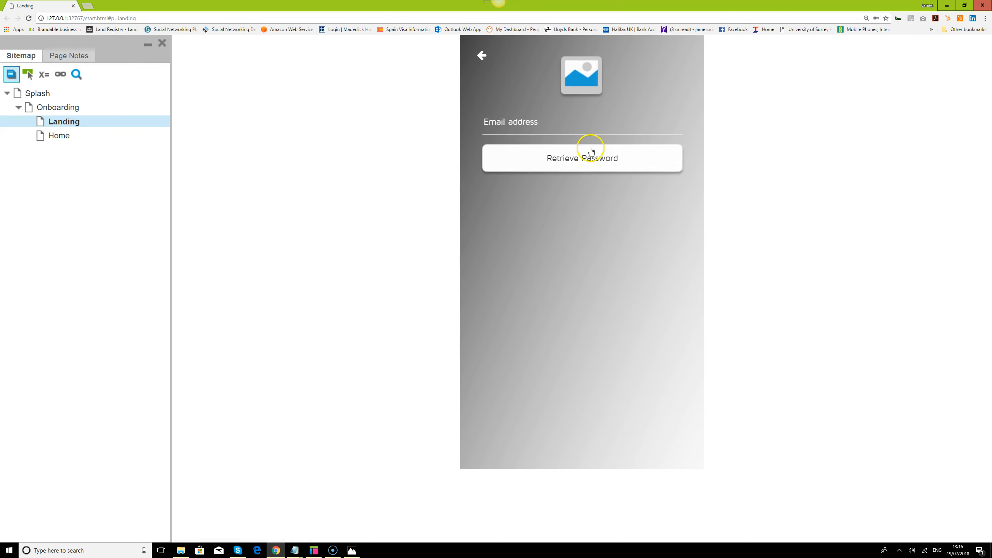
click(595, 129)
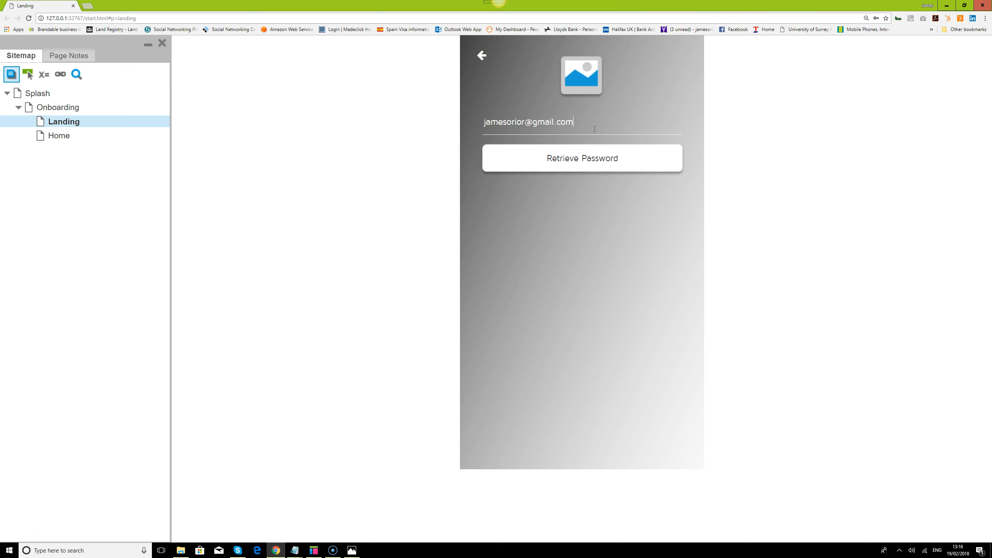
click(595, 152)
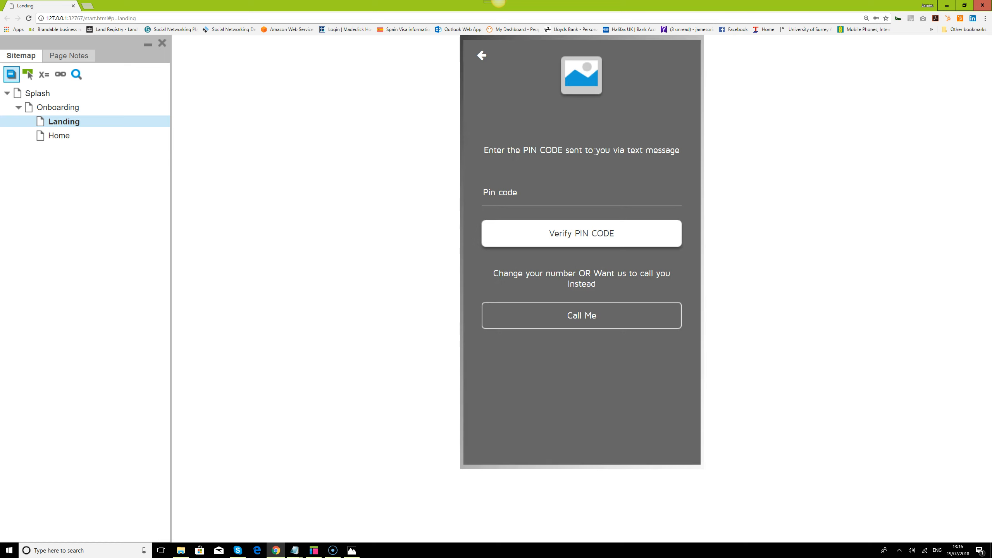
click(576, 193)
text(123456)
click(581, 231)
click(581, 206)
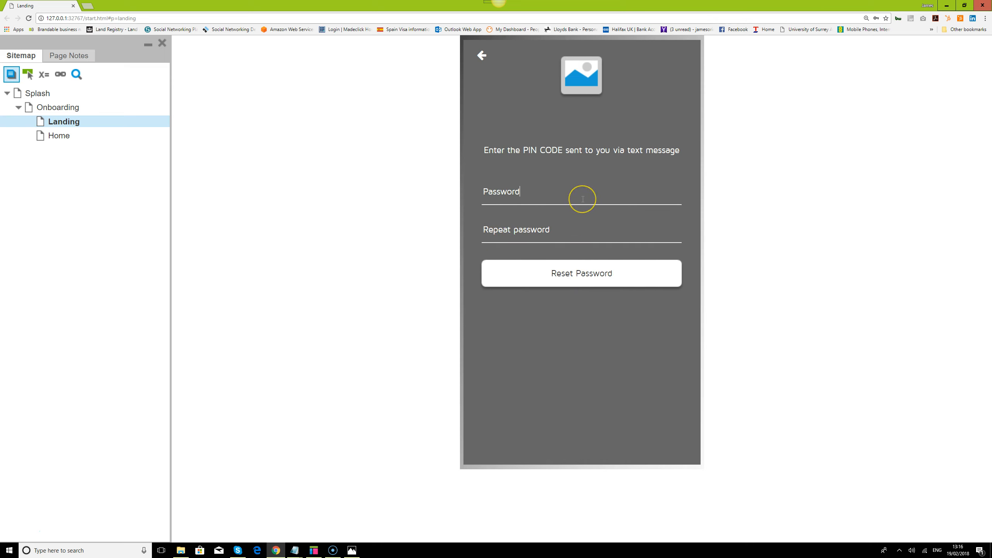
text(12)
click(578, 233)
text(123456)
click(587, 276)
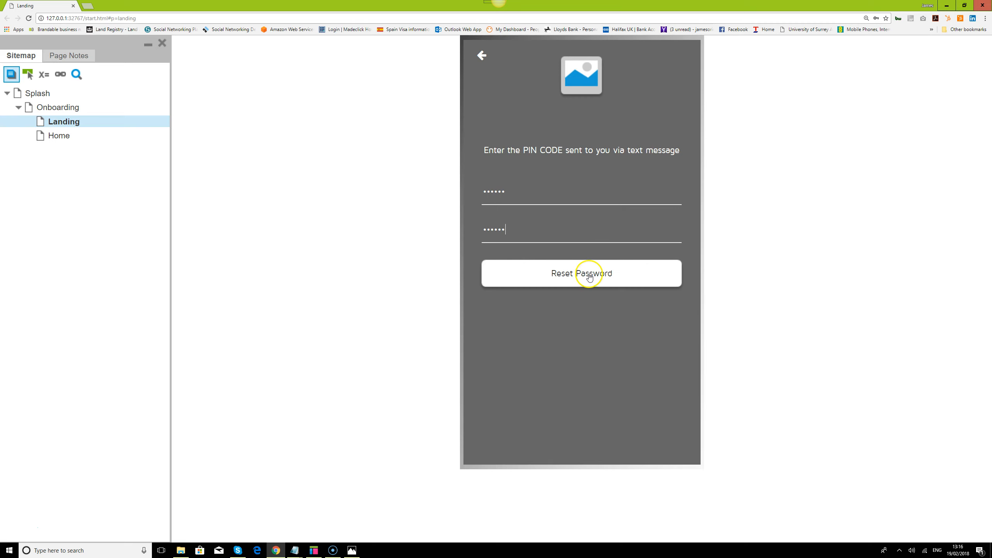
click(652, 270)
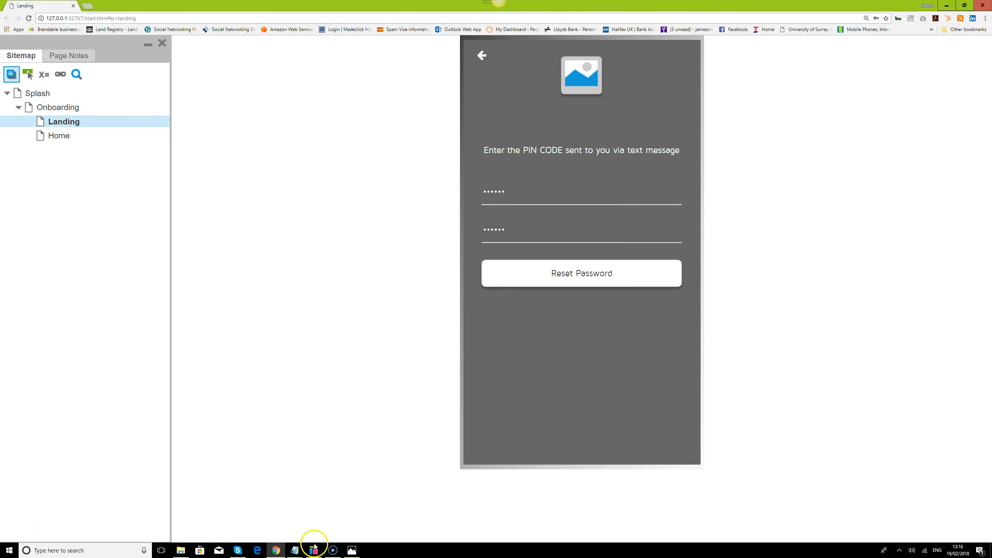
click(314, 550)
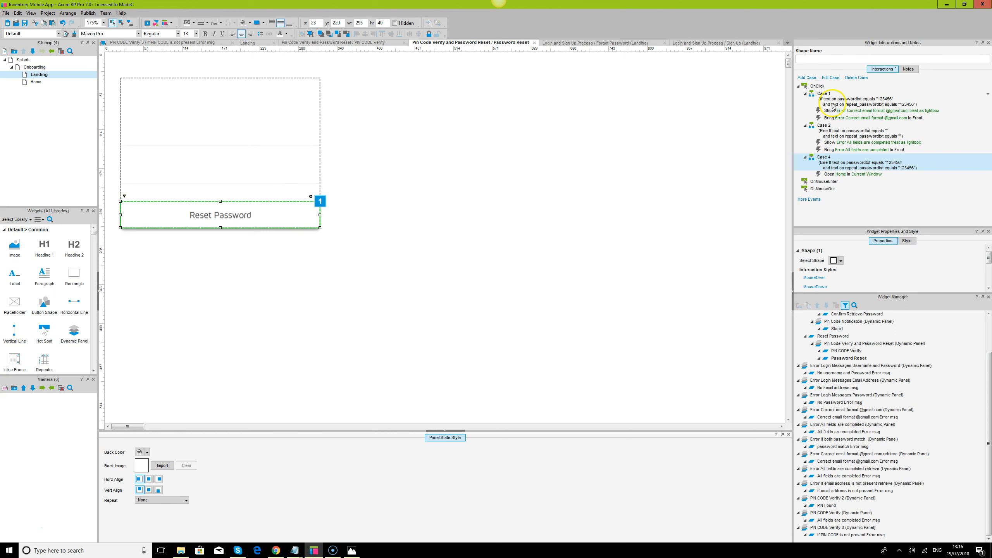
click(824, 96)
click(291, 165)
click(283, 140)
click(283, 165)
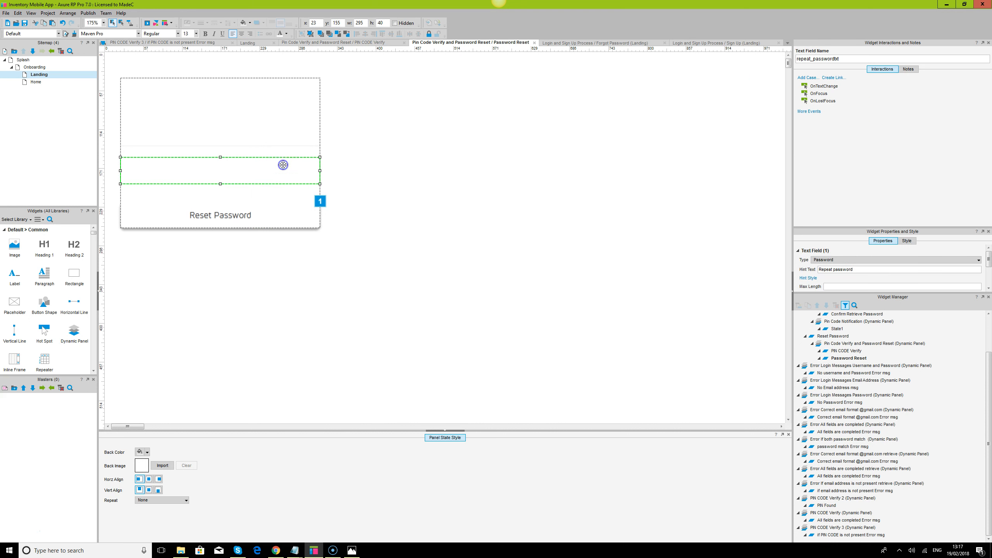
click(293, 218)
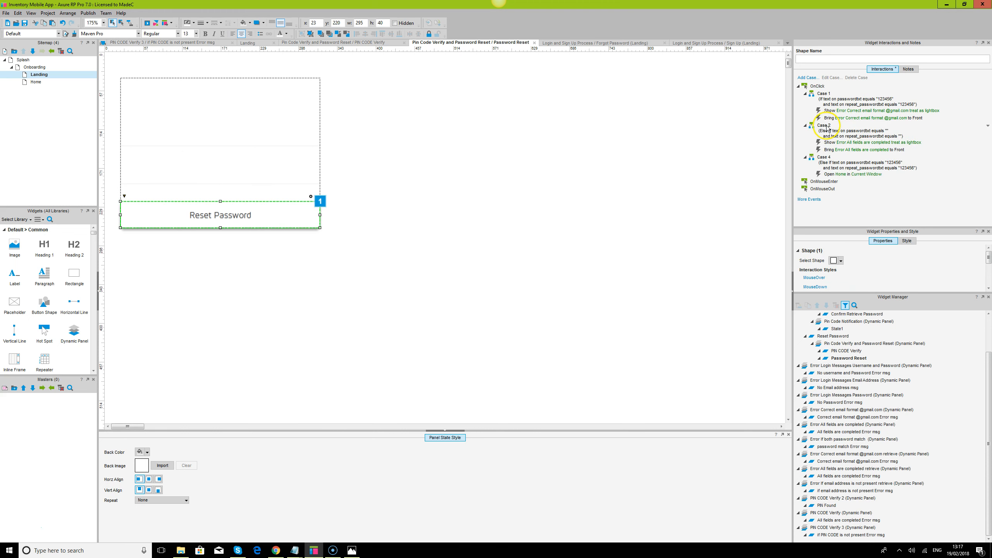
double_click(825, 94)
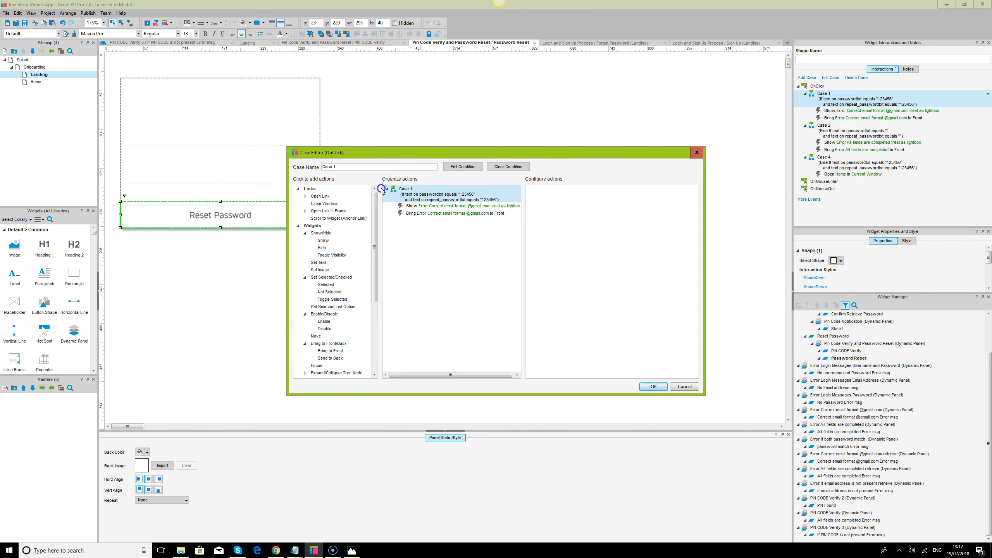
click(461, 167)
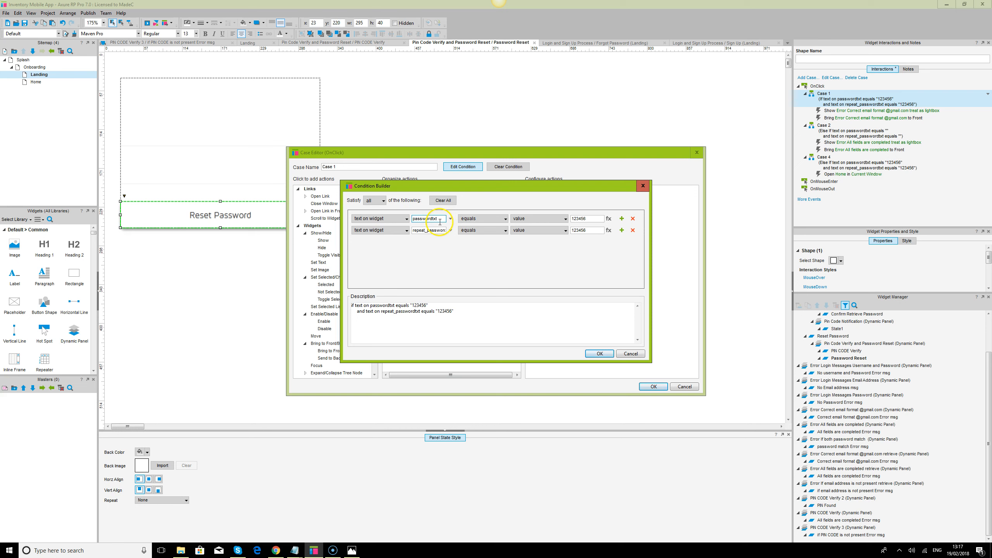
click(599, 353)
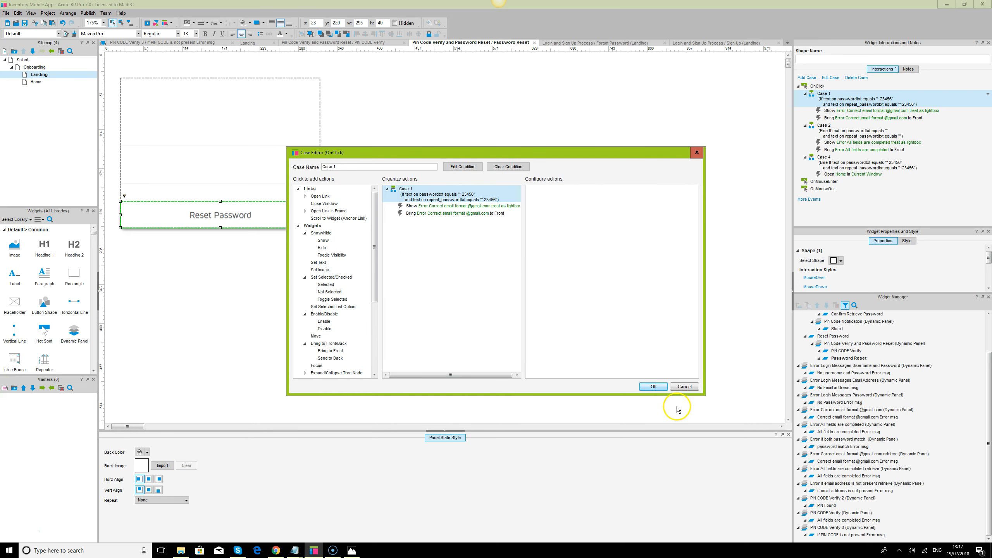
click(681, 387)
click(851, 135)
double_click(851, 135)
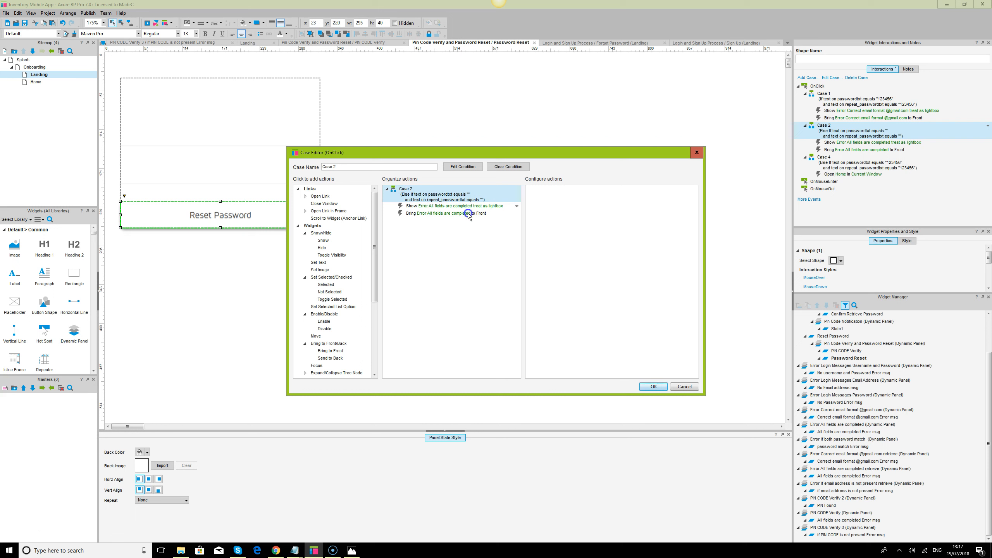
click(682, 387)
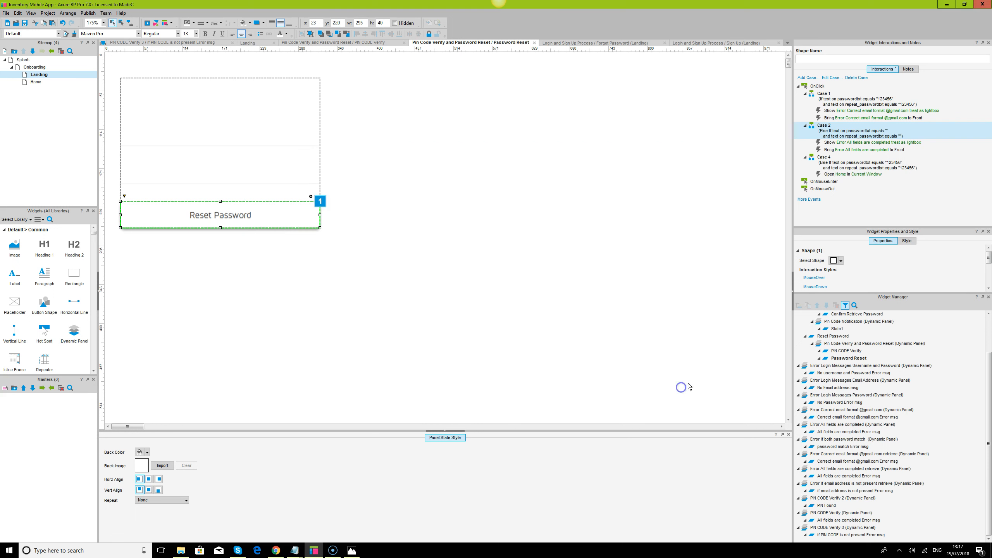
double_click(853, 173)
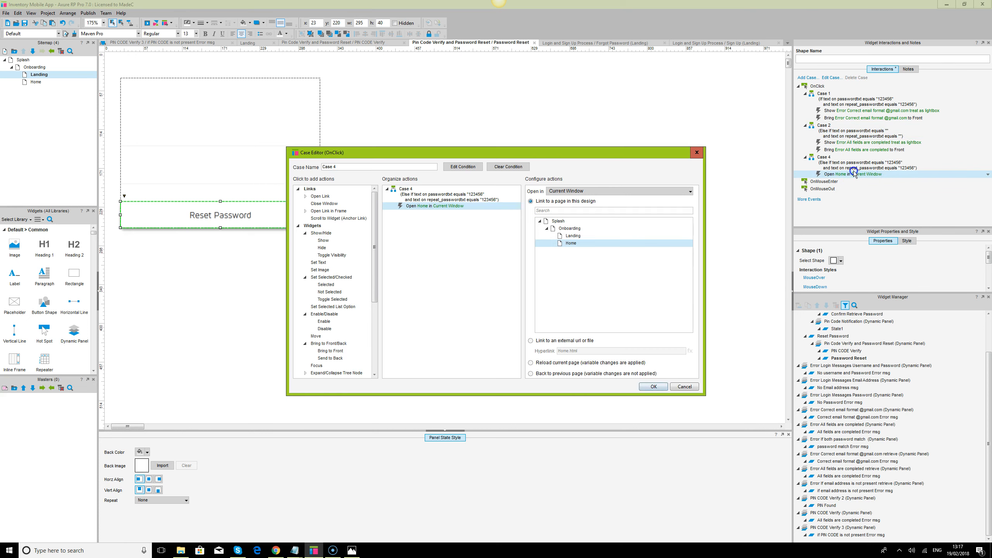
click(697, 153)
double_click(838, 160)
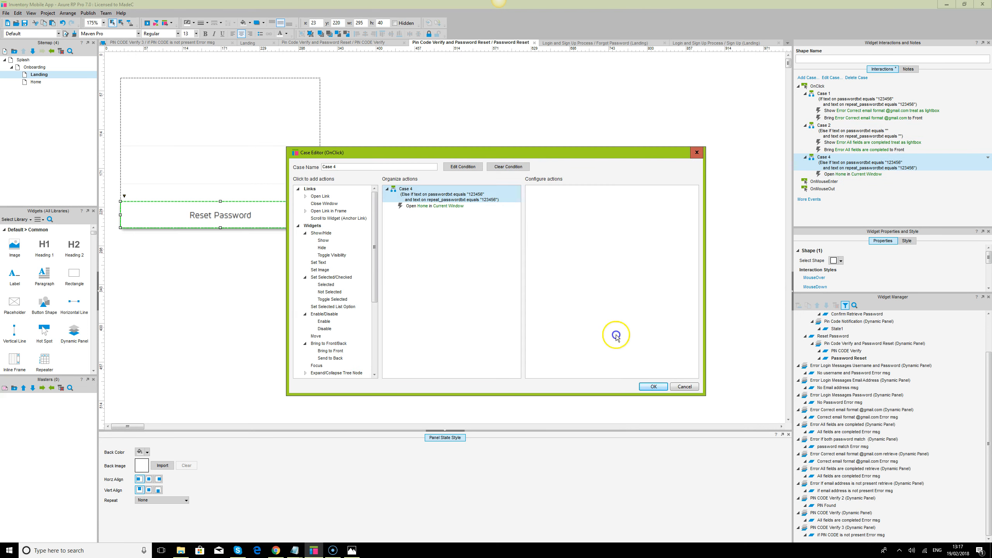
click(675, 387)
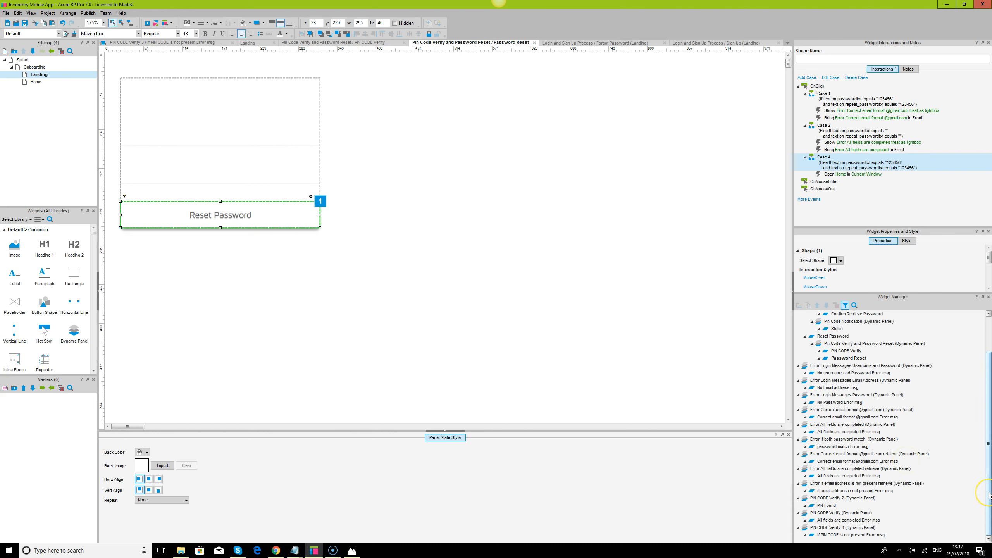
Select Case 1 and its email-format error action in the Interactions panel and review it
drag(990, 494, 990, 402)
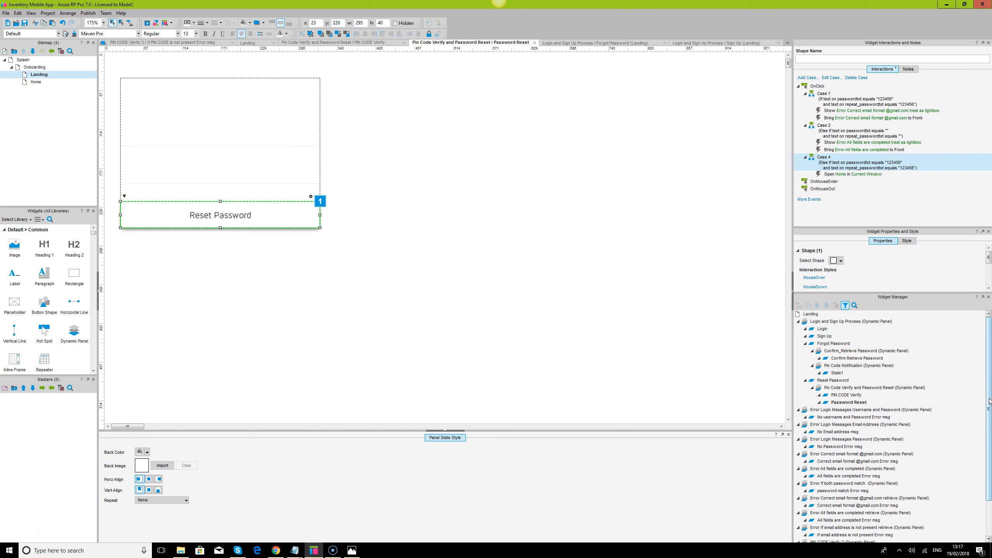
click(991, 372)
click(877, 100)
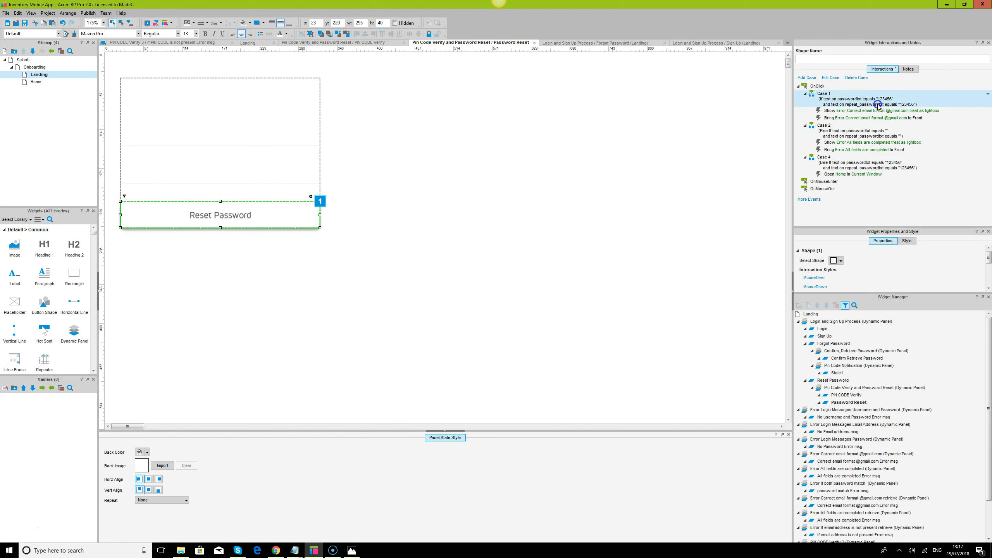
click(877, 112)
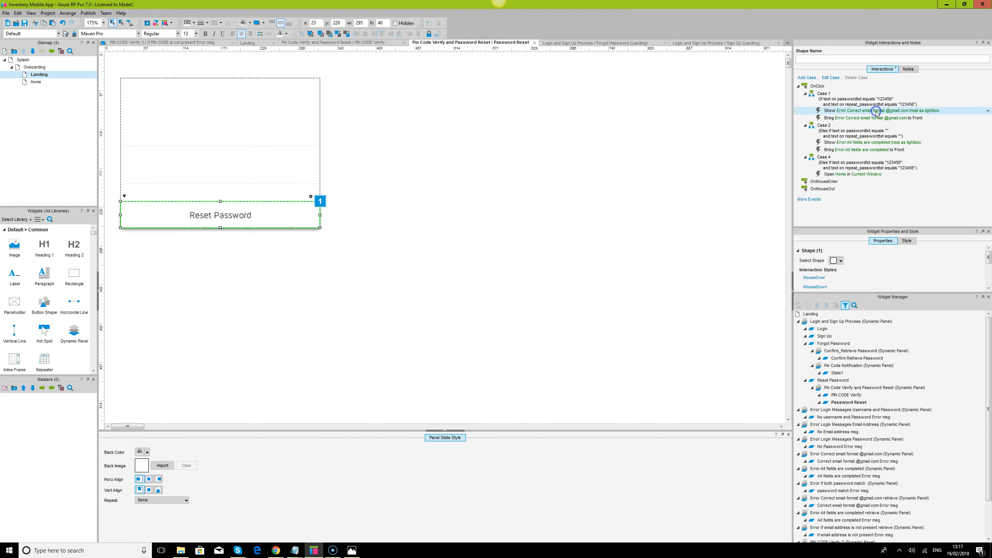
scroll(861, 374, down, 3)
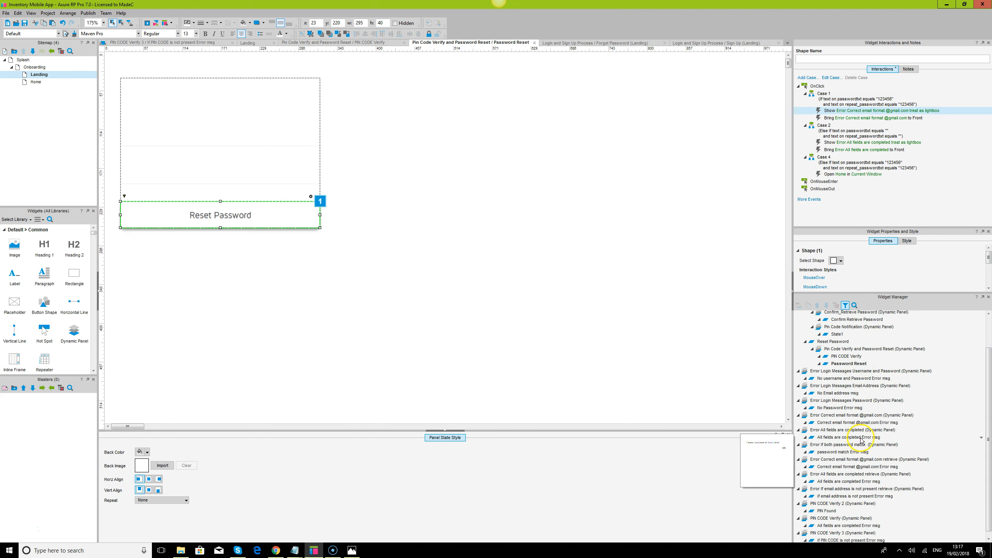
mouse_move(863, 403)
mouse_move(832, 417)
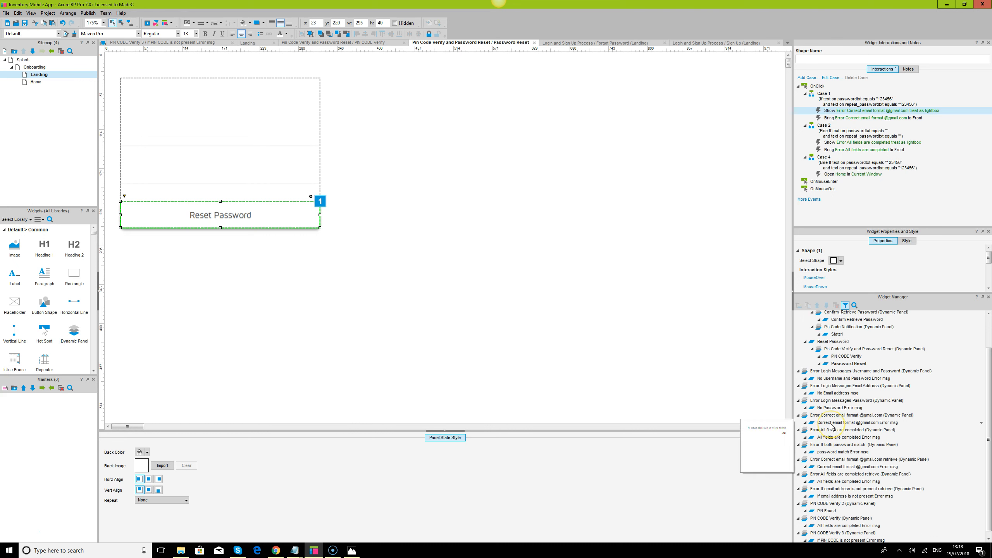
scroll(833, 427, down, 1)
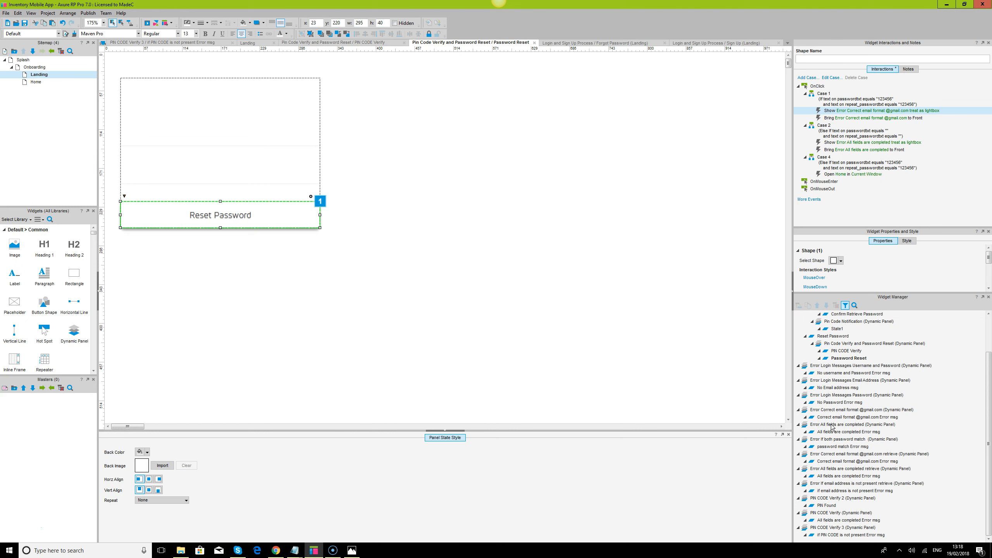
scroll(853, 451, up, 1)
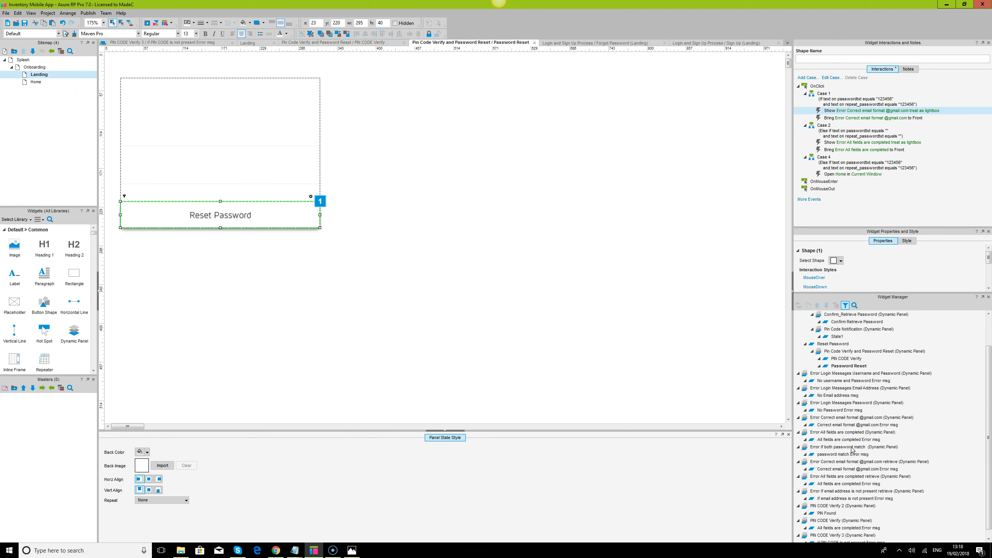
scroll(845, 447, down, 1)
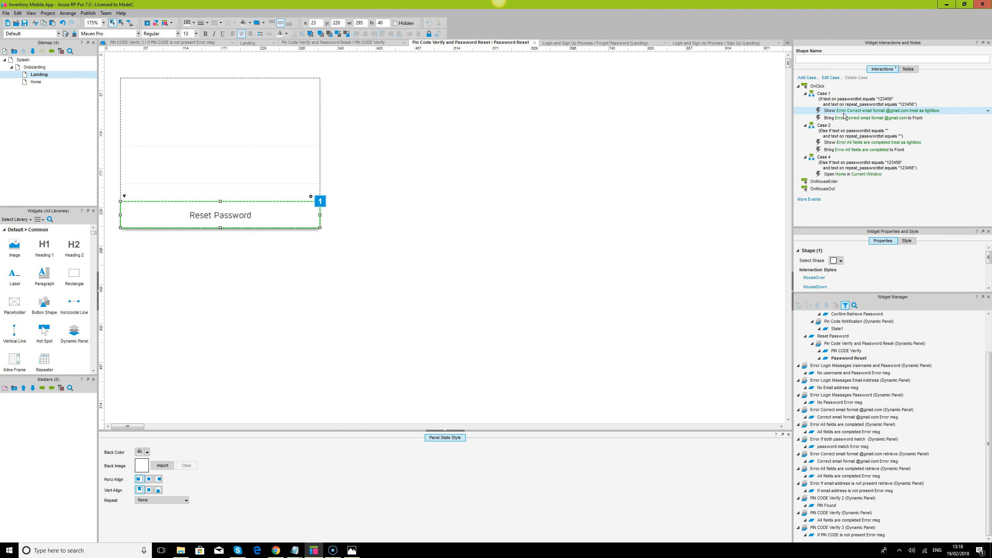
Delete Case 1 from the Reset Password button's OnClick interactions
double_click(900, 112)
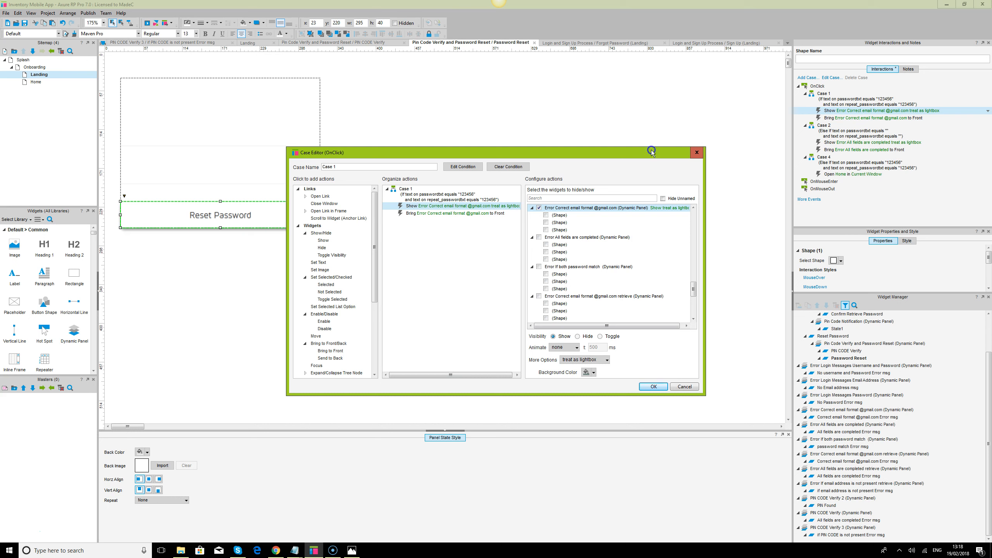
click(699, 152)
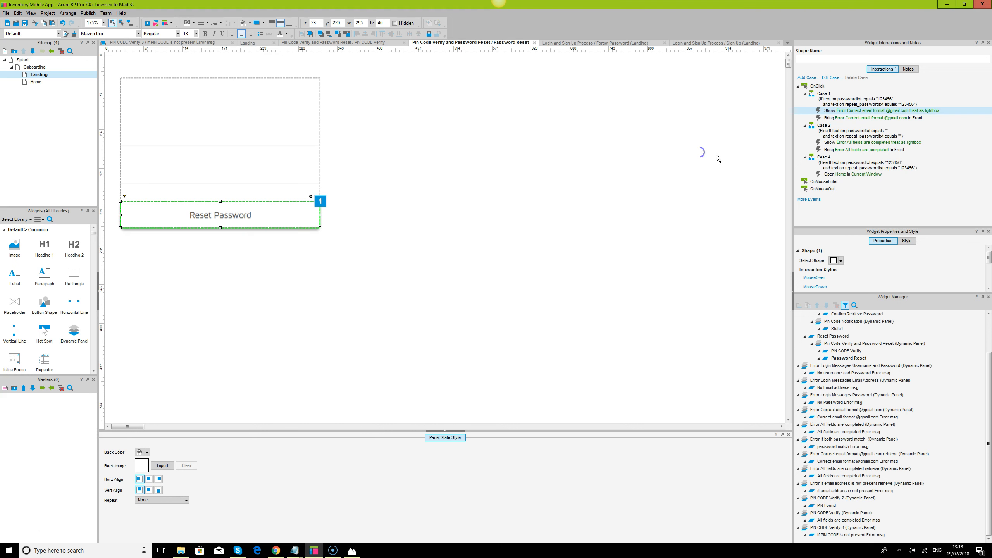
click(827, 93)
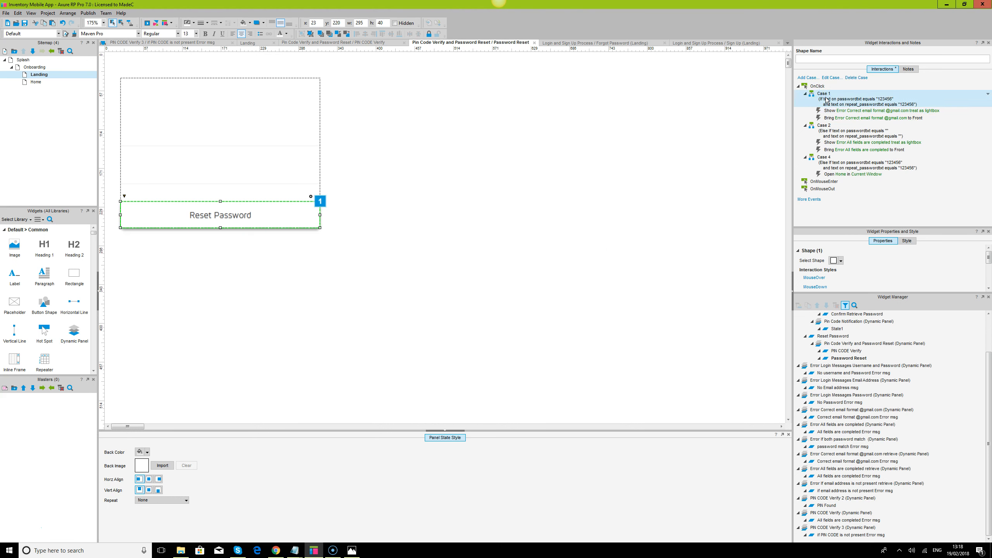
key(Delete)
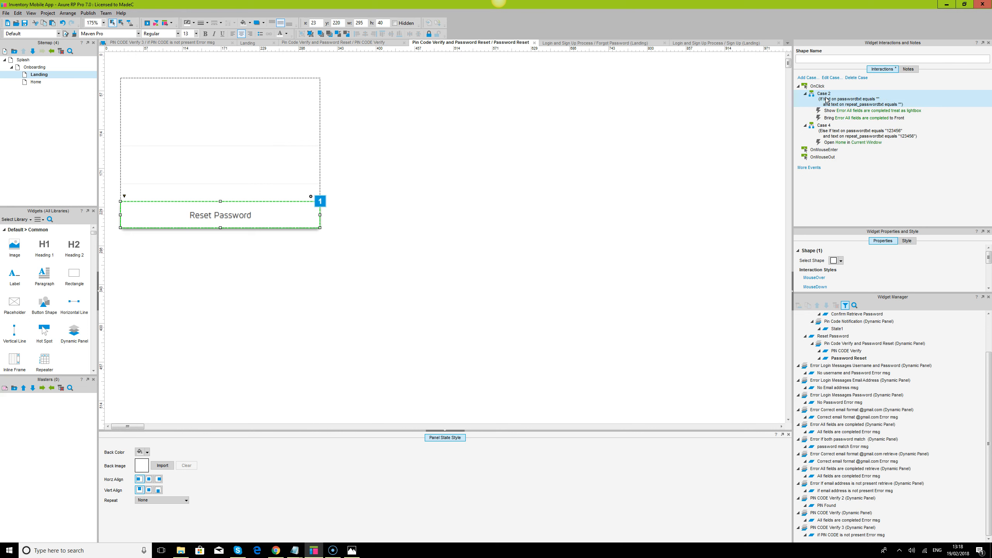
click(277, 552)
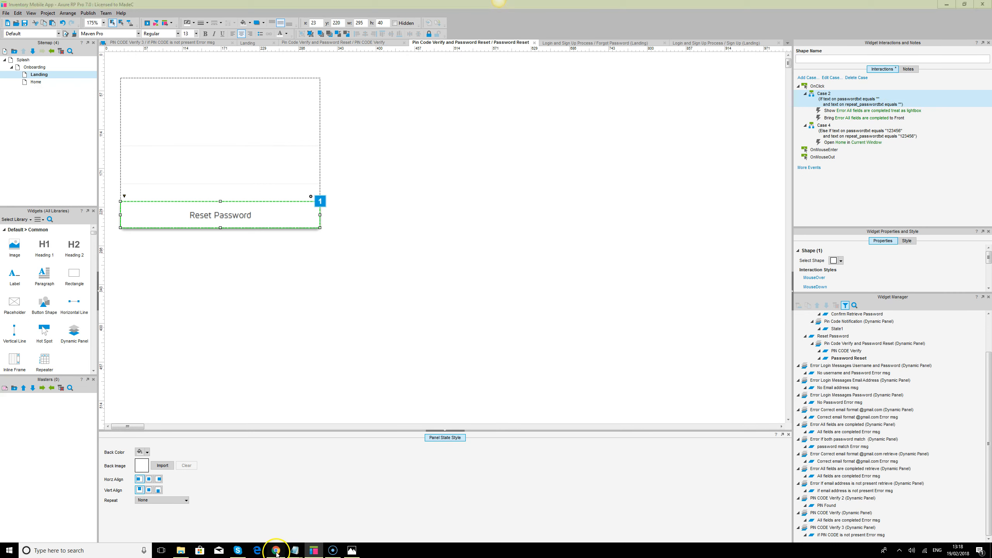
Reload the preview, request a PIN for an email address, and verify PIN 12345
click(29, 18)
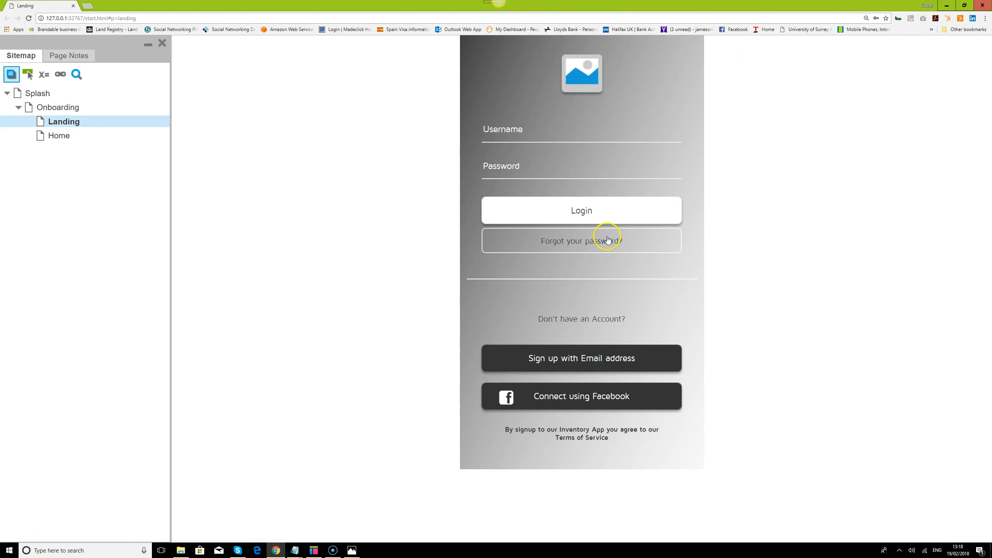
click(608, 240)
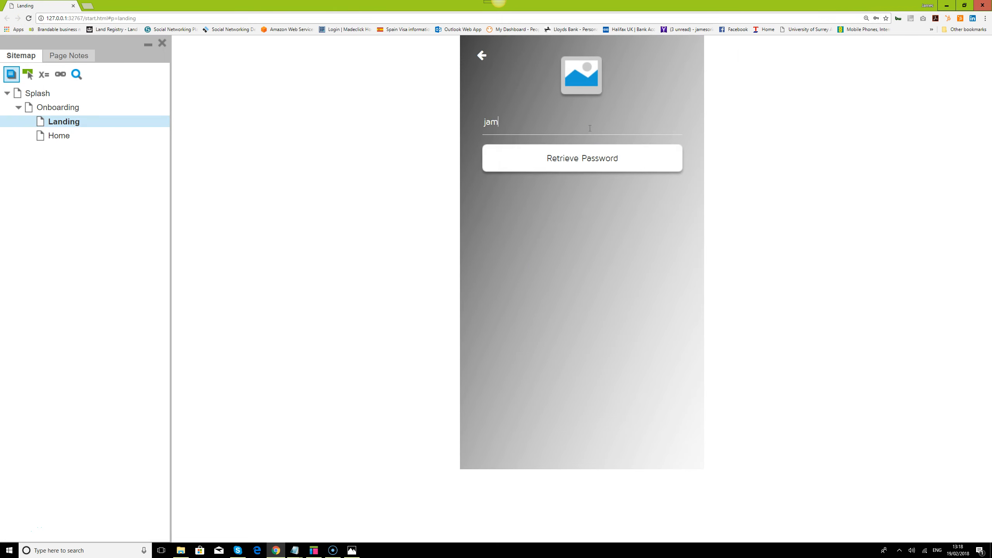
click(587, 158)
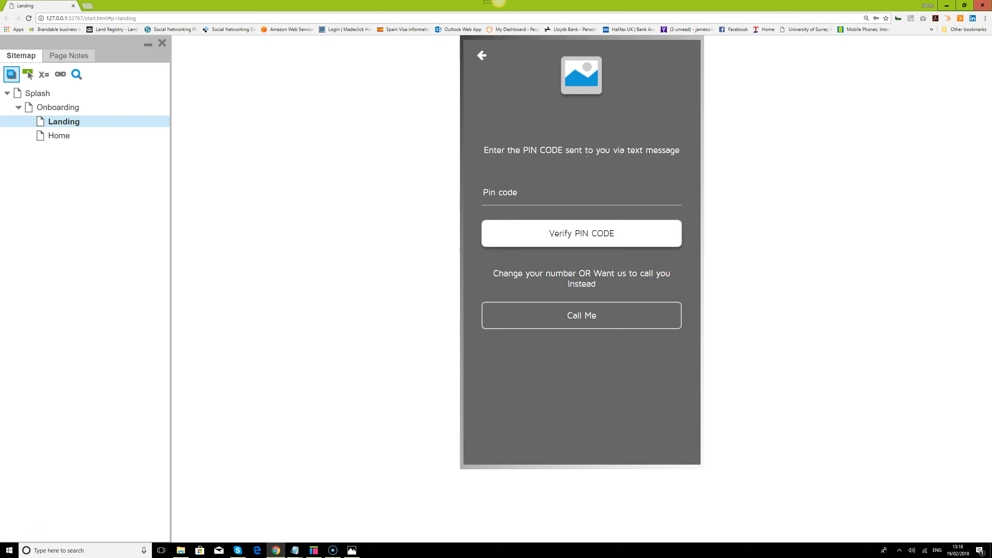
text(123456)
click(579, 231)
text(123456)
key(Tab)
click(604, 229)
text(12)
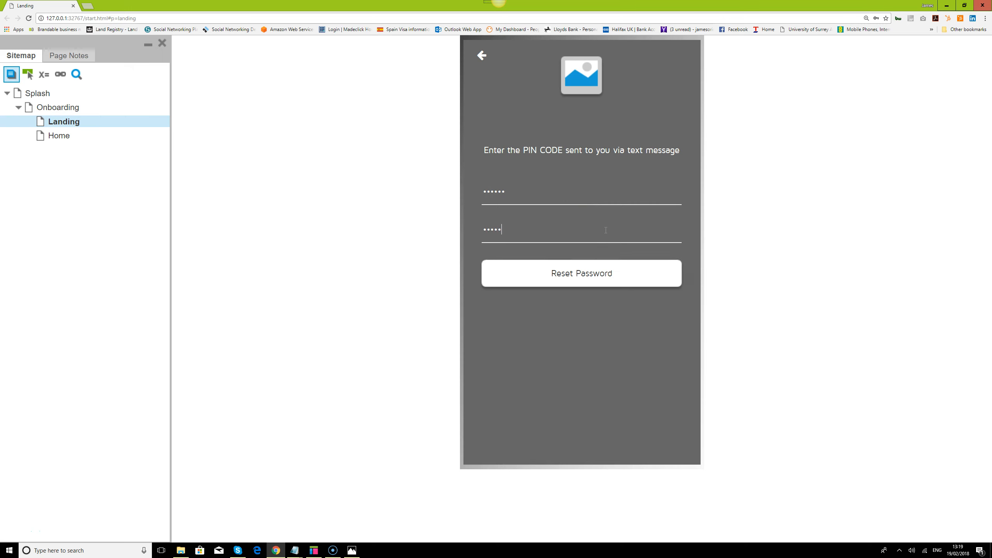
text(3456)
click(594, 278)
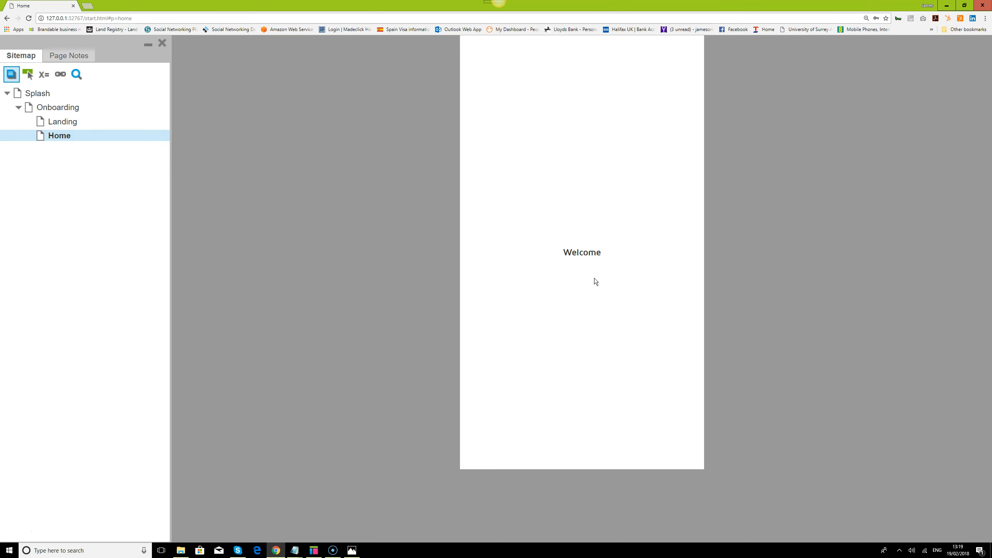
Bring the retrieve-password notes in Notepad forward and restore Chrome to the right half
click(296, 551)
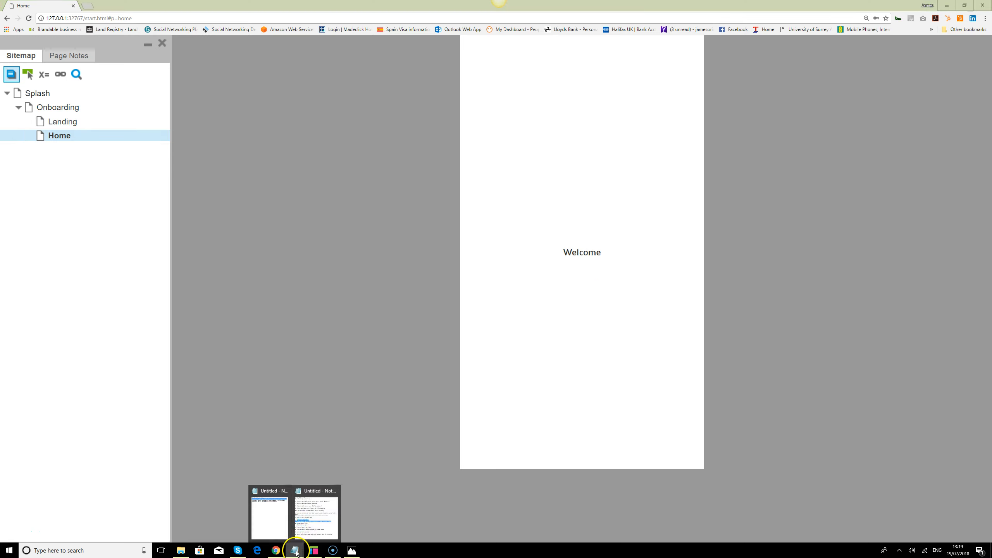
click(312, 522)
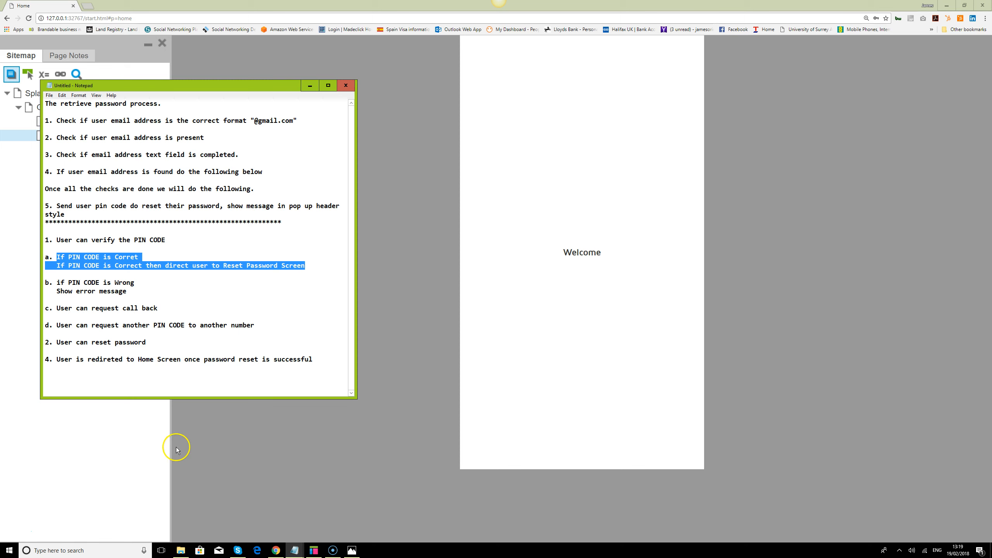
mouse_move(277, 556)
click(969, 7)
click(969, 7)
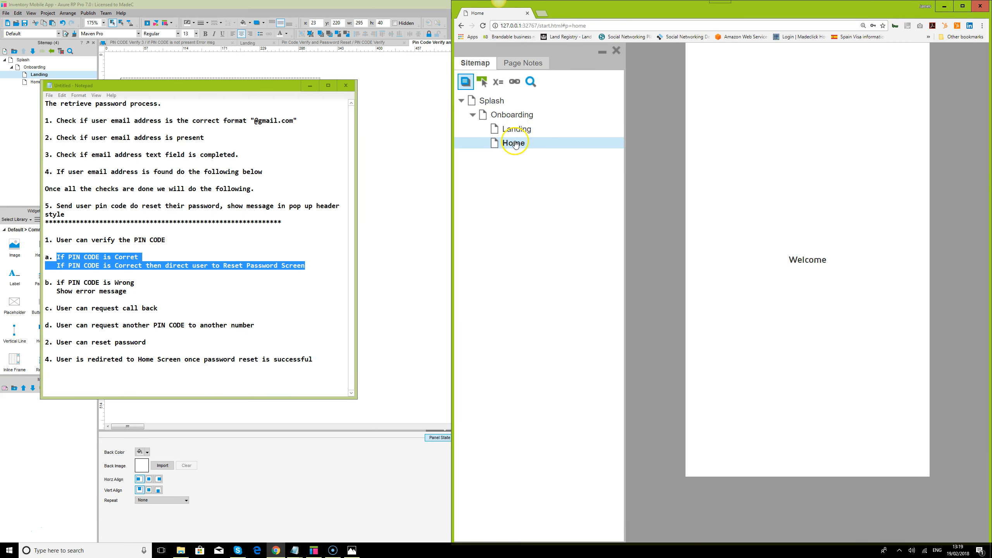
From the Landing page, request a PIN for an email address and test a wrong PIN
click(522, 129)
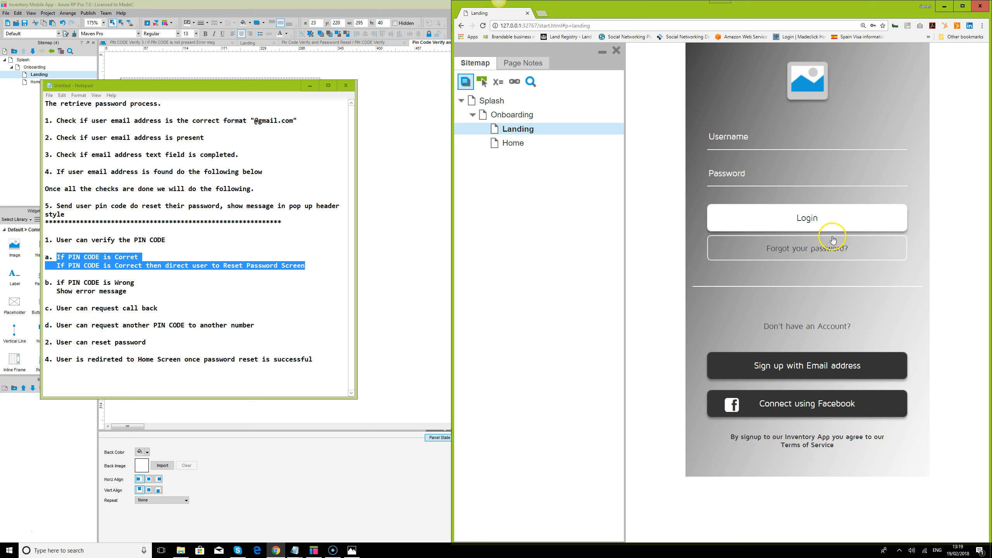
click(837, 247)
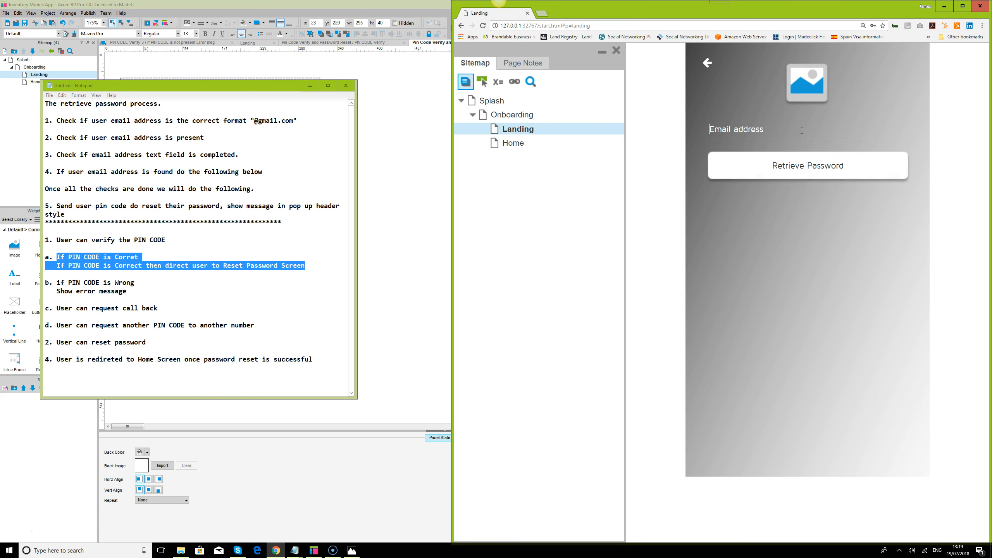
click(811, 169)
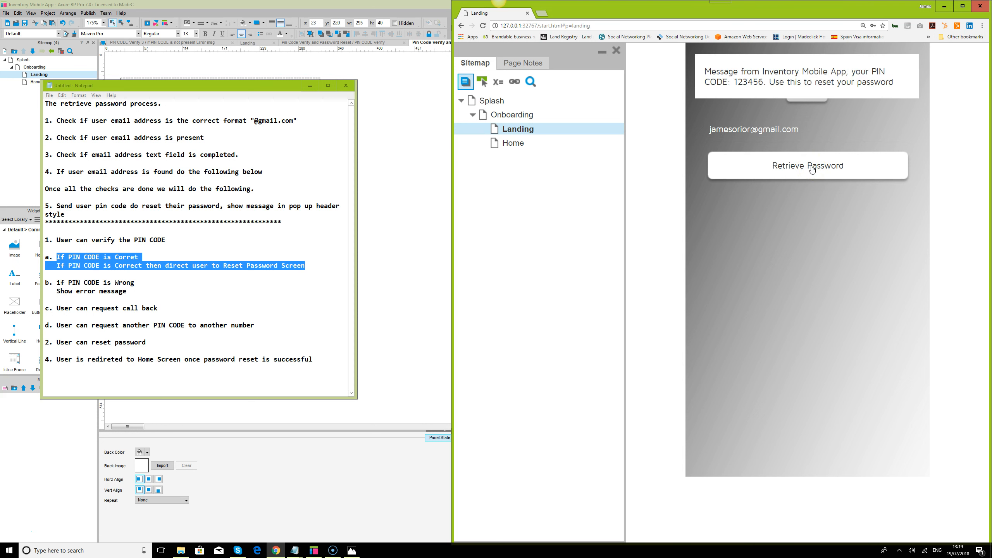
click(793, 200)
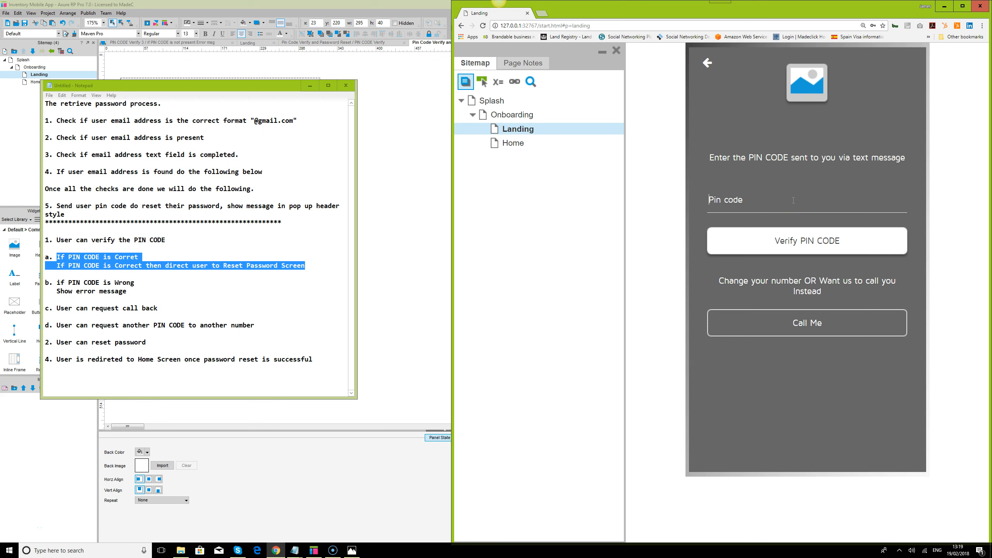
text(654321)
click(818, 243)
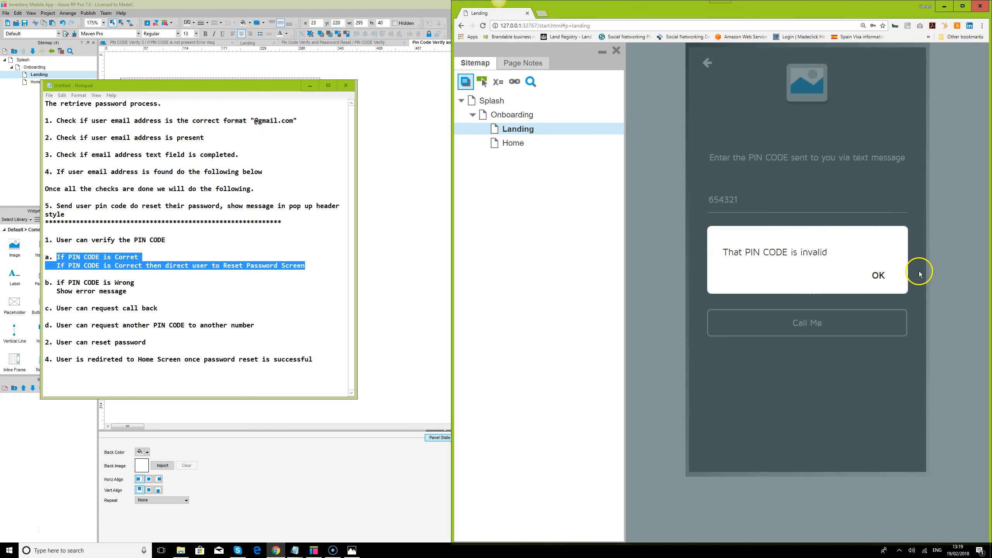
click(879, 276)
drag(794, 203, 641, 207)
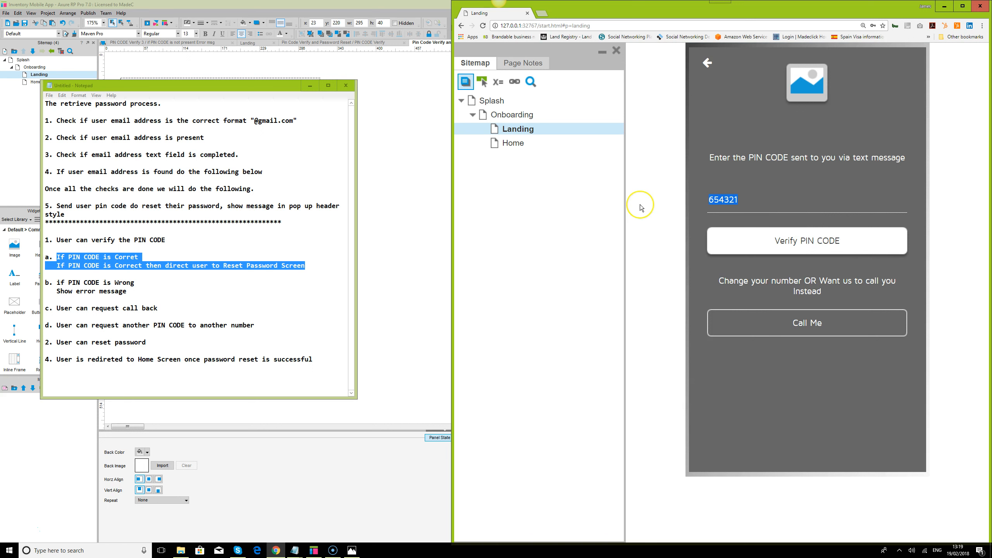
key(BackSpace)
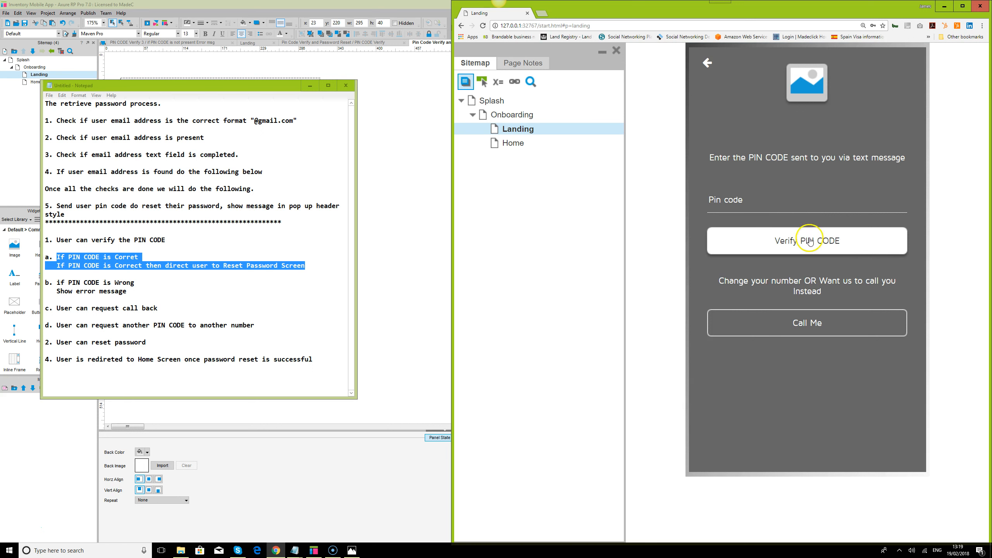
click(817, 247)
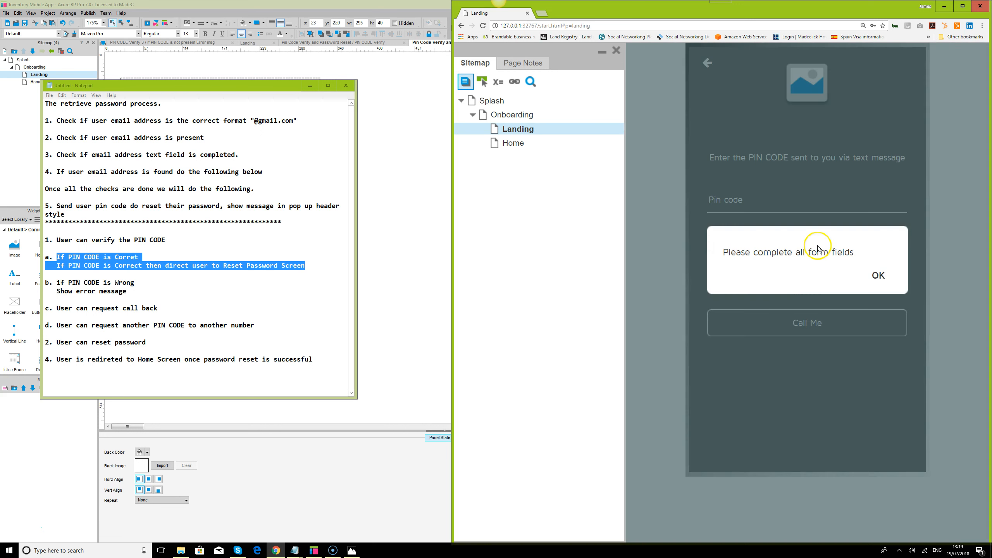
click(878, 275)
click(798, 204)
text(123)
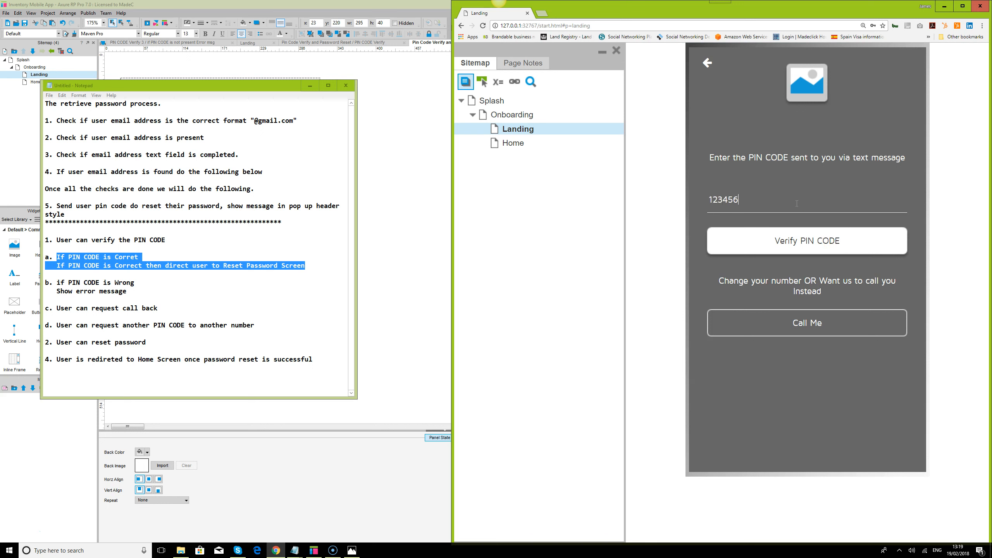
text(456)
click(820, 247)
click(820, 247)
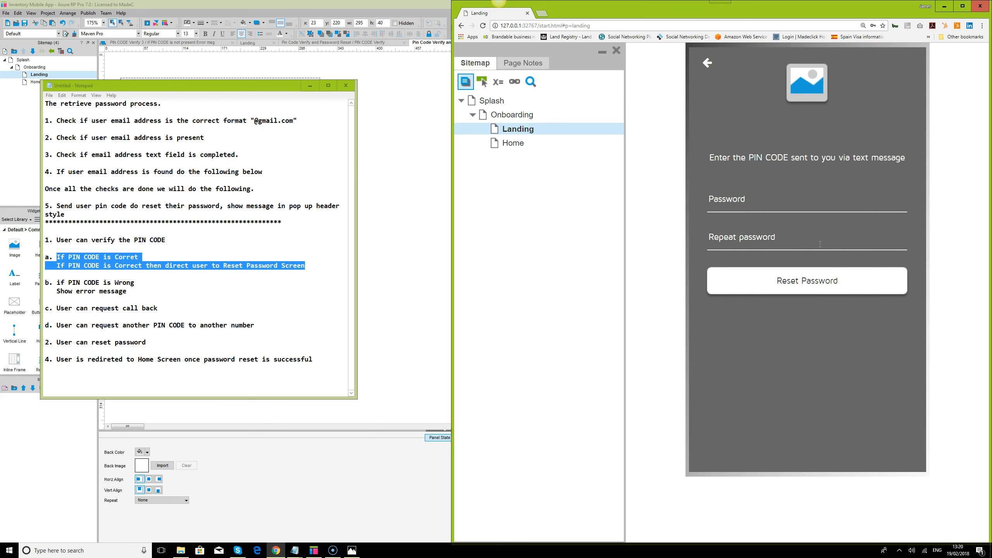
click(814, 235)
Delete the call-back and request-another-PIN lines plus leftover blank lines, then cancel Save As
double_click(47, 307)
drag(47, 309, 262, 325)
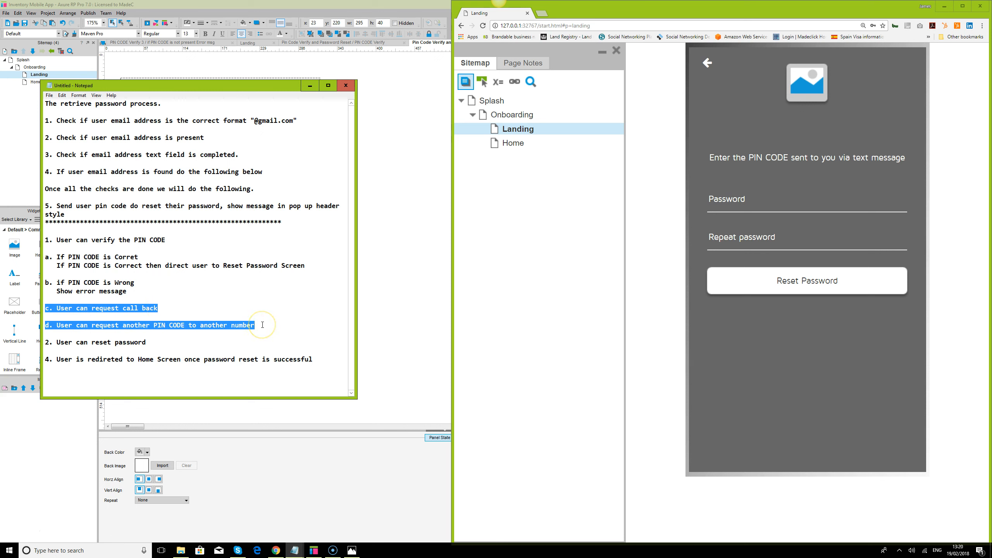
key(Delete)
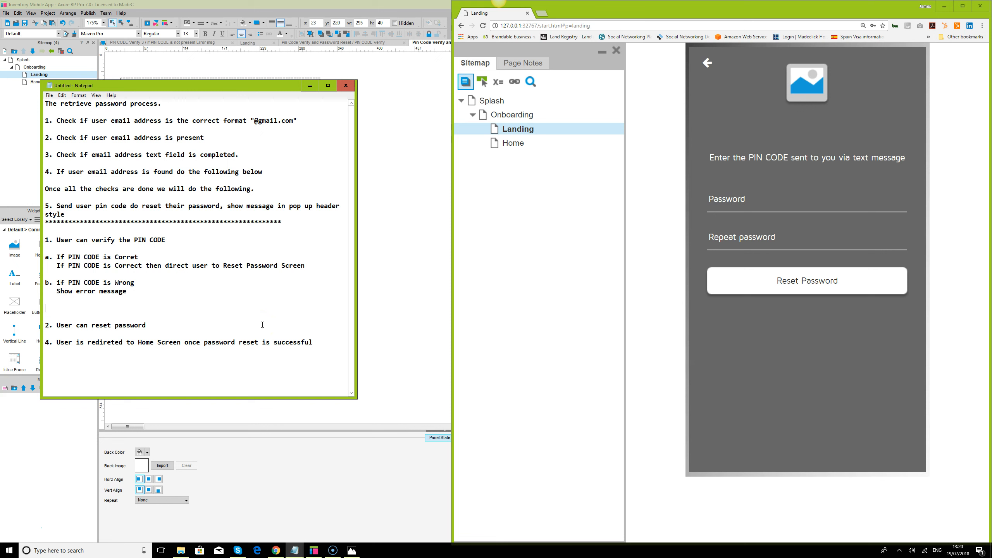
key(Delete)
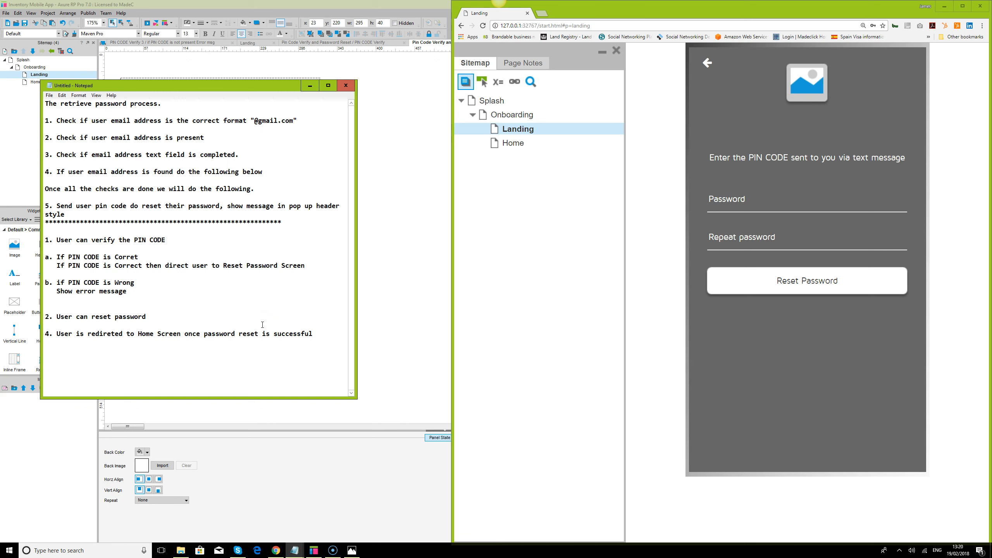
key(Delete)
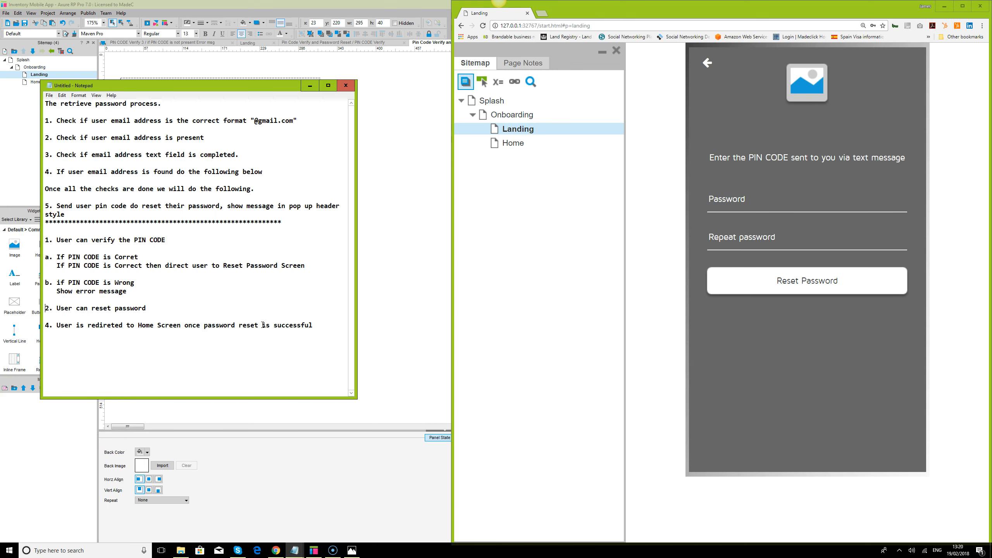
key(ctrl+s)
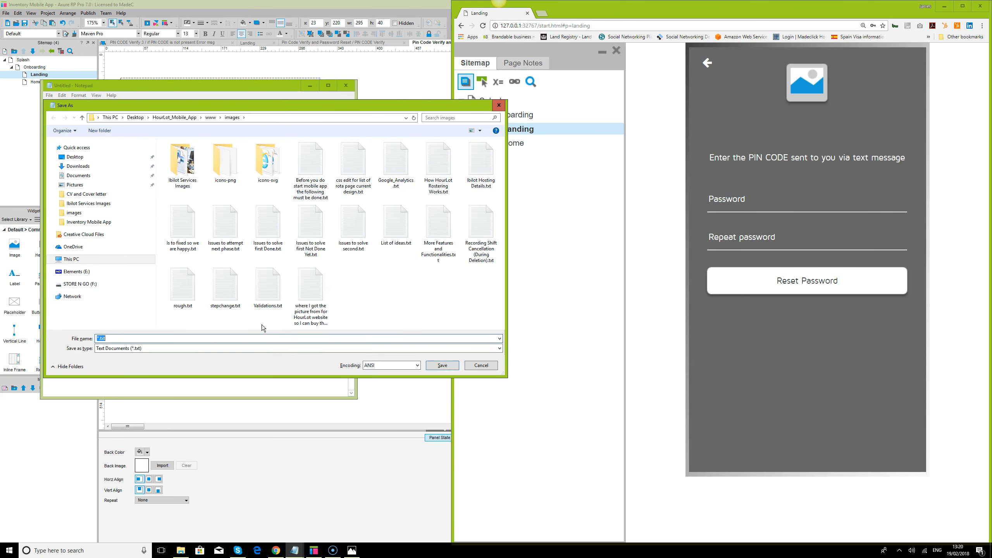
click(491, 366)
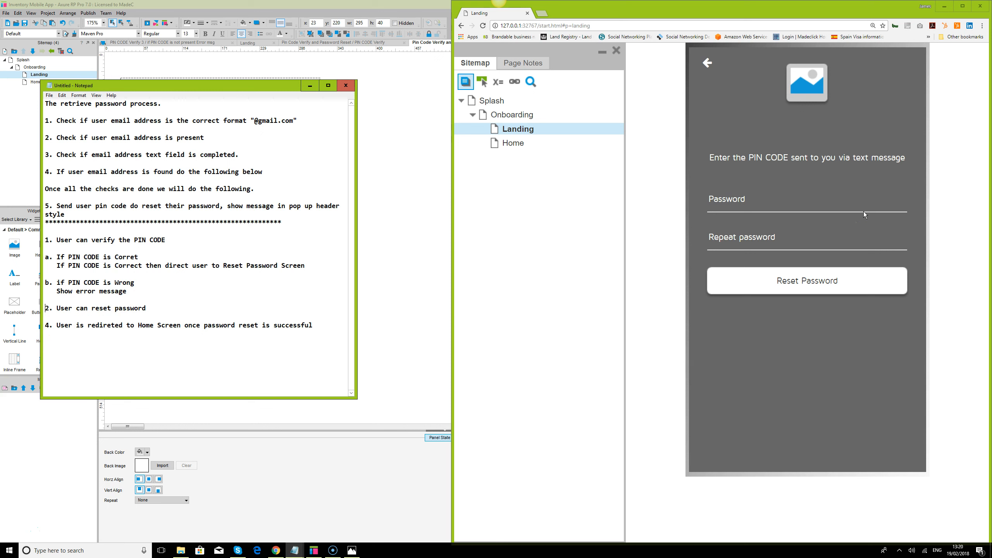
Set the Pin Code Verify and Password Reset panel's background colour to none
click(314, 551)
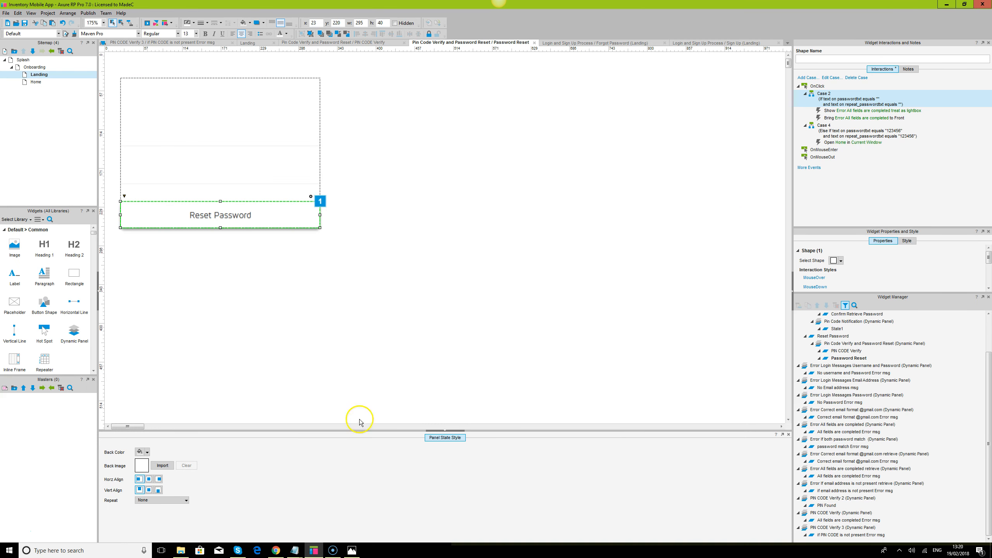
click(842, 343)
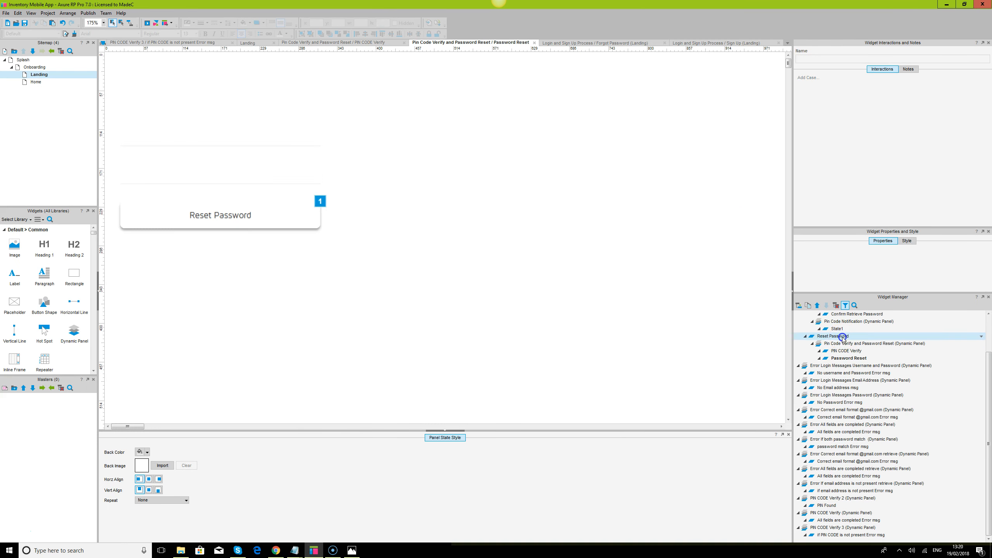
click(140, 452)
click(202, 433)
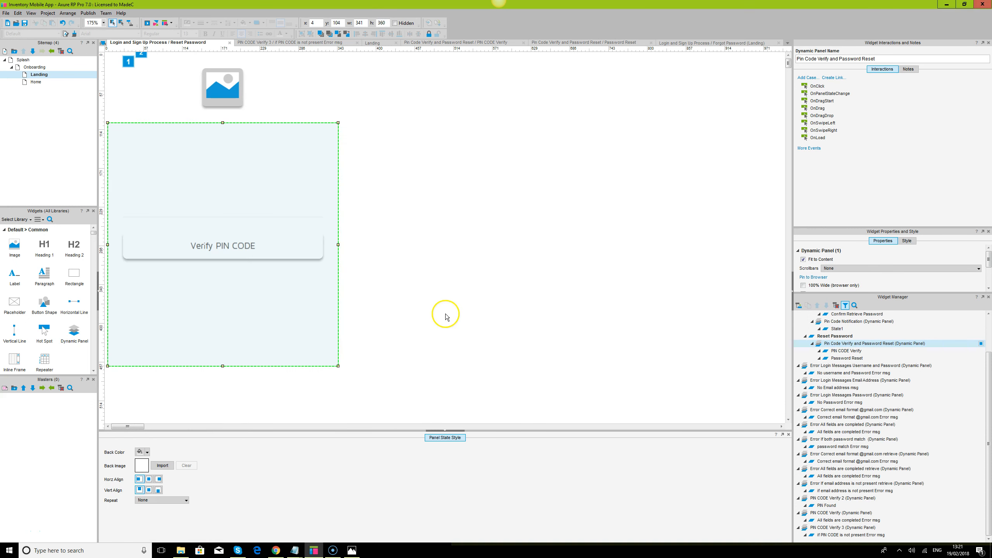
click(468, 315)
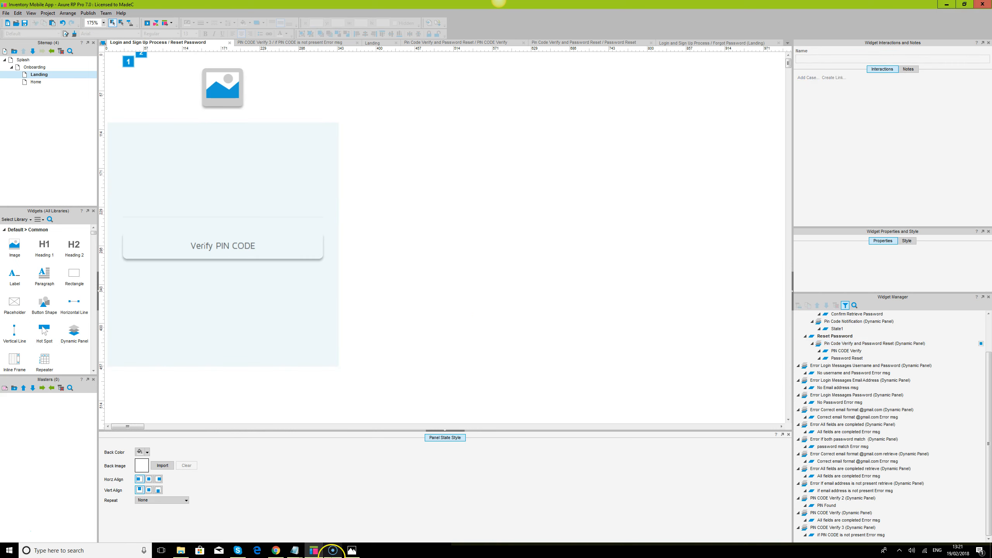
click(276, 550)
key(F5)
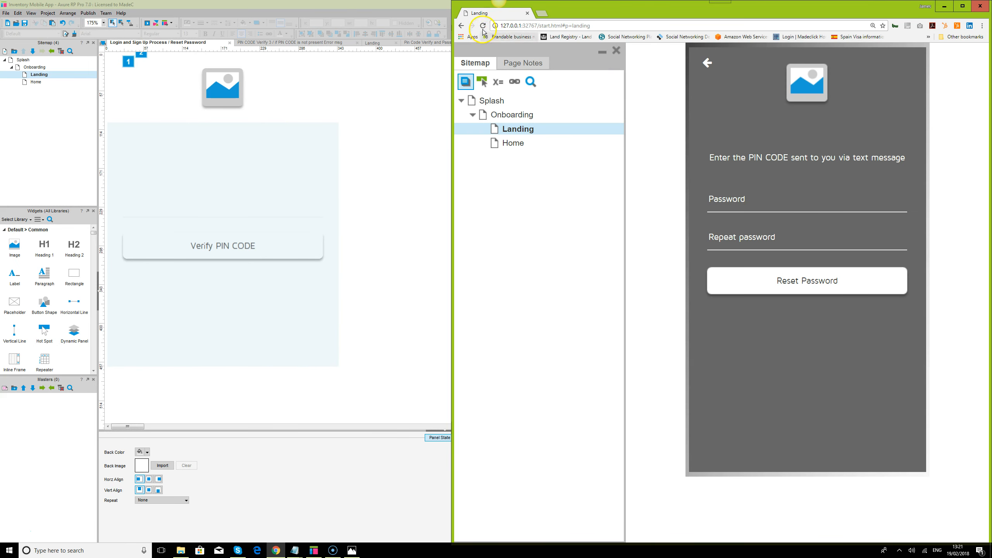
Maximise Chrome, go from Splash to login, test the empty-login warning, then log in to Home
click(962, 5)
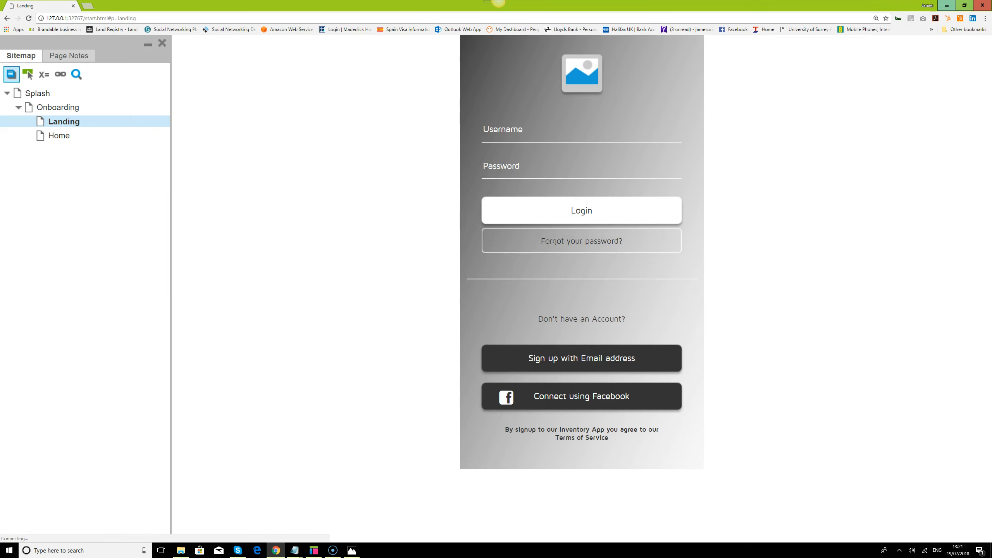
click(38, 94)
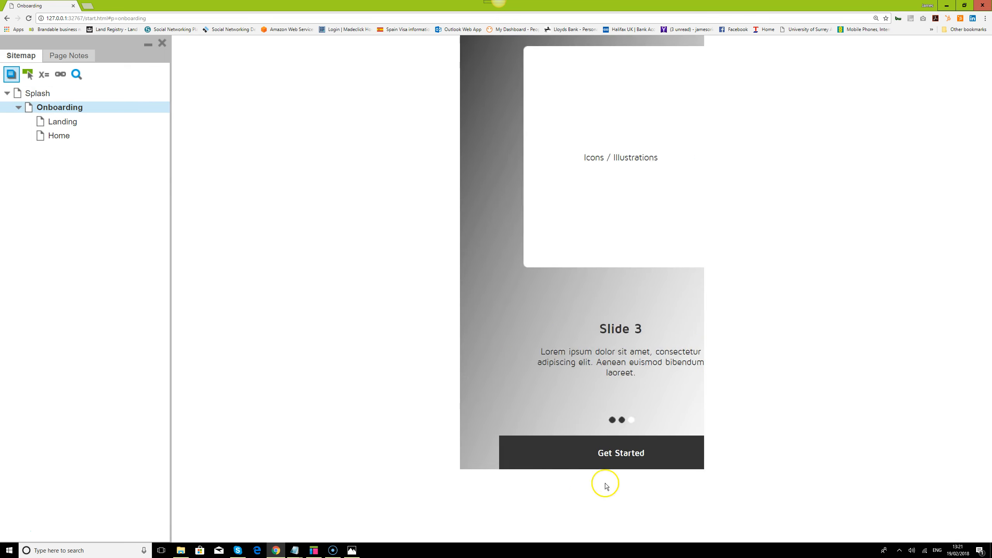
click(589, 452)
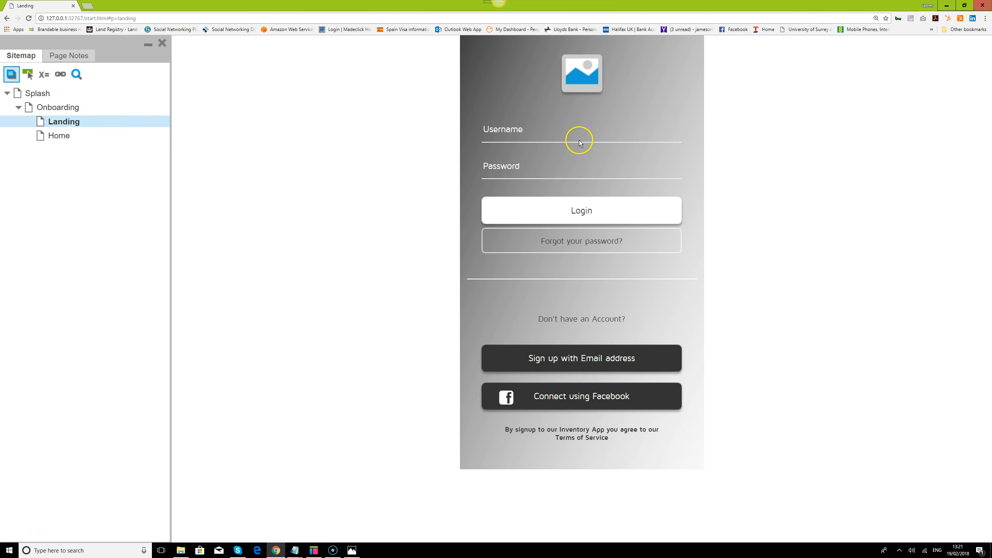
click(587, 211)
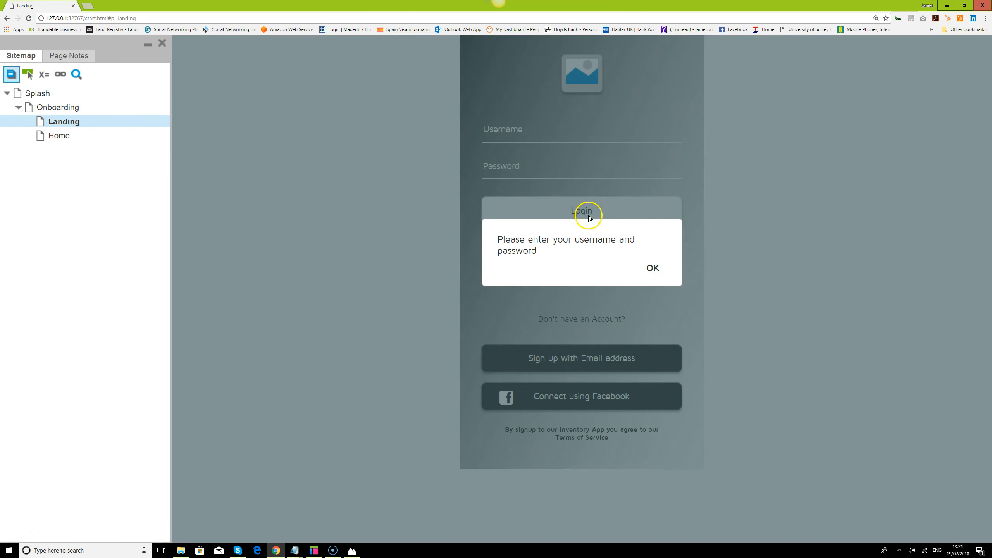
click(651, 269)
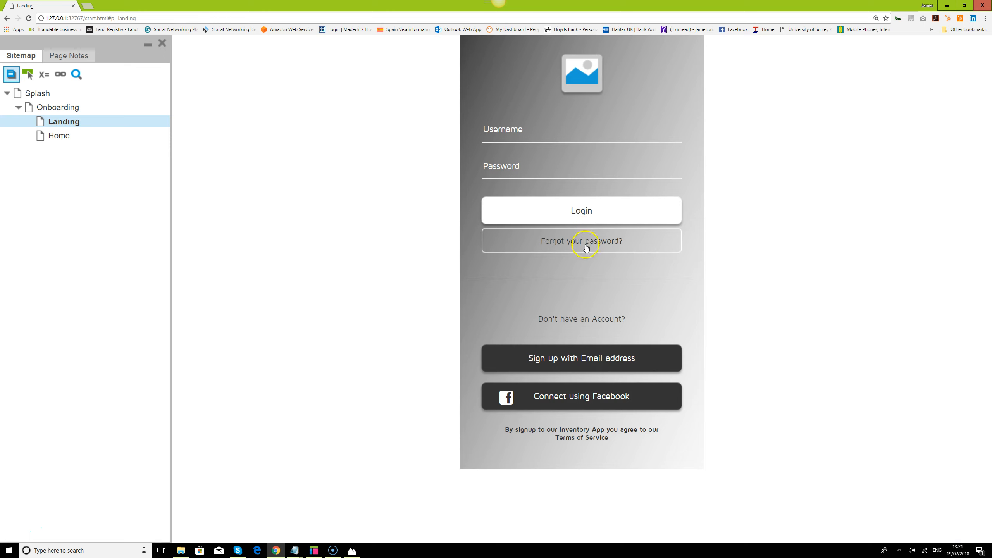
click(545, 129)
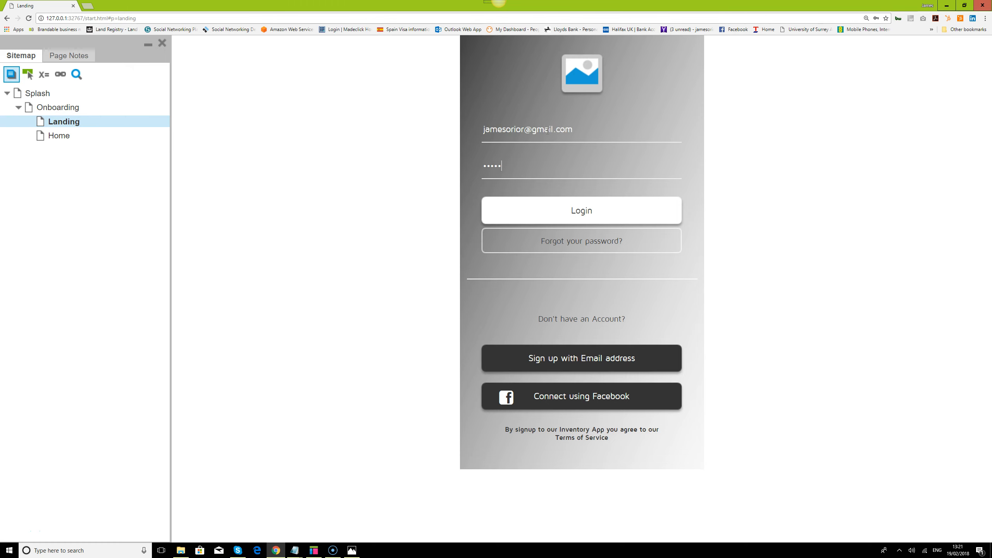
click(582, 209)
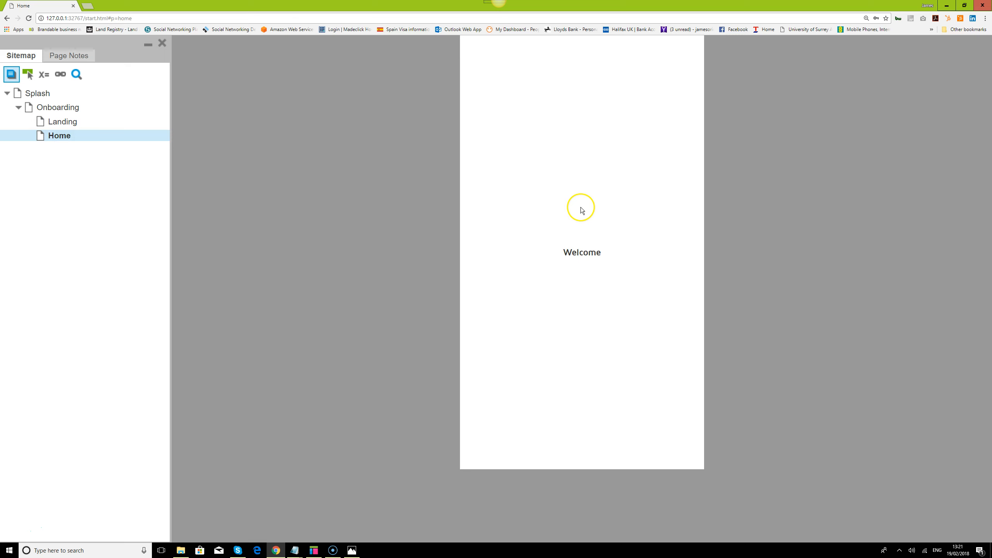
From the Landing page, request a reset PIN for an email address via Forgot your password?
click(60, 122)
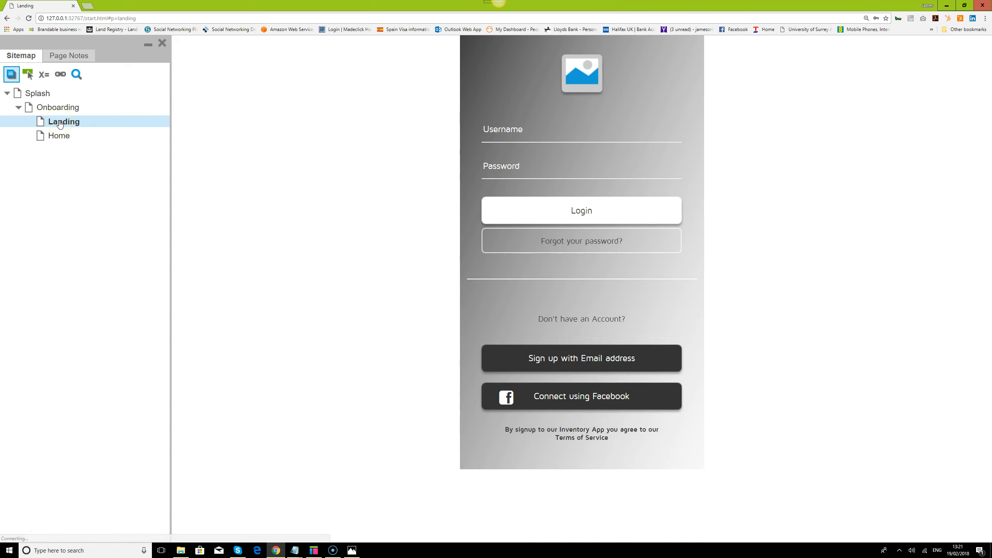
click(612, 241)
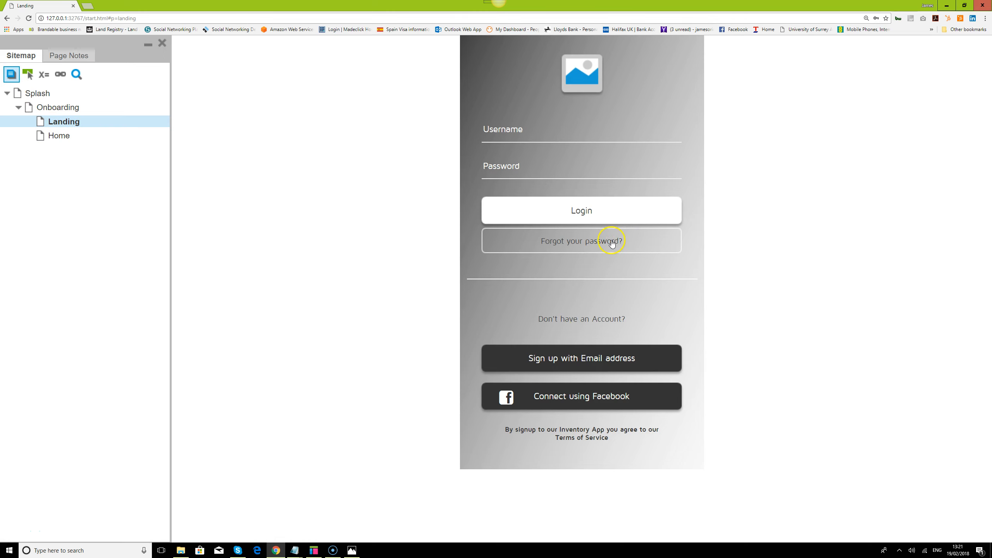
click(569, 122)
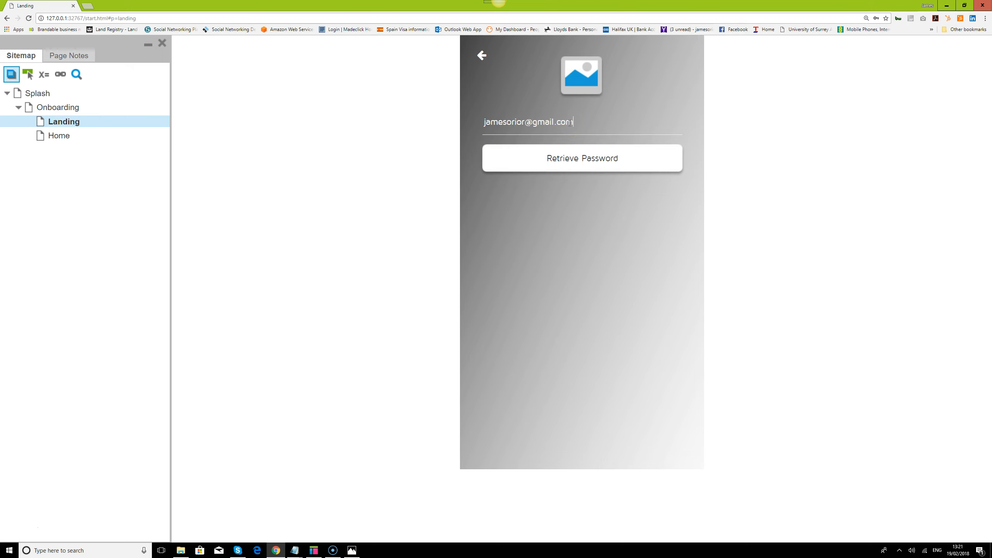
click(594, 159)
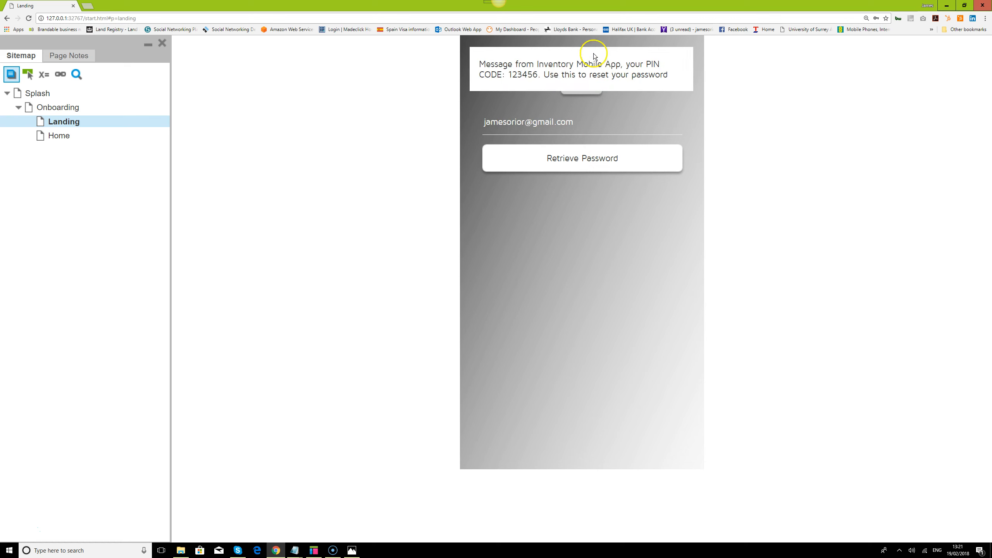
click(636, 245)
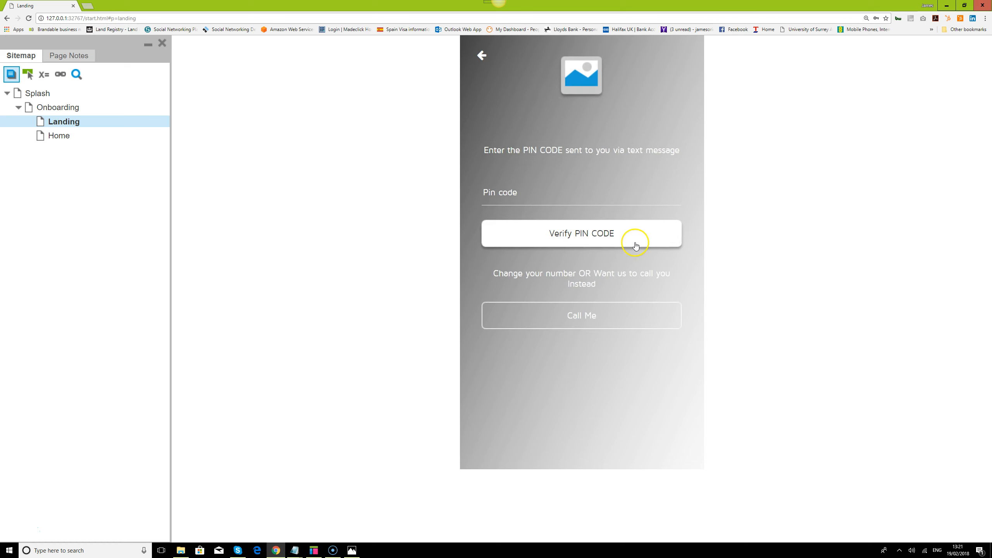
click(579, 197)
text(123456)
click(622, 240)
click(623, 241)
click(601, 191)
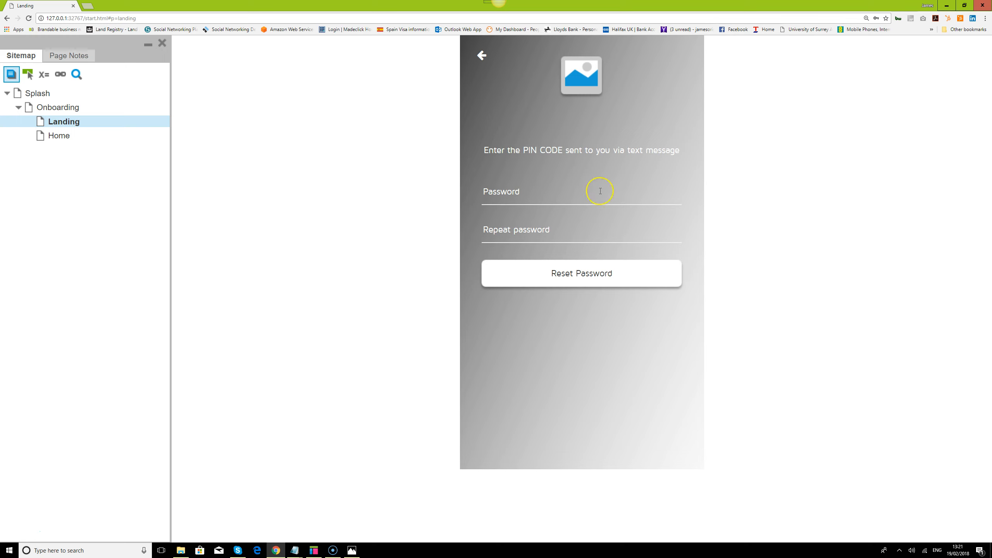
text(123456)
key(Tab)
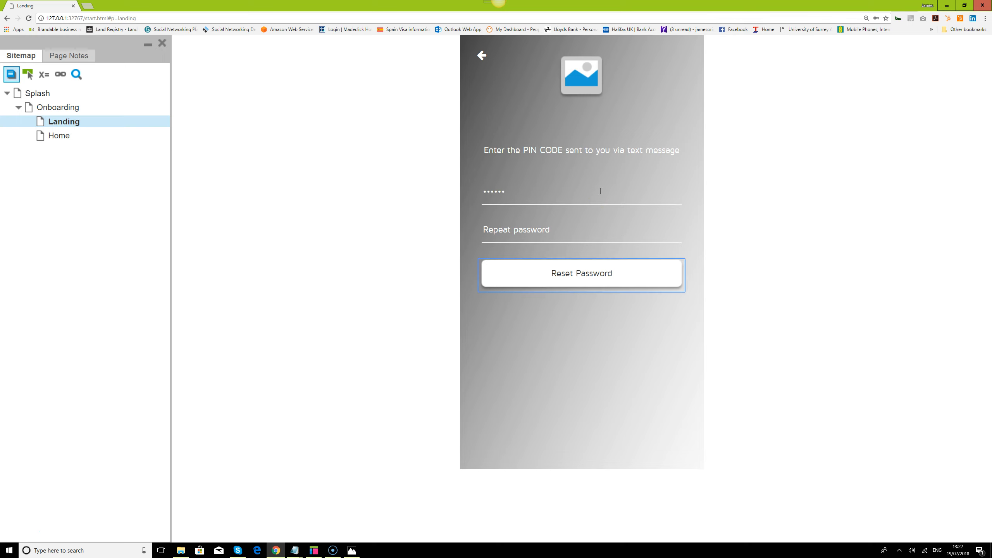